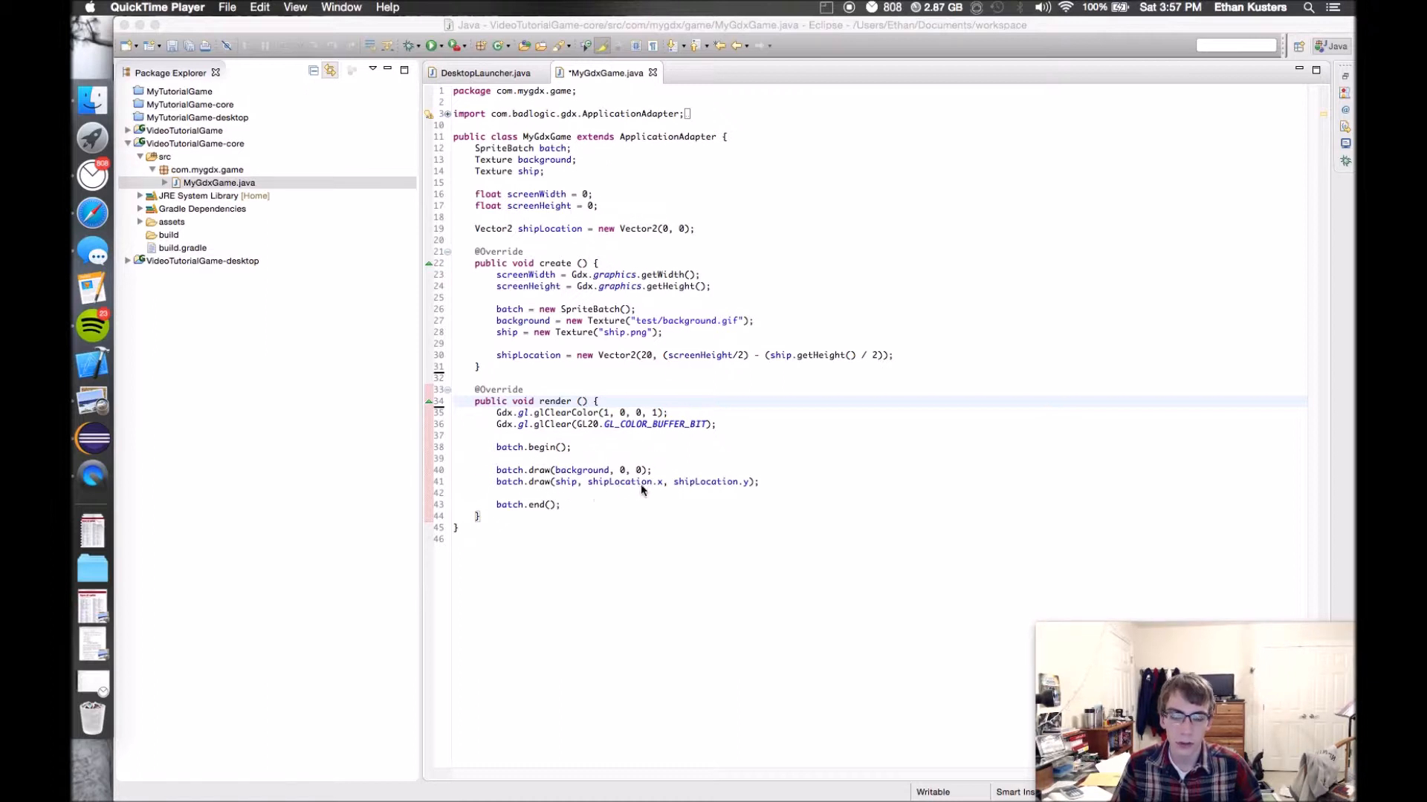
- Check the shipLocation draw call, run the game via DesktopLauncher, then close the game window
click(618, 482)
double_click(618, 481)
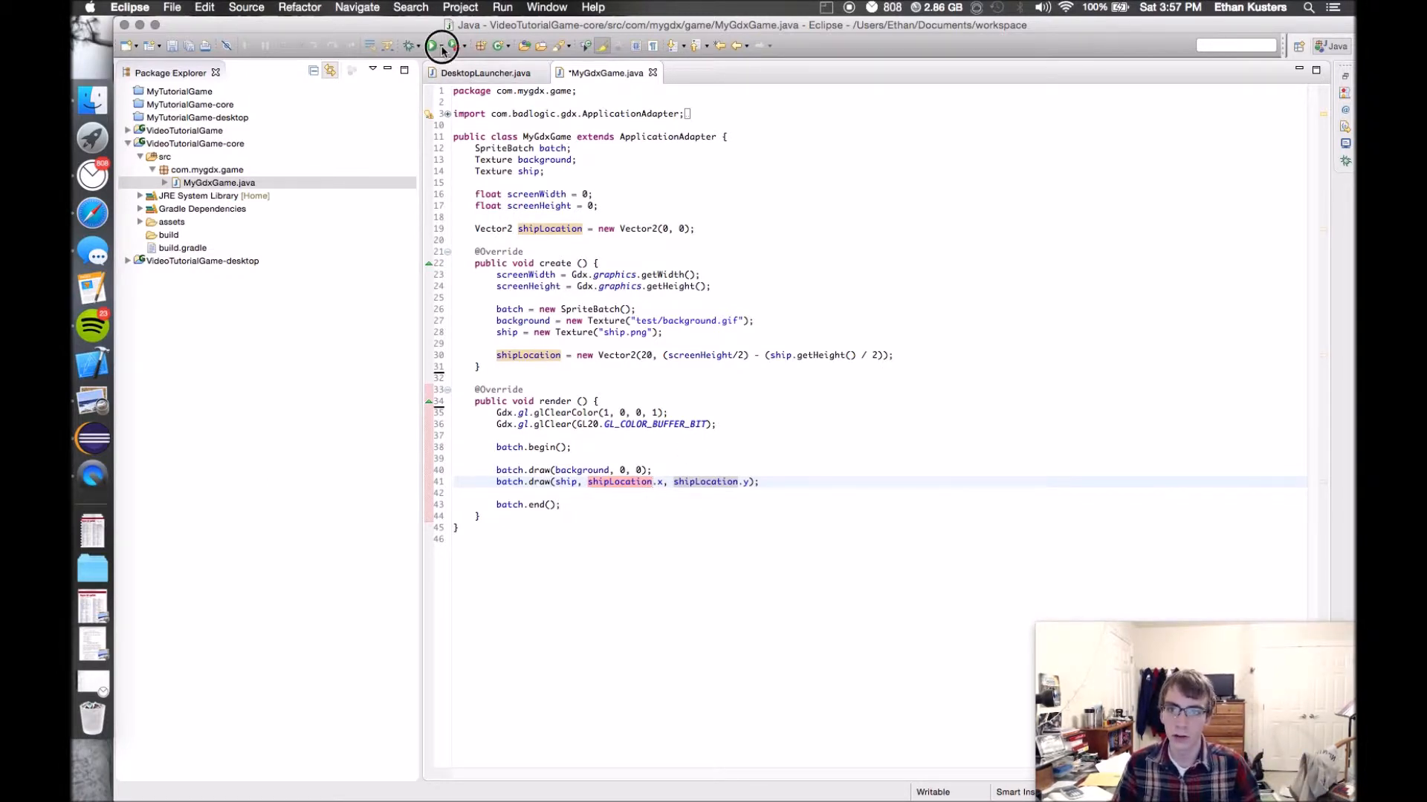
click(442, 46)
click(502, 62)
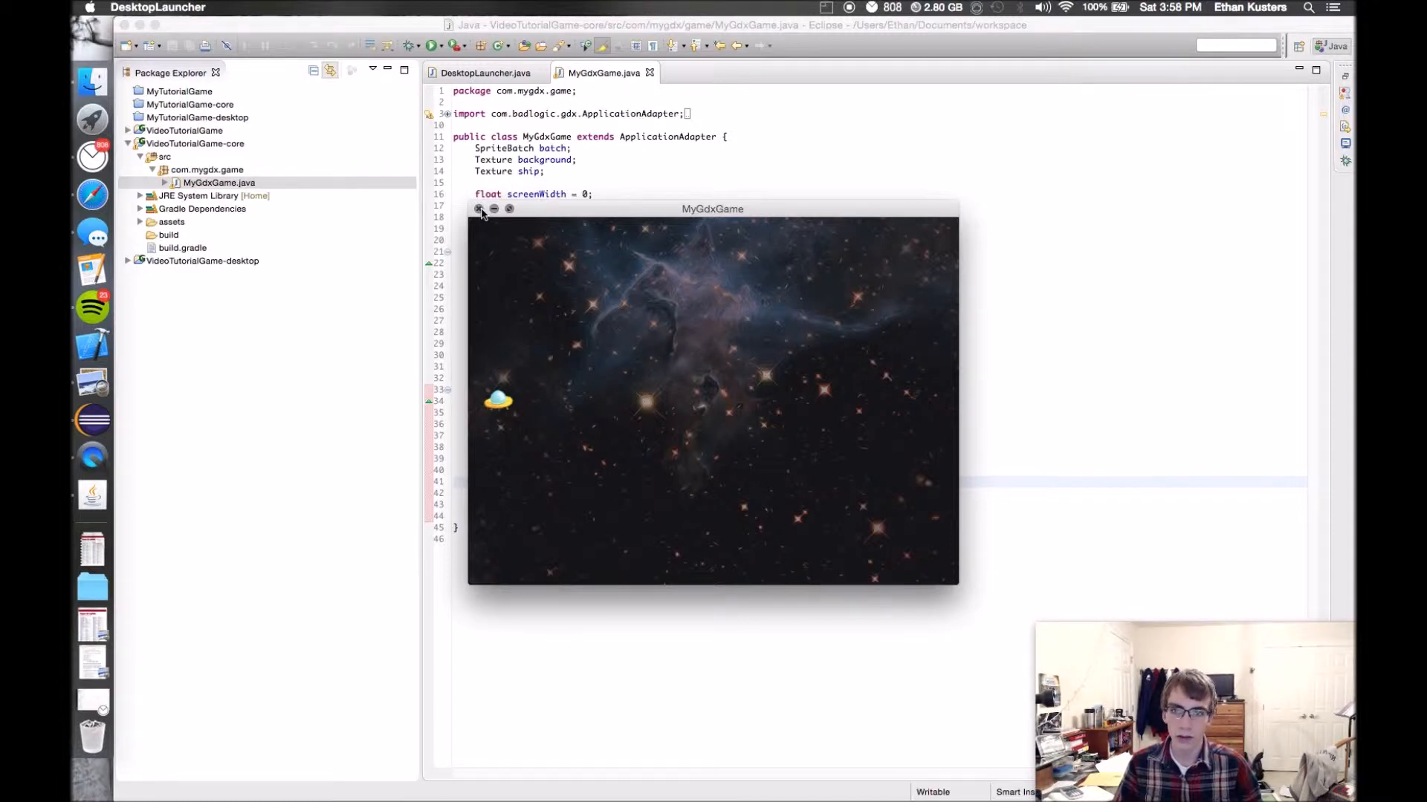
click(480, 211)
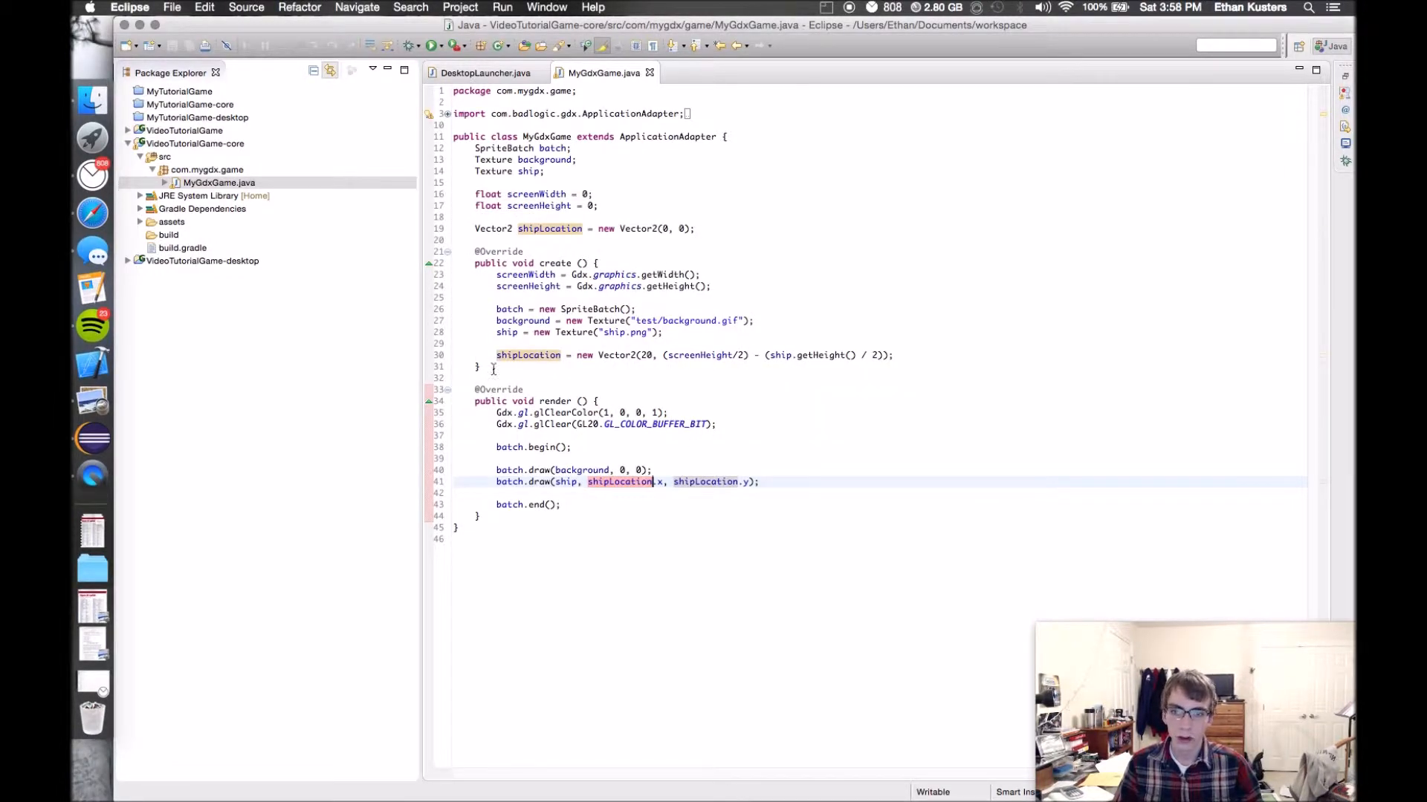
- Add an empty public void update() method right after create() in MyGdxGame
click(491, 369)
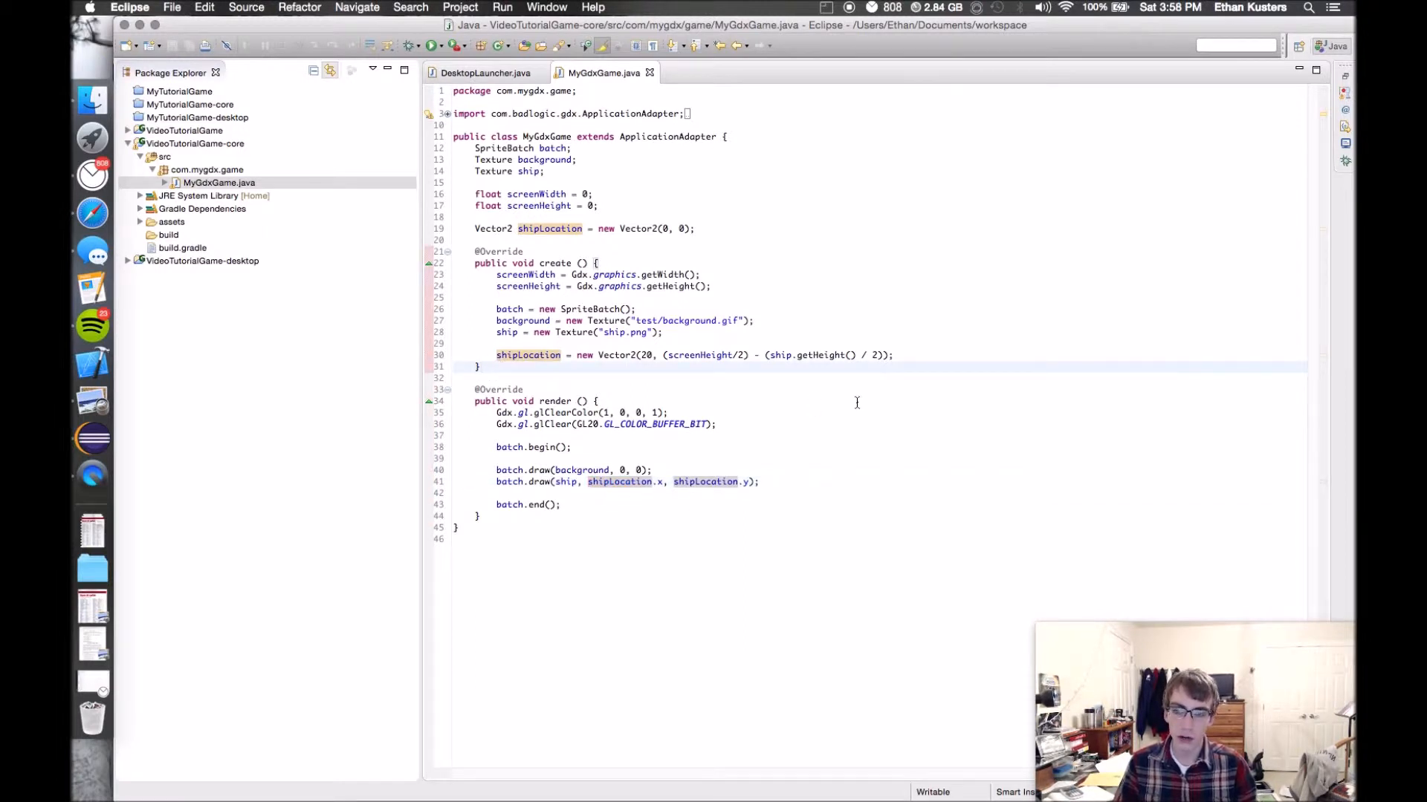
key(Return)
key(Return)
key(Up)
text(public void)
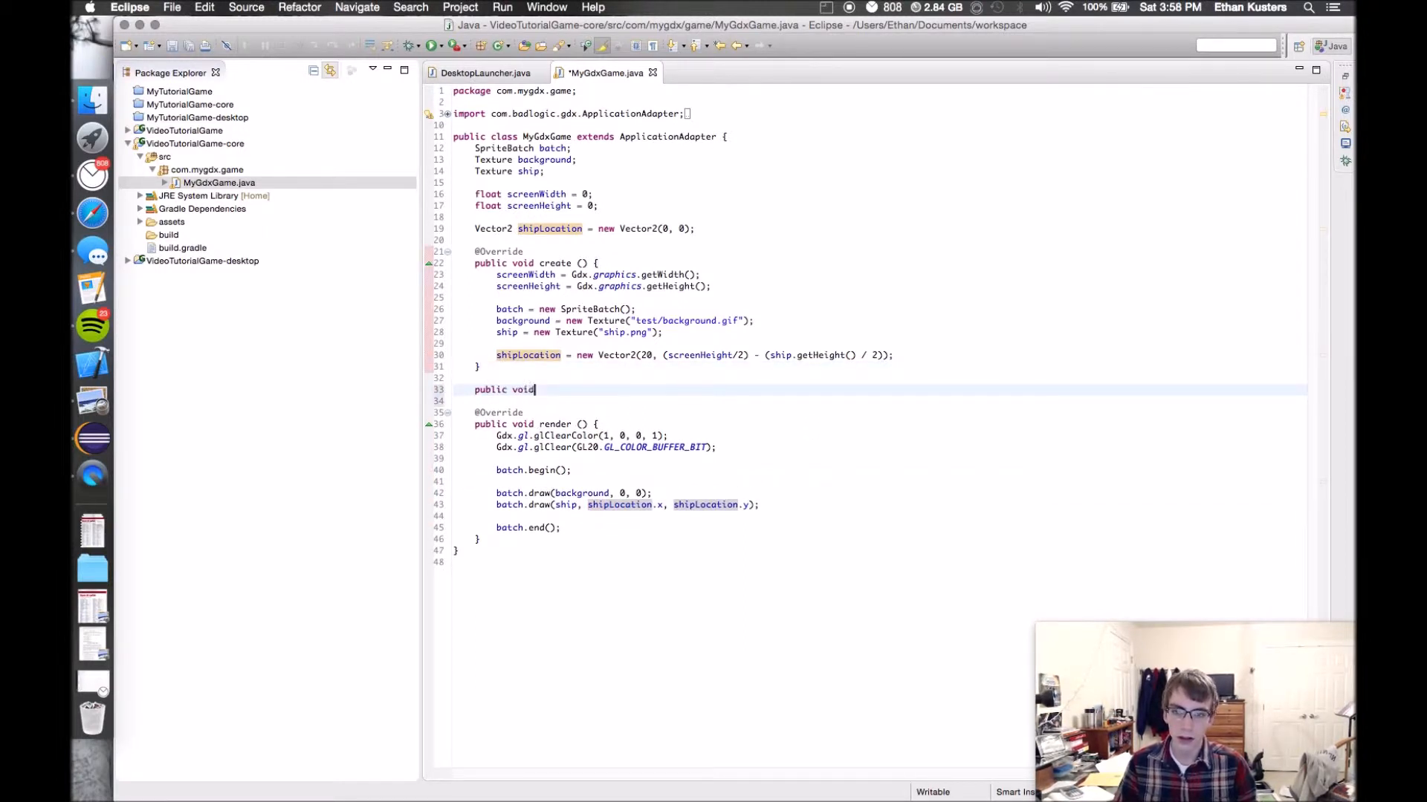
text( update ())
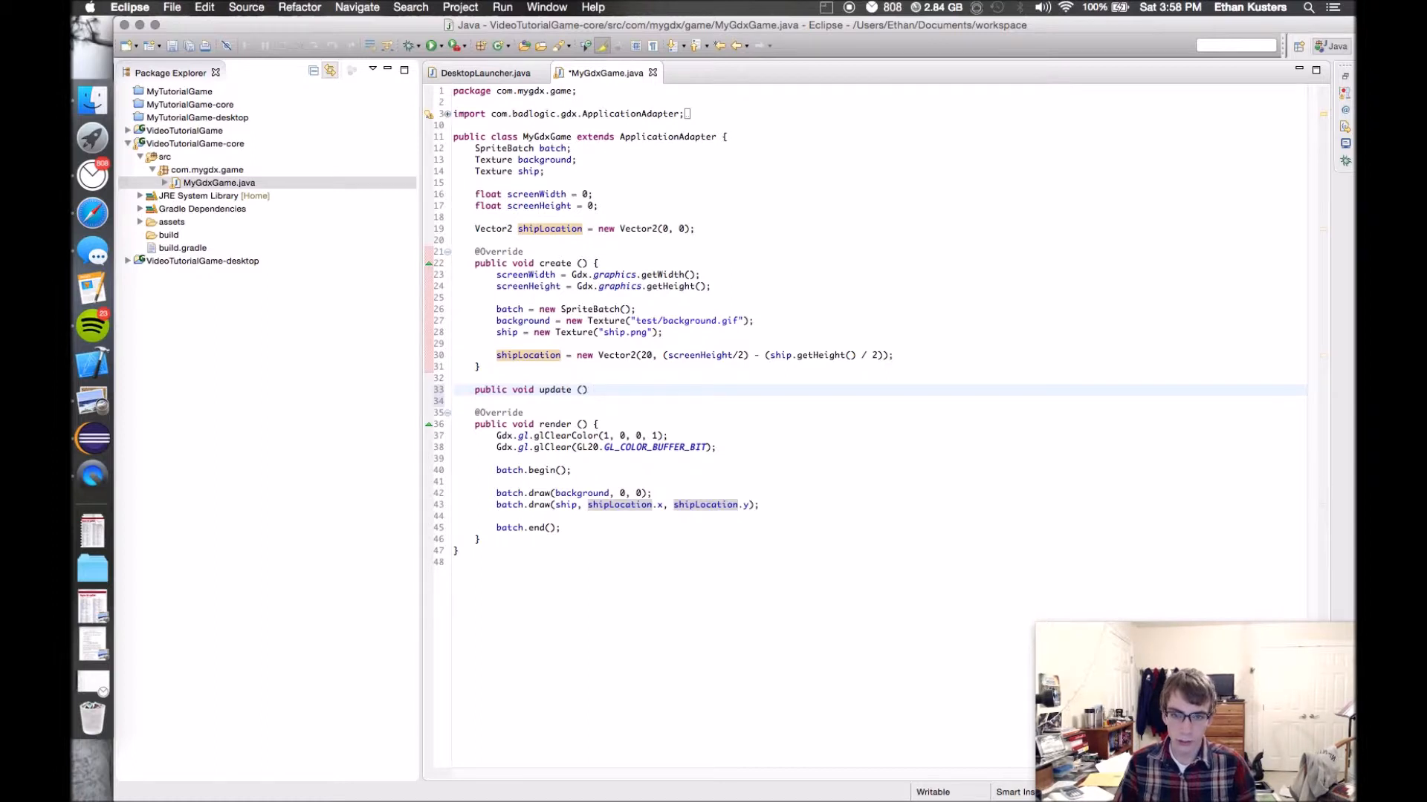
key(Return)
key(BackSpace)
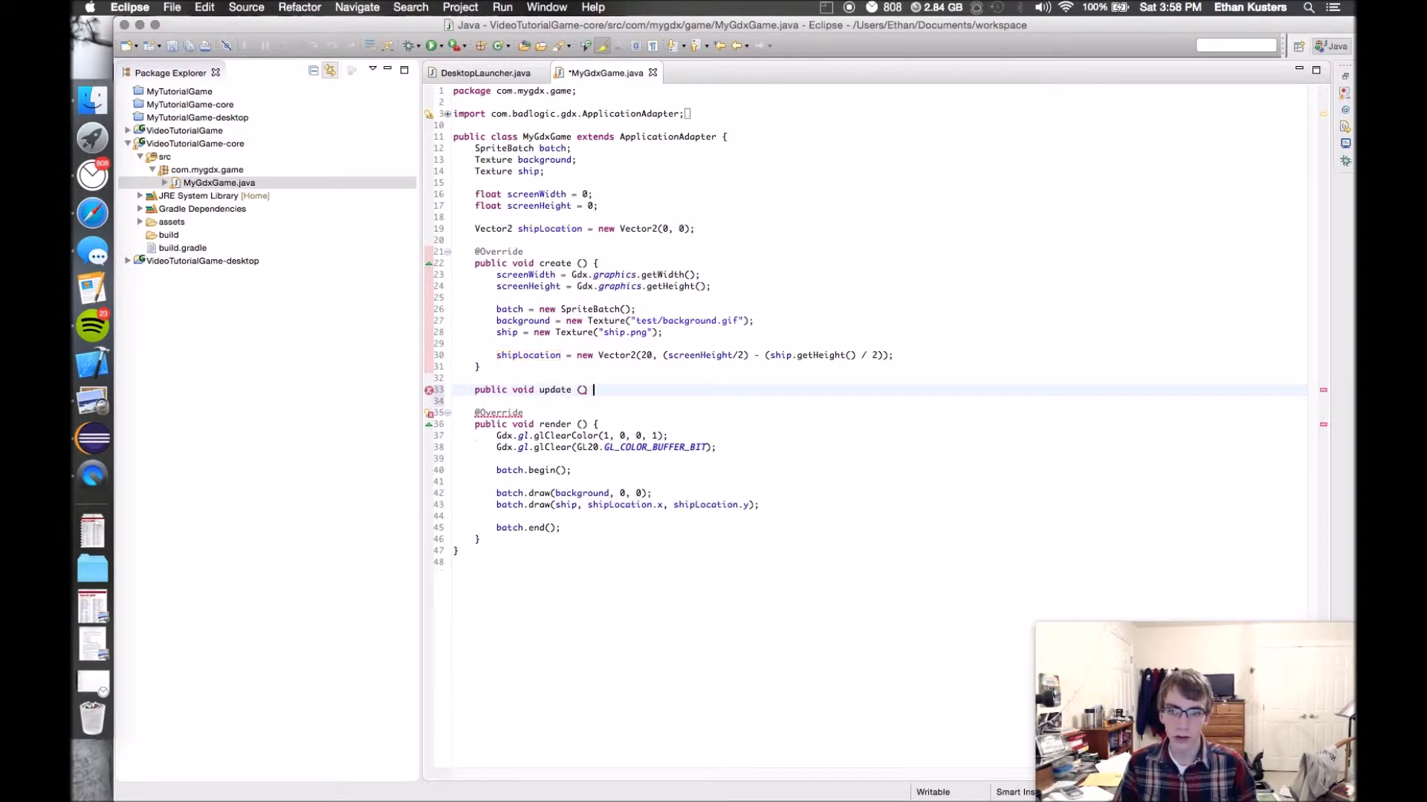
text({)
key(Return)
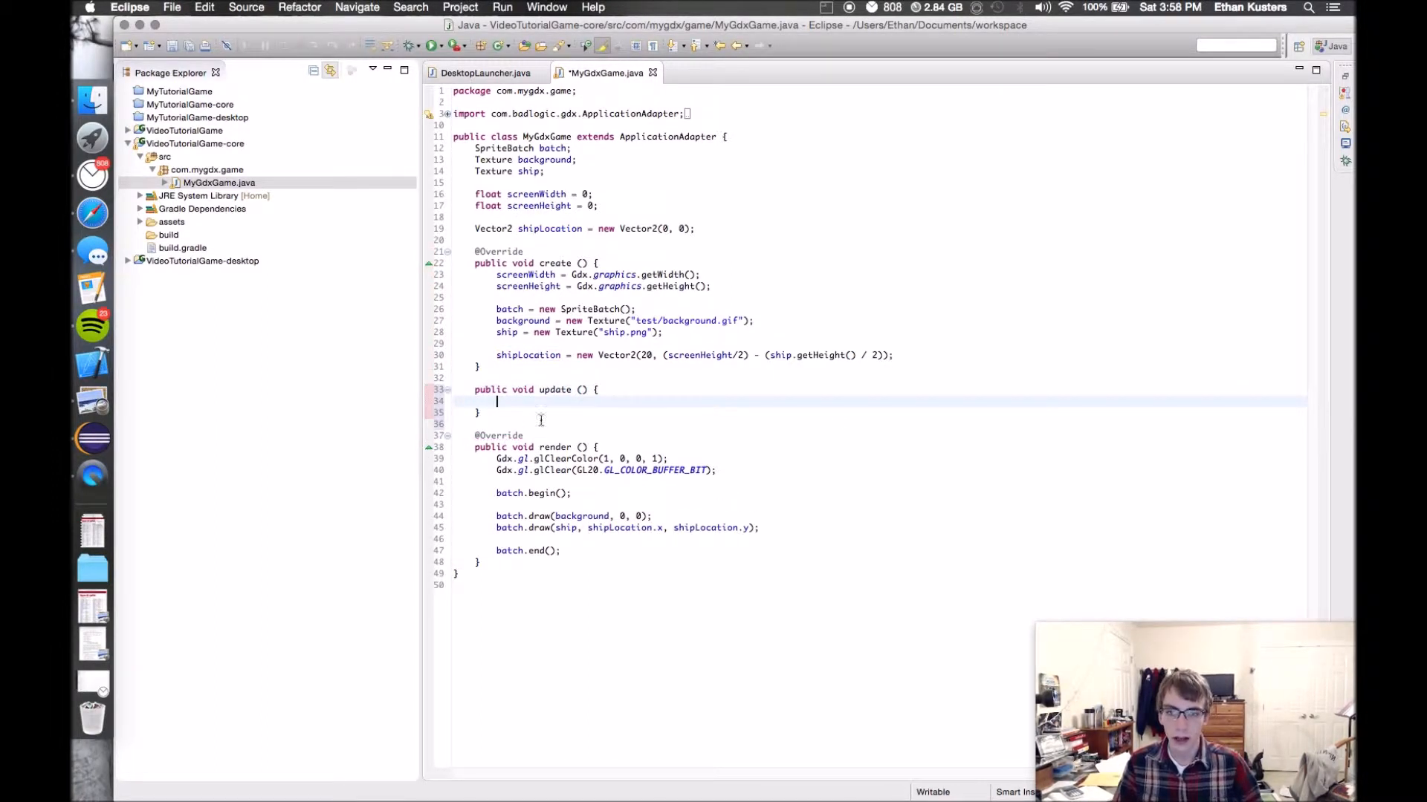
drag(487, 415, 480, 393)
click(519, 407)
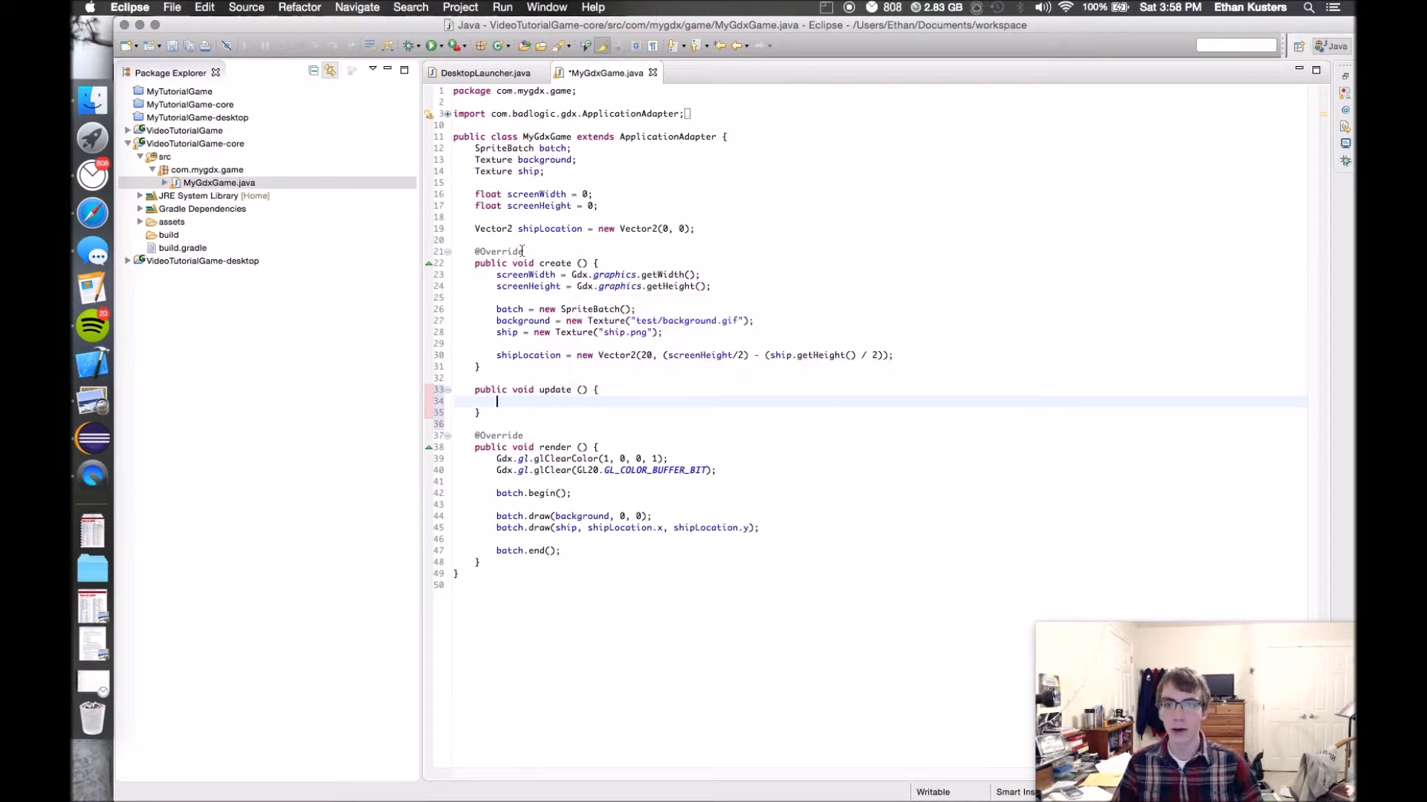
- Review the create() setup lines and render() contents, leaving the caret inside update()
drag(555, 309, 498, 298)
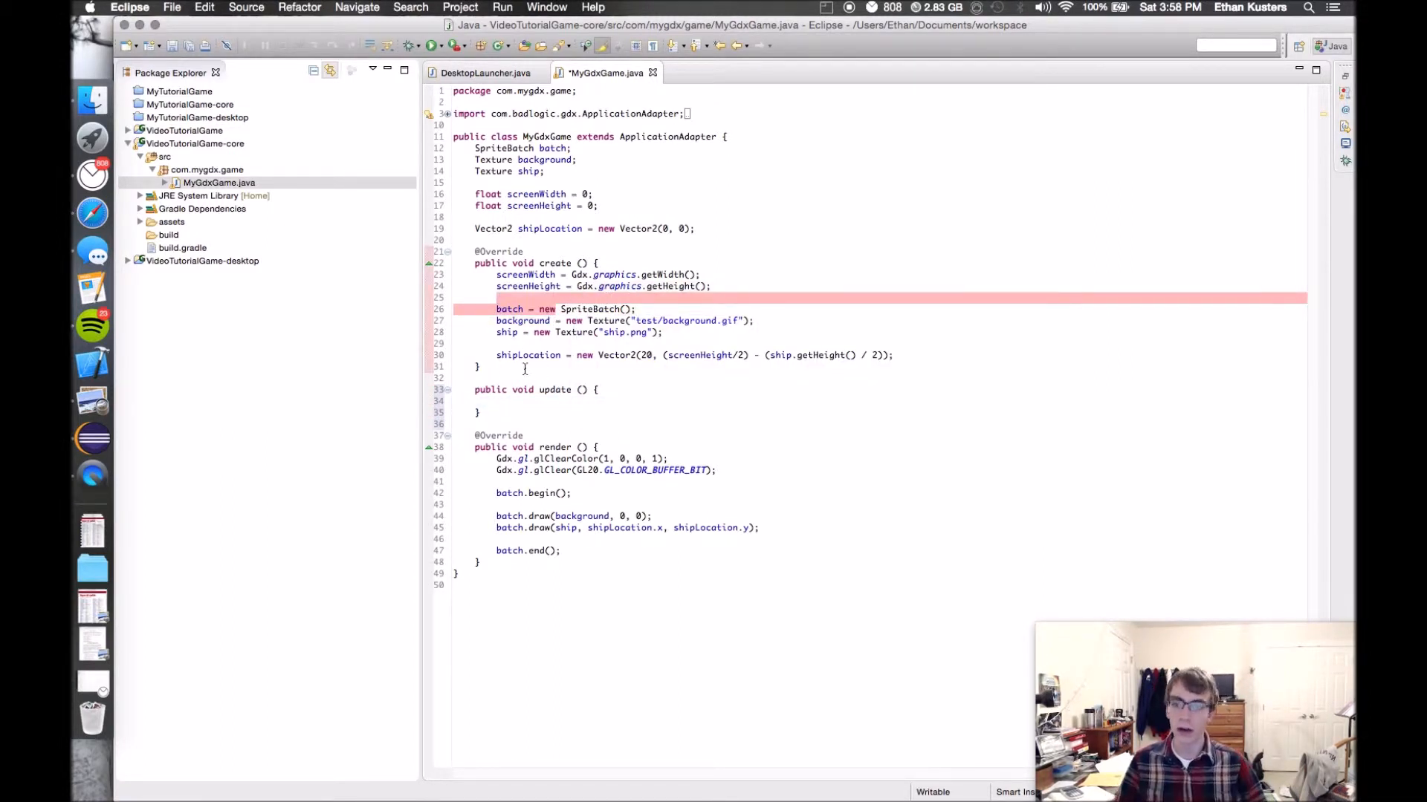
click(554, 445)
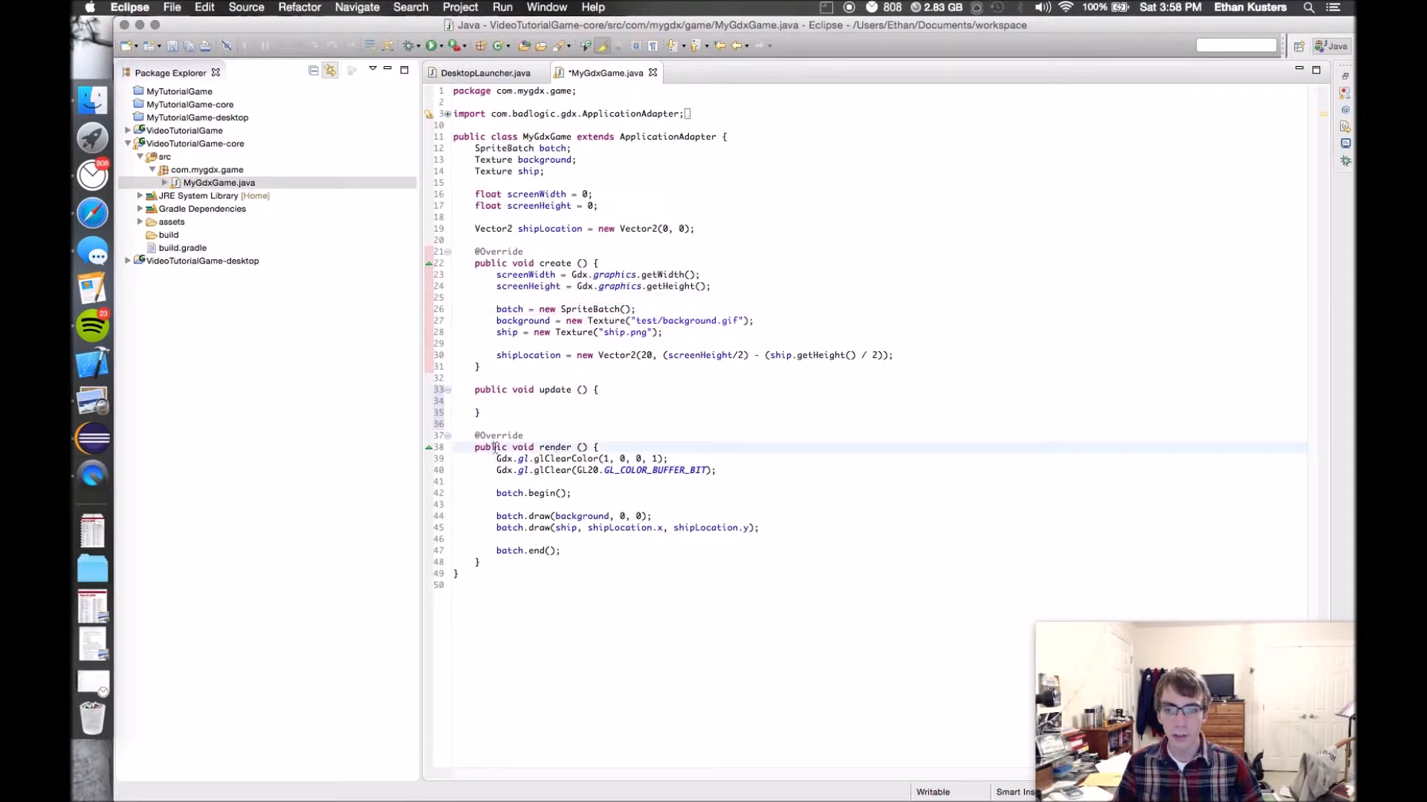
drag(475, 447, 482, 562)
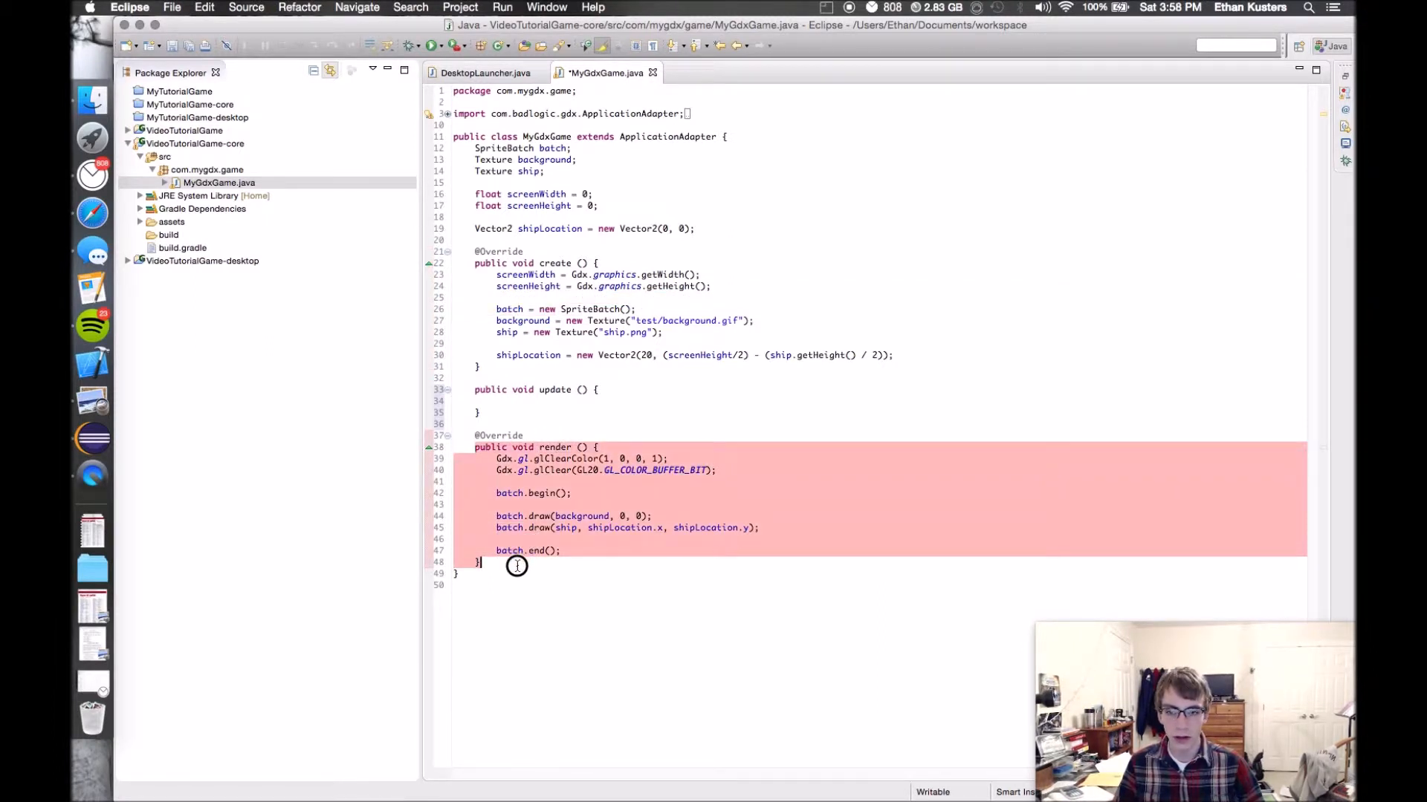
click(554, 446)
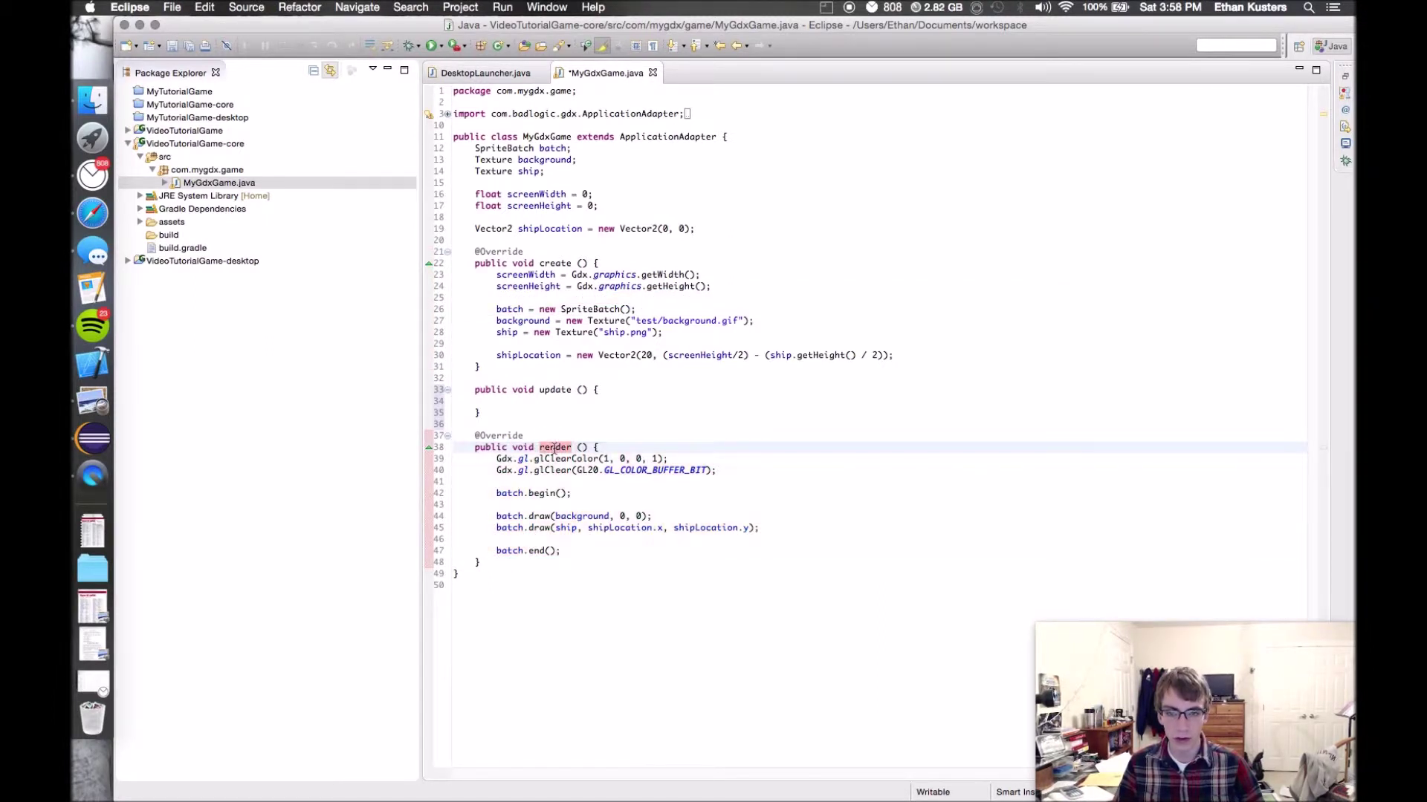
click(649, 527)
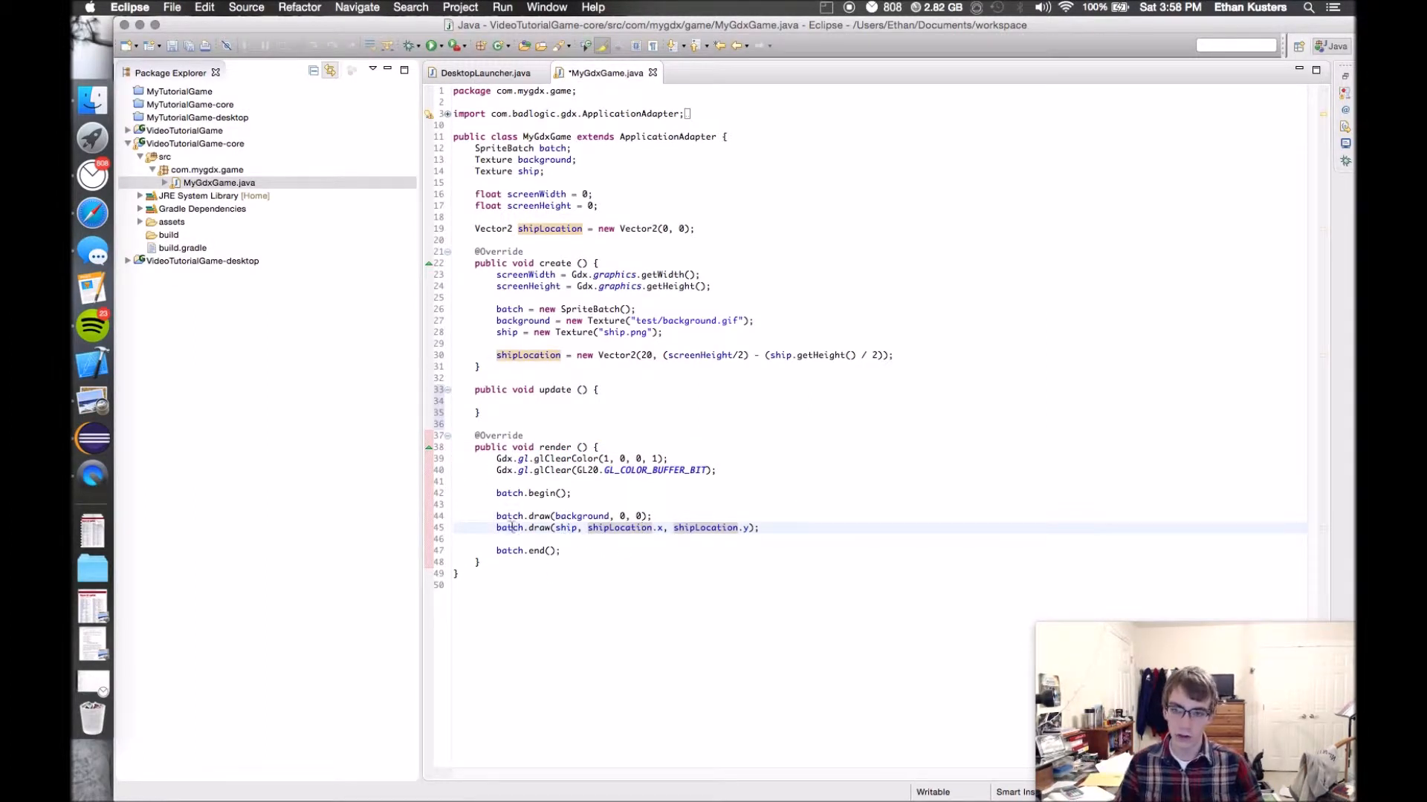
click(501, 401)
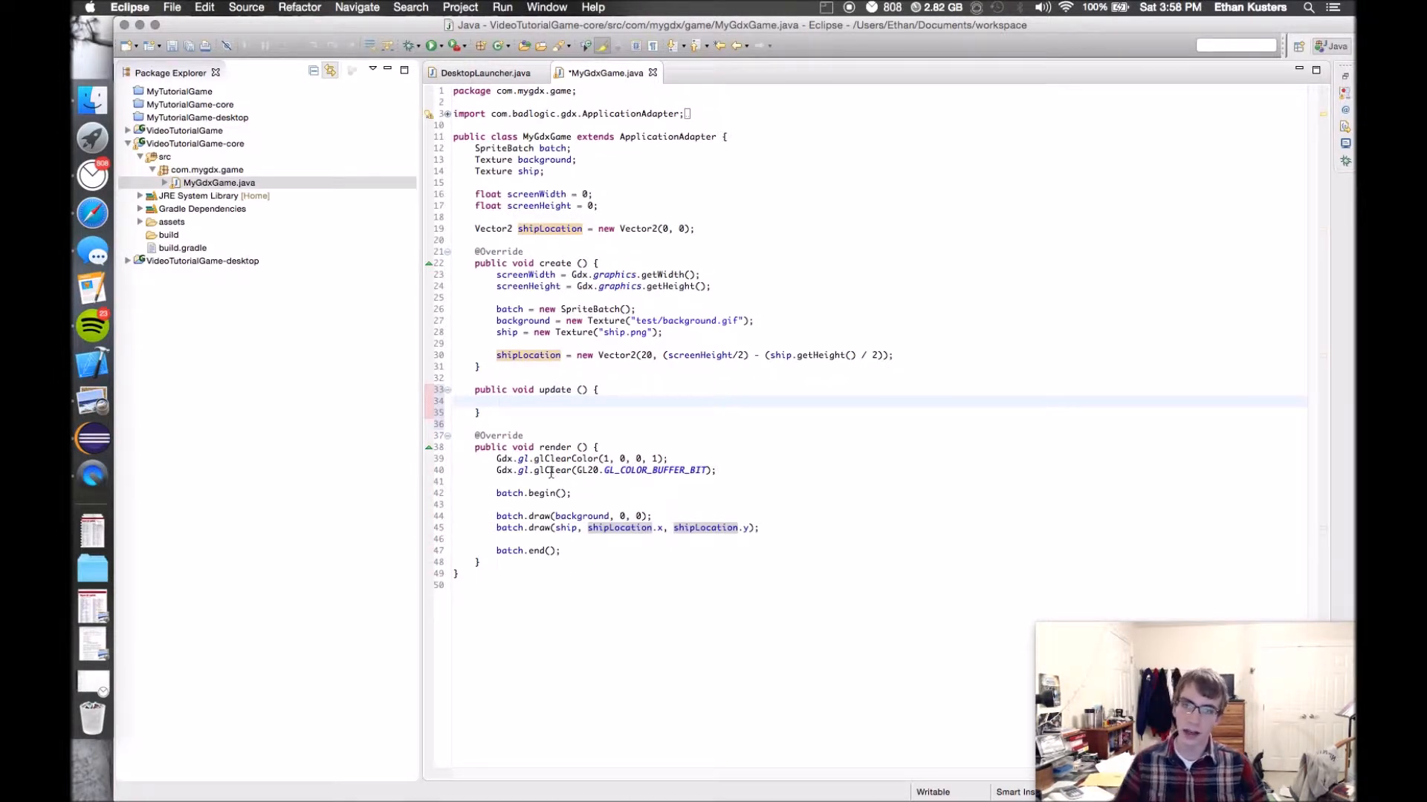
mouse_move(550, 471)
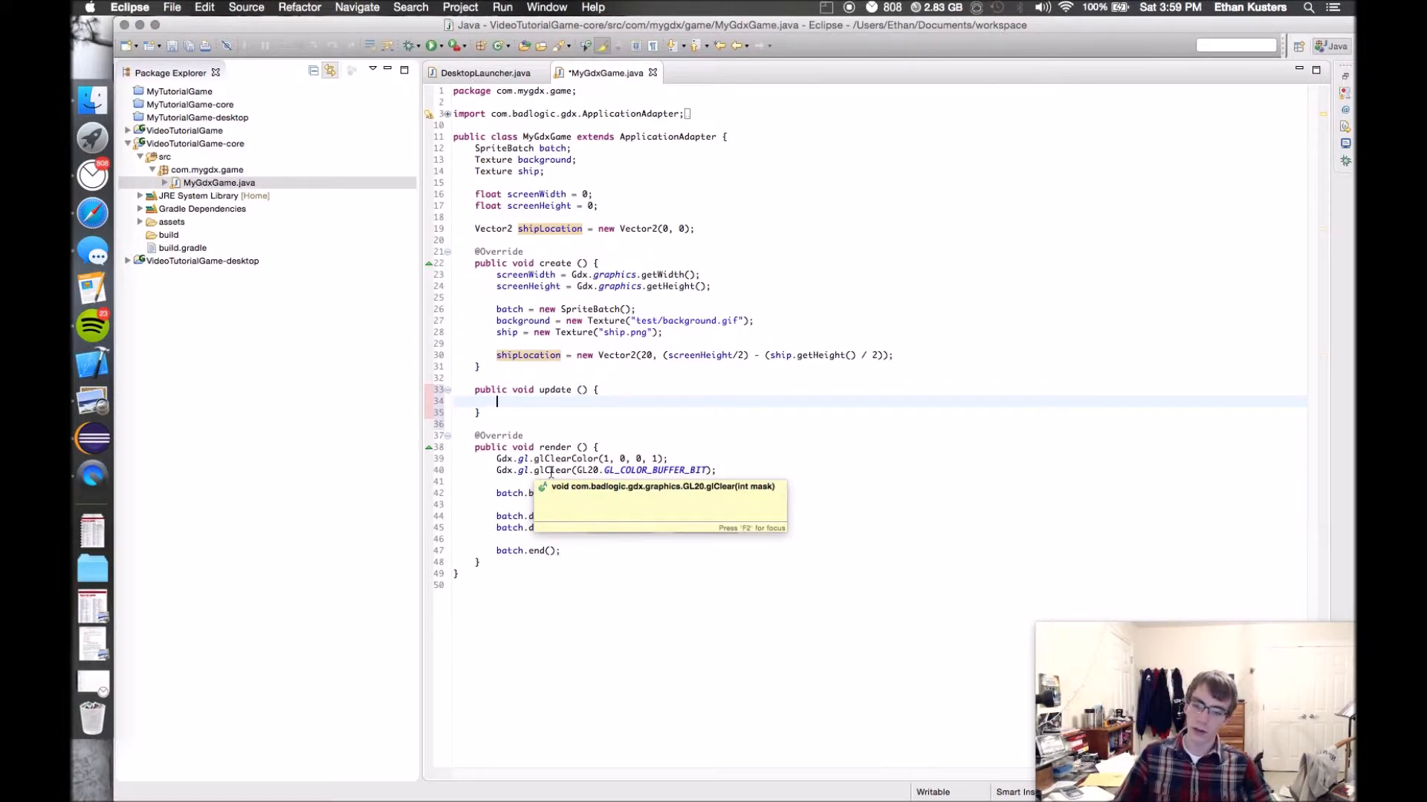
drag(496, 564, 475, 446)
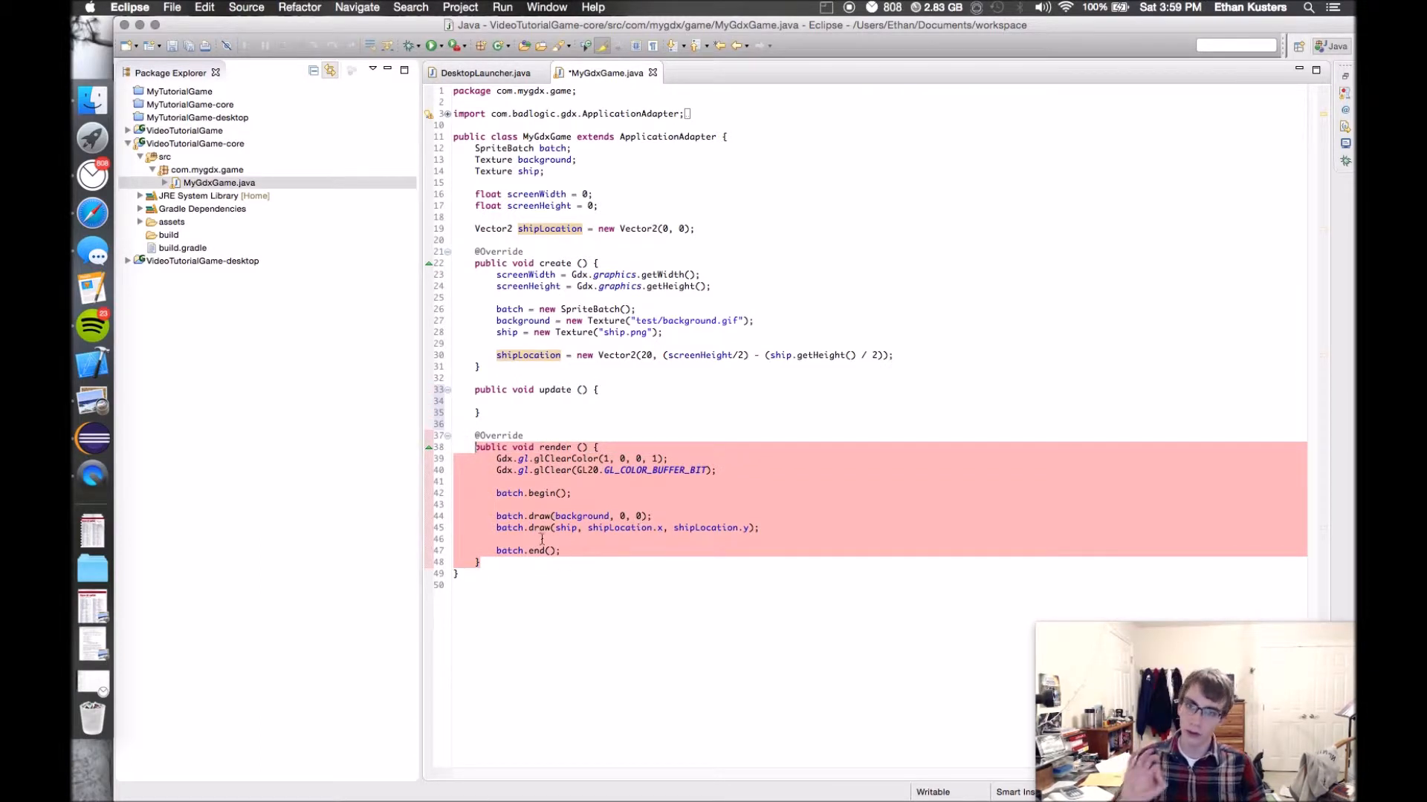
click(513, 398)
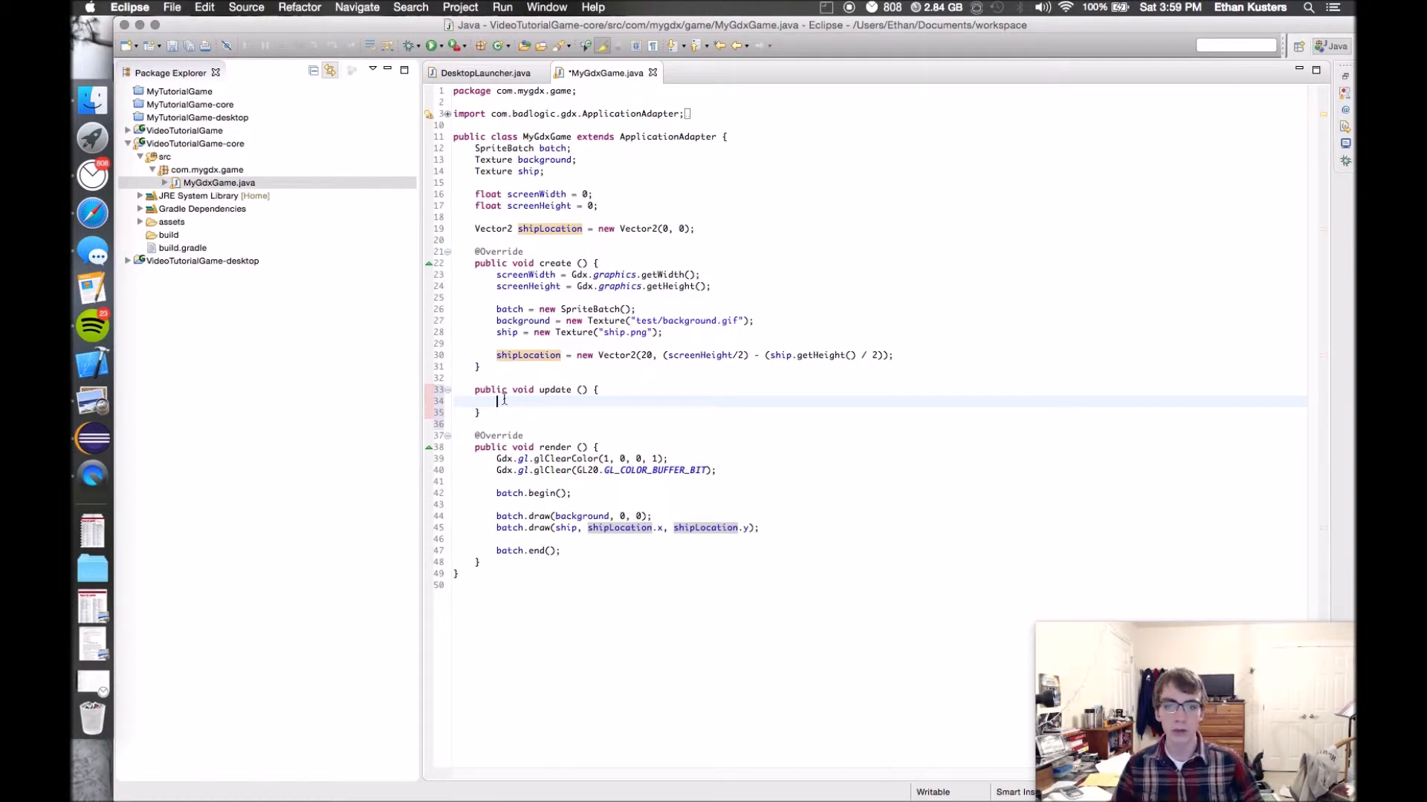
click(499, 538)
mouse_move(510, 550)
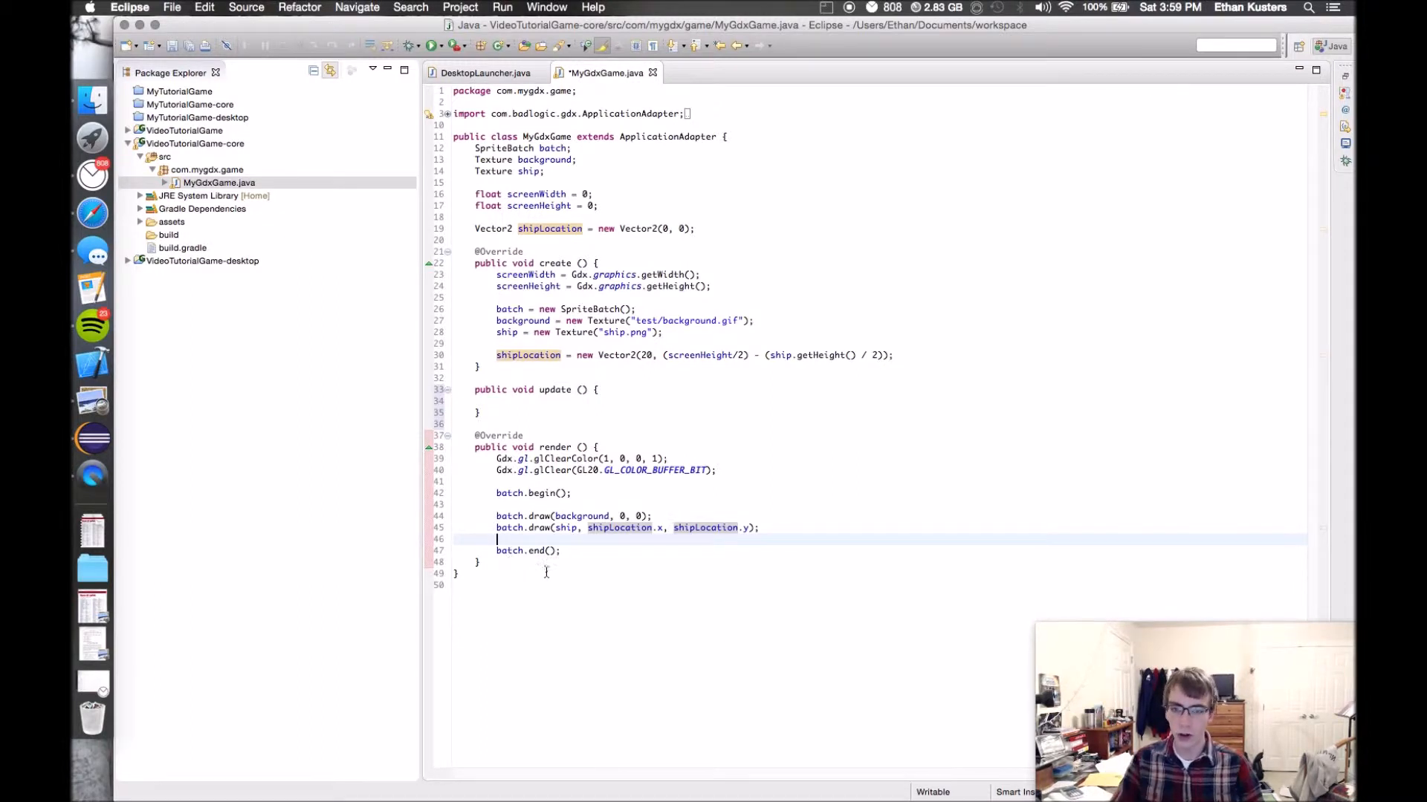
drag(561, 551, 497, 494)
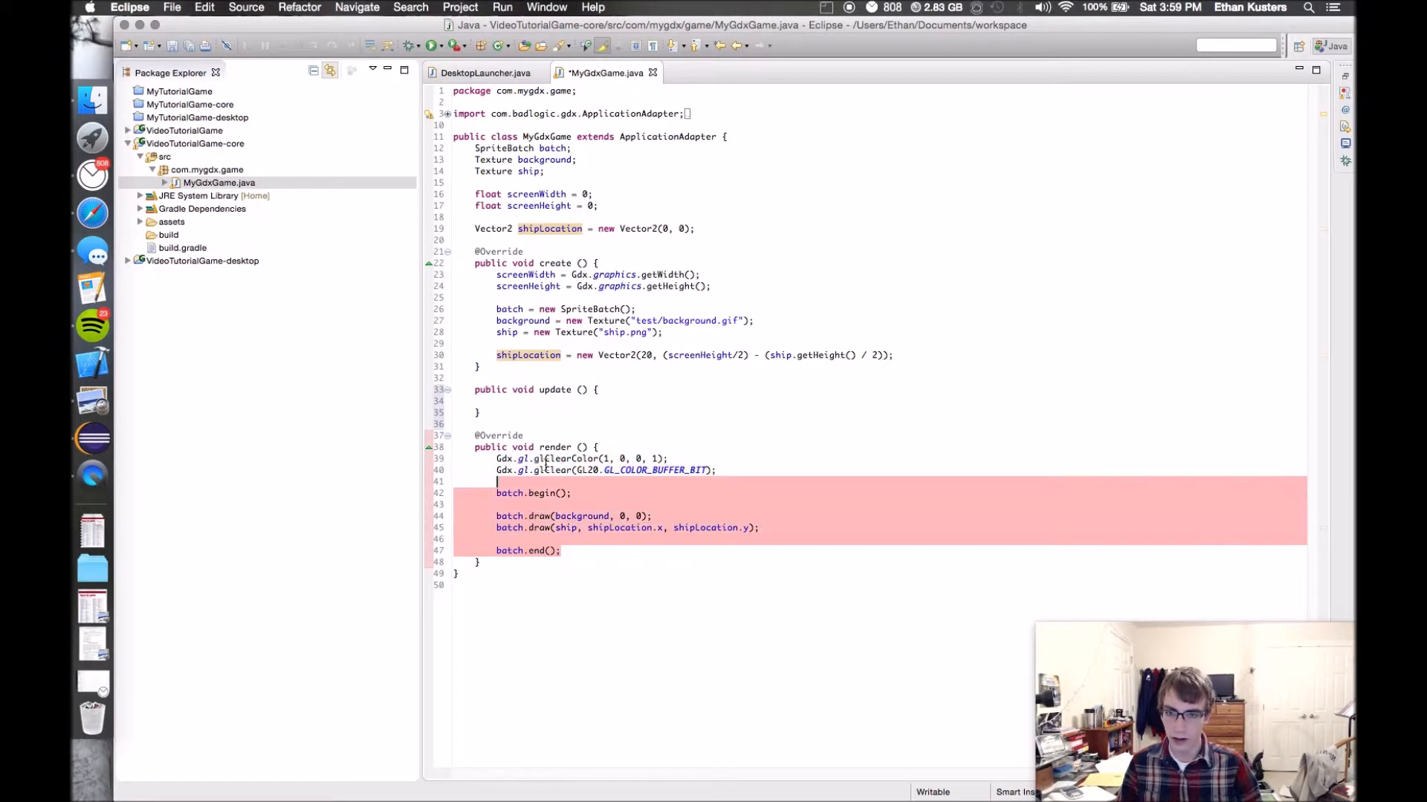
click(538, 401)
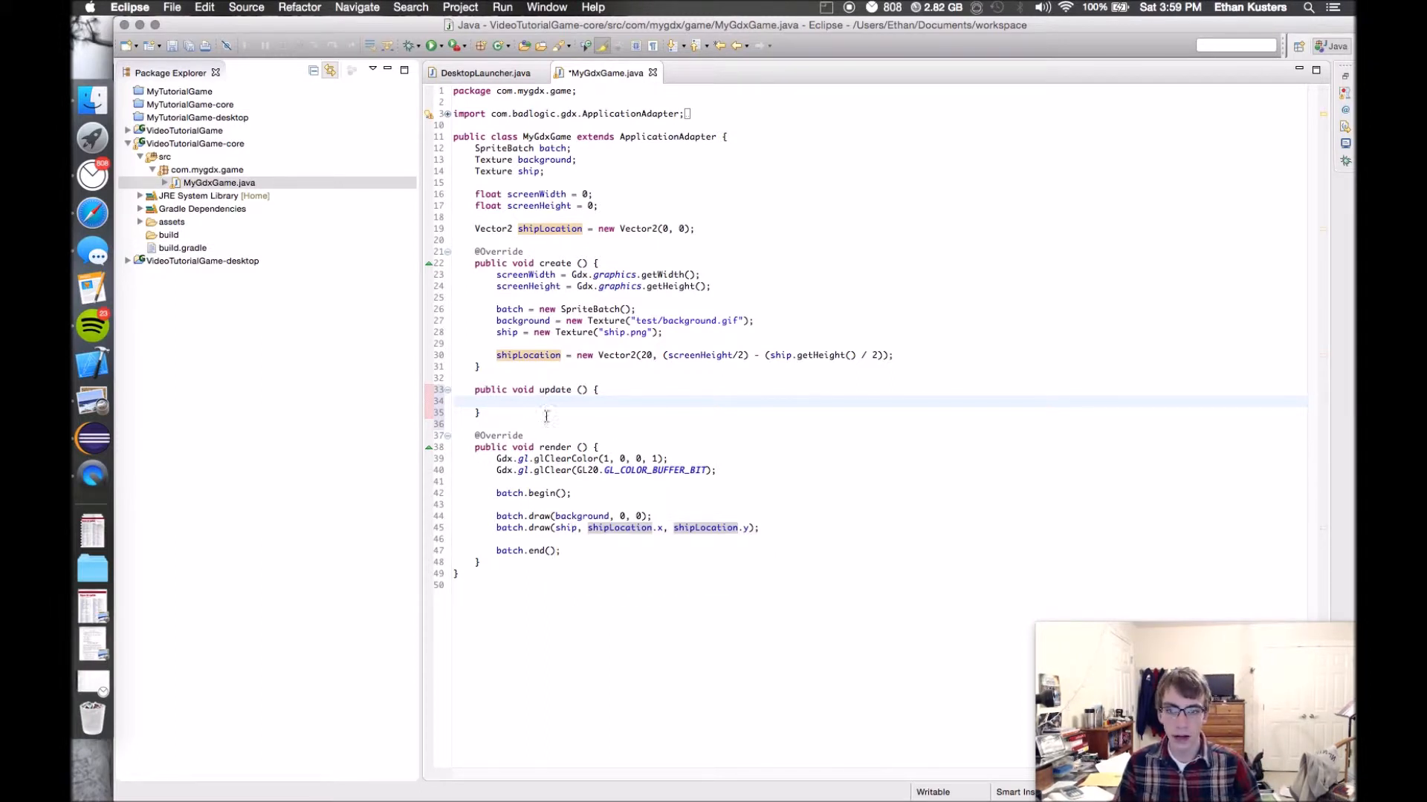
click(598, 457)
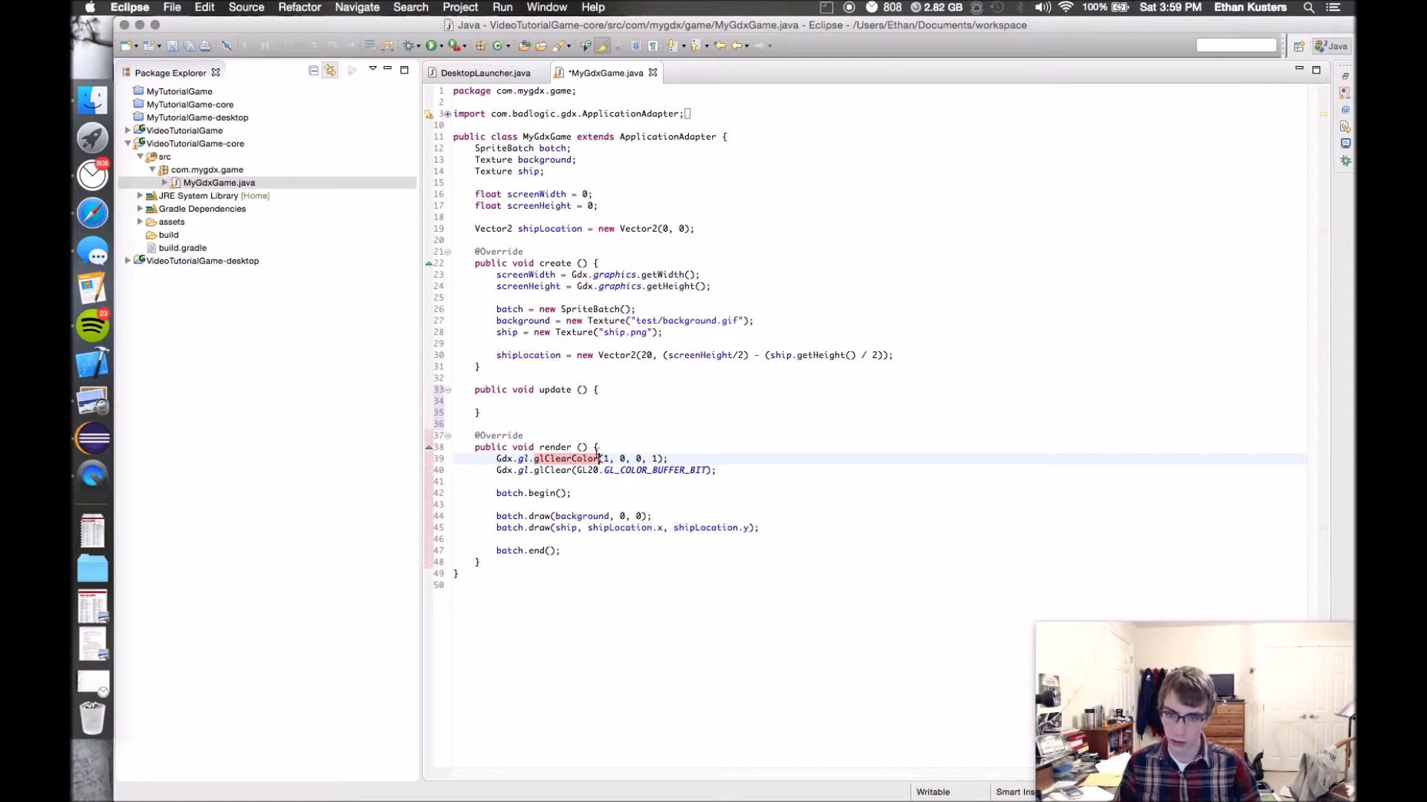
double_click(537, 393)
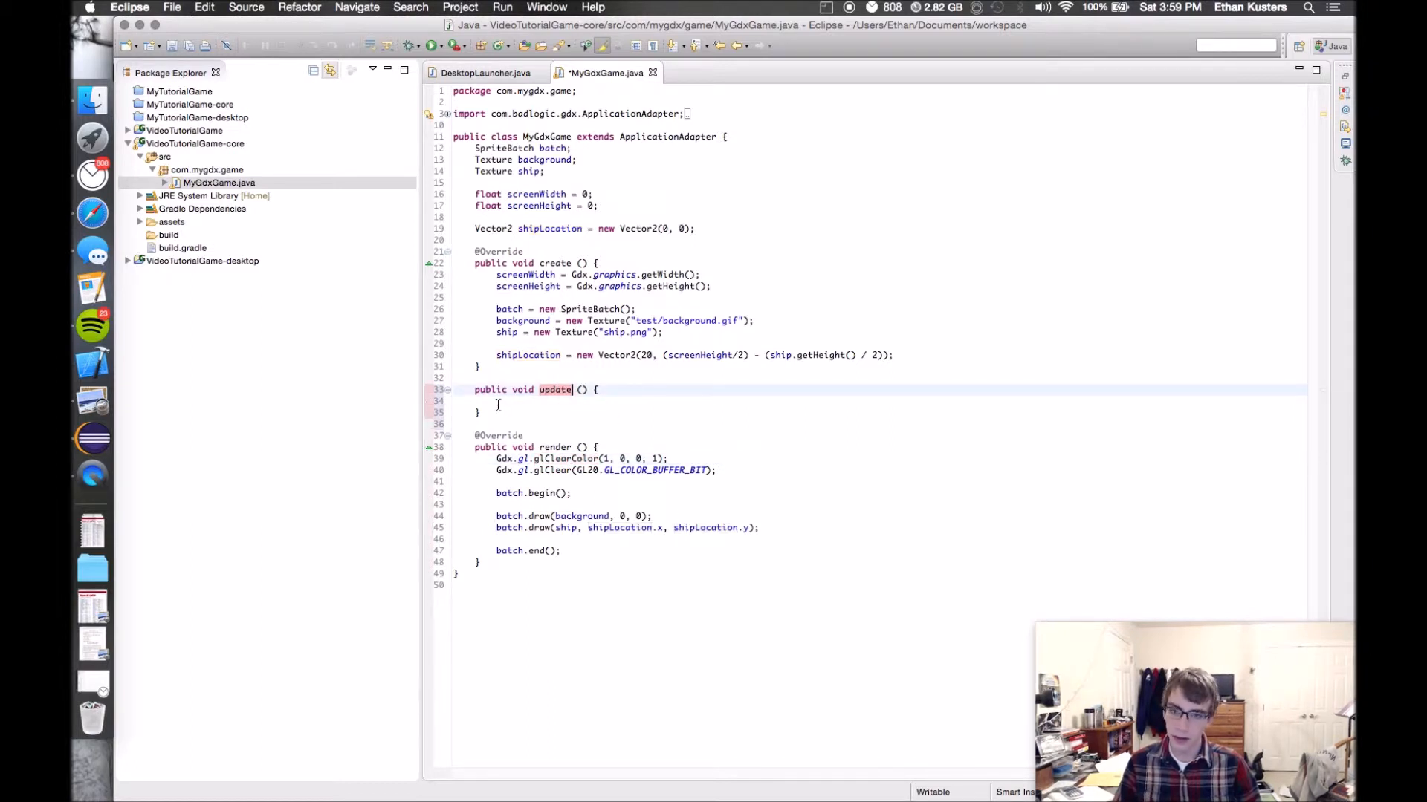
click(605, 446)
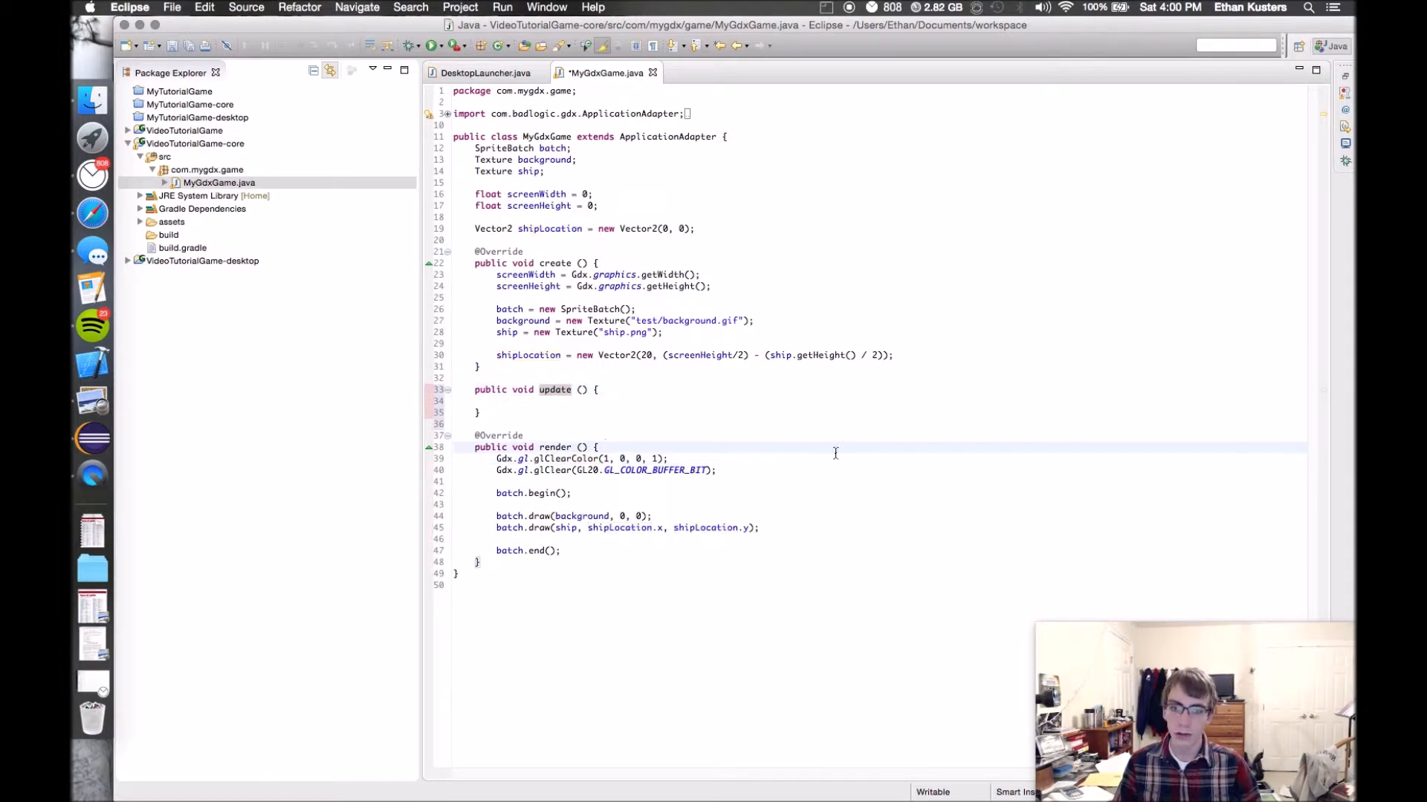
key(Return)
key(Return)
key(Up)
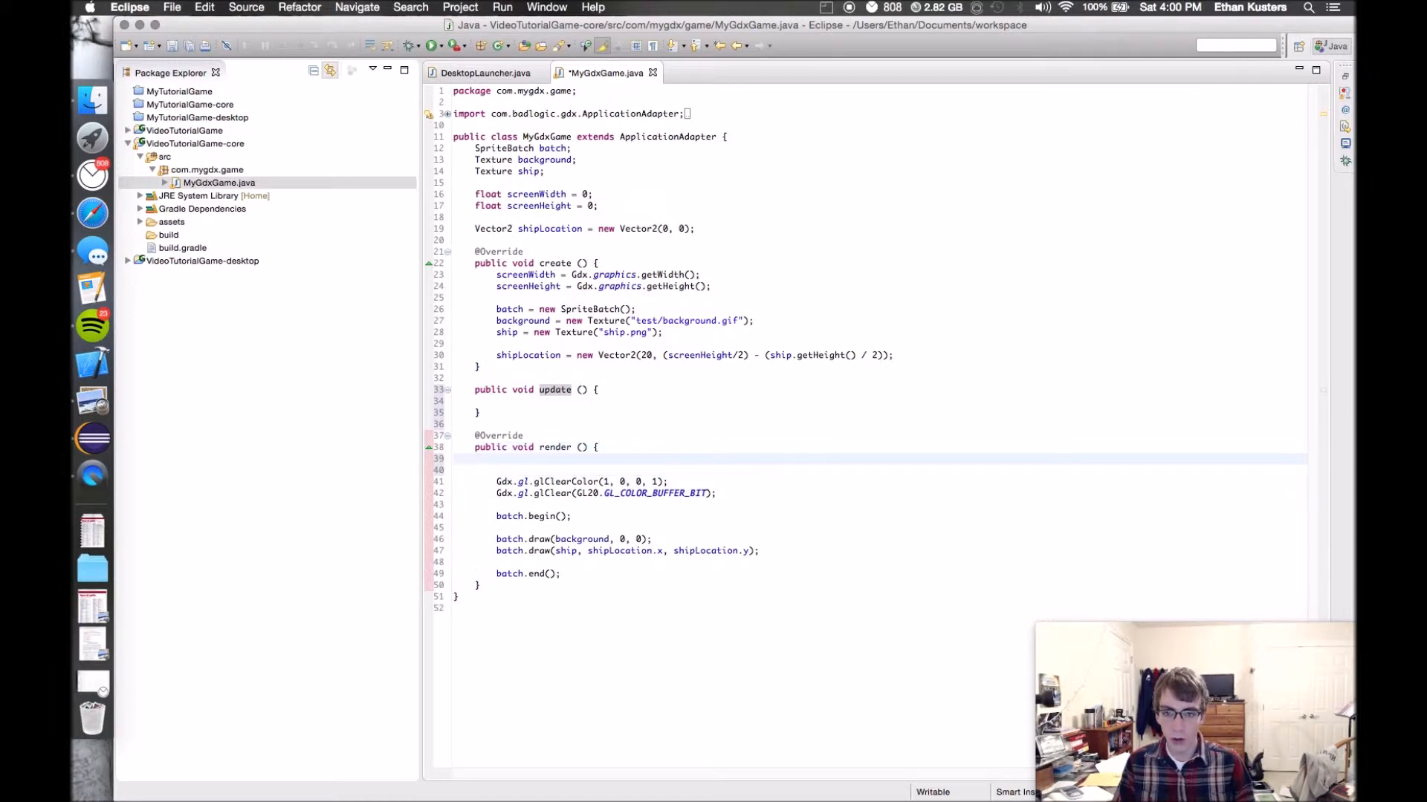
text(update();)
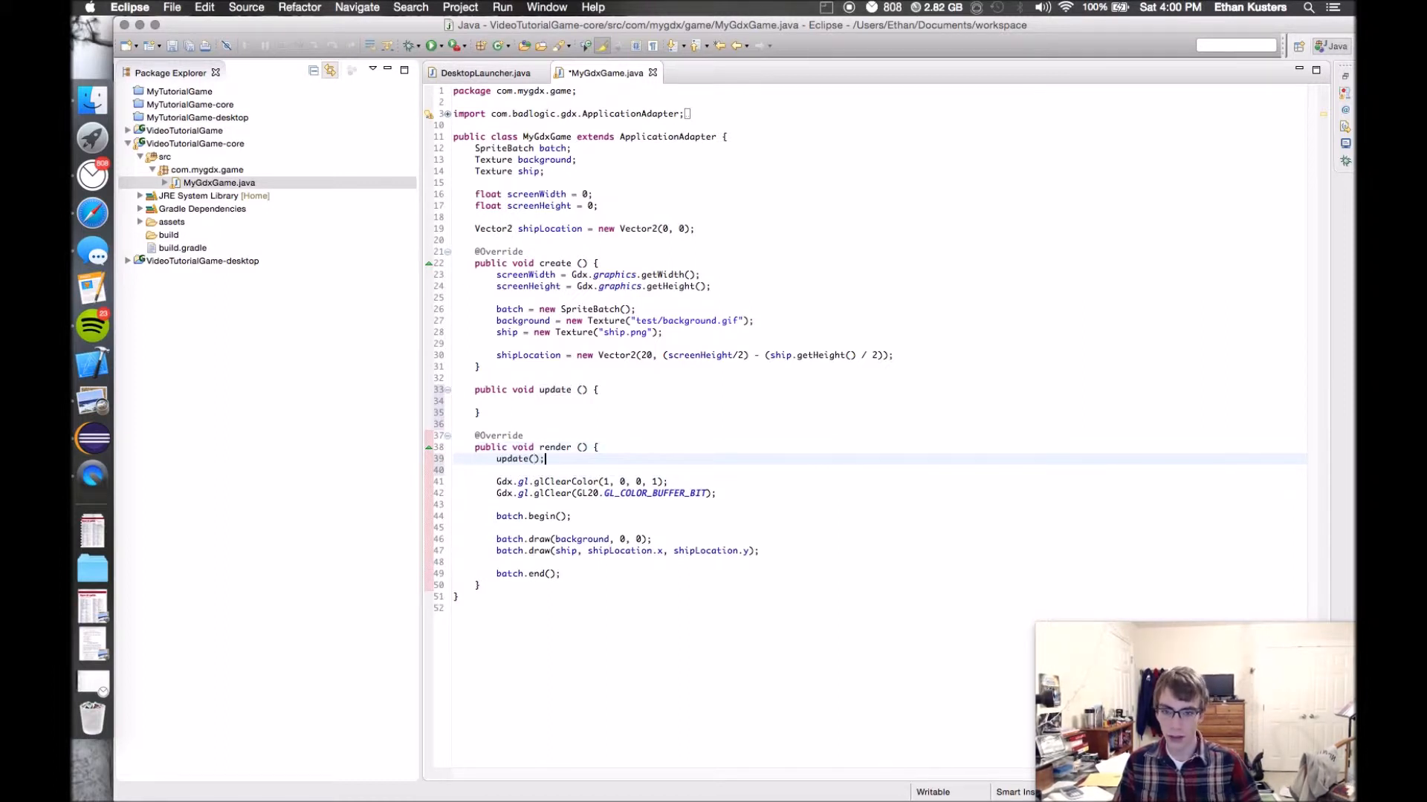
triple_click(555, 447)
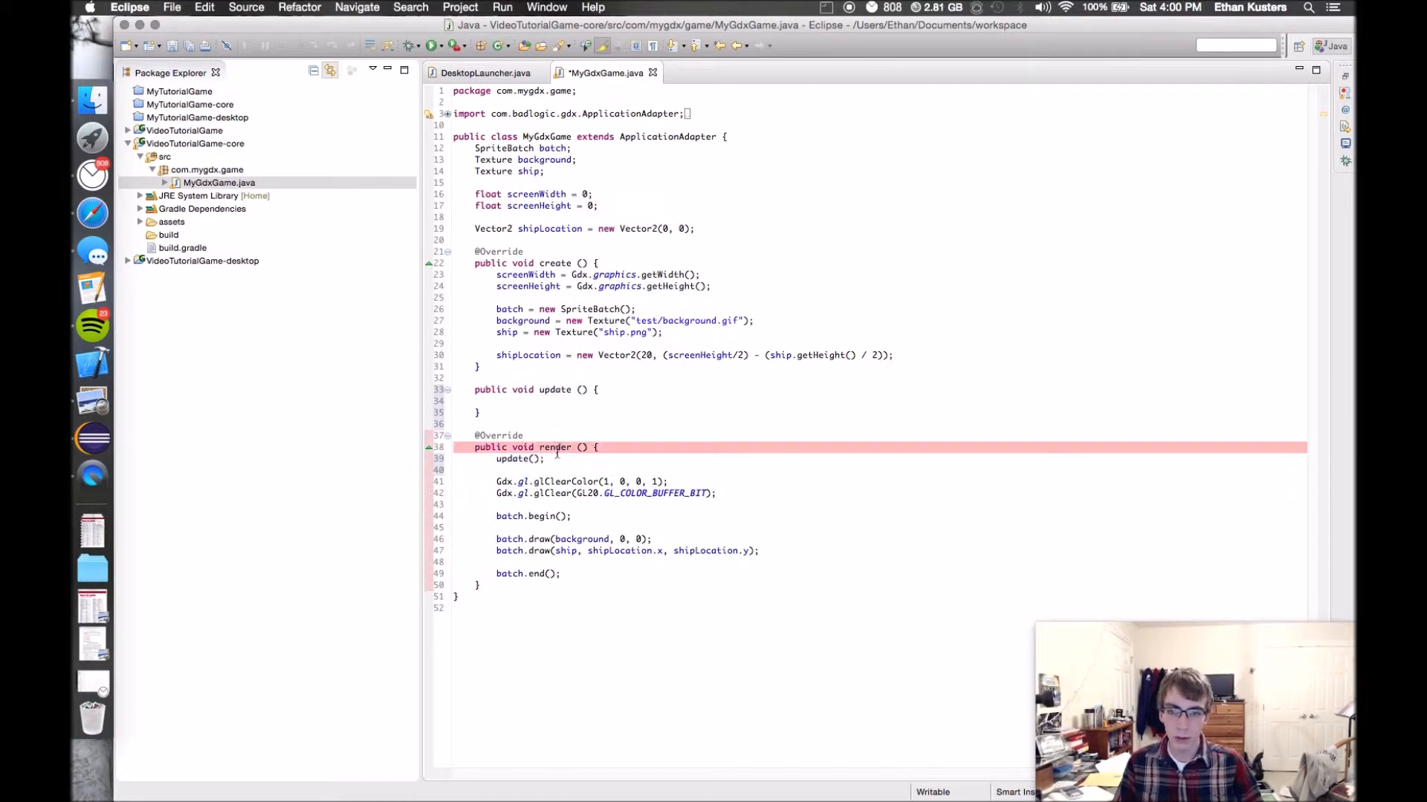
triple_click(505, 457)
click(515, 459)
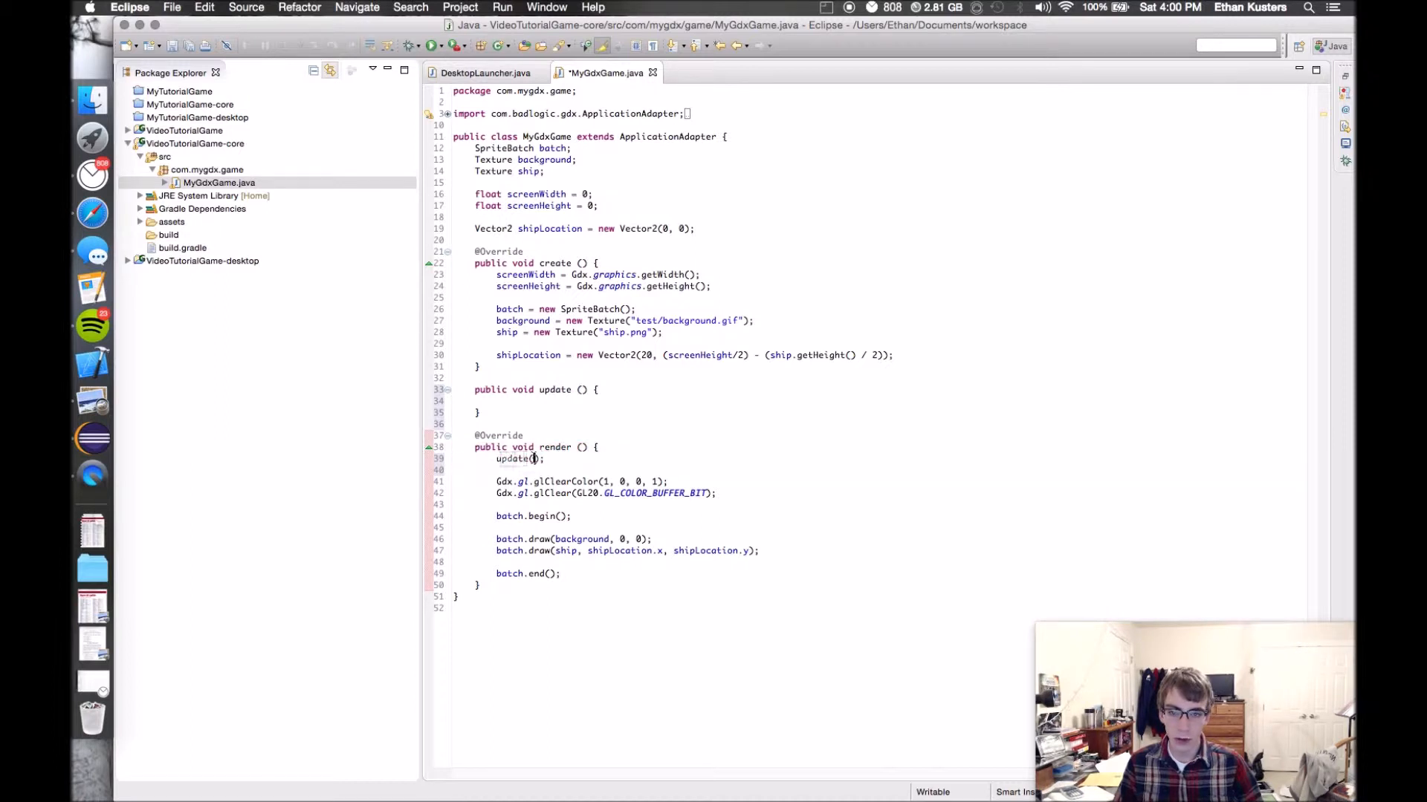
click(560, 458)
triple_click(513, 459)
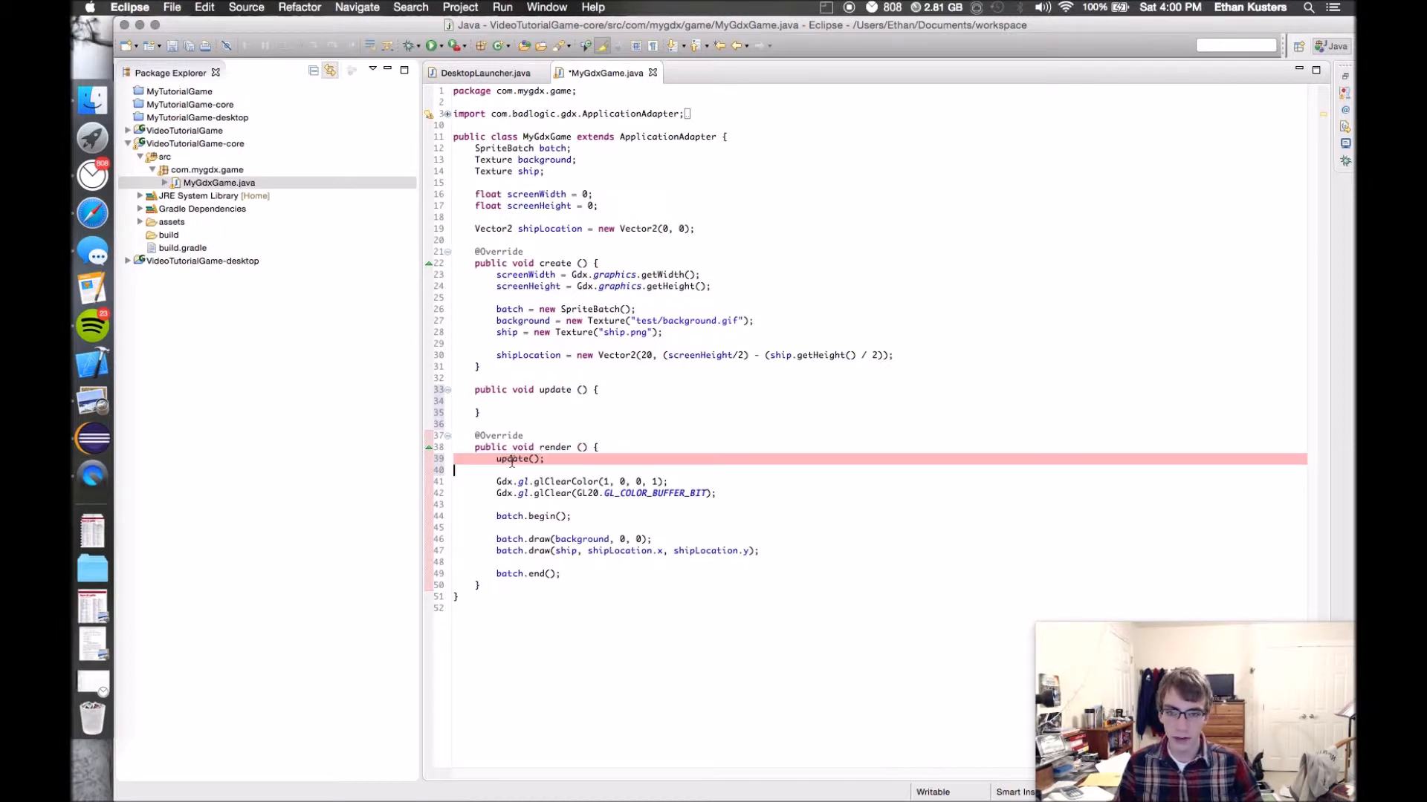
click(551, 459)
triple_click(501, 399)
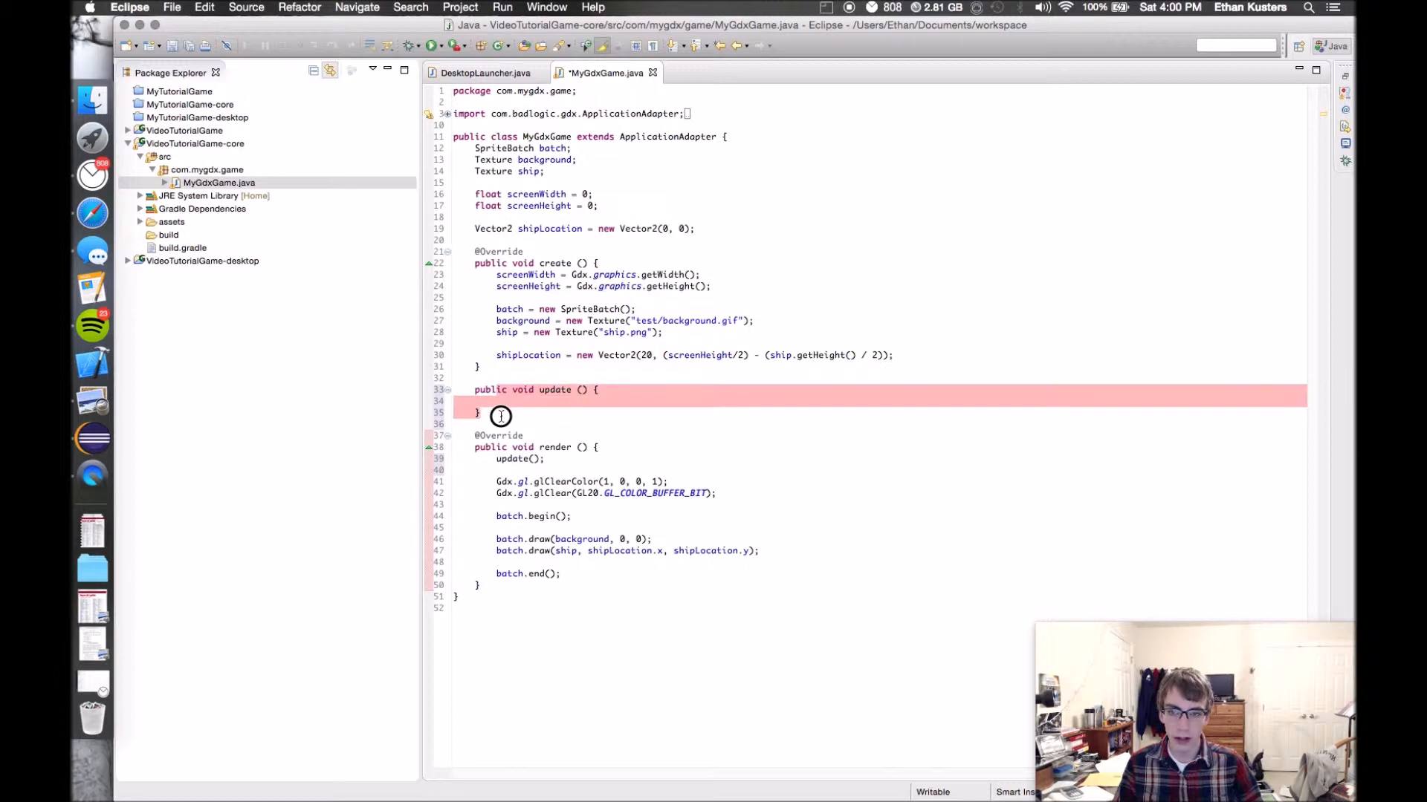
click(600, 389)
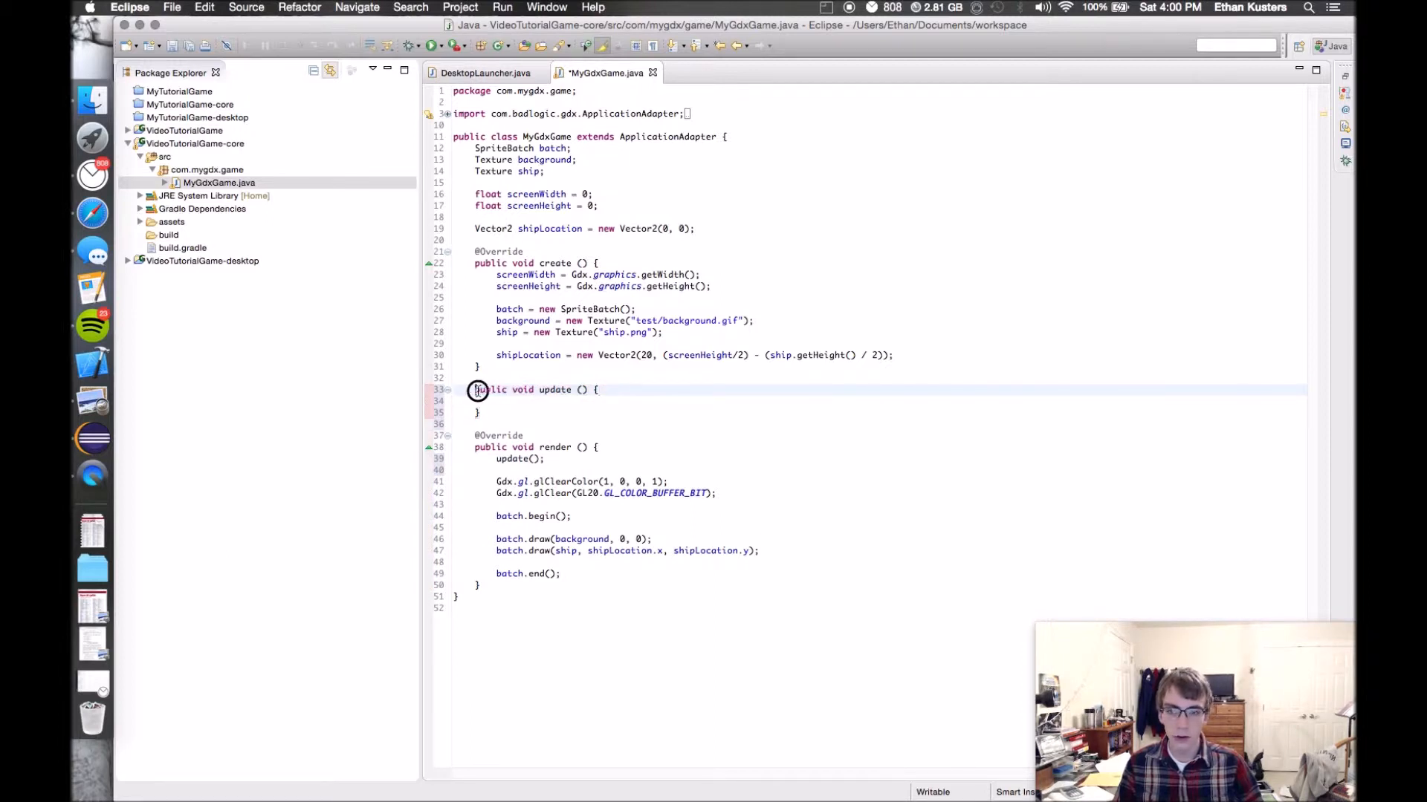
drag(474, 389, 536, 389)
click(542, 401)
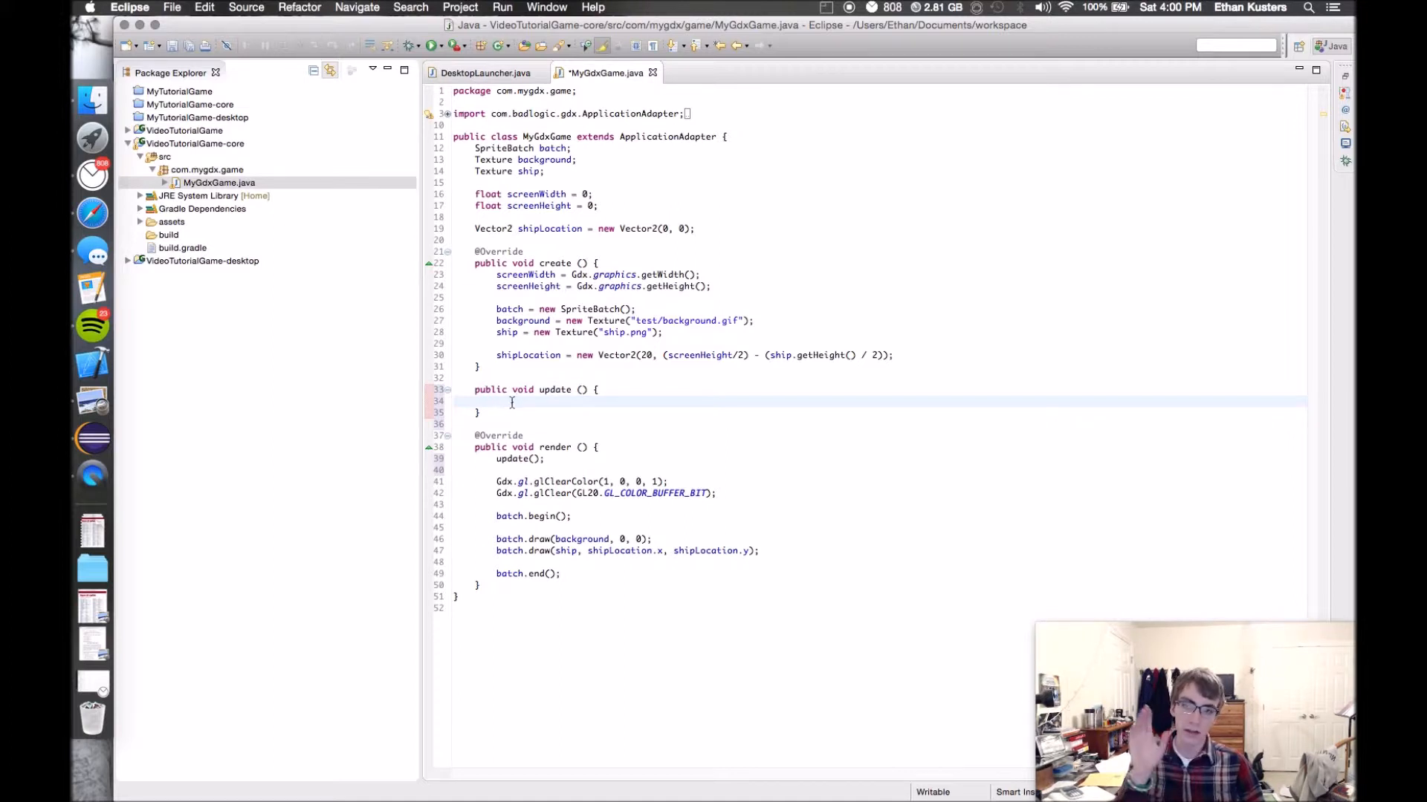
click(526, 389)
double_click(526, 389)
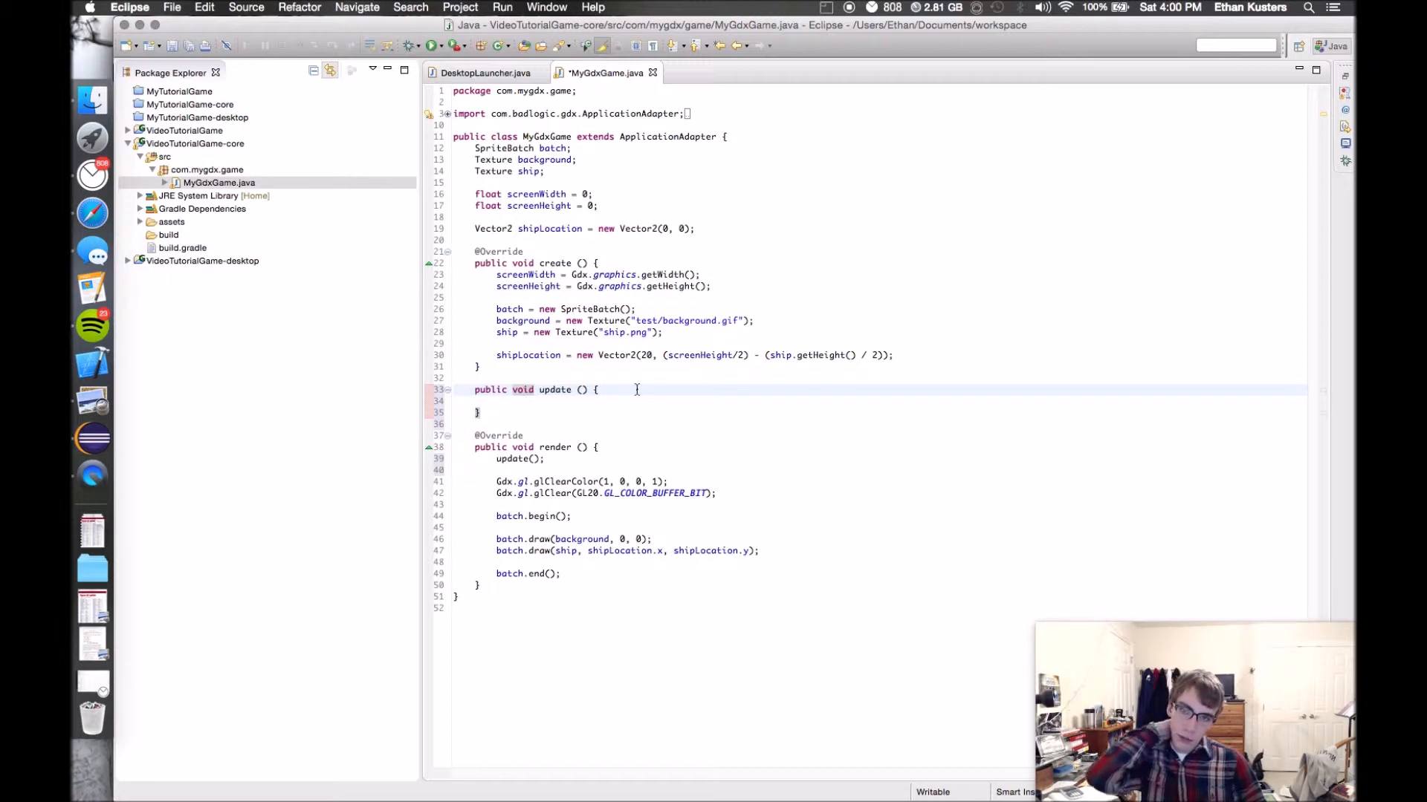
click(557, 401)
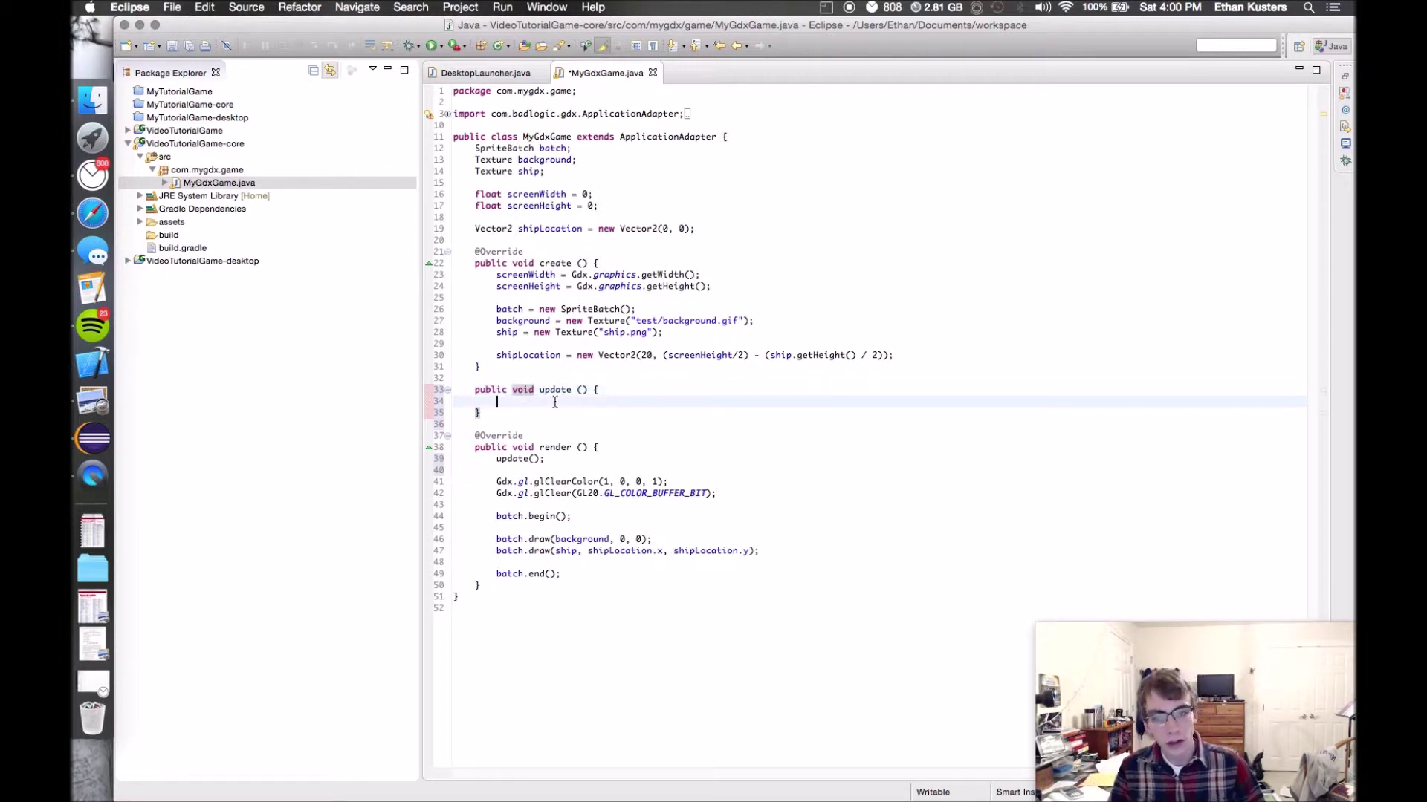
drag(480, 418, 487, 389)
click(487, 391)
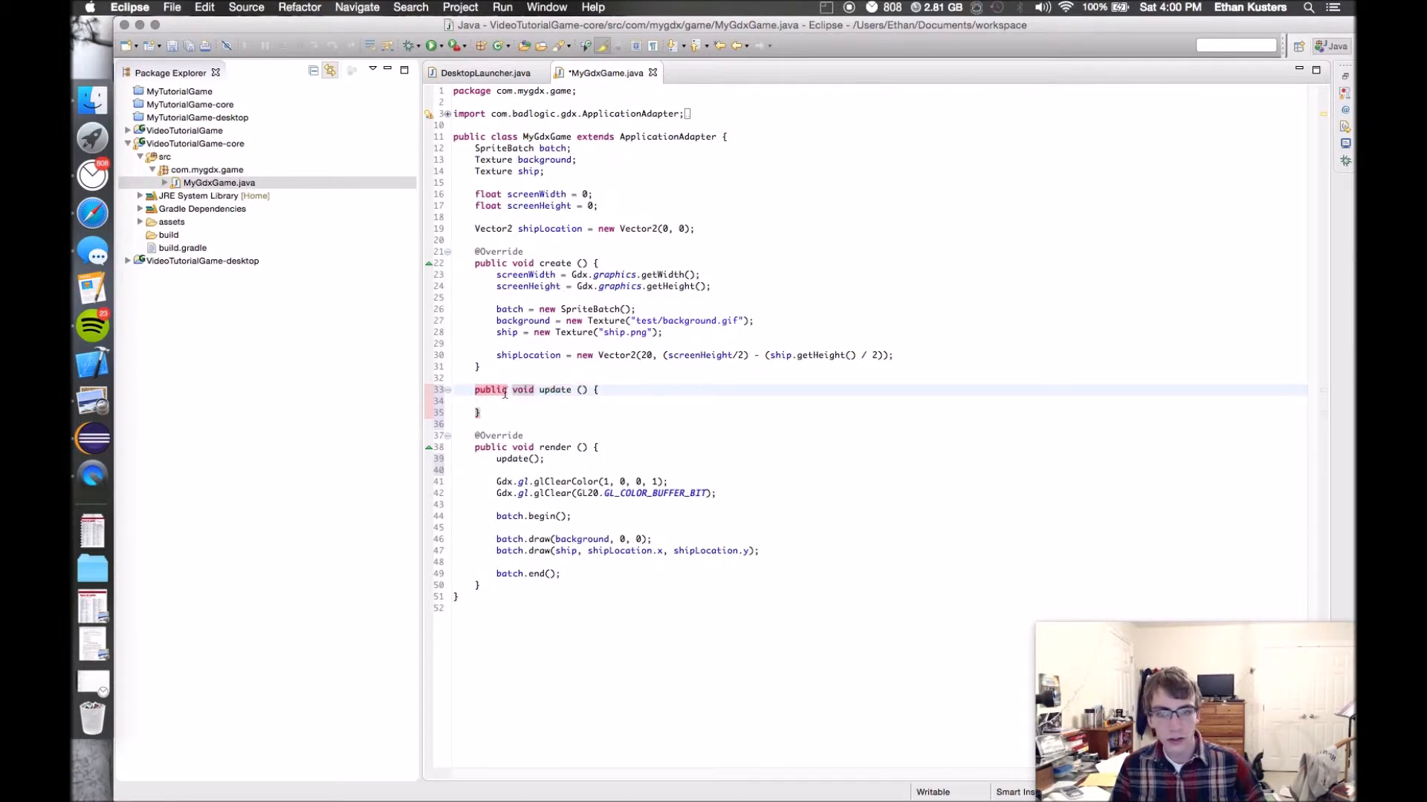
click(555, 389)
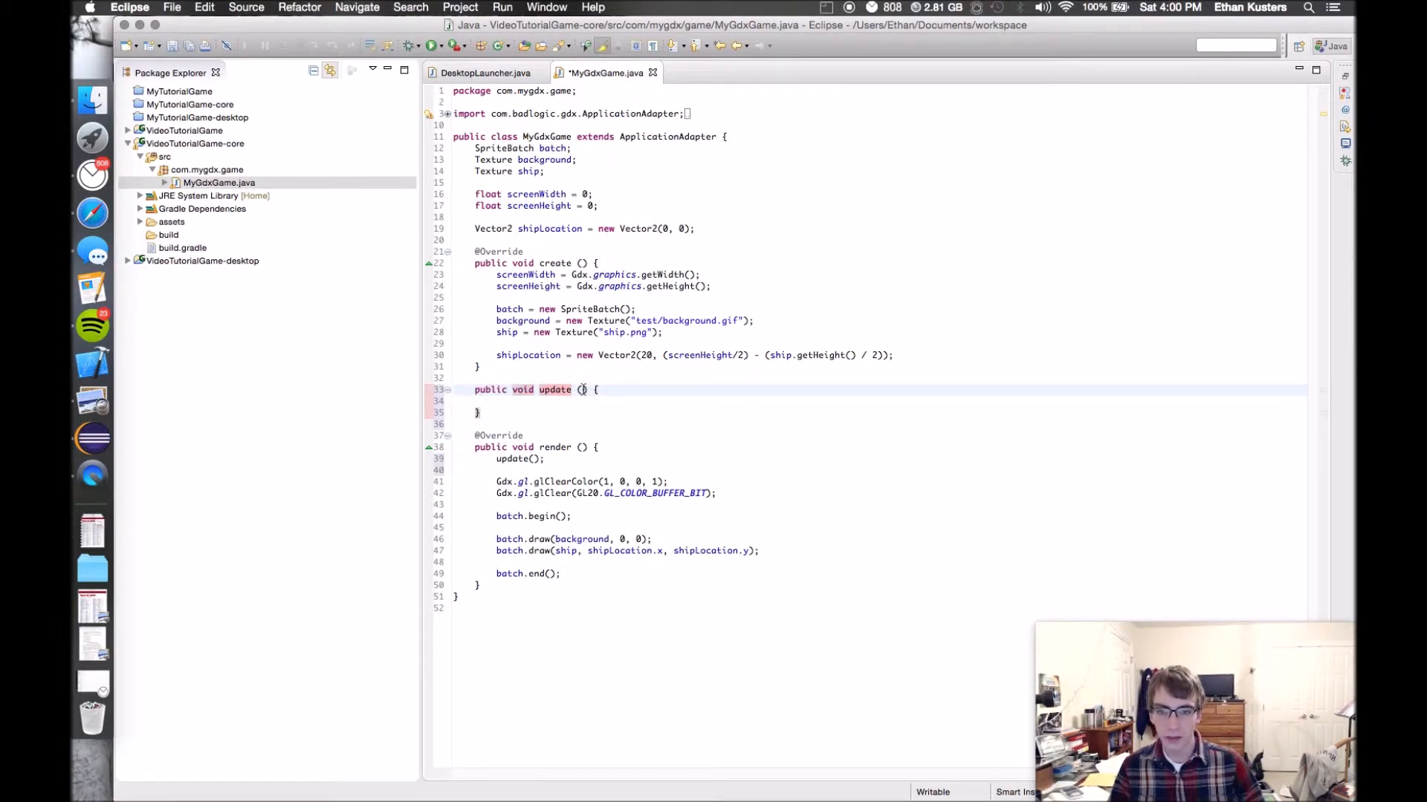
click(582, 389)
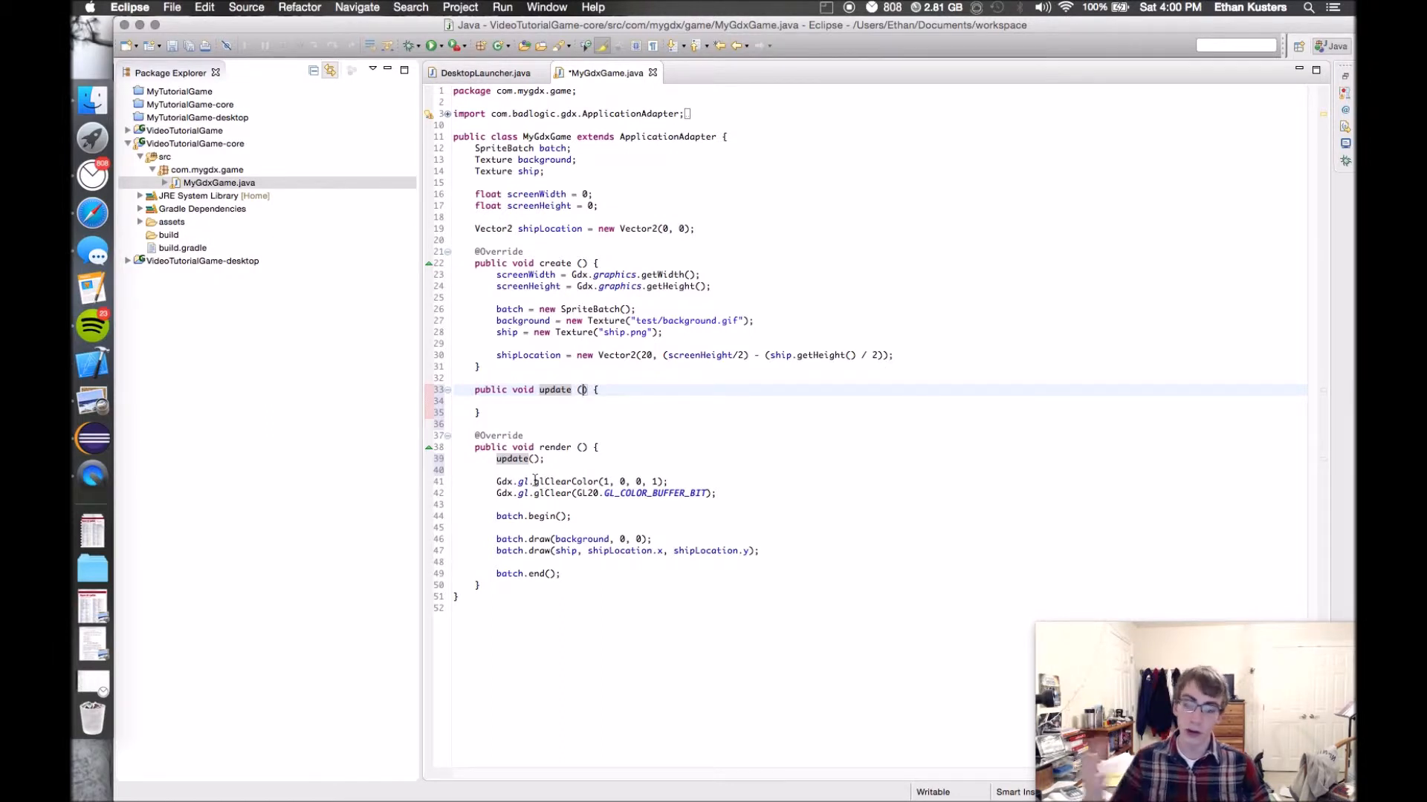
mouse_move(568, 482)
click(505, 404)
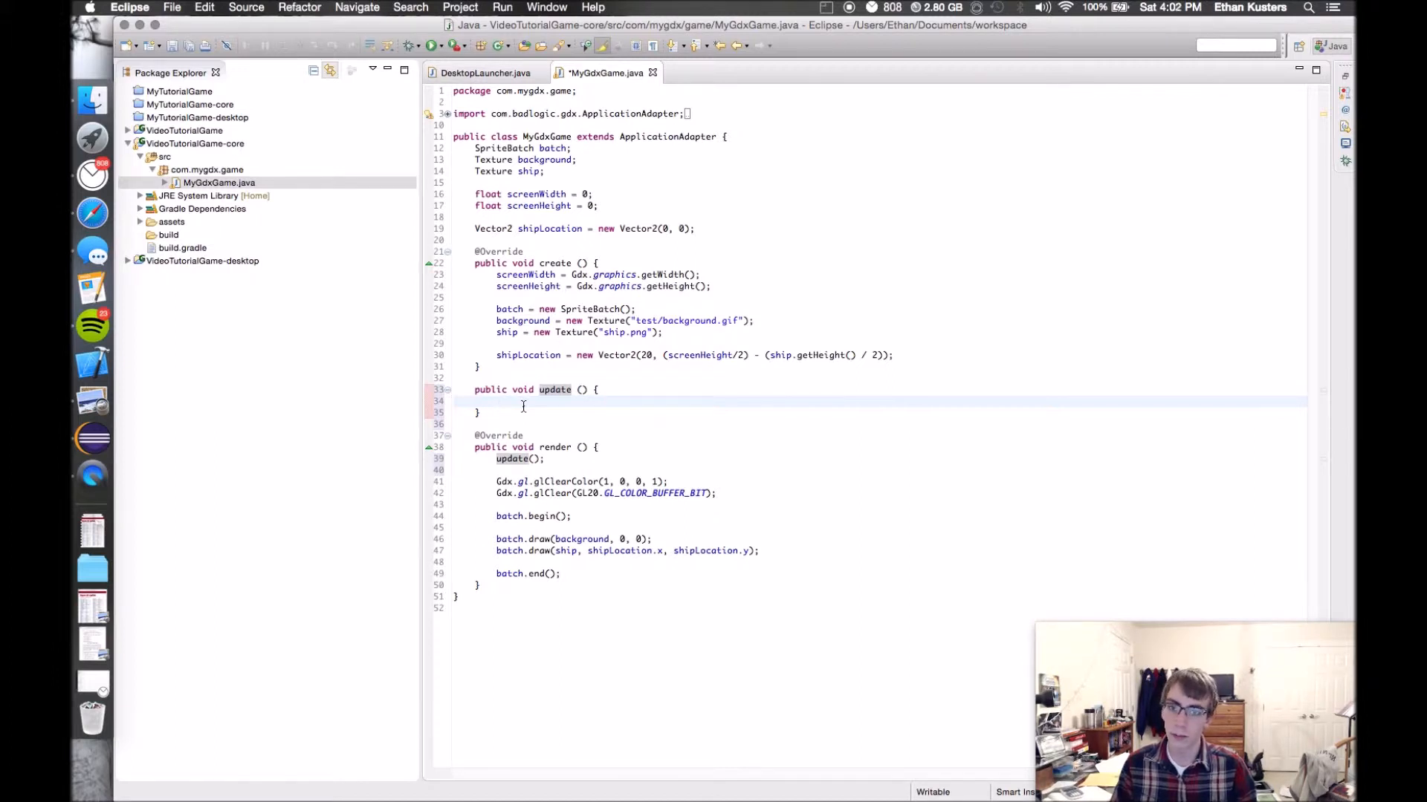
text(if(Gdx)
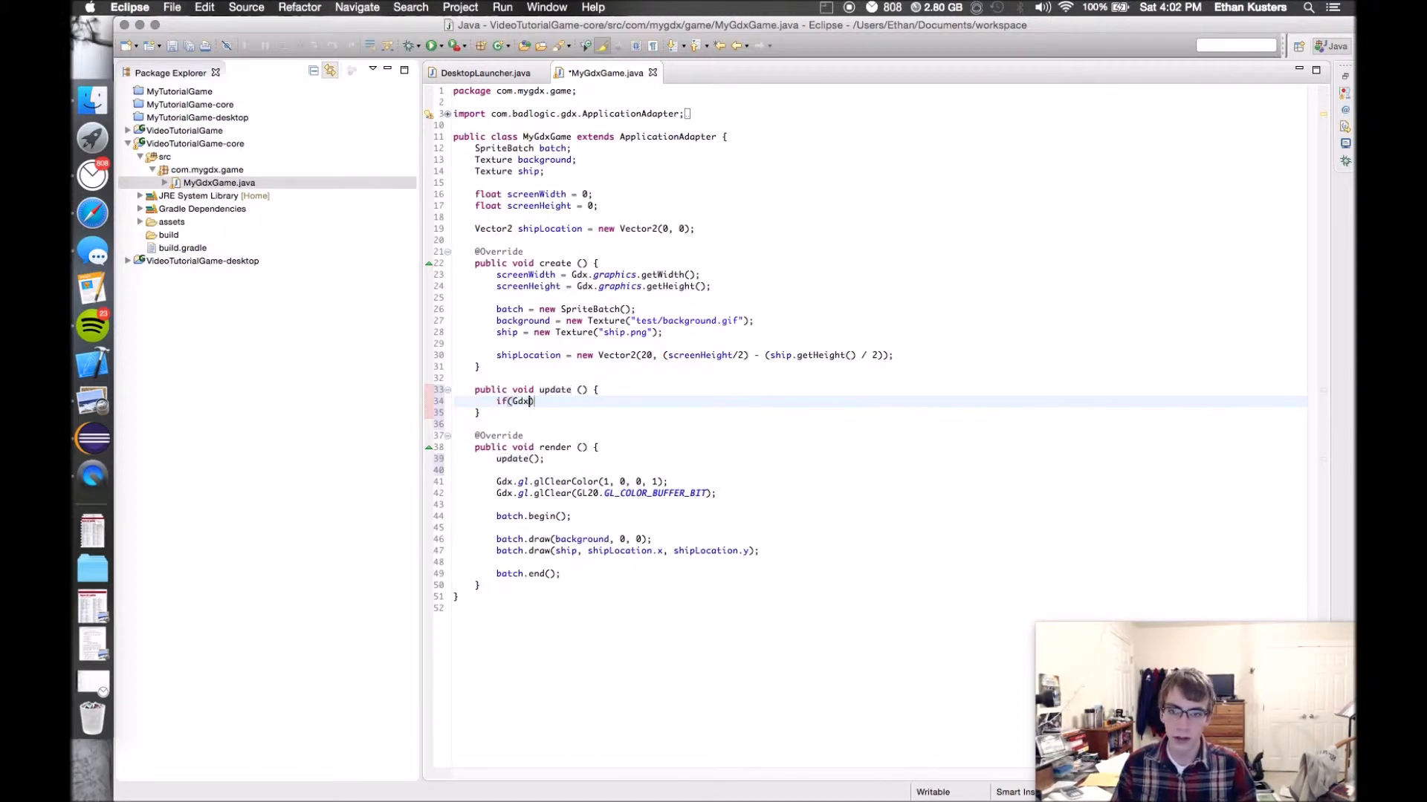
text(.in)
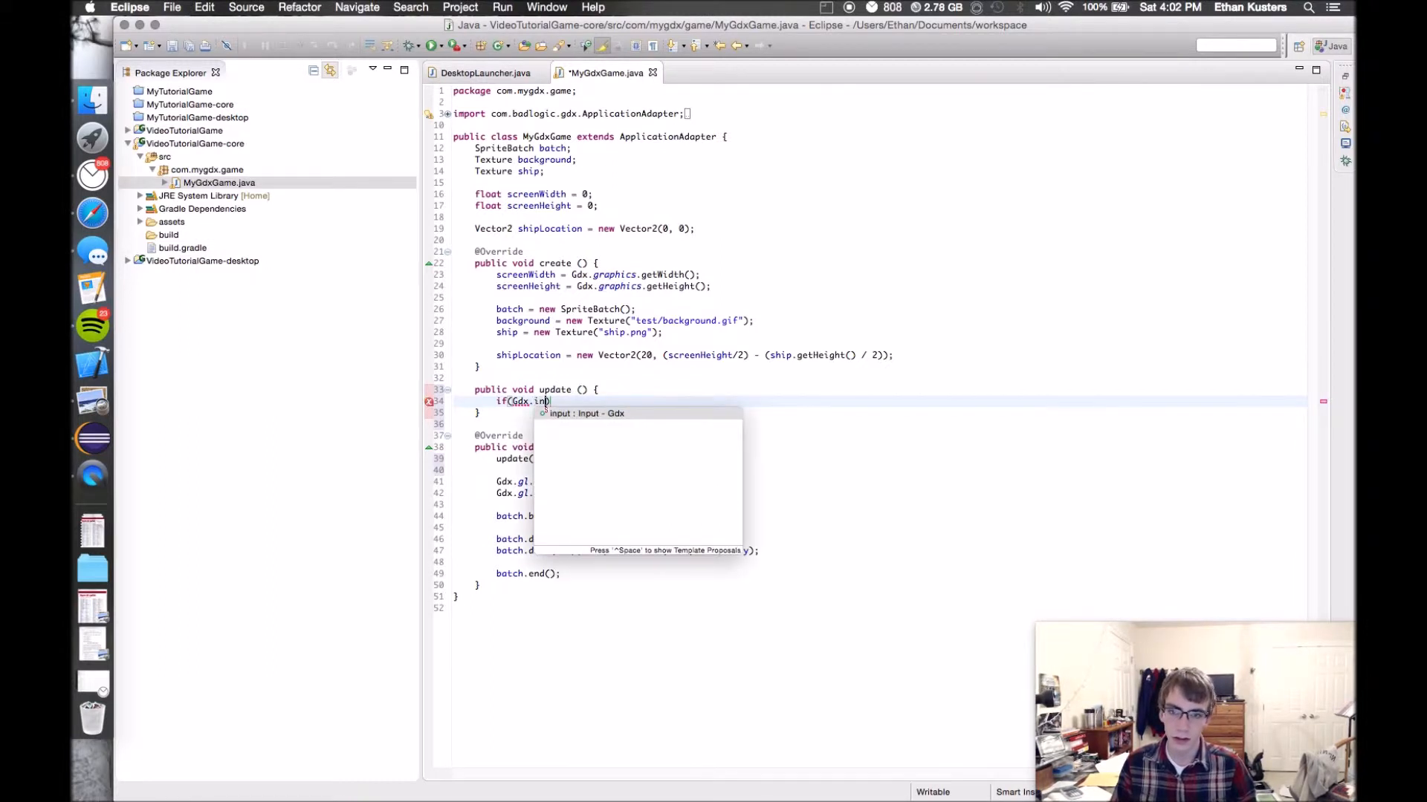
text(put.)
text(ke)
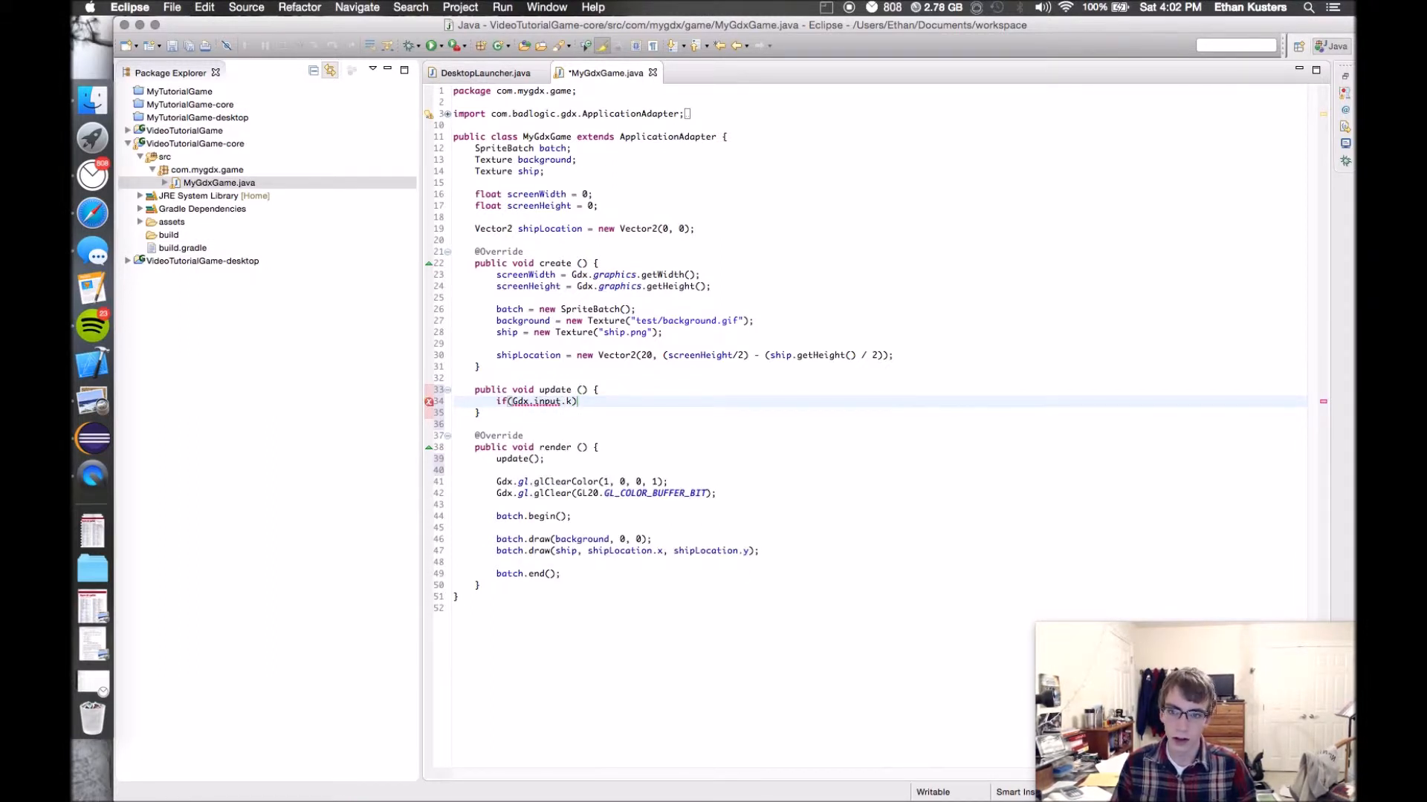
- Launch Sublime Text from Spotlight to view the reference movement code
key(super+space)
text(sub)
key(Return)
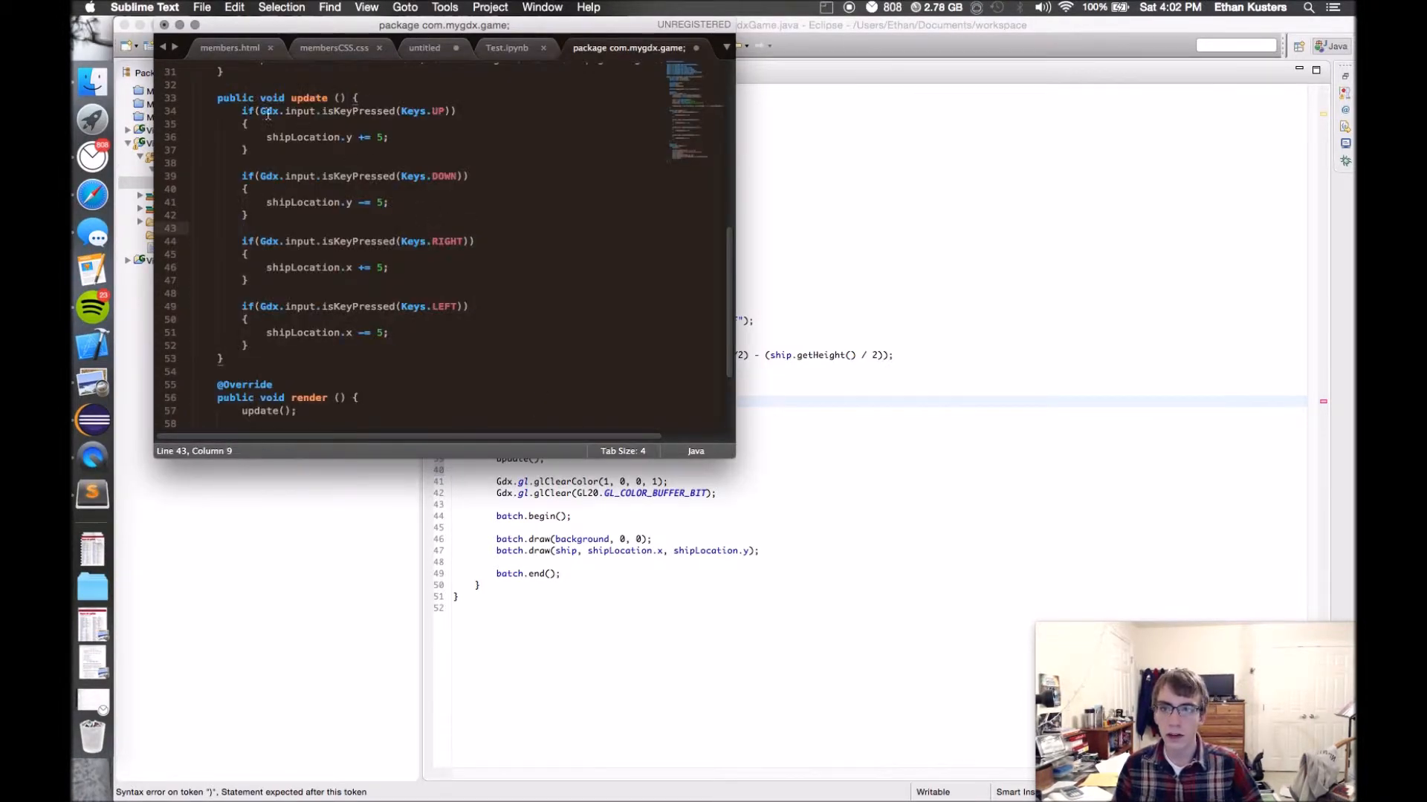
- Copy the reference line, return to Eclipse and complete if(Gdx.input.isKeyPressed(Keys.UP)) with an empty block
drag(260, 112, 457, 113)
key(super+c)
key(super+Tab)
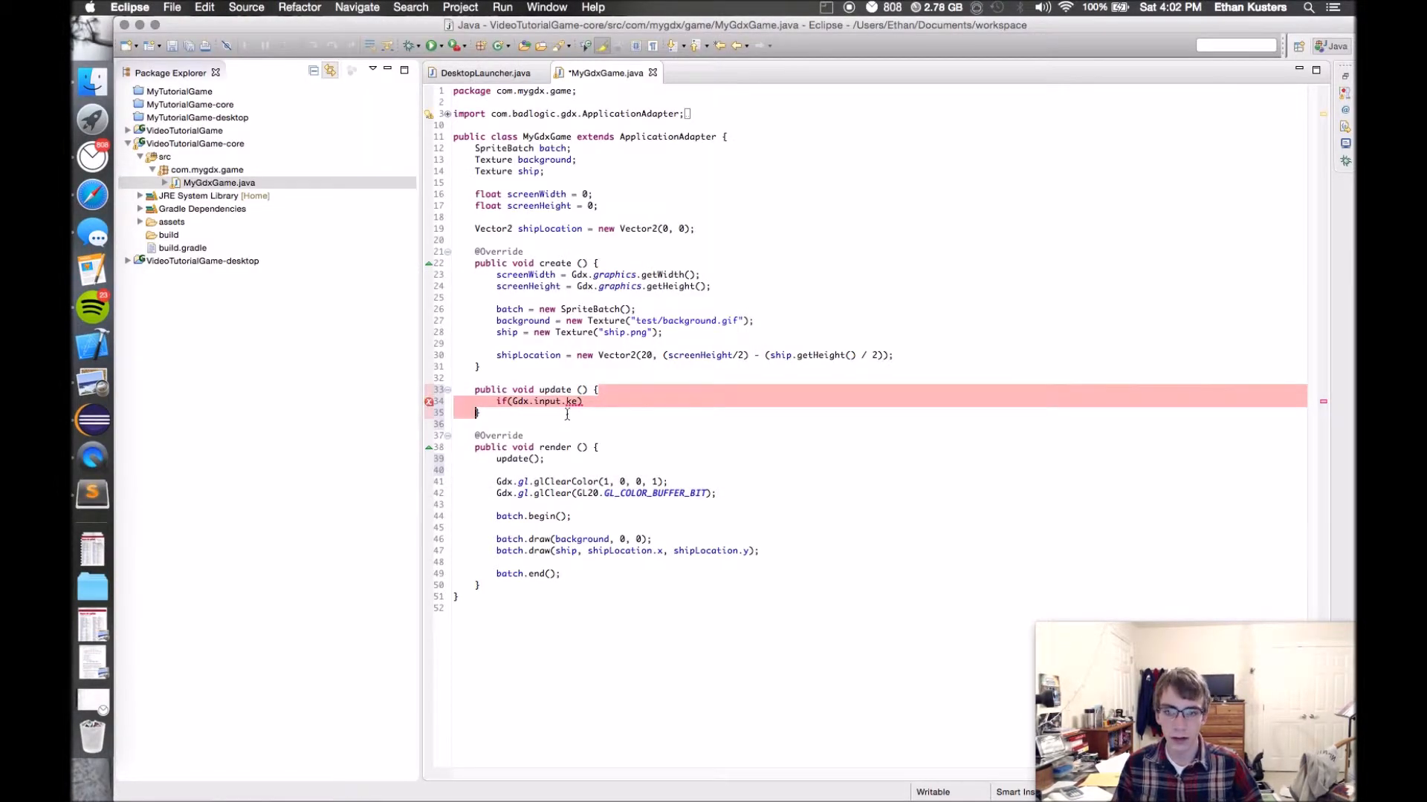
key(BackSpace)
key(BackSpace)
key(BackSpace)
text(.isKEyPre)
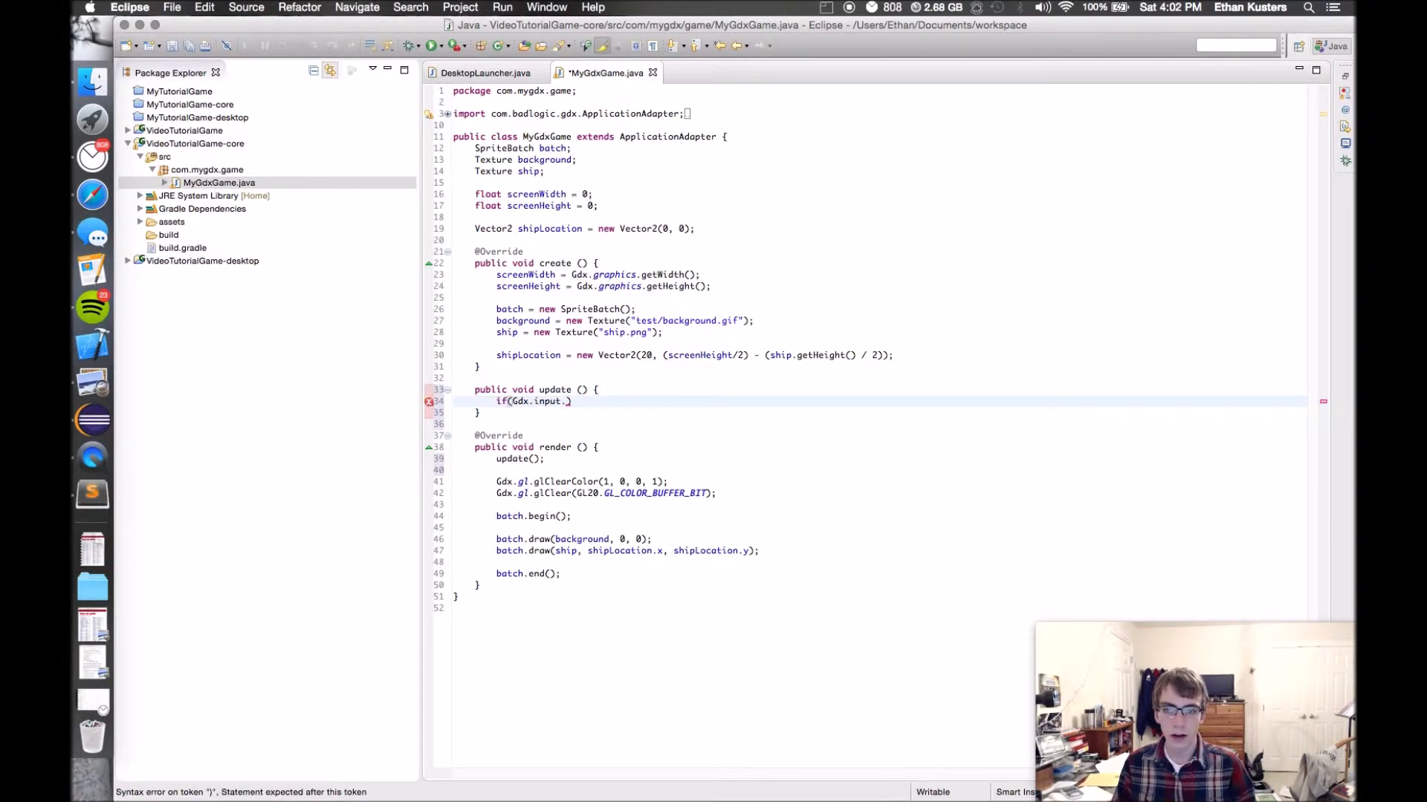
key(BackSpace)
key(BackSpace)
key(BackSpace)
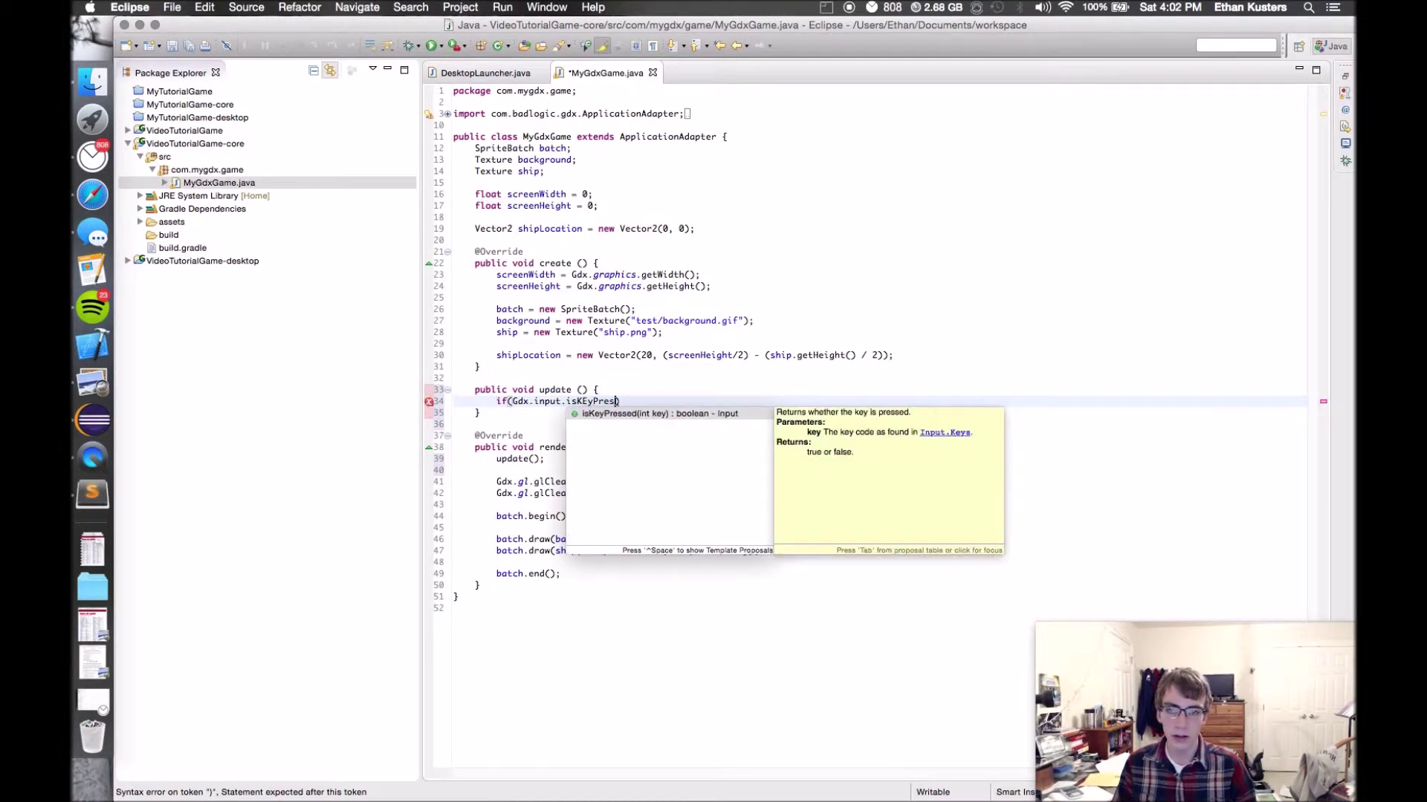
text(eyPresse)
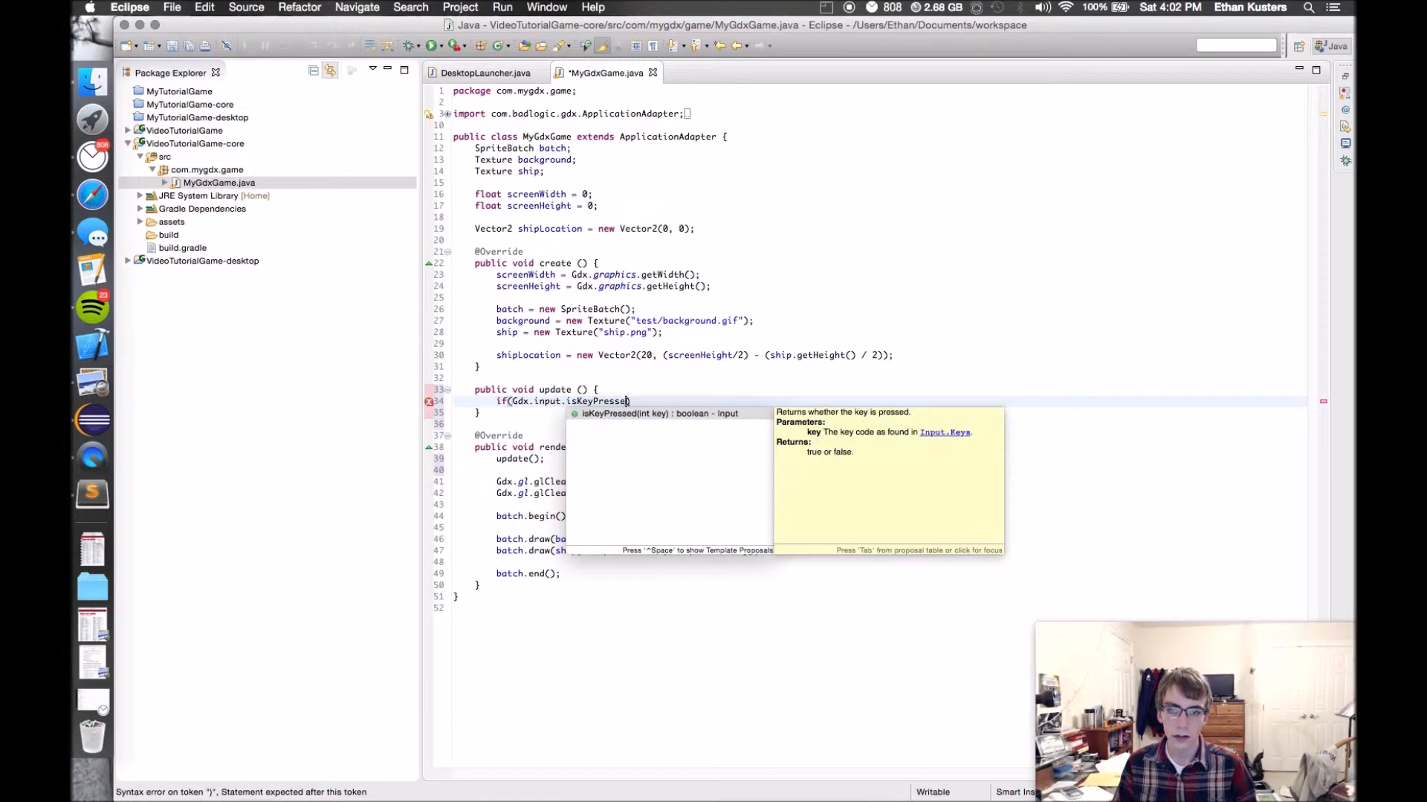
text(d(Keys.)
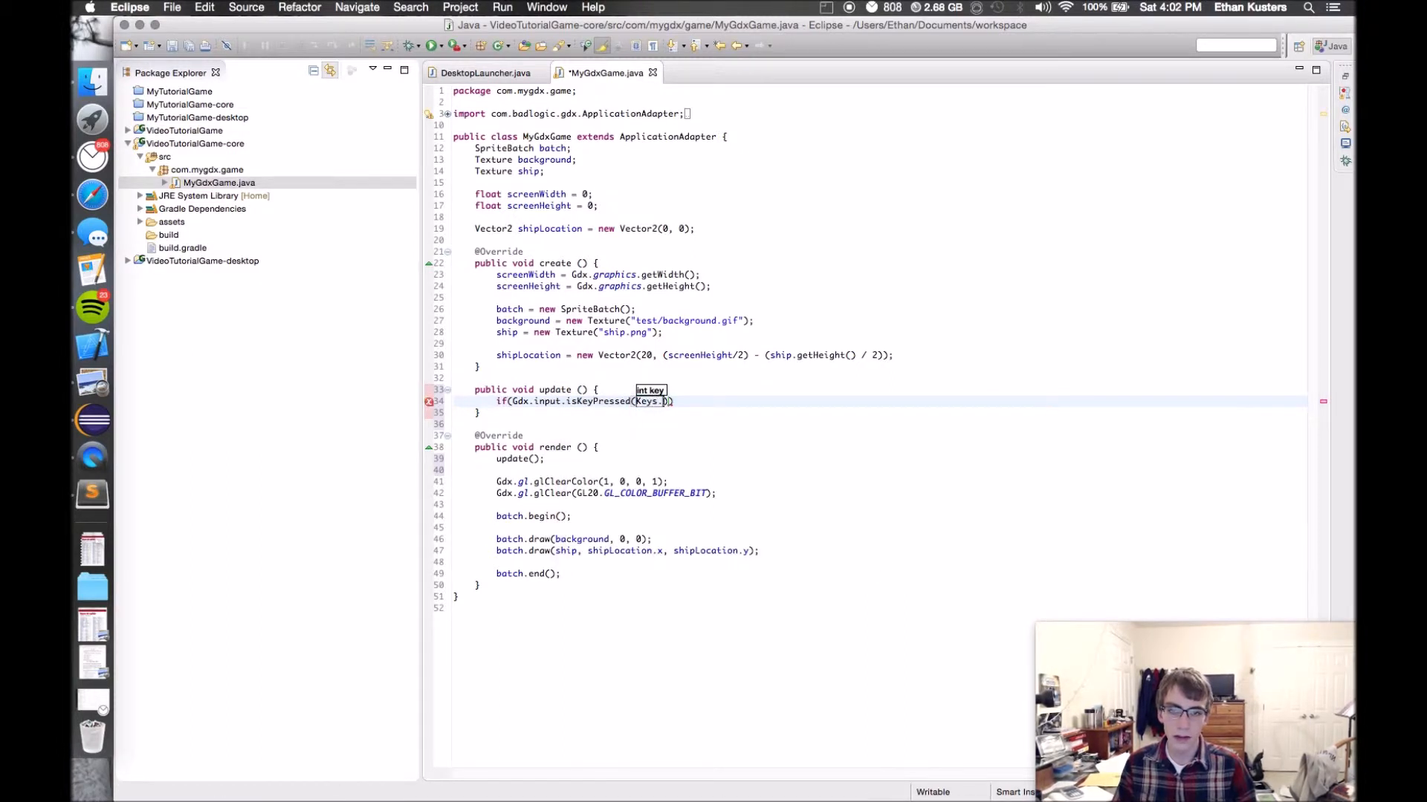
text(UP)
key(Escape)
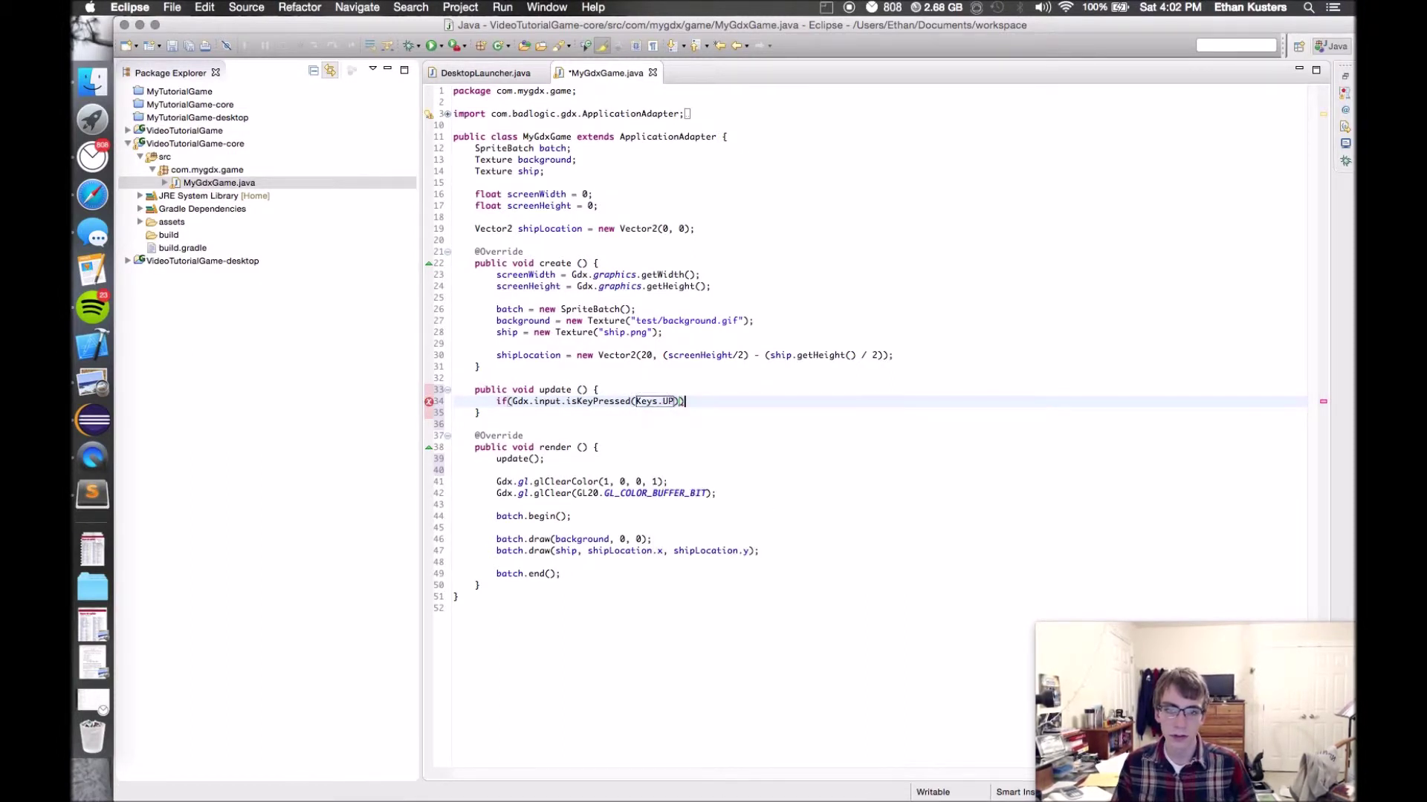
key(End)
key(Return)
text({)
key(Return)
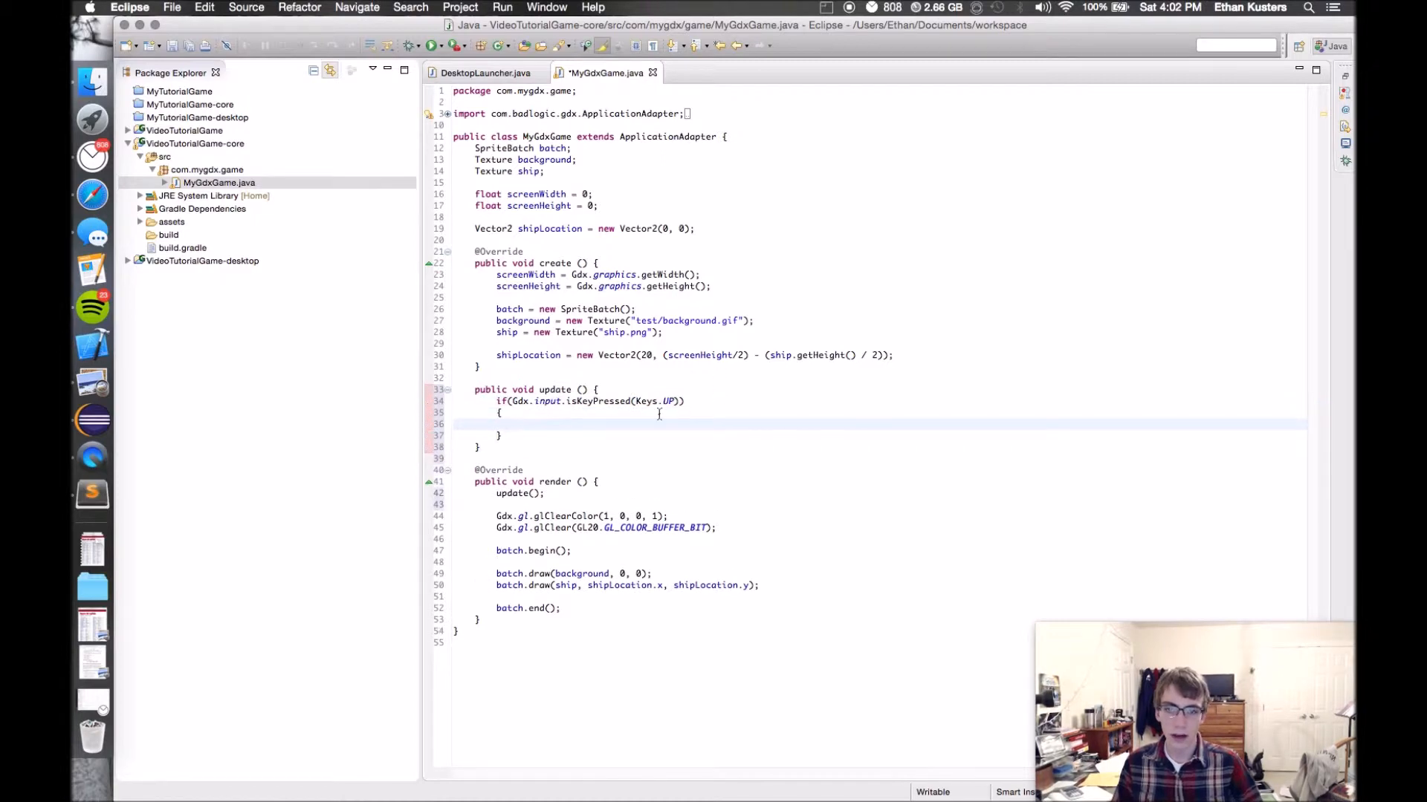
- Confirm the Input.Keys import was added, then return to the empty if block
double_click(646, 402)
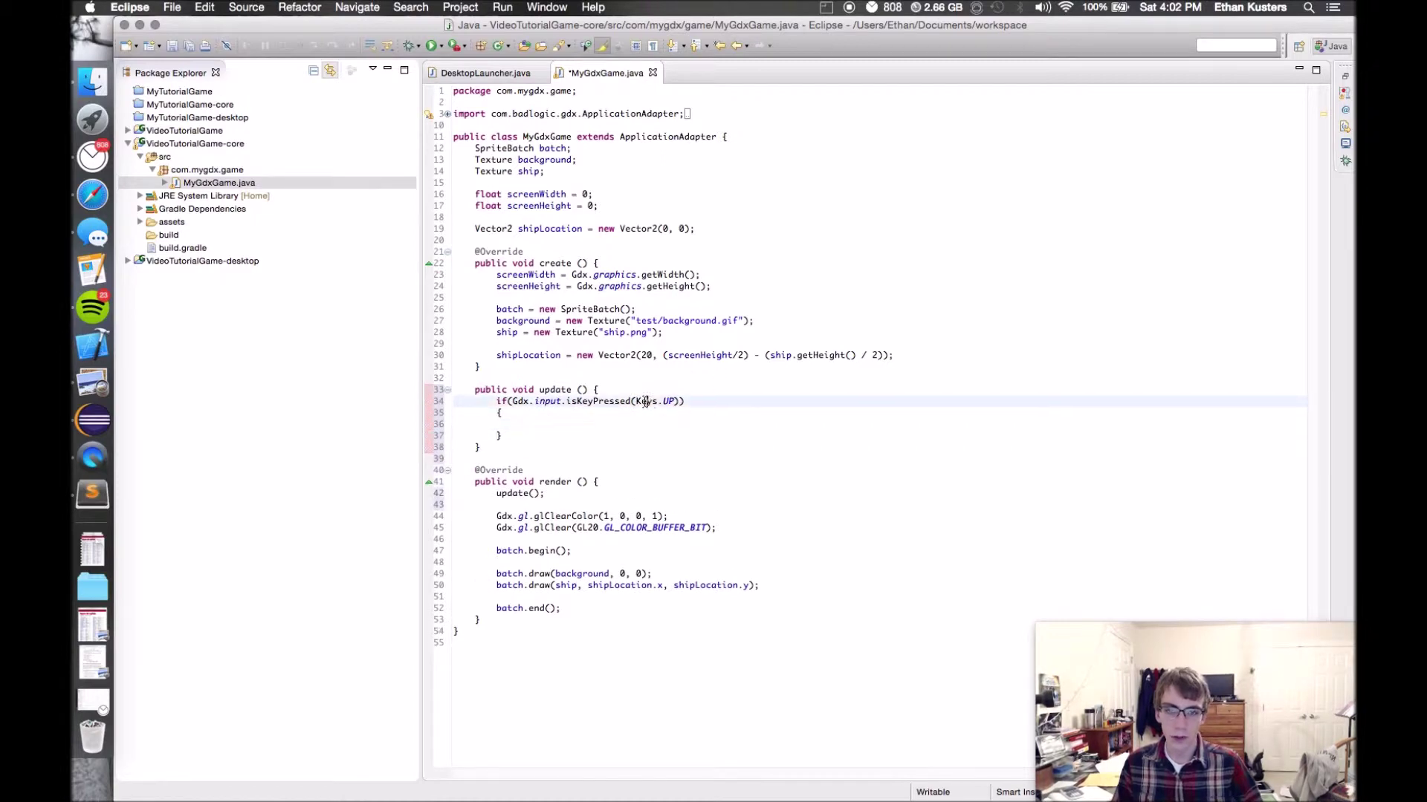
click(444, 114)
triple_click(623, 137)
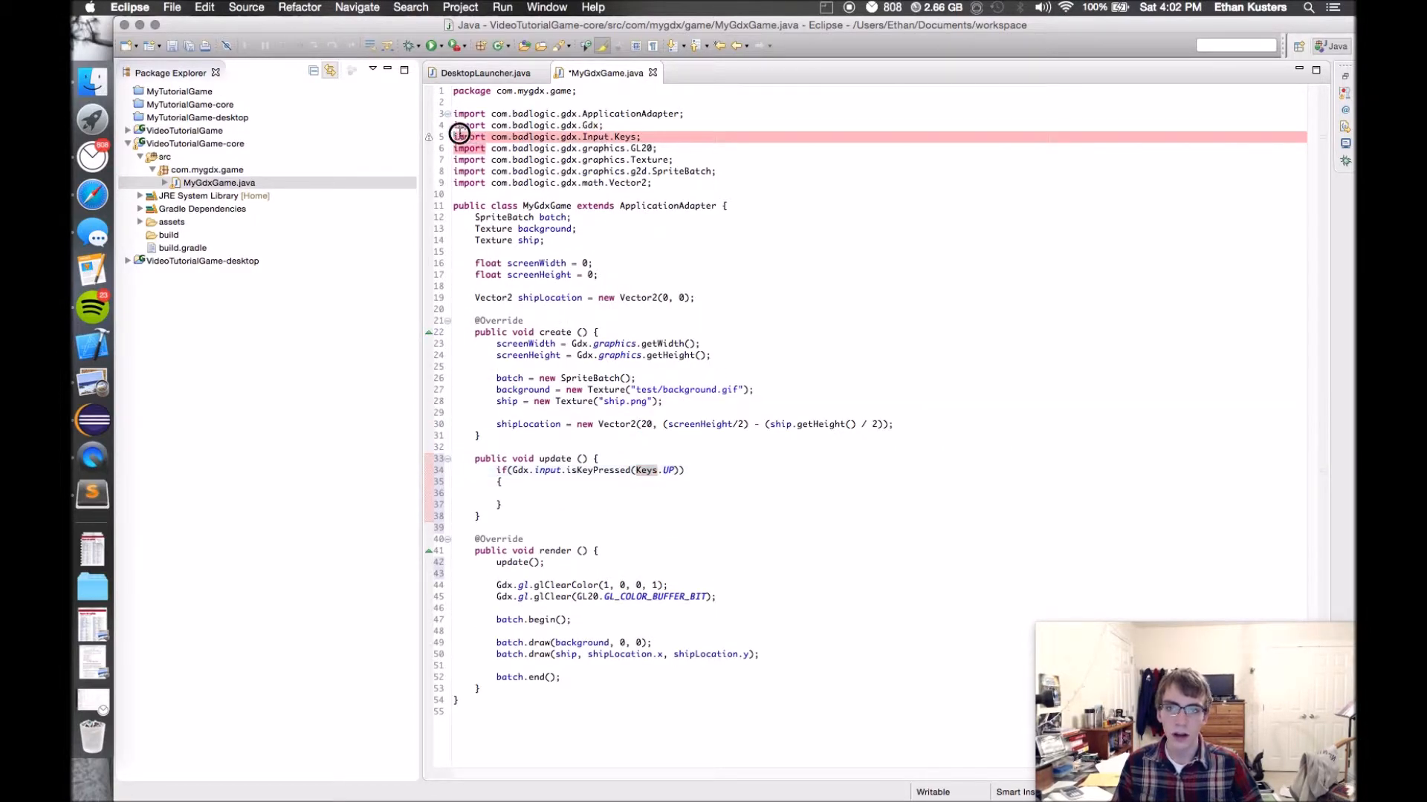
click(603, 136)
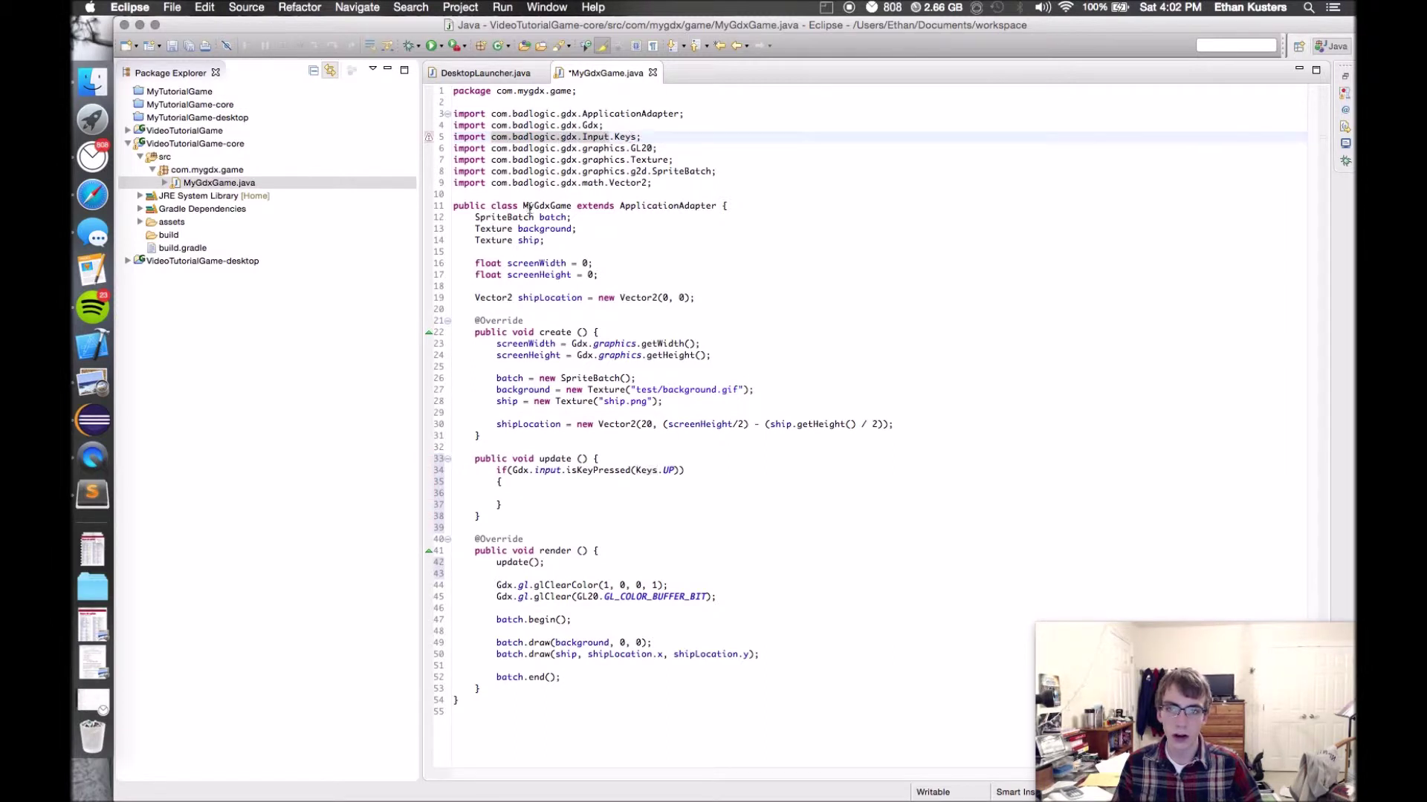
click(443, 113)
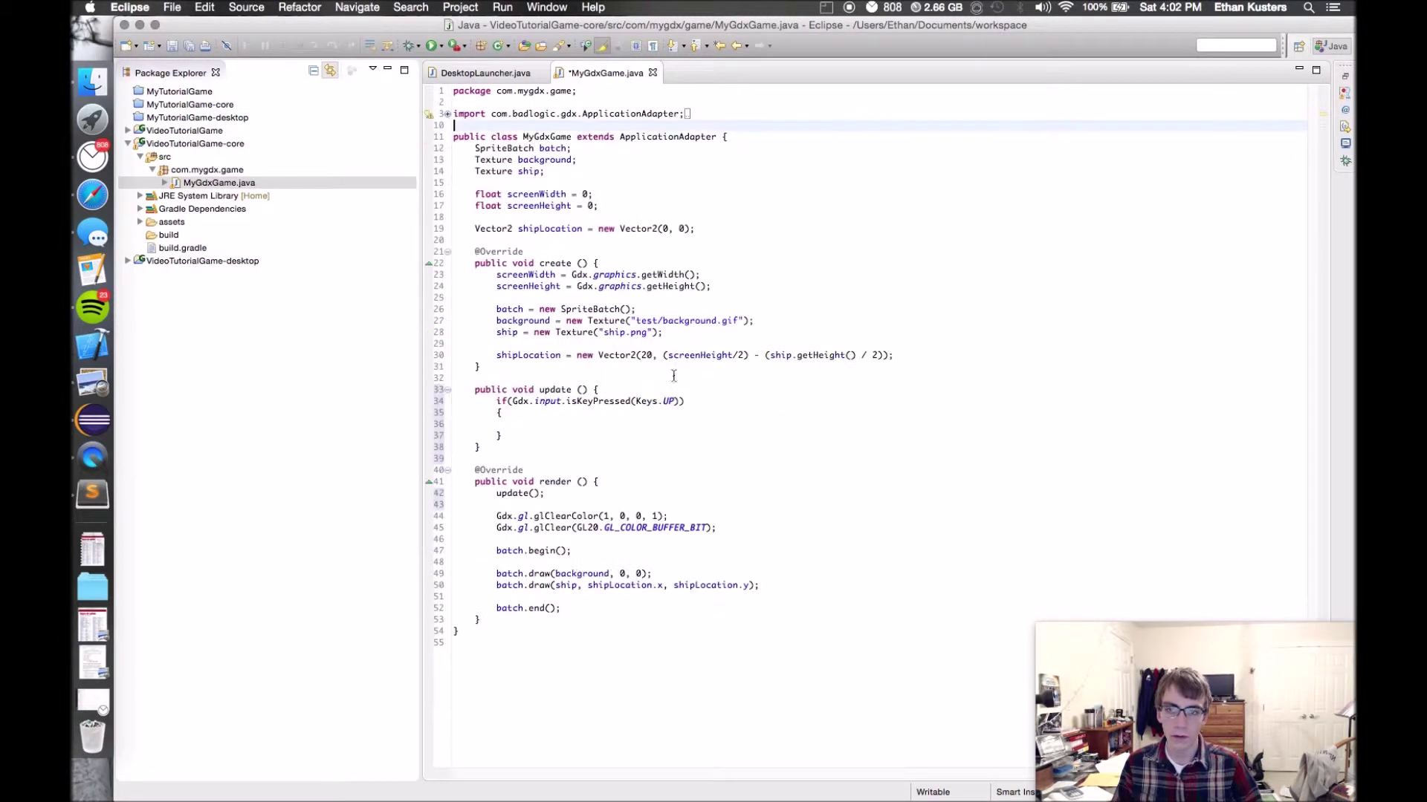
click(587, 422)
drag(513, 402, 670, 401)
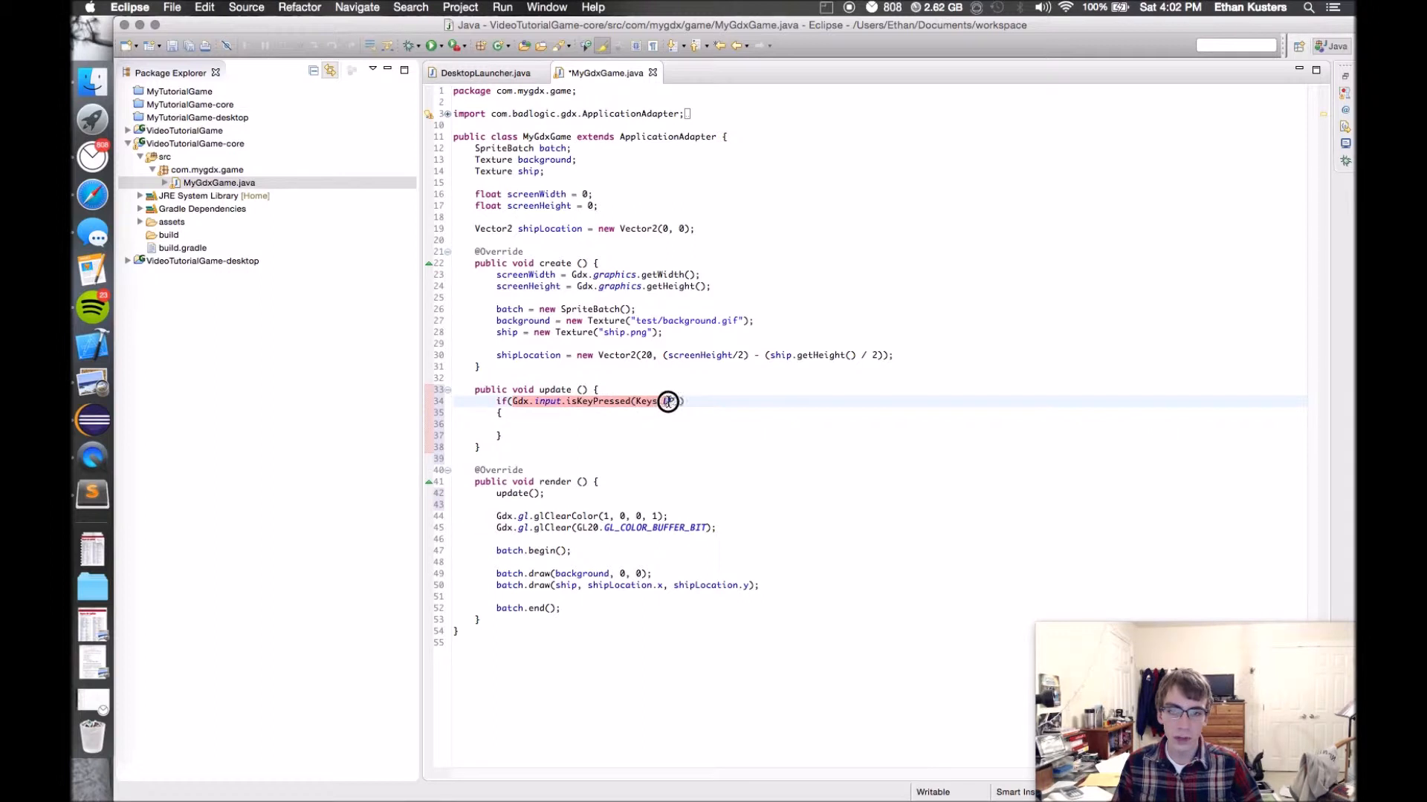
click(611, 425)
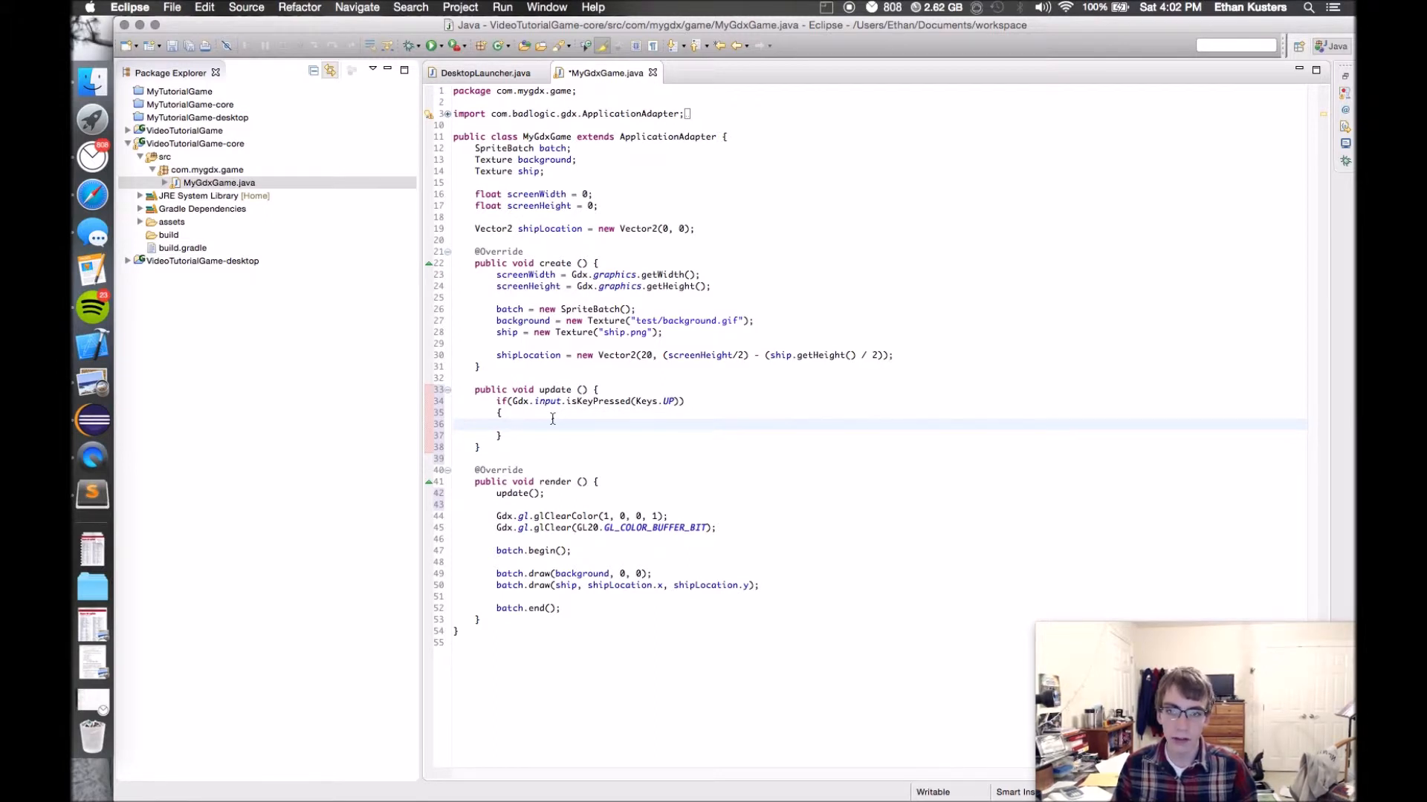
text(shipLoc)
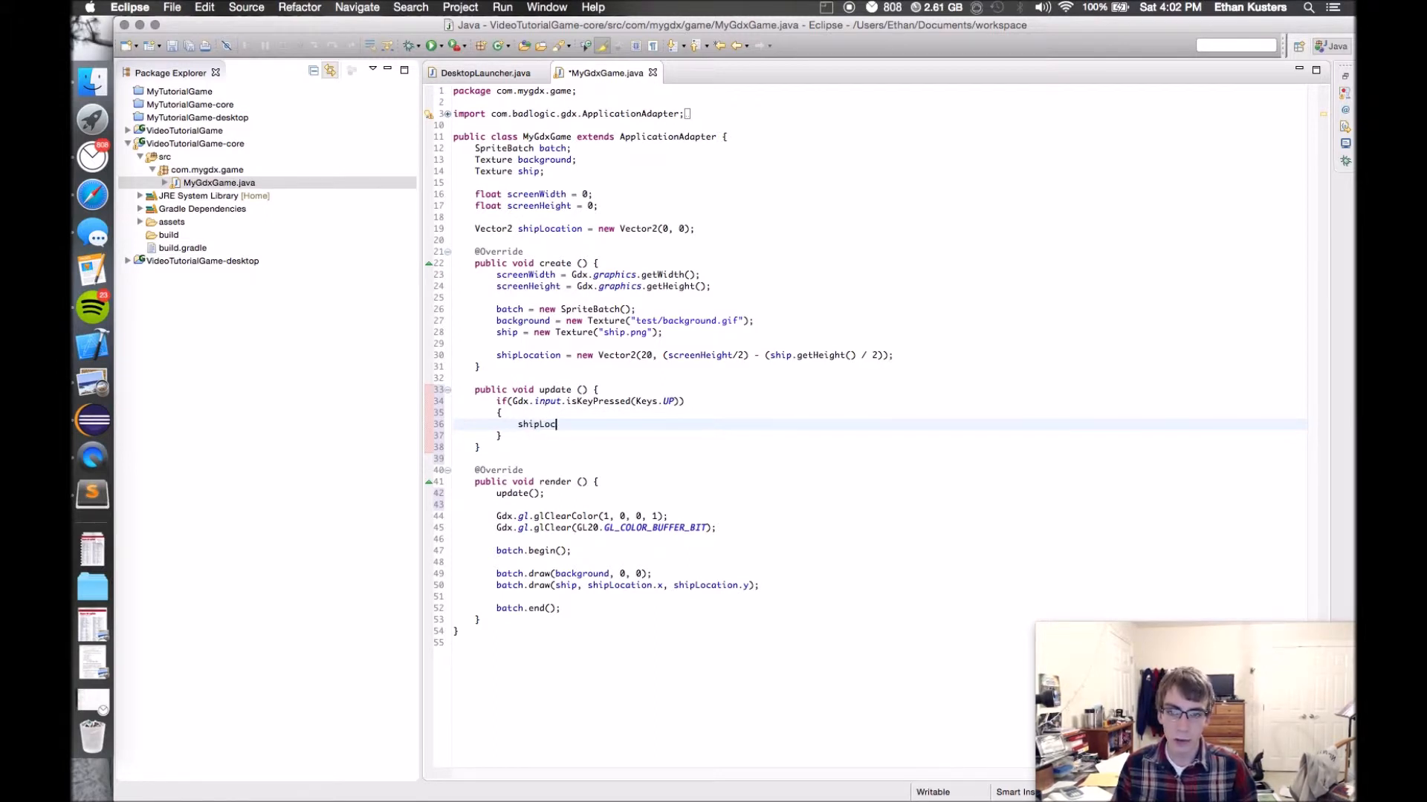
text(ation.)
text(y)
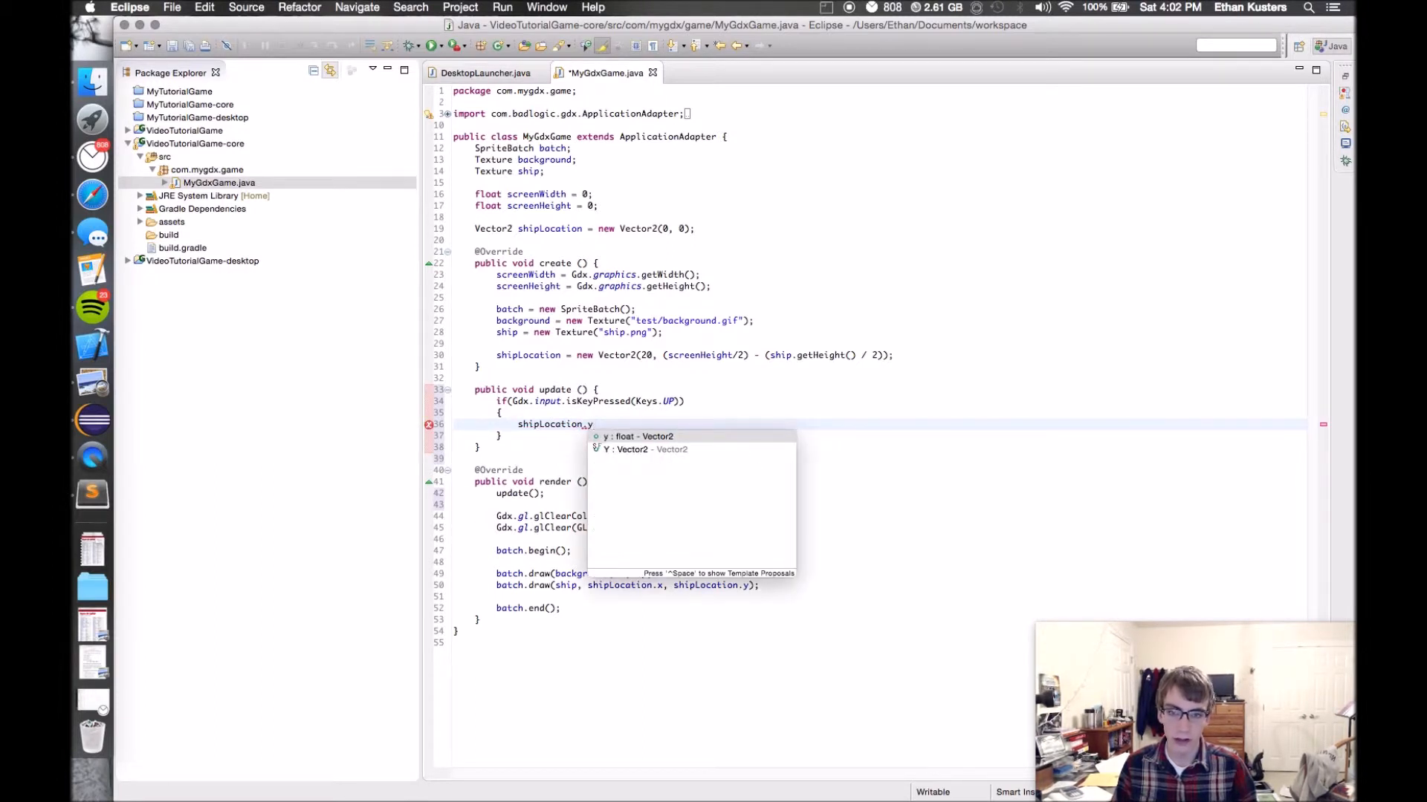
text( = )
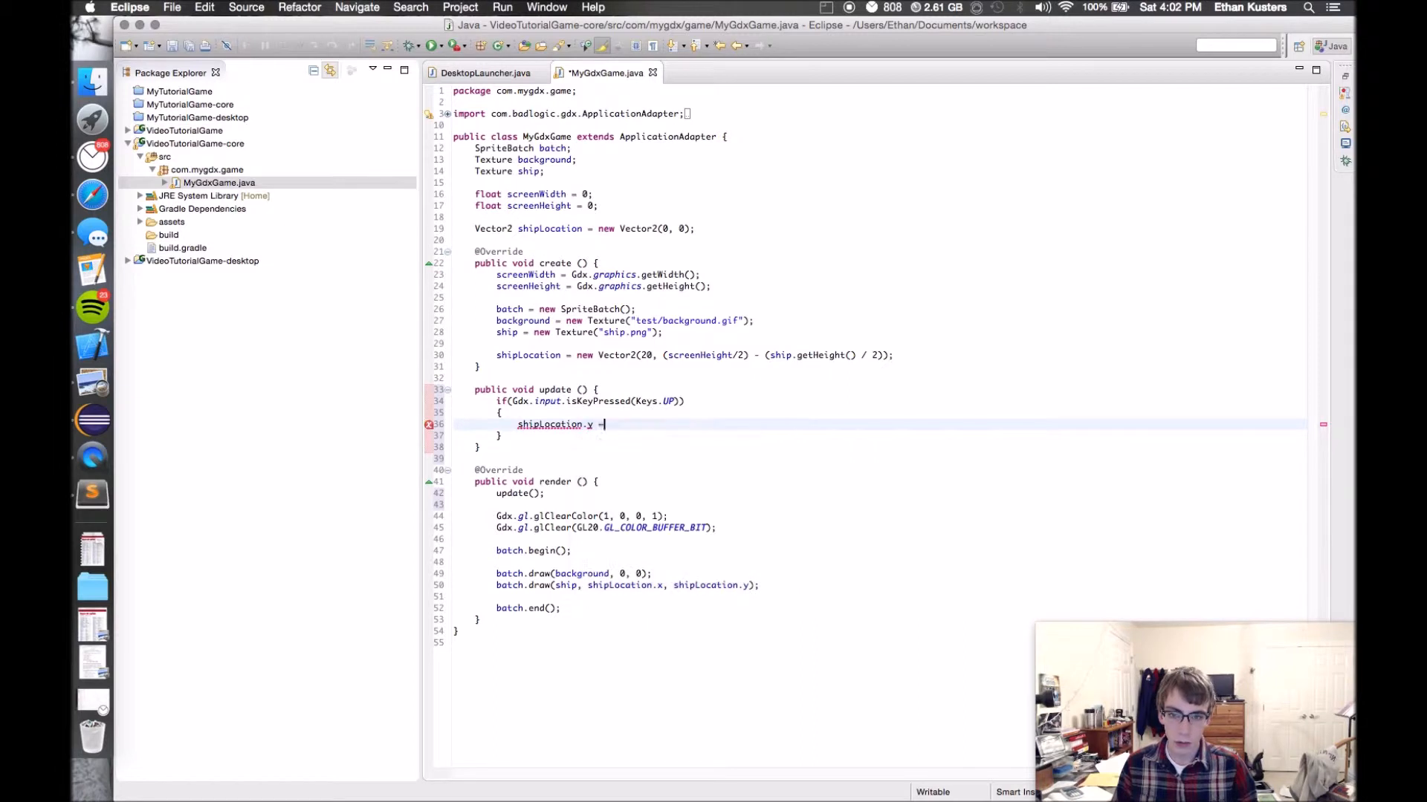
text(shipLocation)
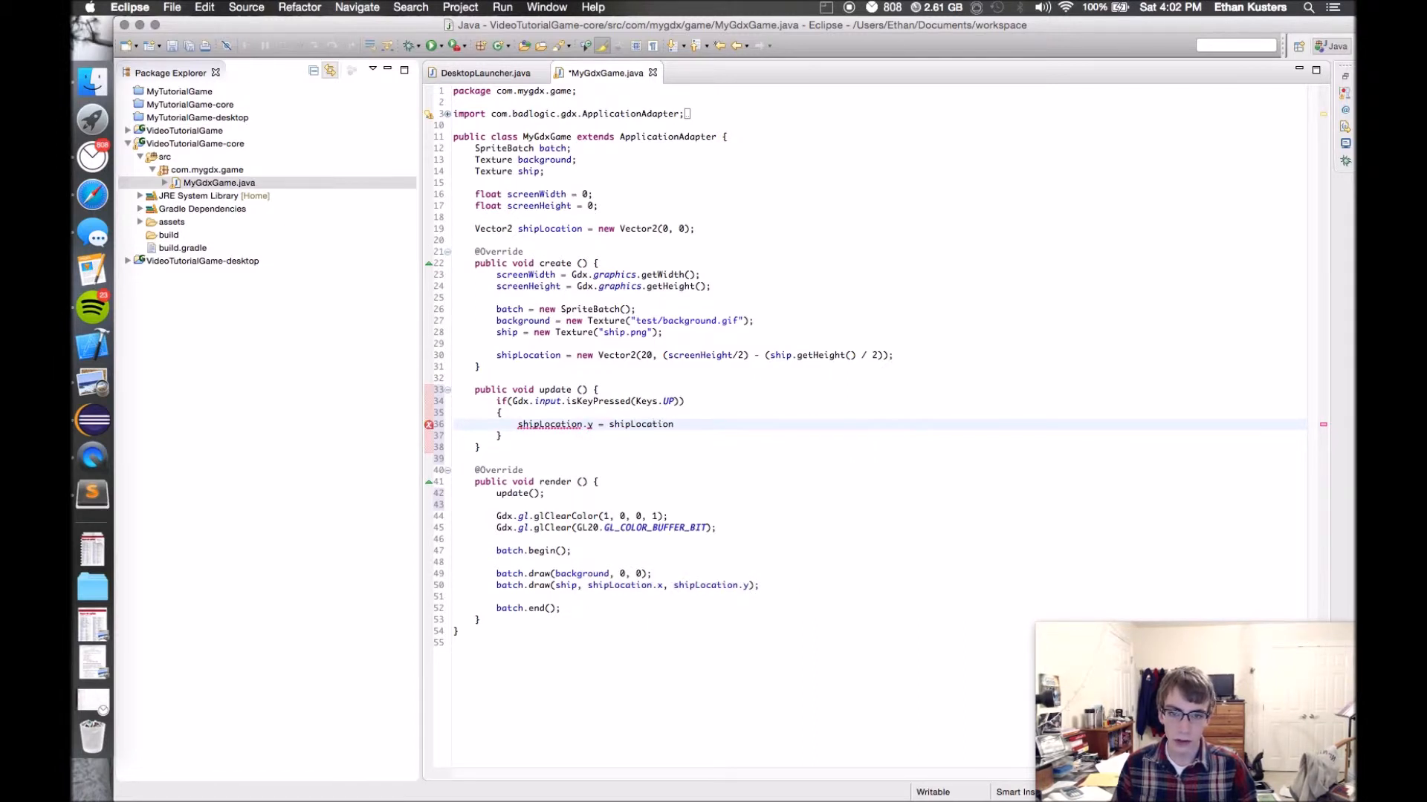
text(.y + 5)
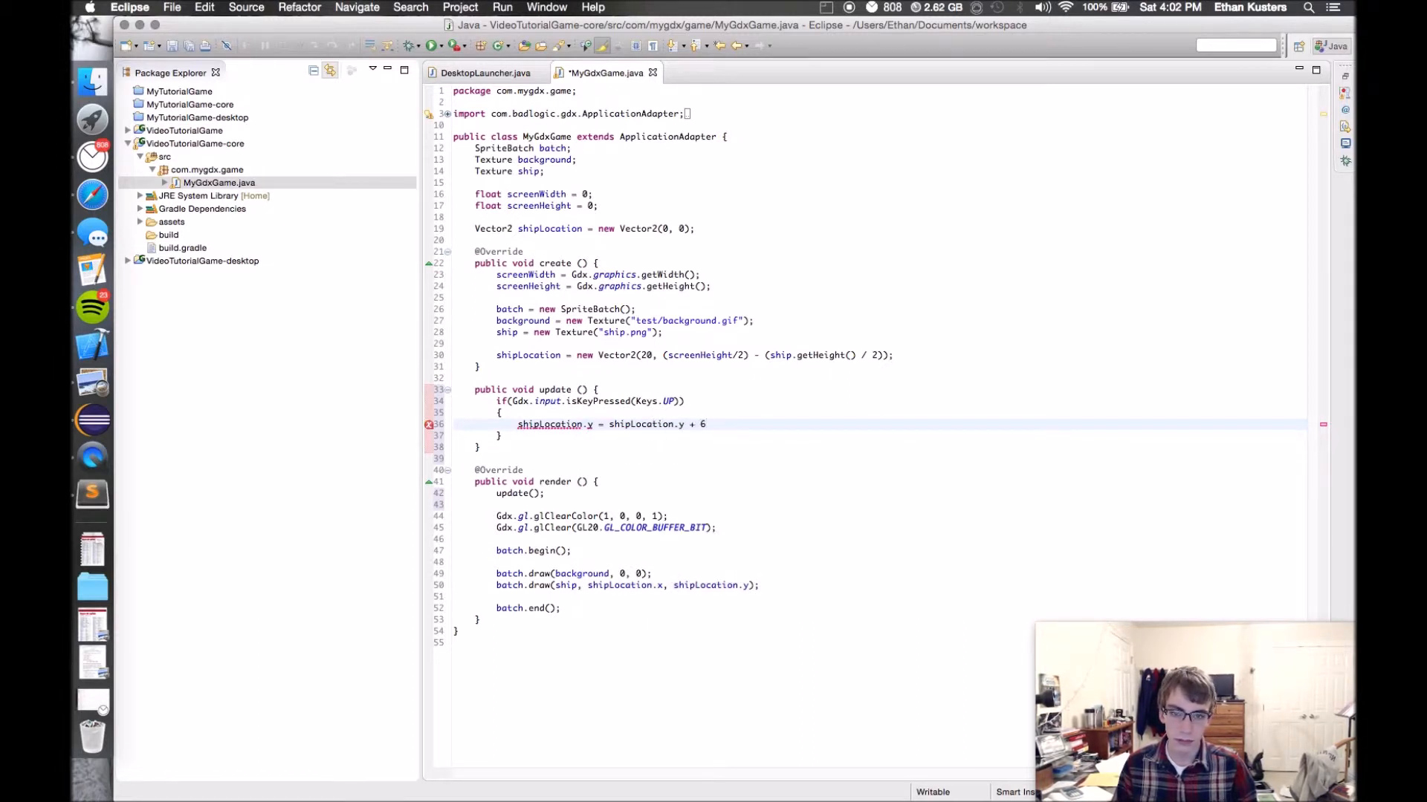
text(;)
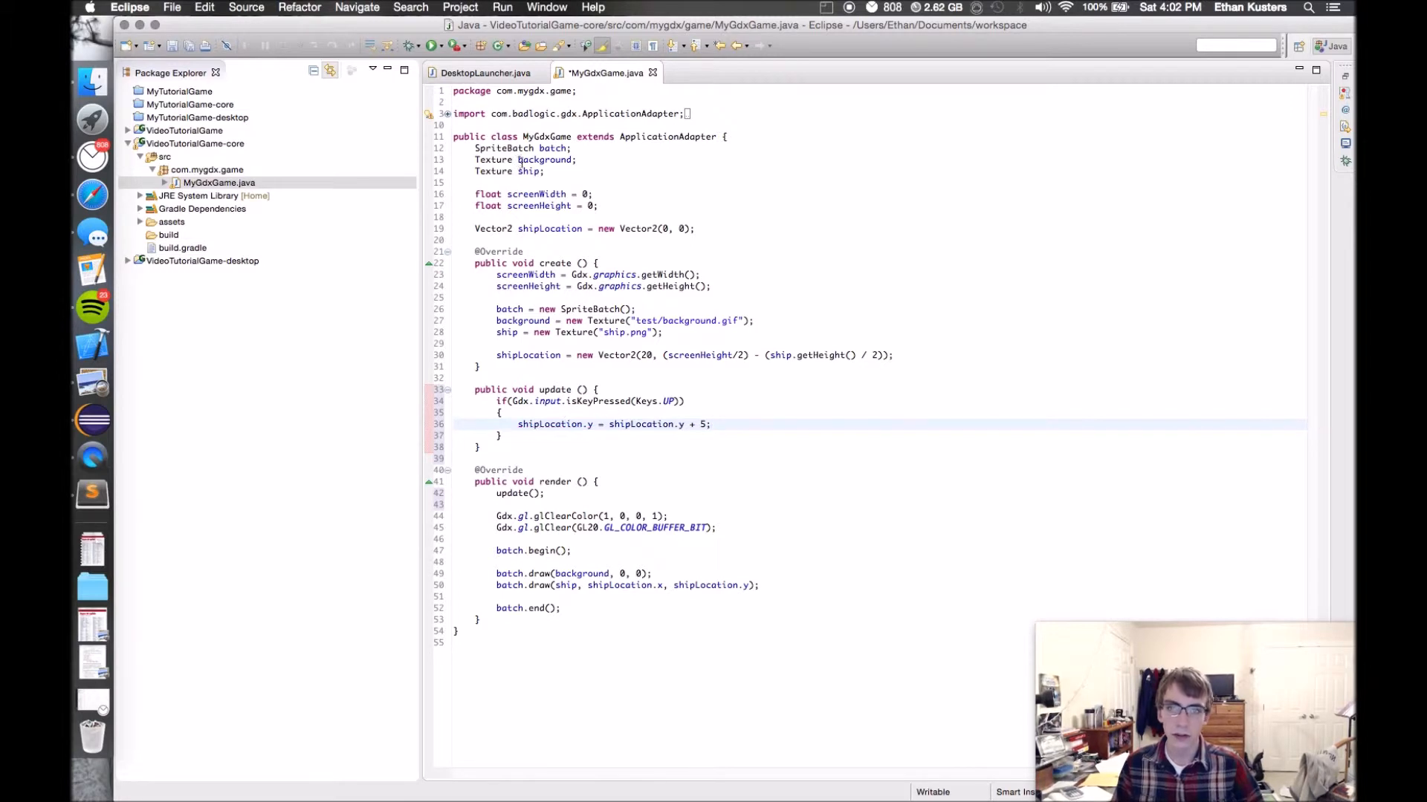
- Review the shipLocation.y = shipLocation.y + 5 movement line and save MyGdxGame.java
click(672, 401)
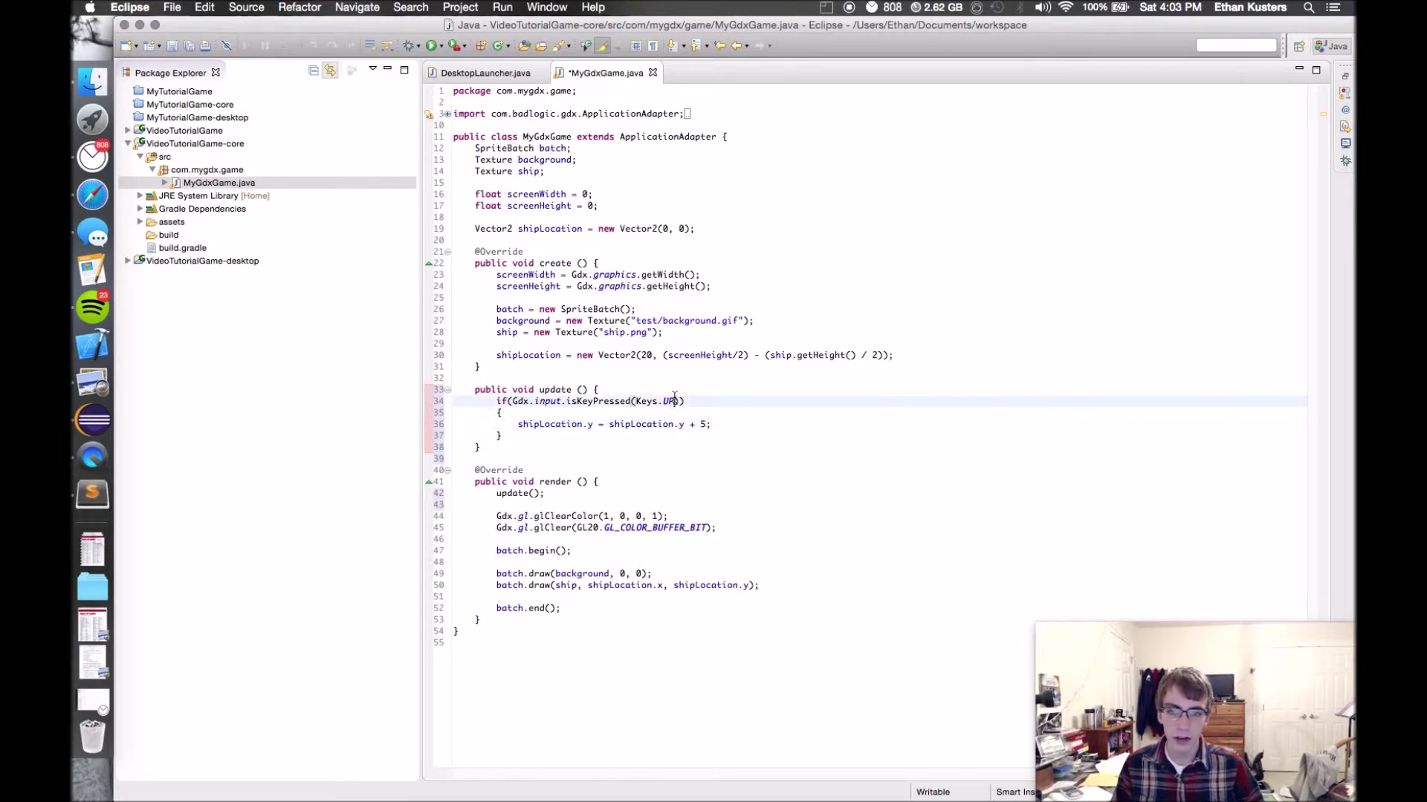
click(671, 425)
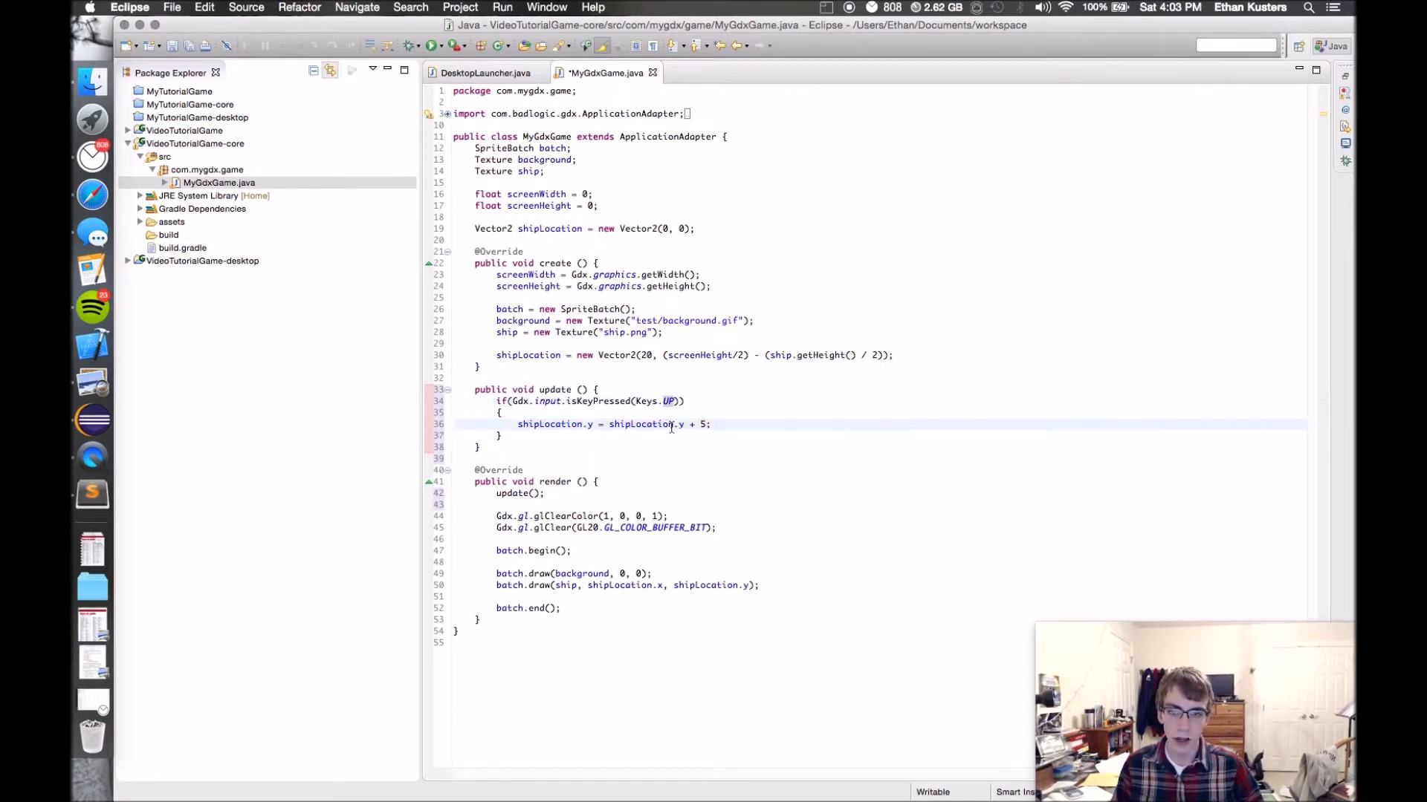
drag(671, 425, 641, 425)
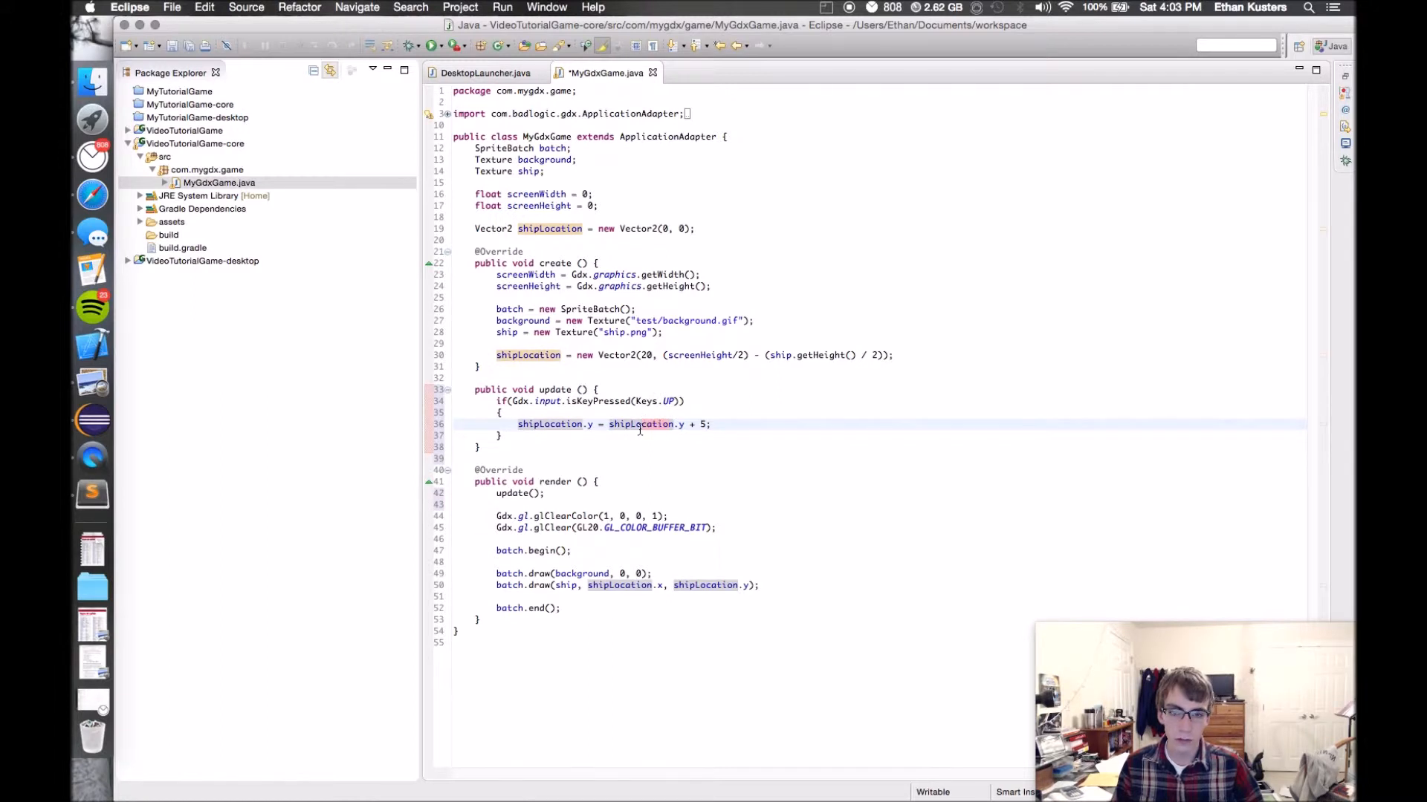
click(708, 424)
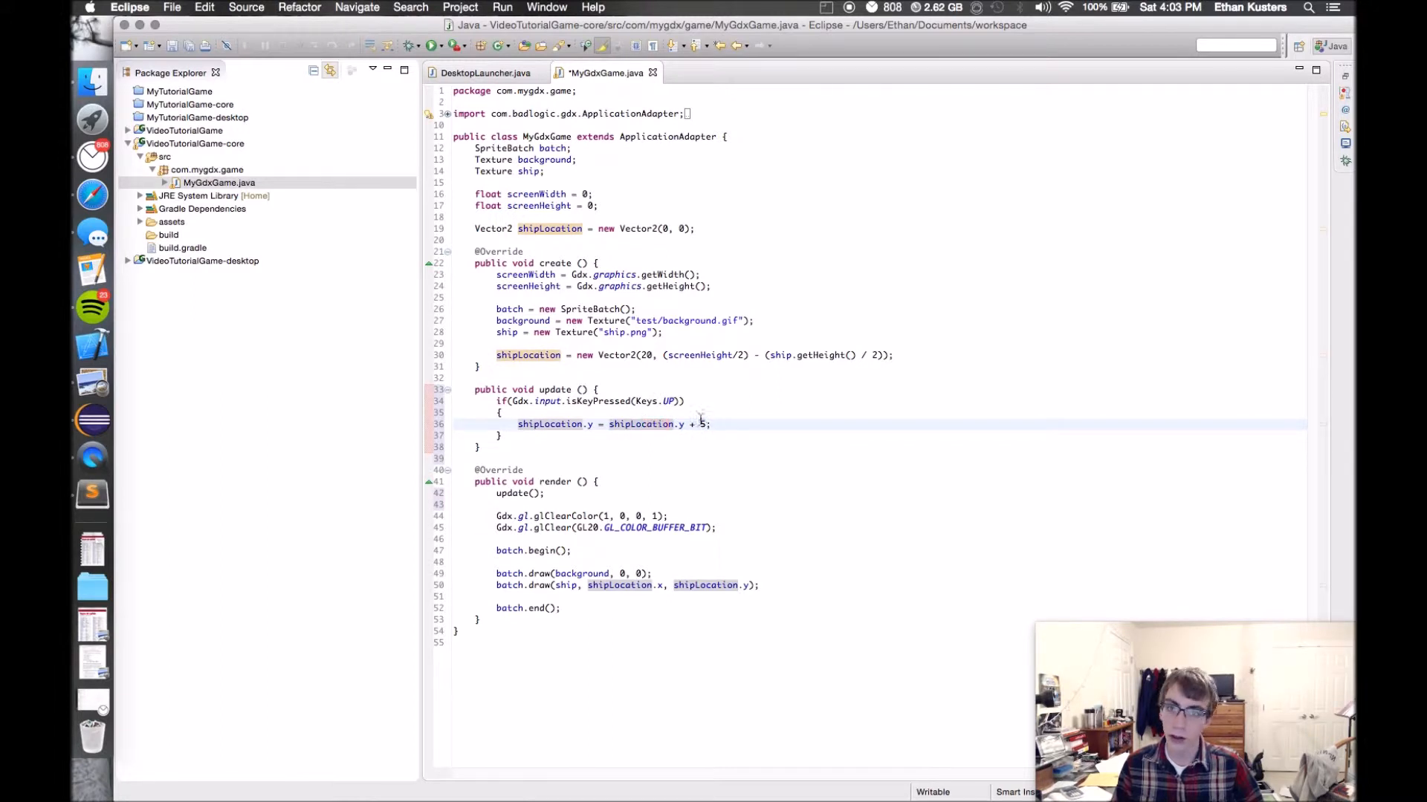
key(super+s)
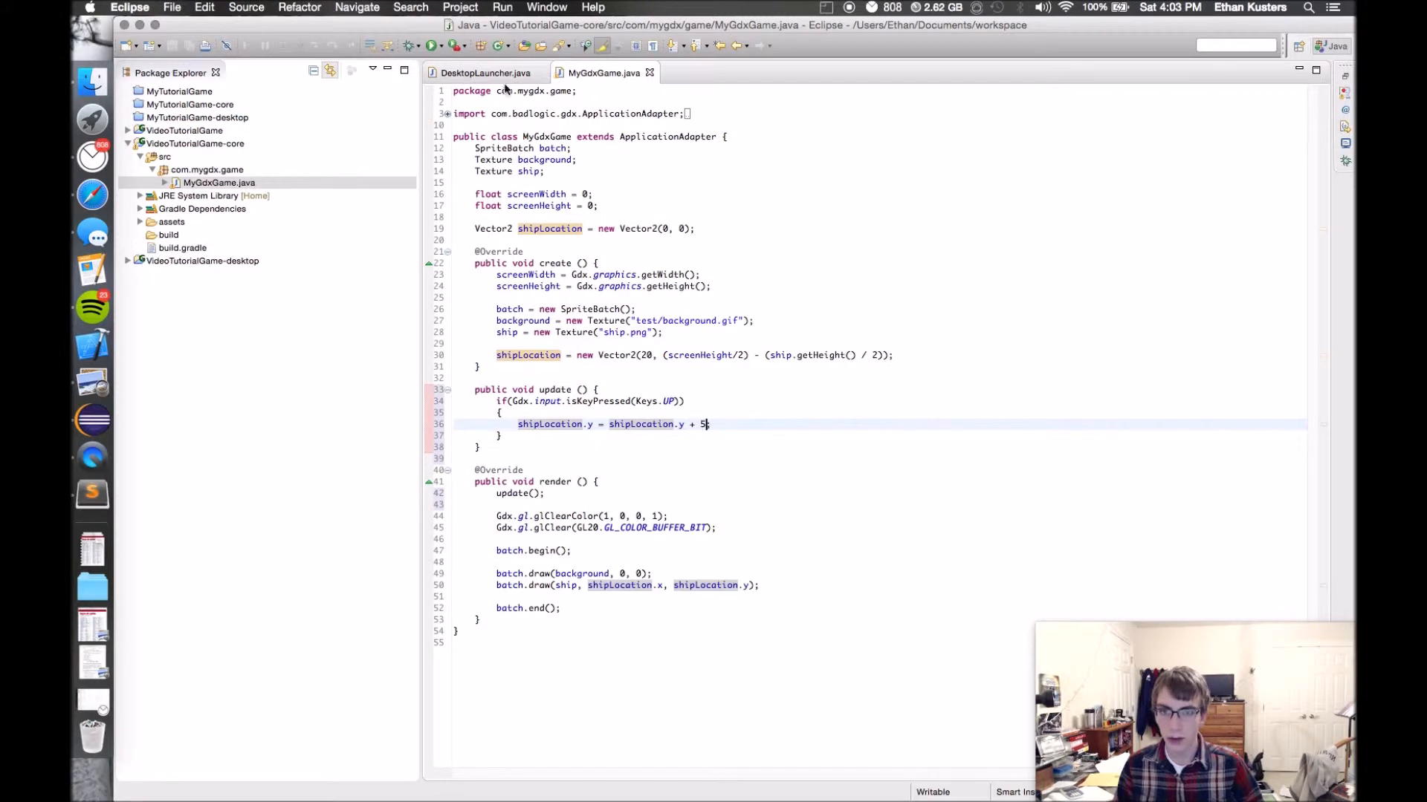
click(443, 45)
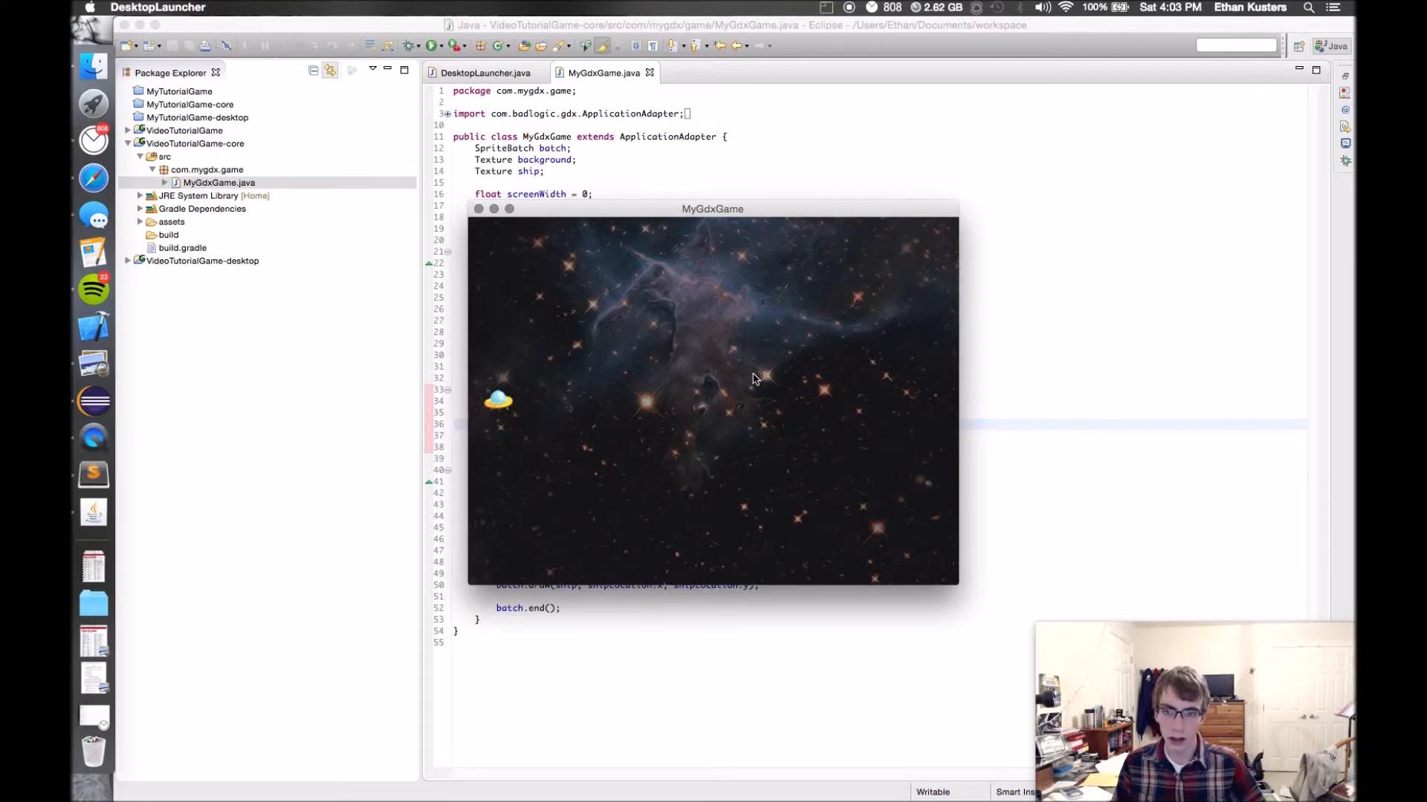
key(Up)
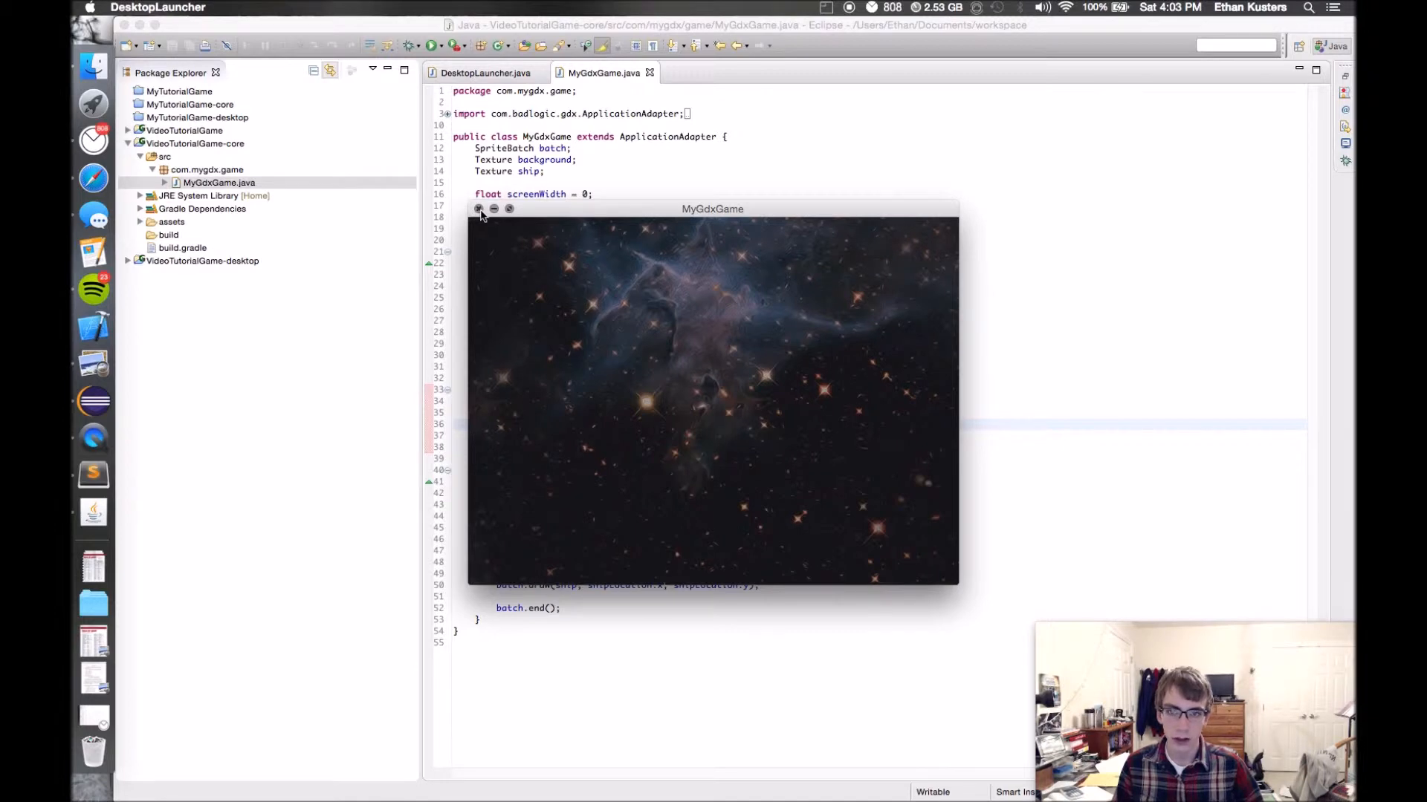
click(479, 210)
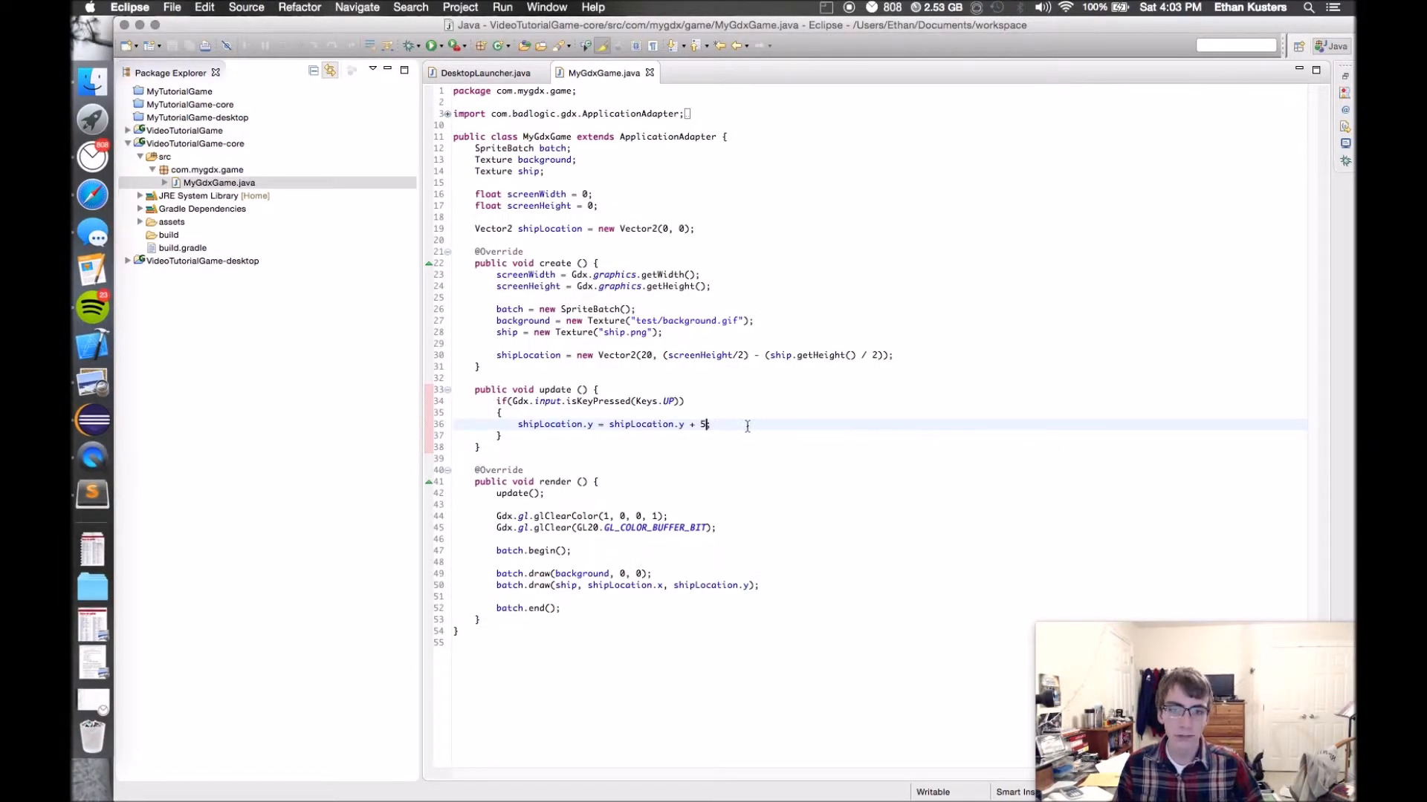
text(;)
- Replace '= shipLocation.y + 5;' with '+= 5;' so the line reads shipLocation.y += 5;
click(544, 425)
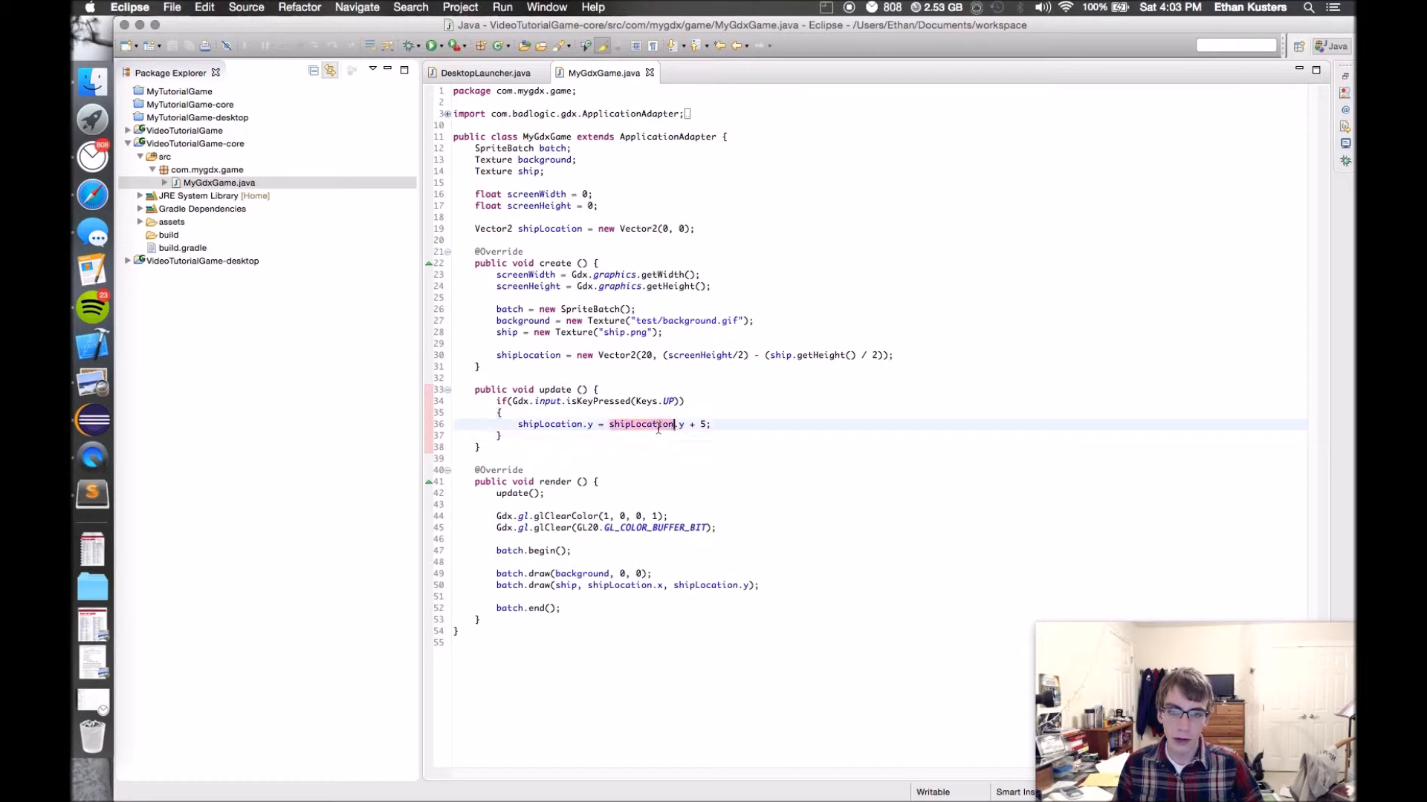
click(569, 425)
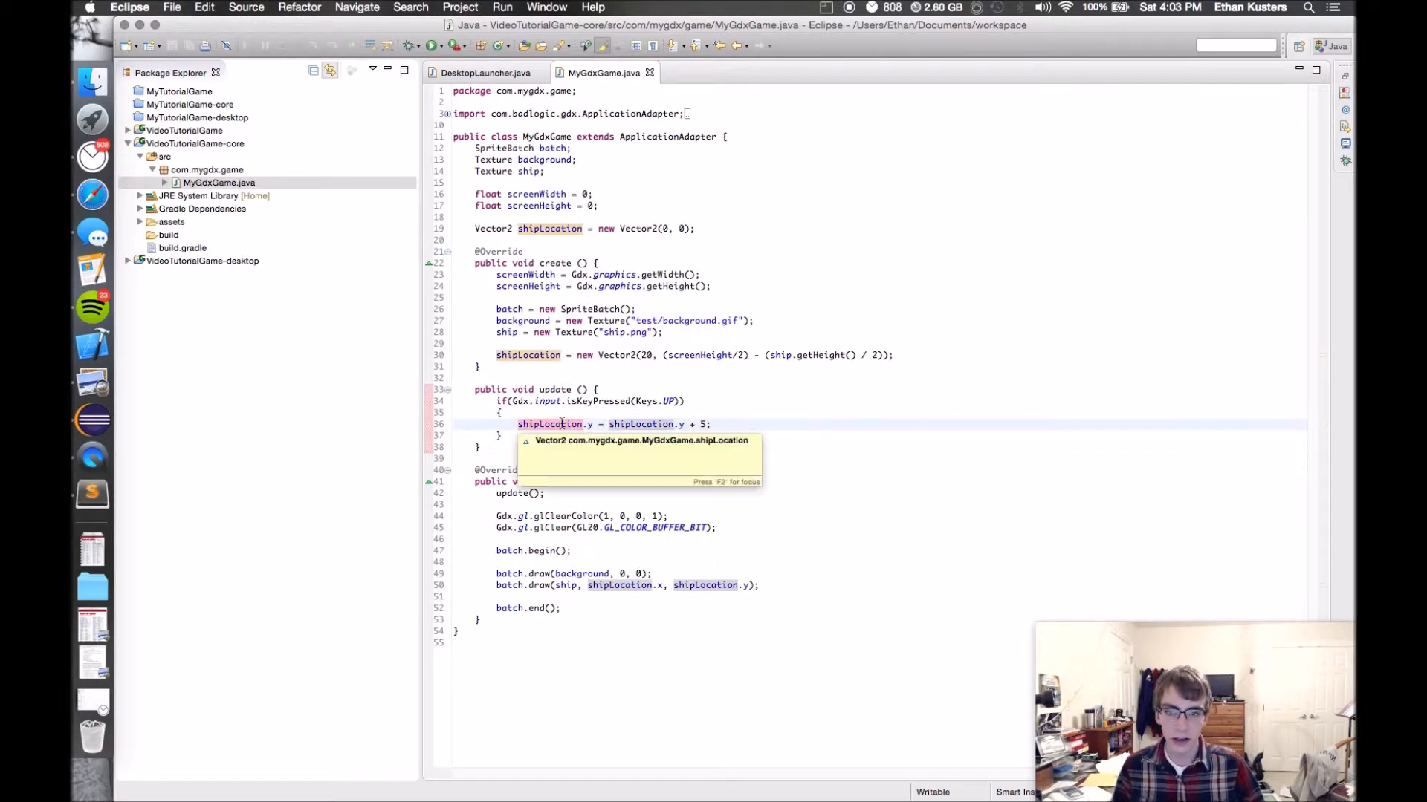
triple_click(558, 424)
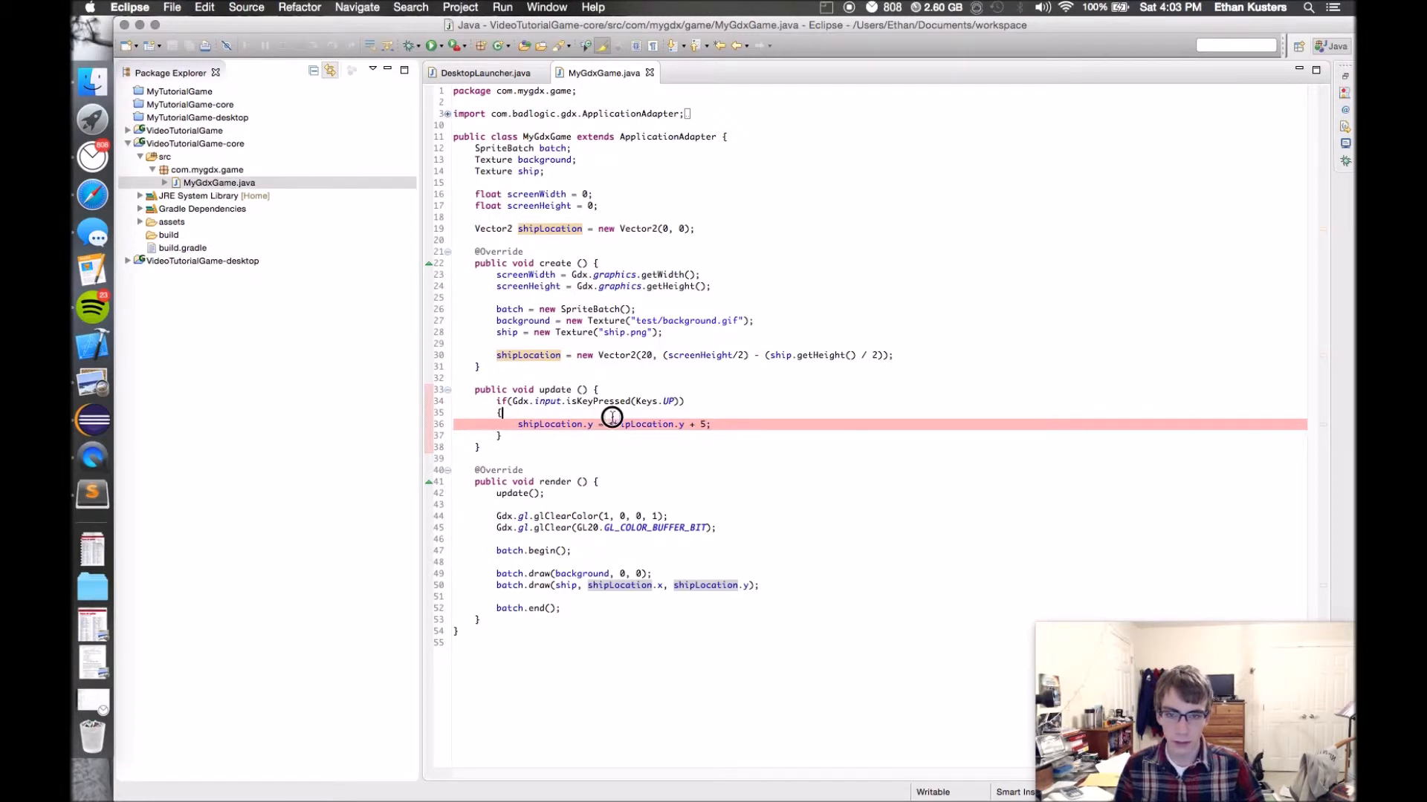
click(569, 423)
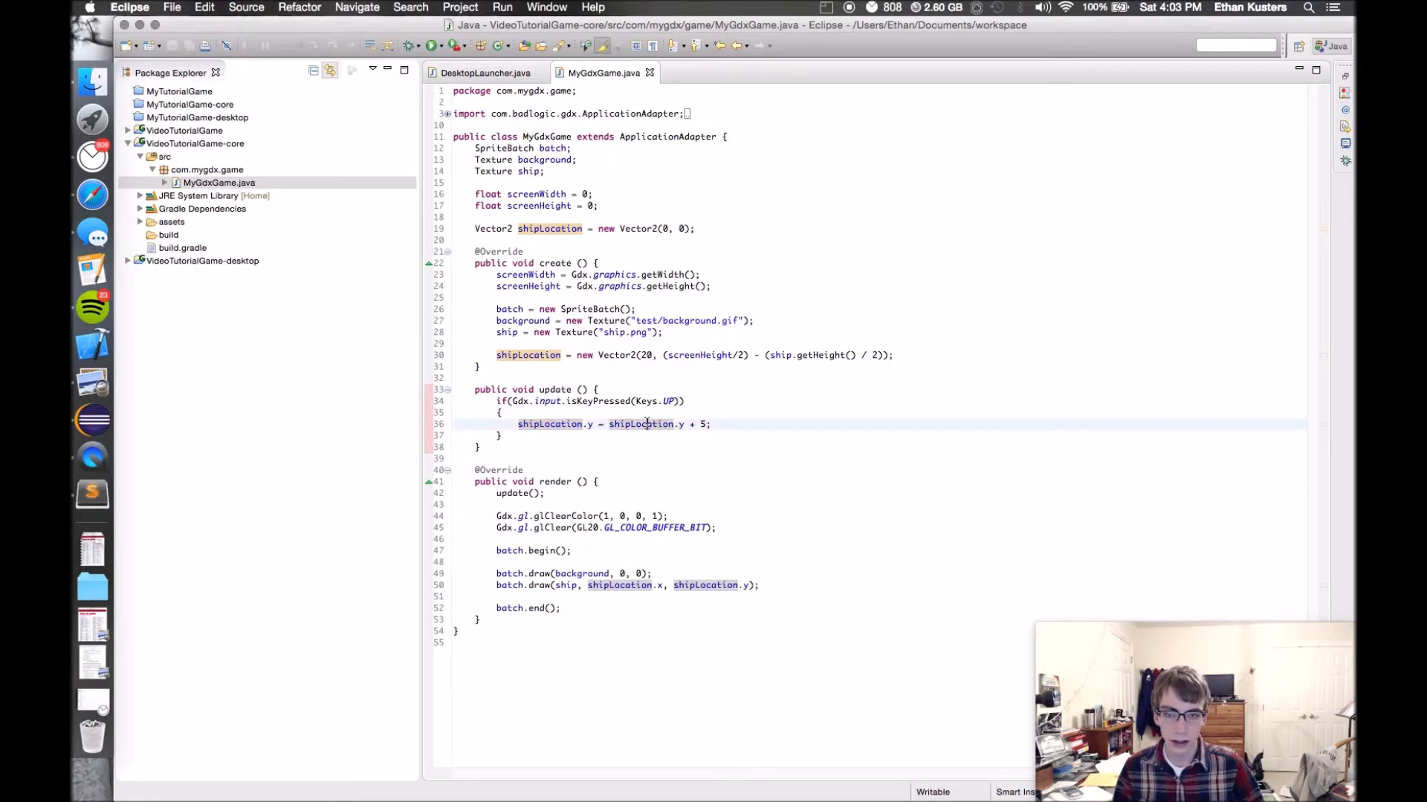
drag(713, 425, 597, 424)
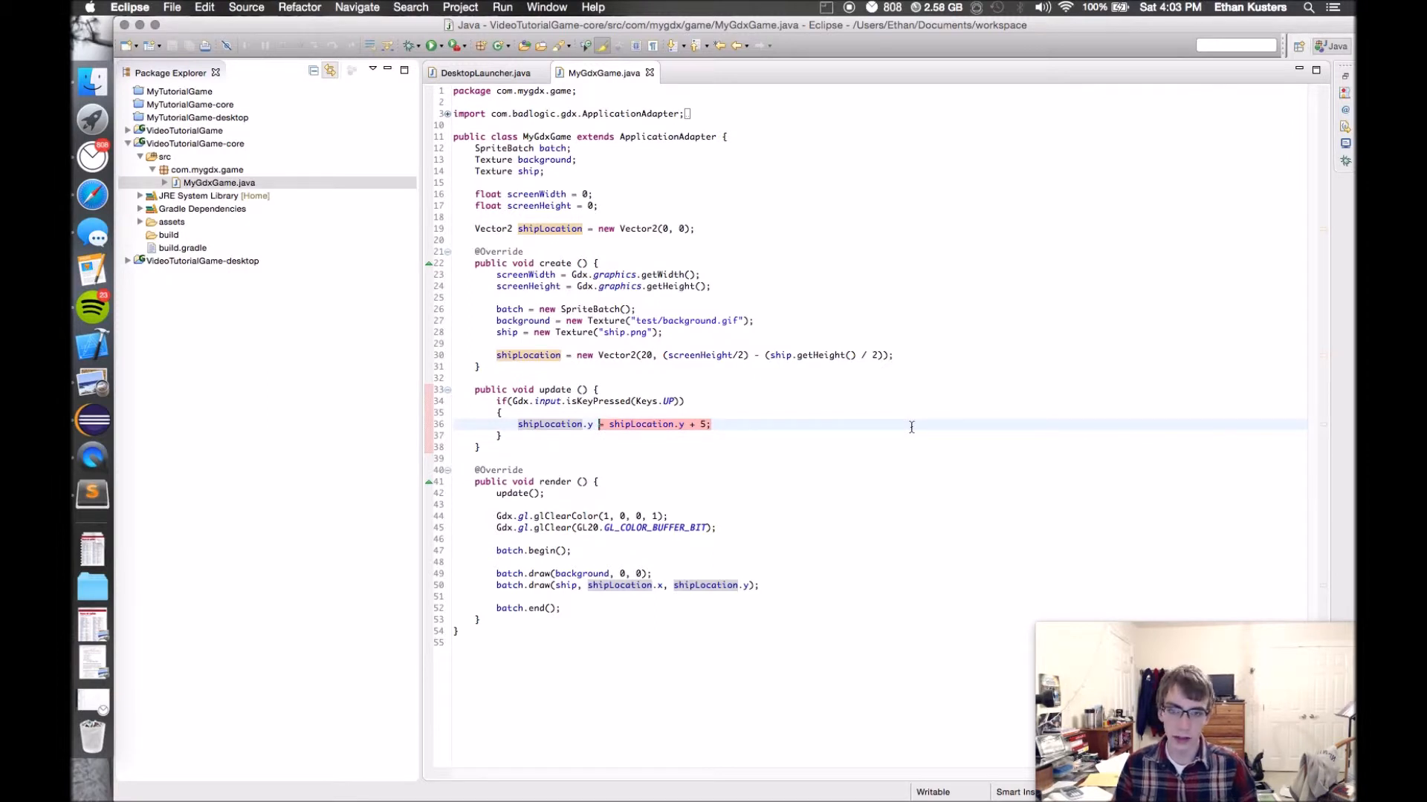
text(+)
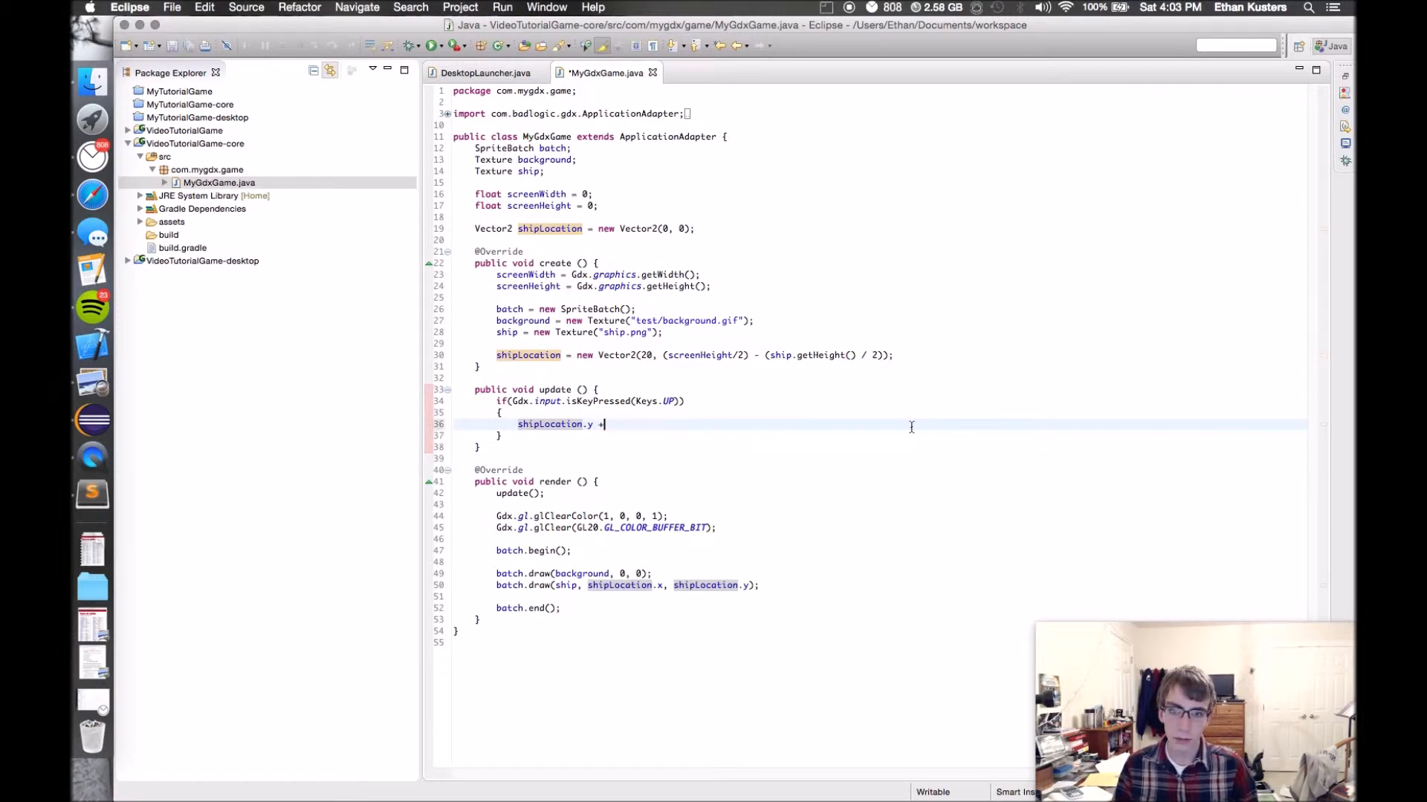
text(= 5;)
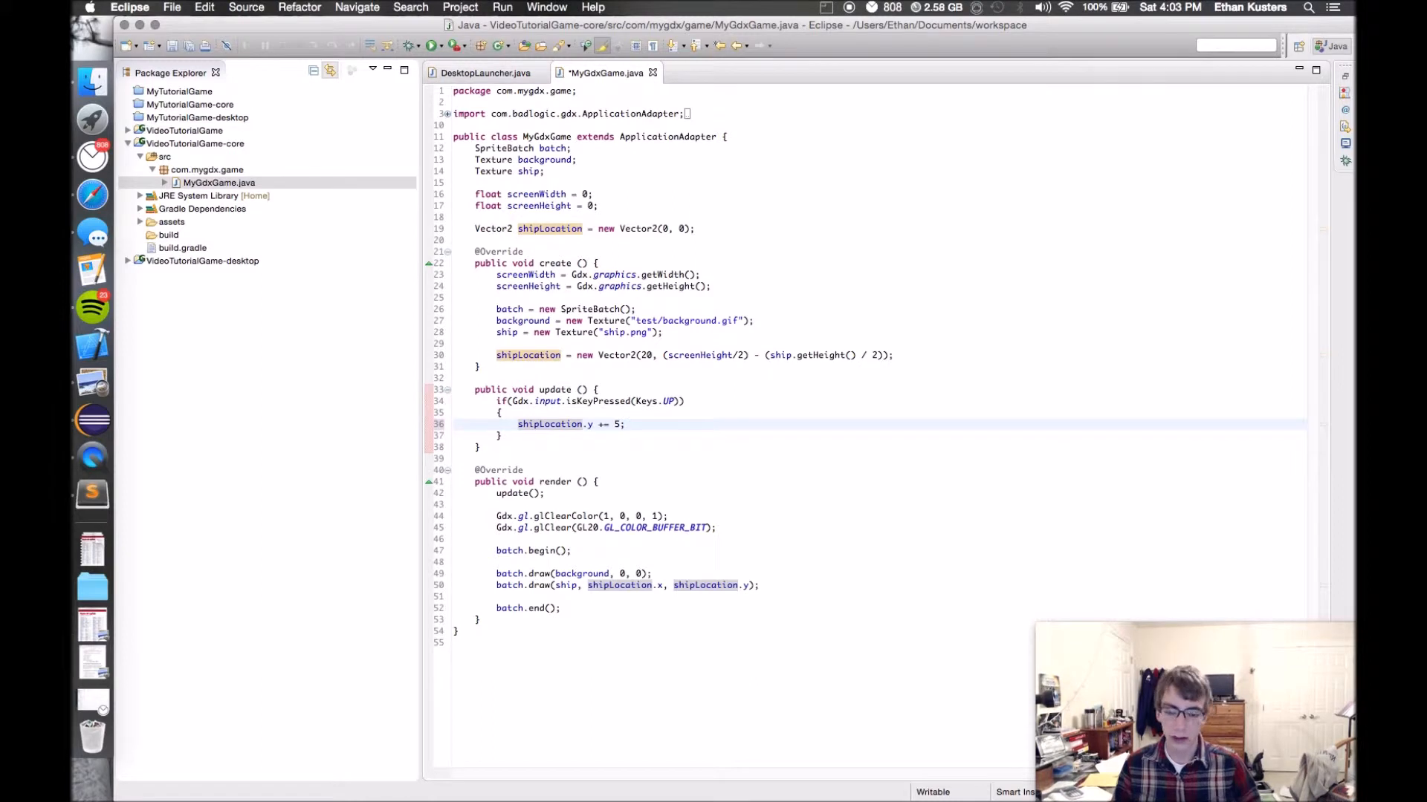
double_click(553, 423)
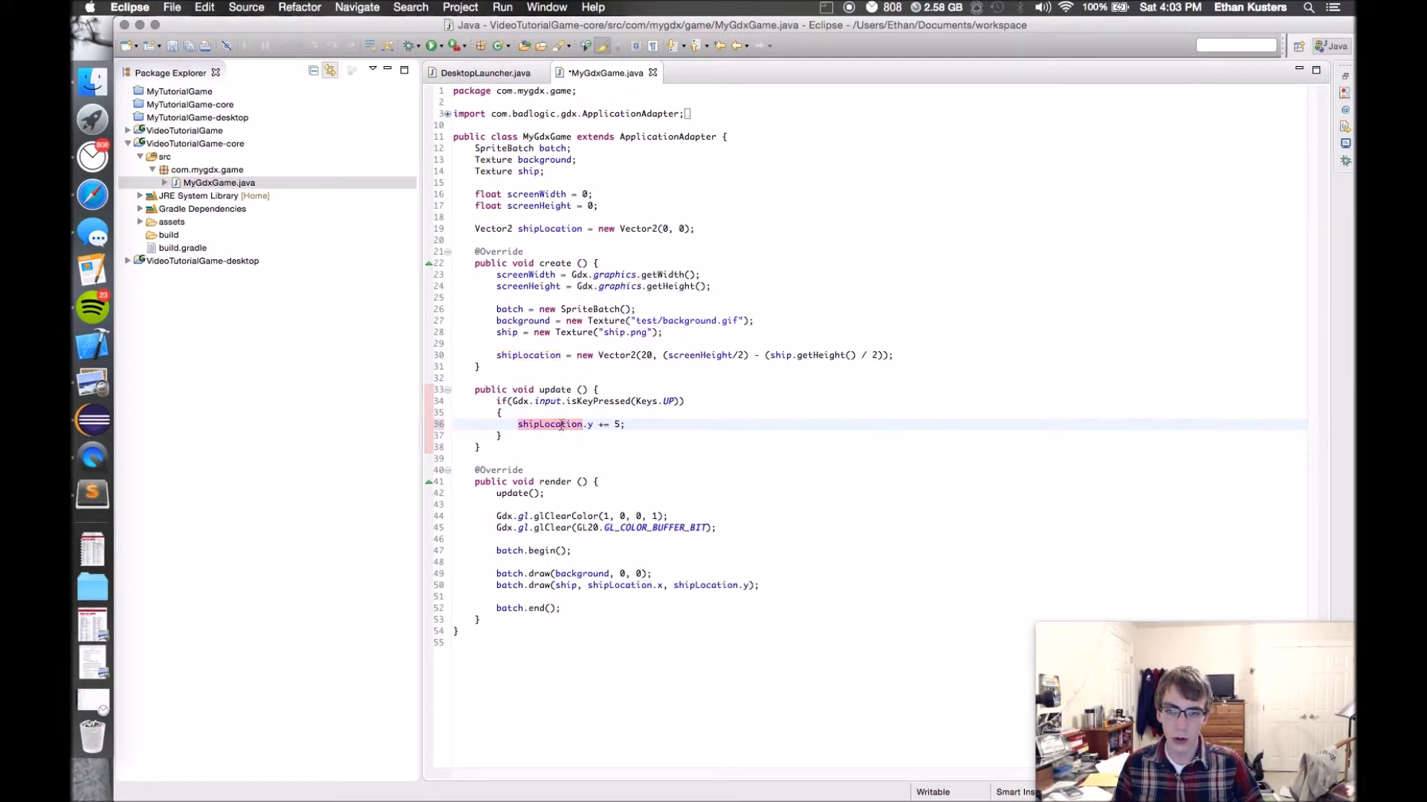
click(578, 424)
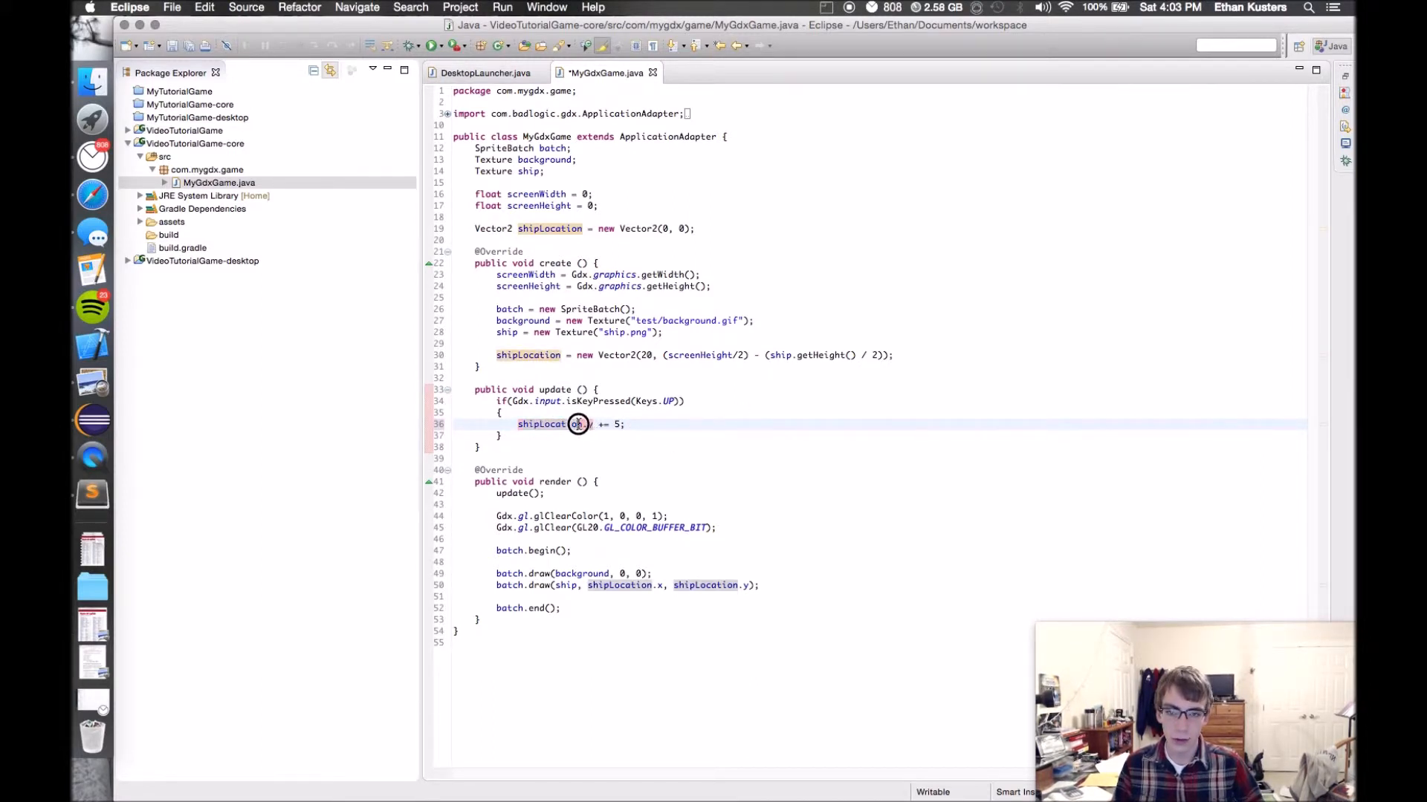
click(629, 425)
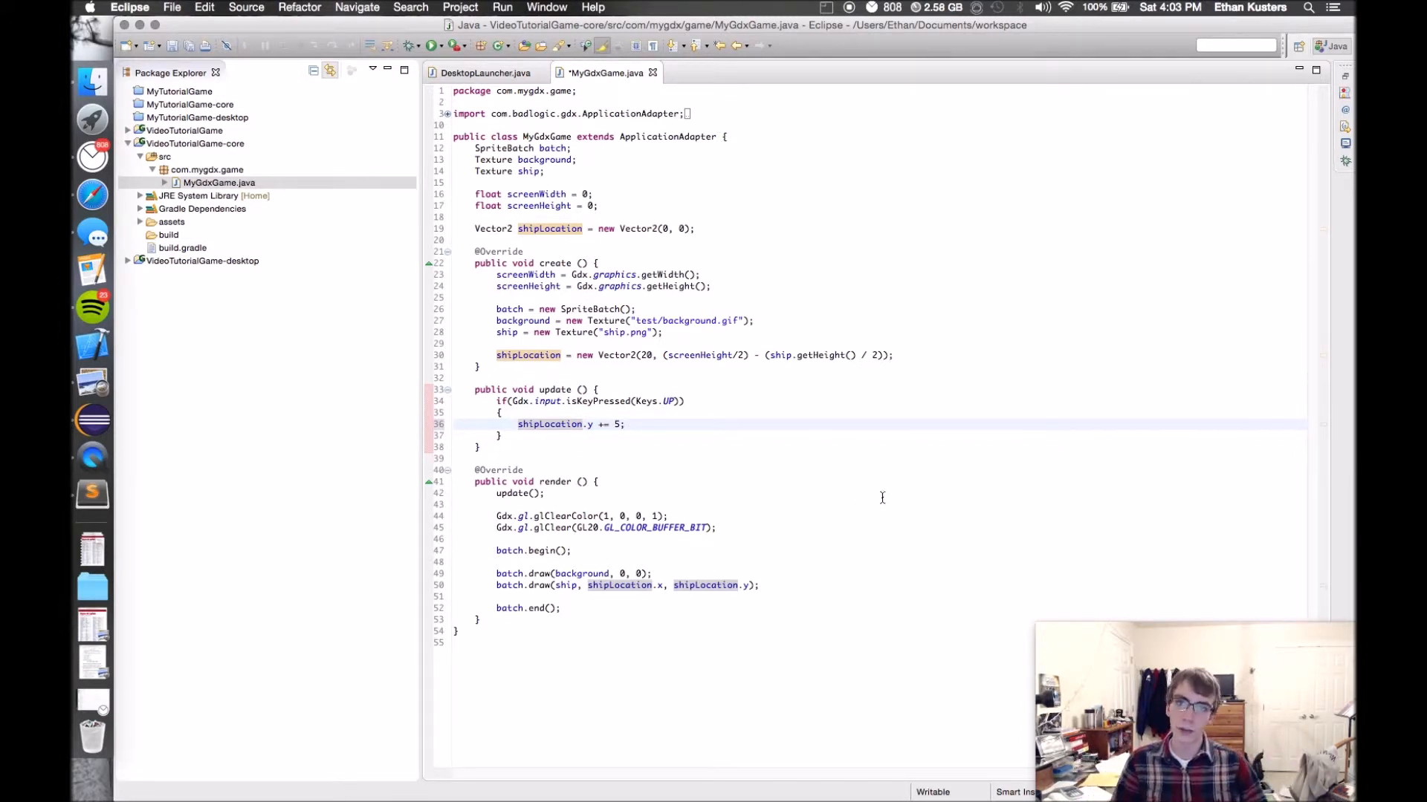
click(548, 444)
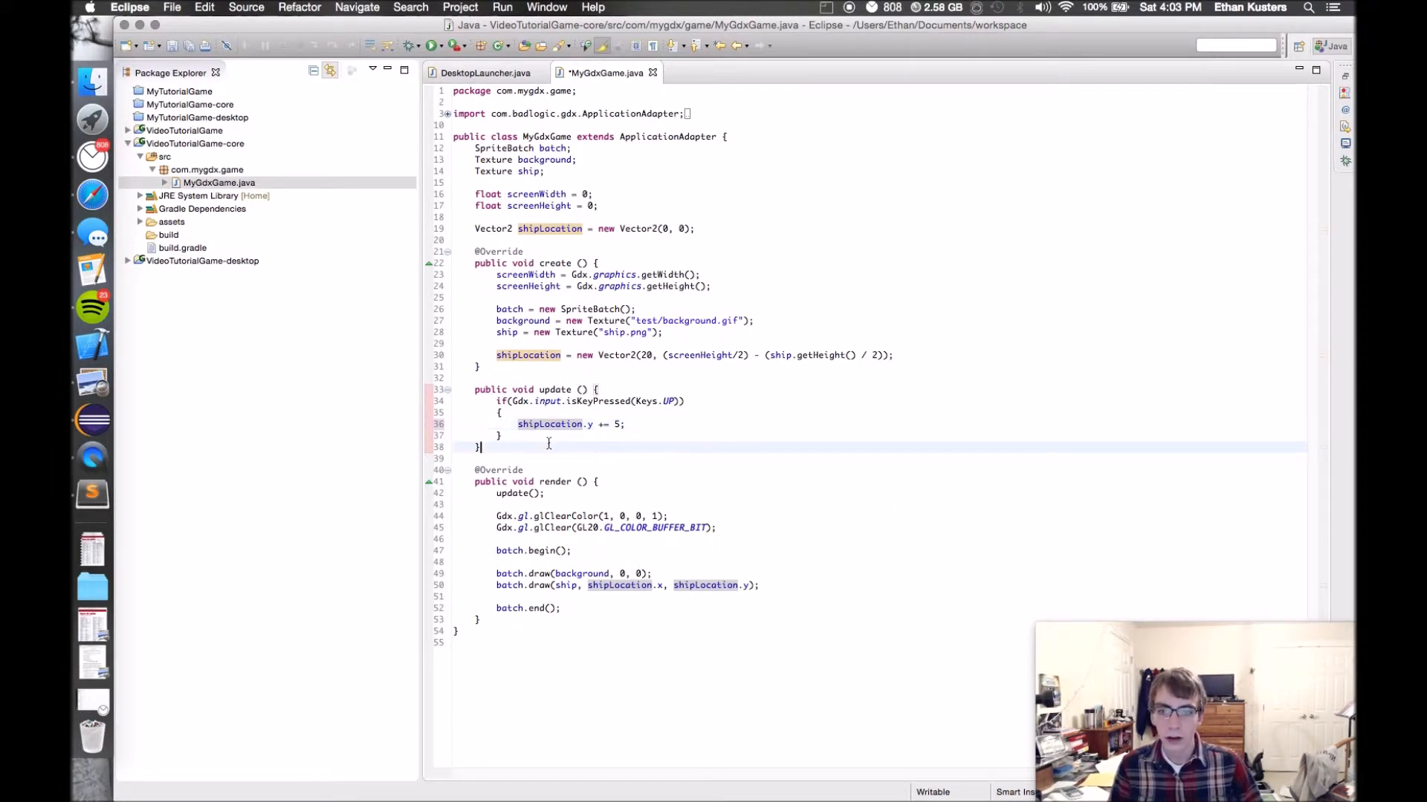
- Duplicate the UP-key if block below itself to create further key checks
drag(523, 439, 493, 404)
key(super+c)
click(516, 435)
click(511, 433)
click(513, 435)
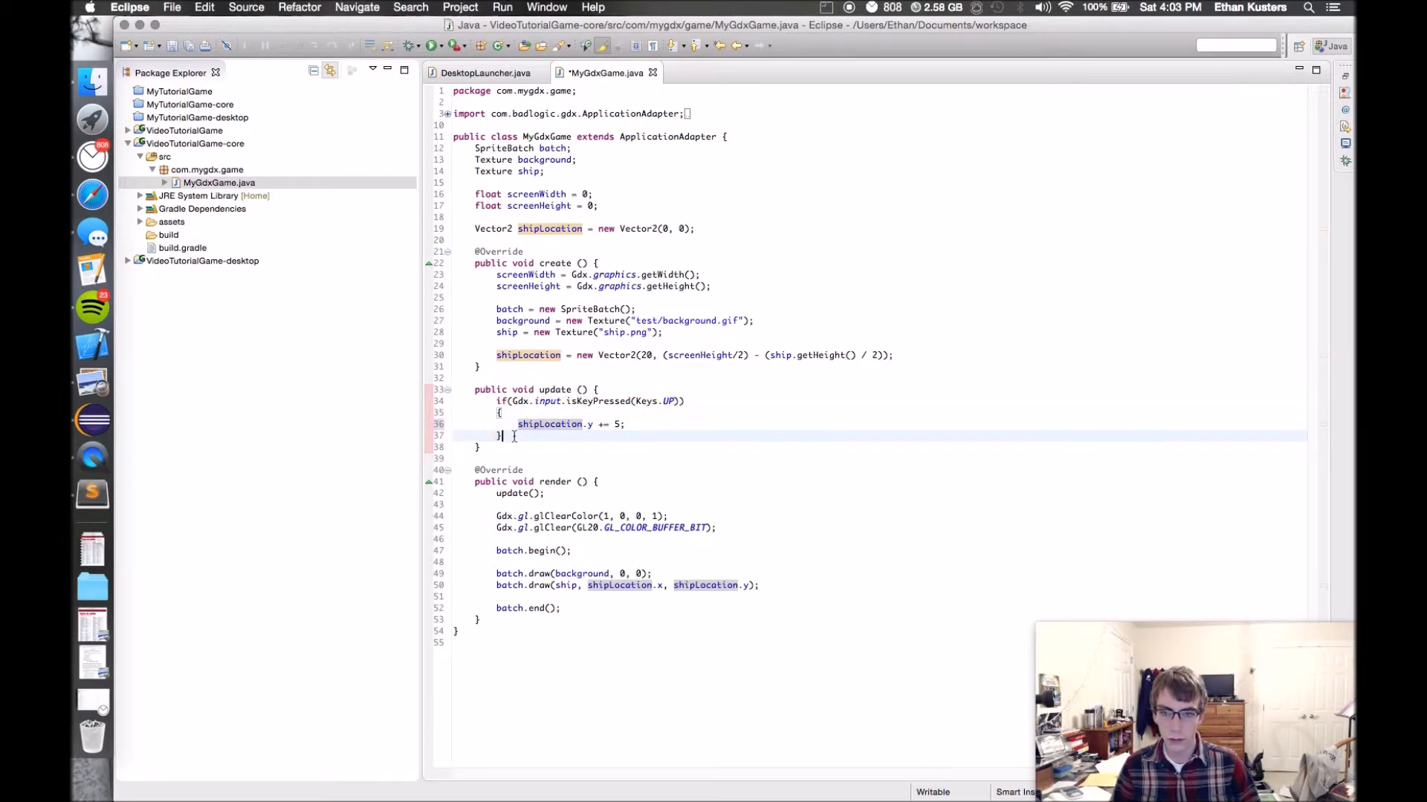
key(Return)
key(super+v)
key(super+v)
key(super+v)
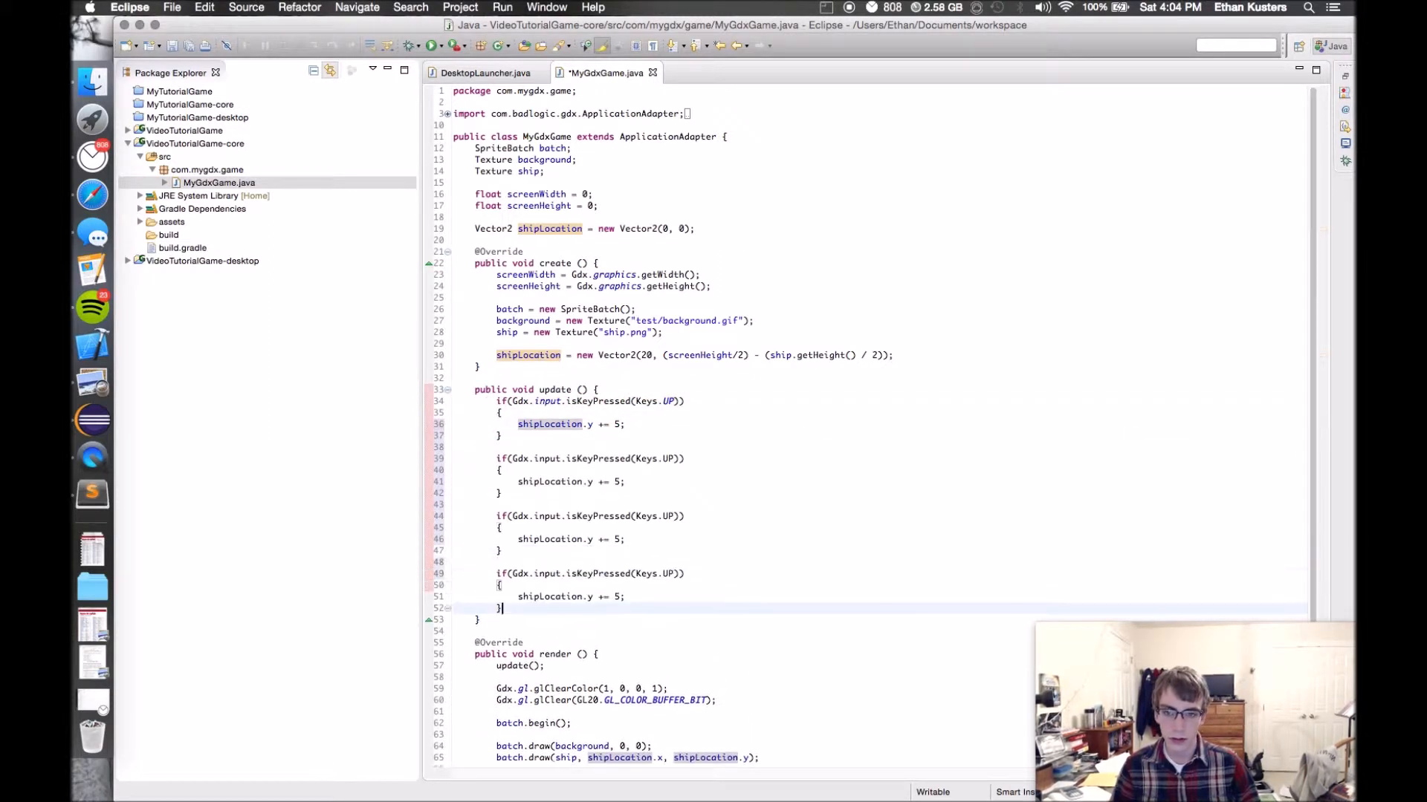
- Change the second block to DOWN with y -= 5 and the third to RIGHT with x += 5
double_click(669, 458)
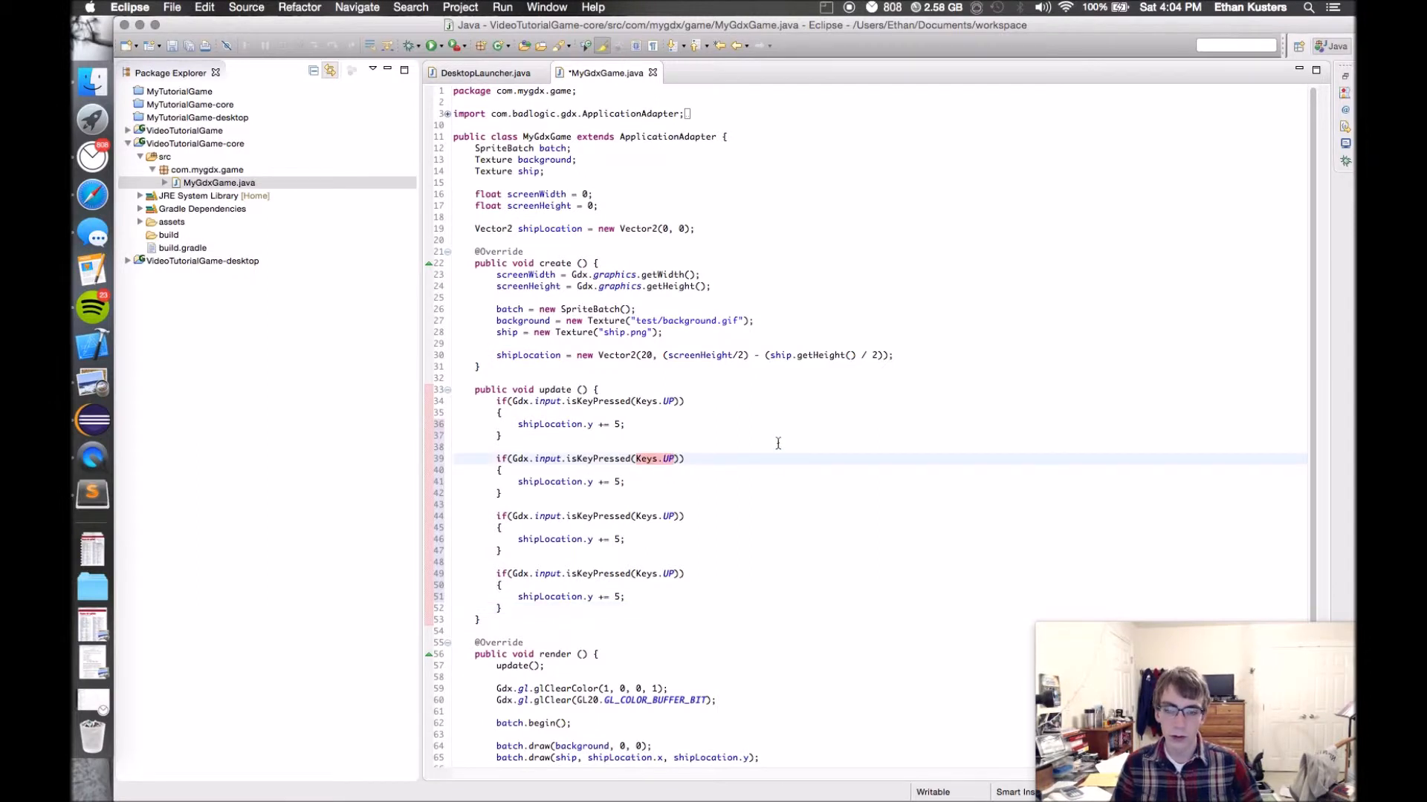
key(BackSpace)
text(Keys.)
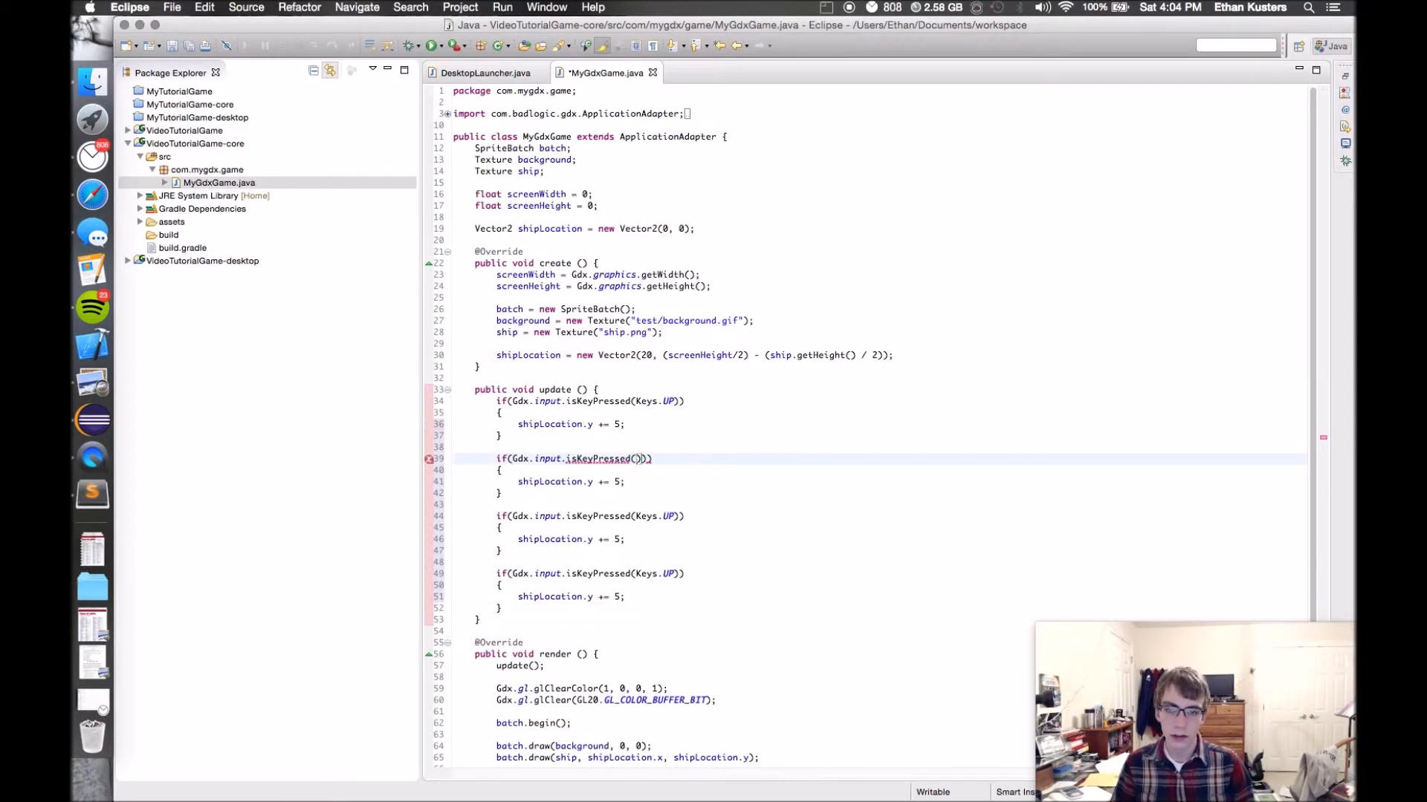
text(DOWN)
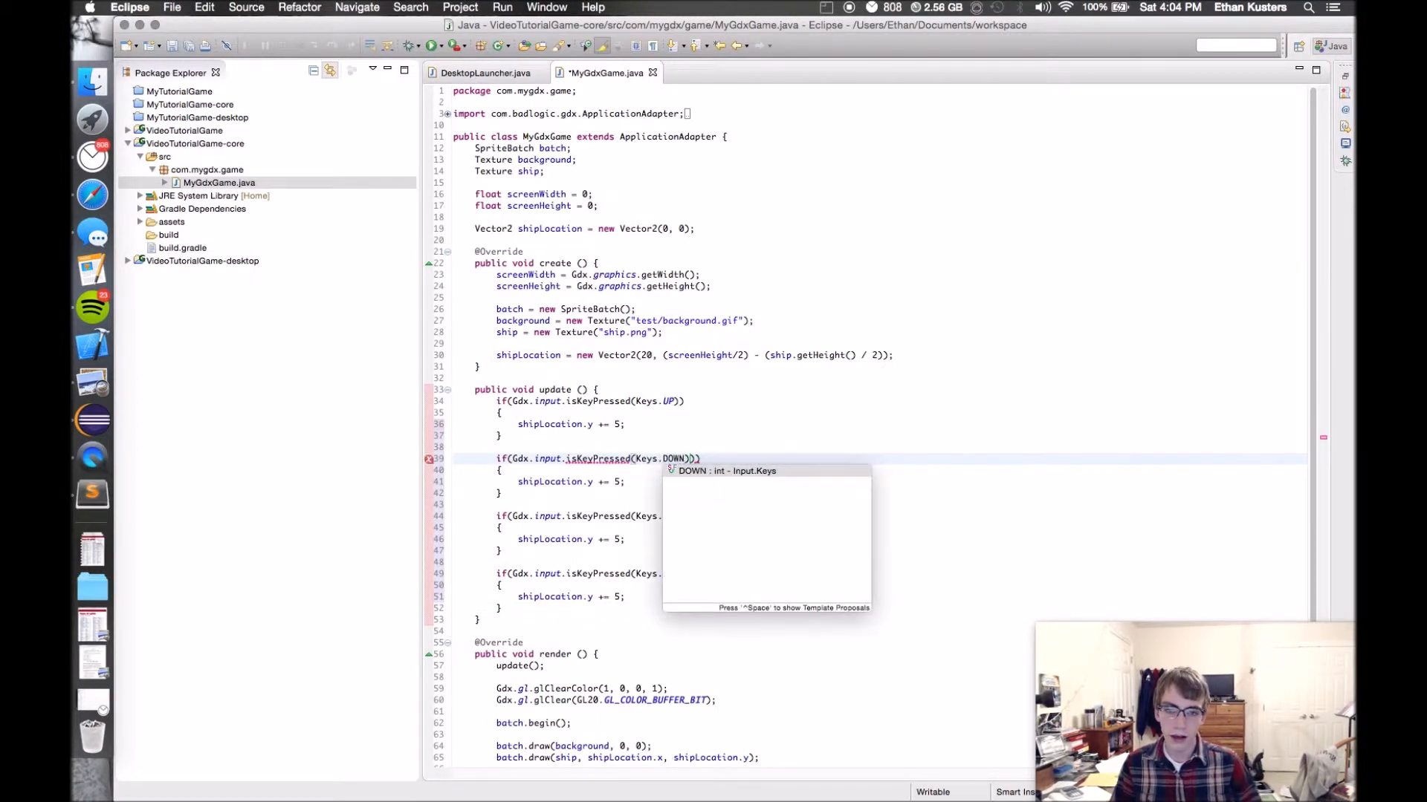
click(599, 482)
text(-)
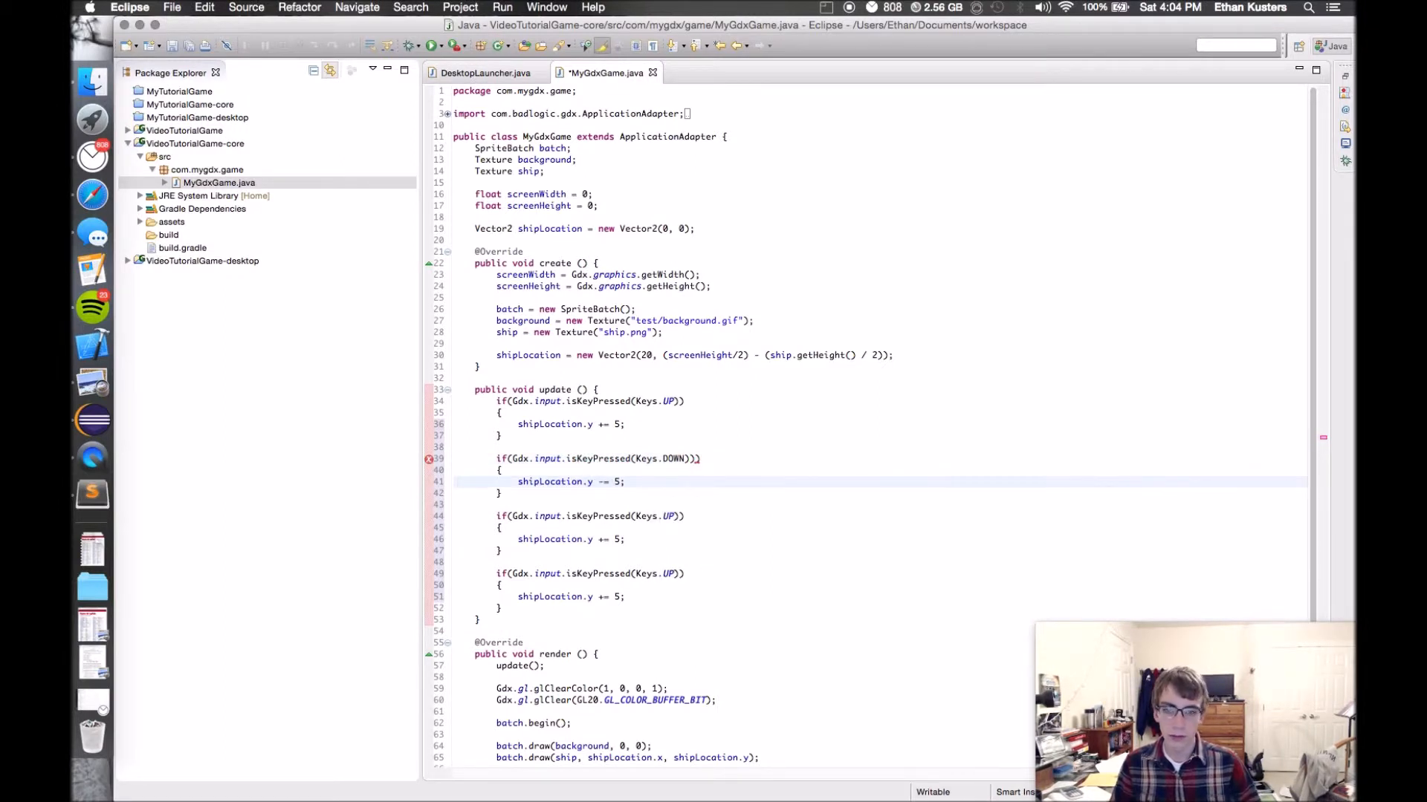
click(673, 516)
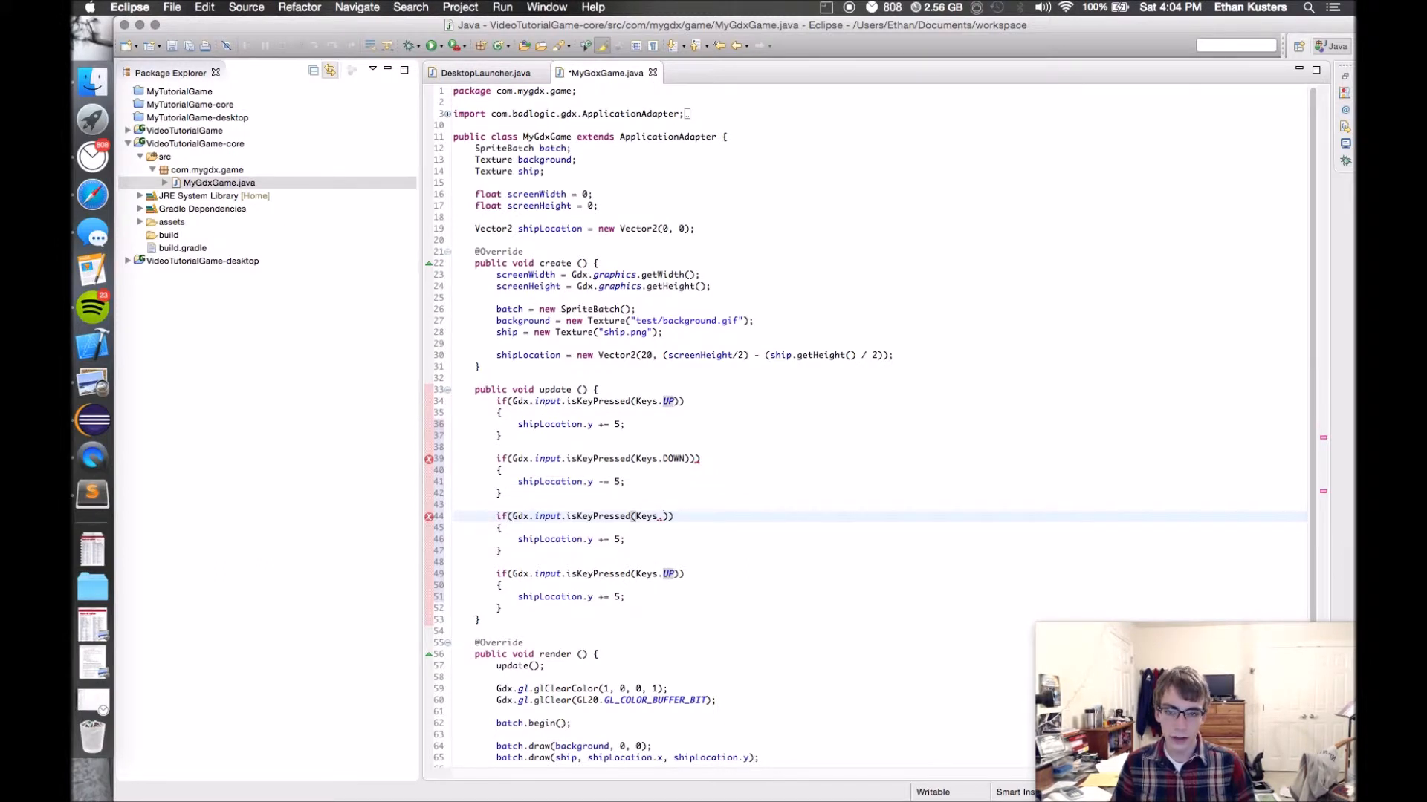
text(RIGHT)
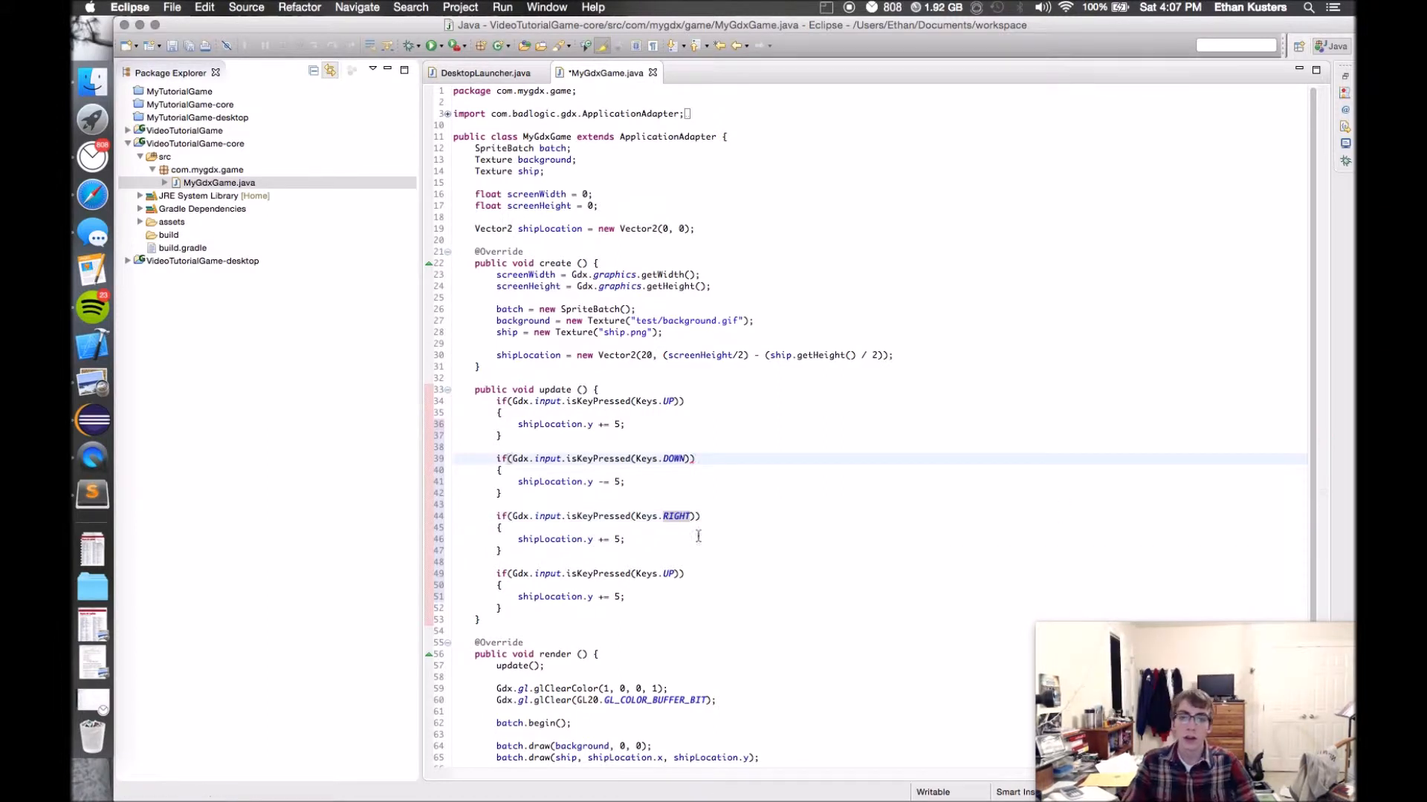
click(662, 516)
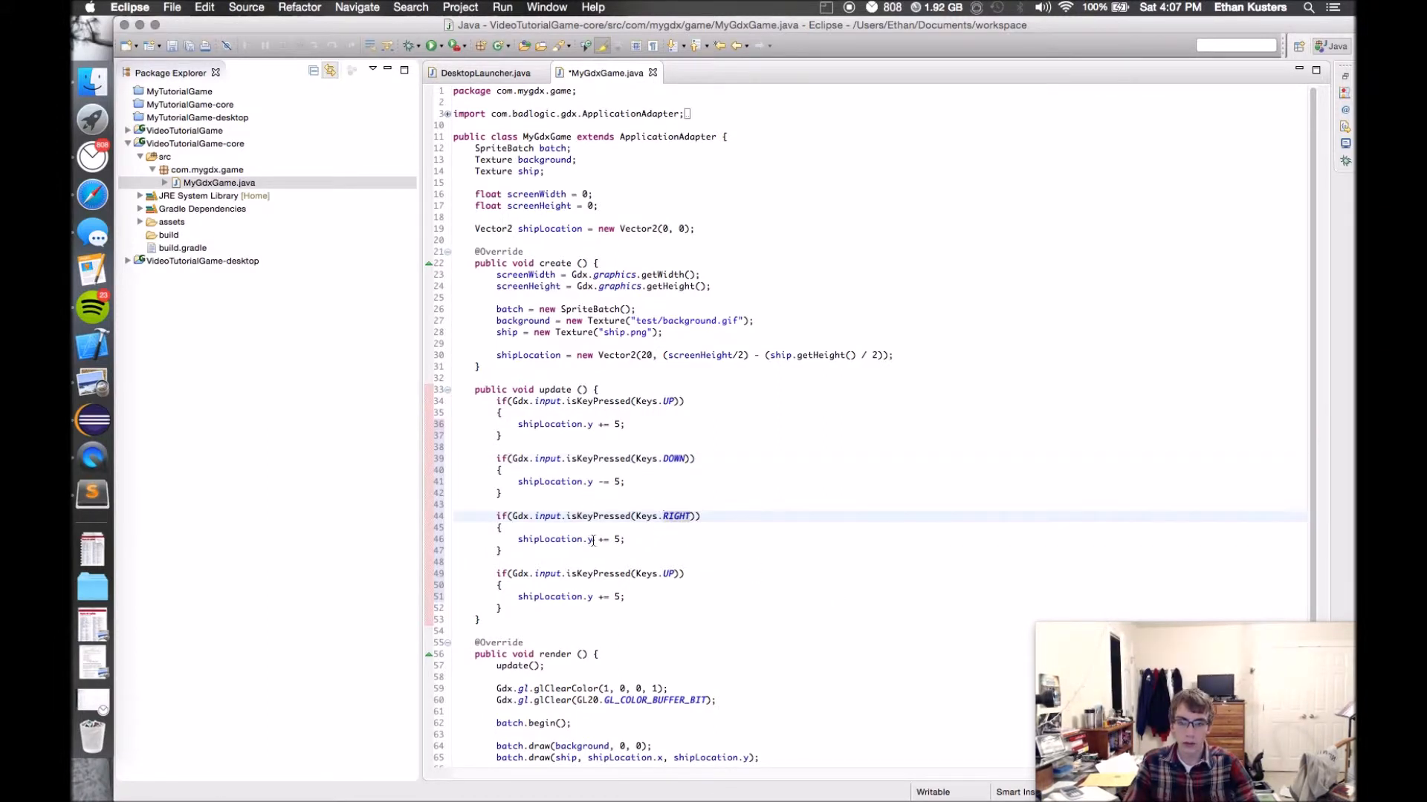
click(591, 541)
text(x)
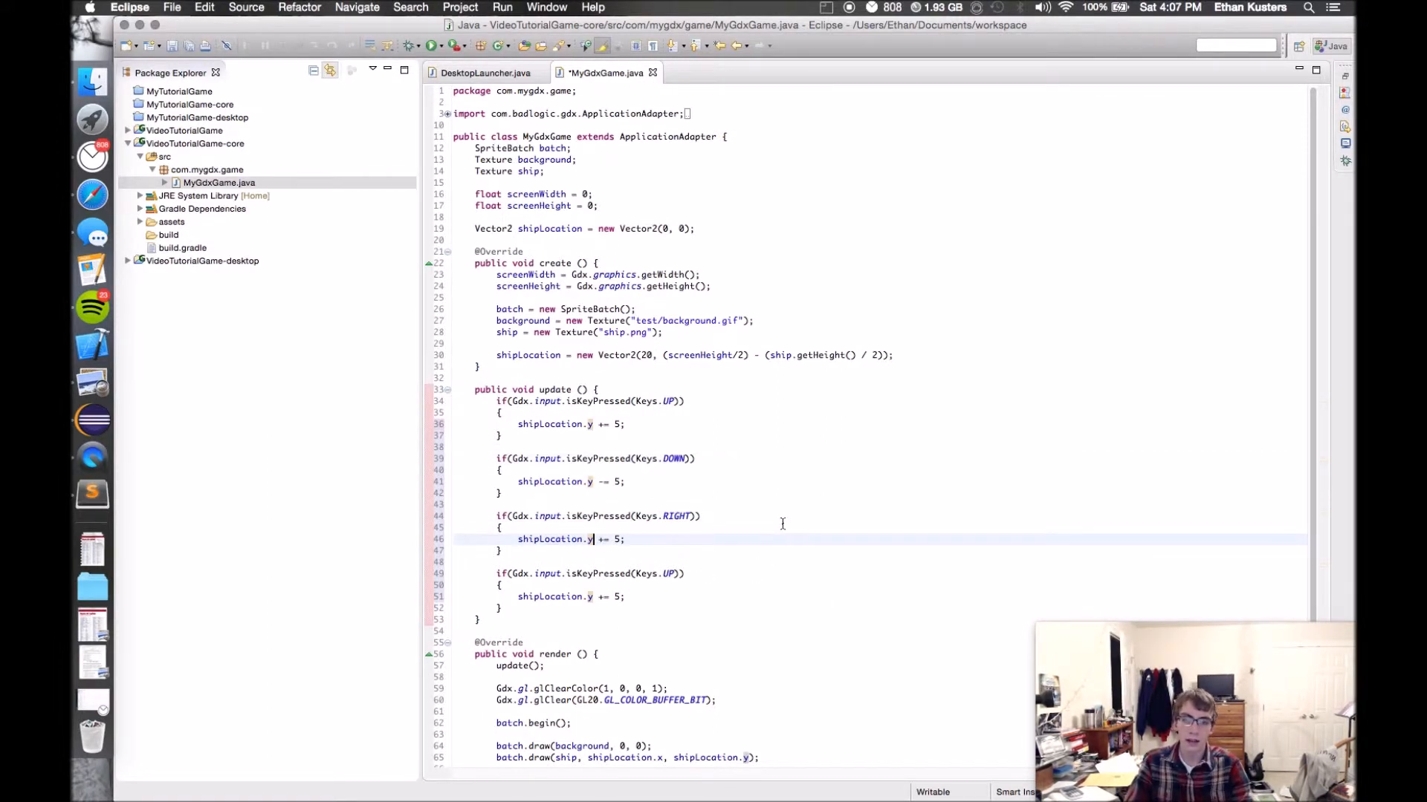
- Change the fourth block to LEFT with x -= 5 and save the file
double_click(671, 574)
text(LEF)
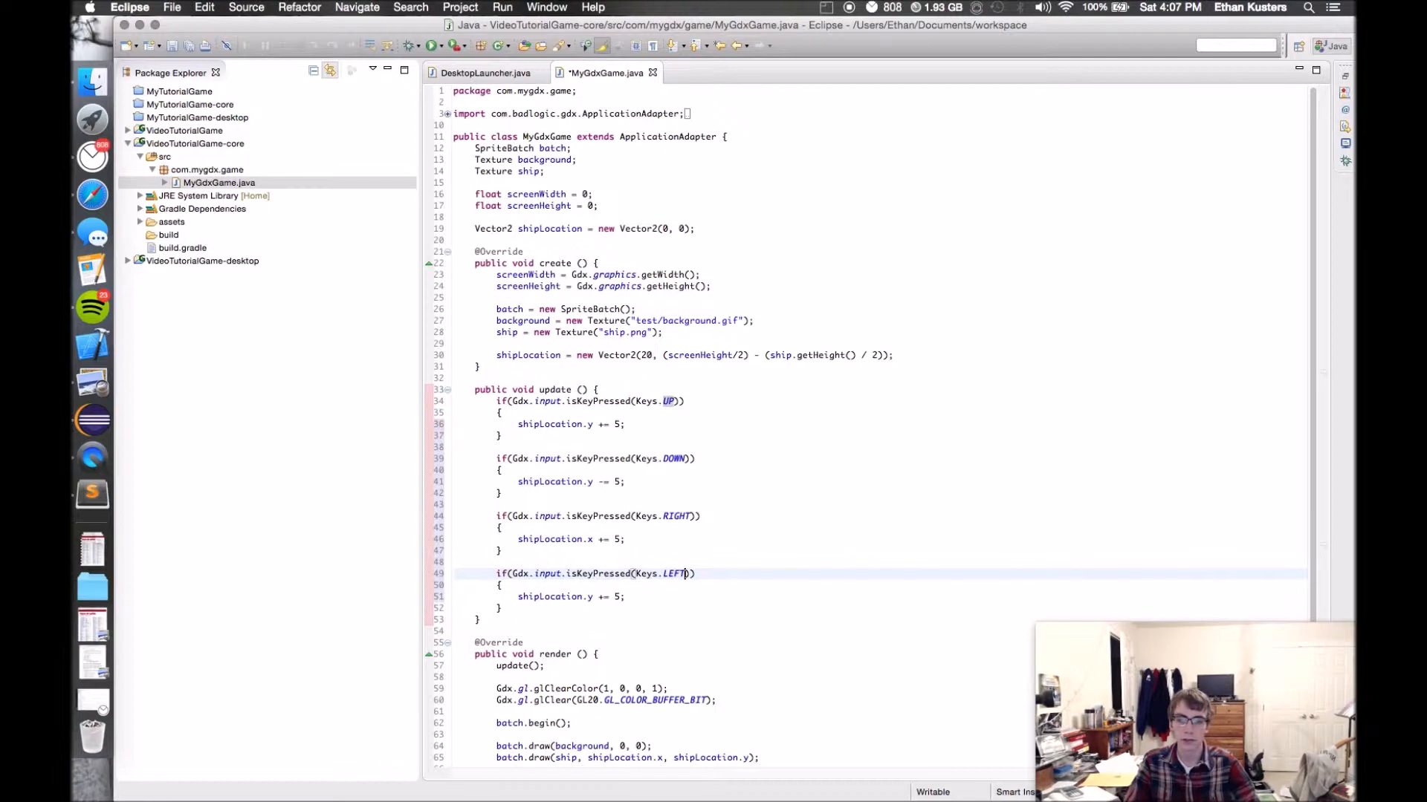
text(T)
key(Down)
key(Down)
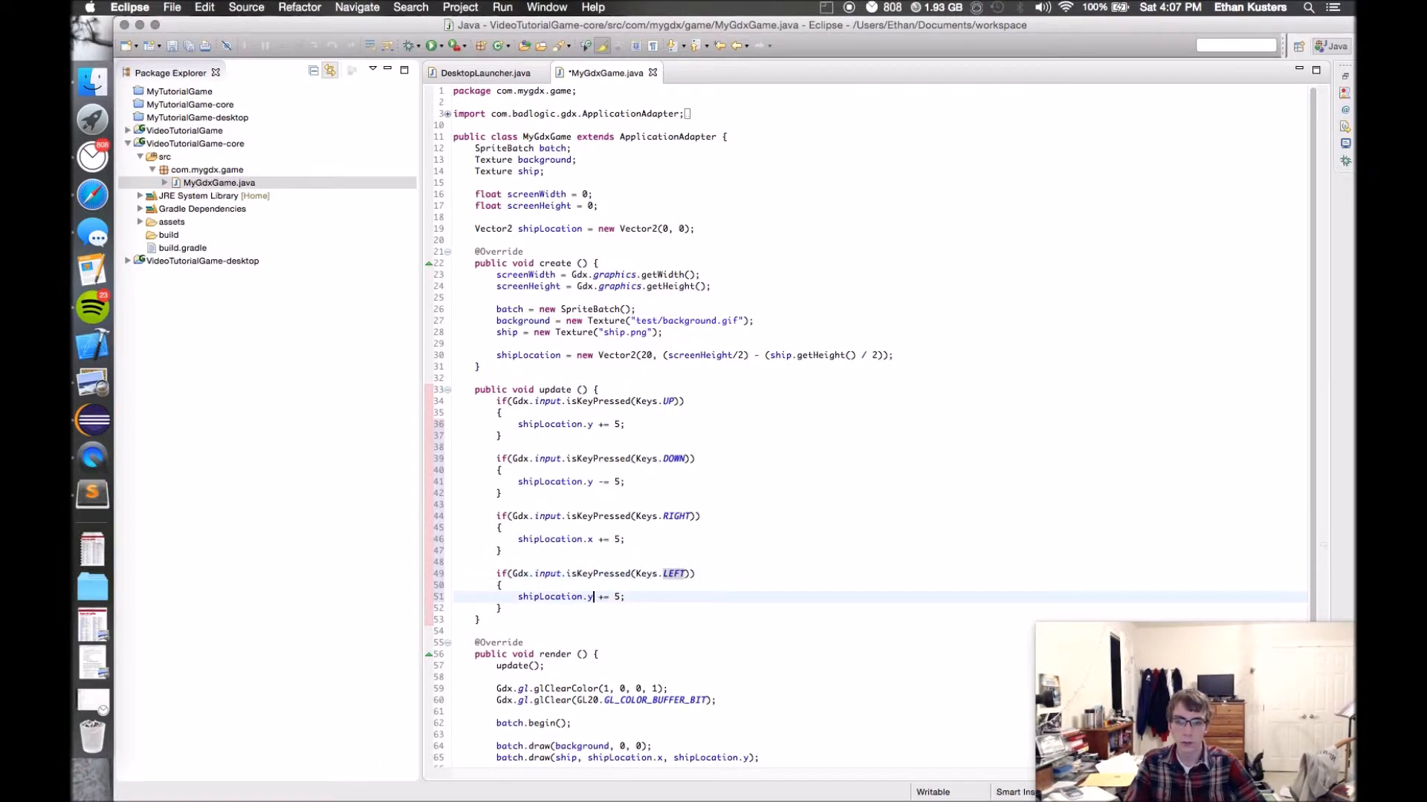
key(BackSpace)
key(Right)
key(Right)
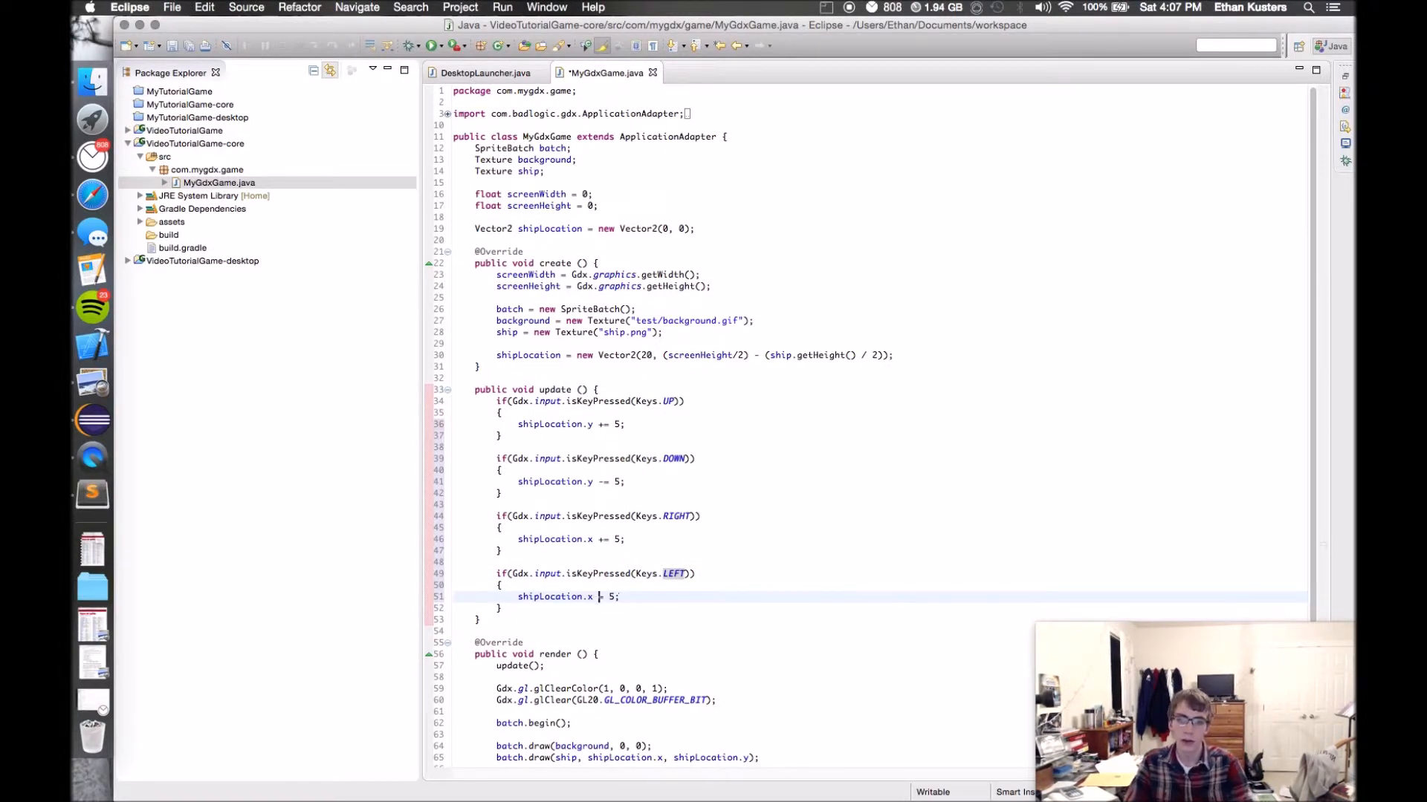
key(BackSpace)
text(-)
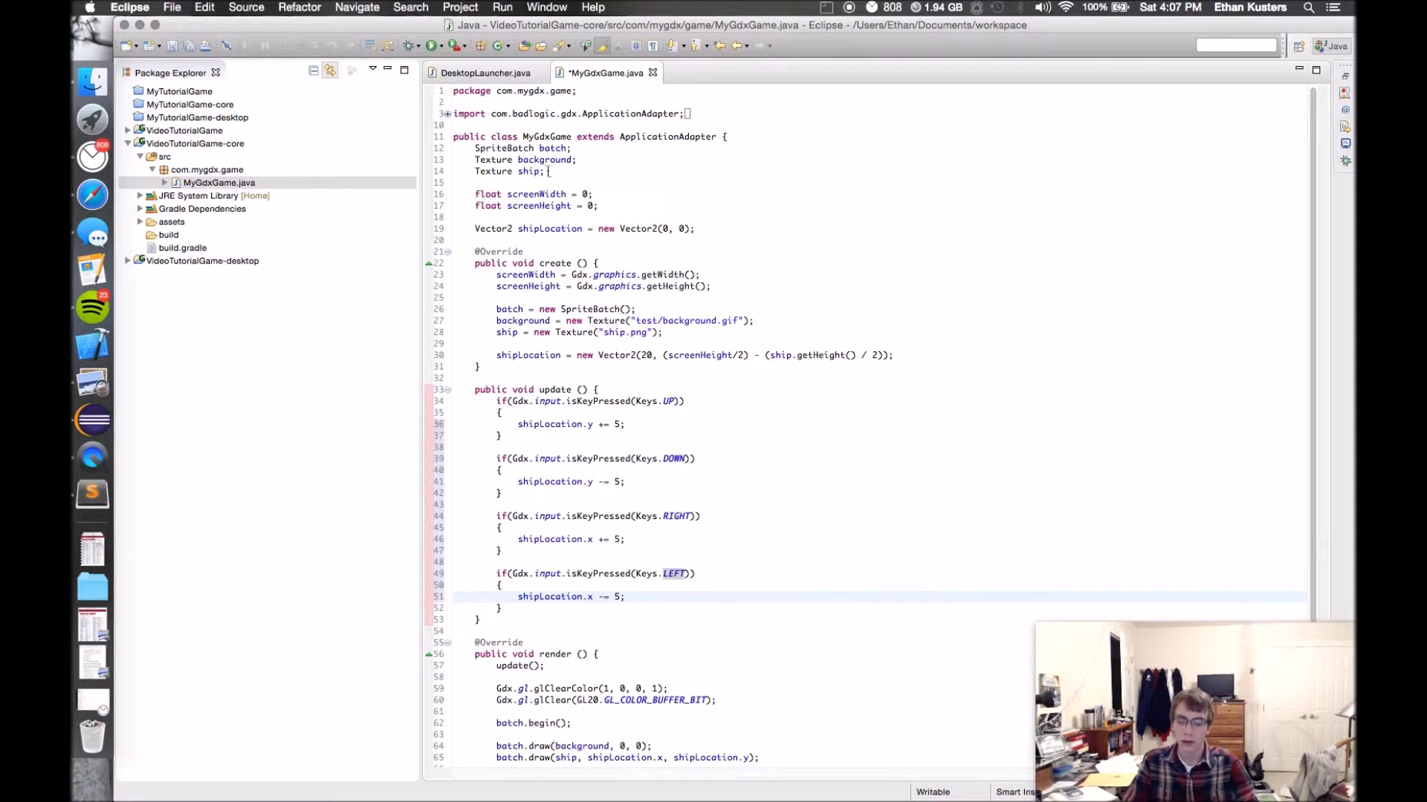
key(super+s)
- Run DesktopLauncher and move the ship up, down, right and left with the arrow keys
click(451, 46)
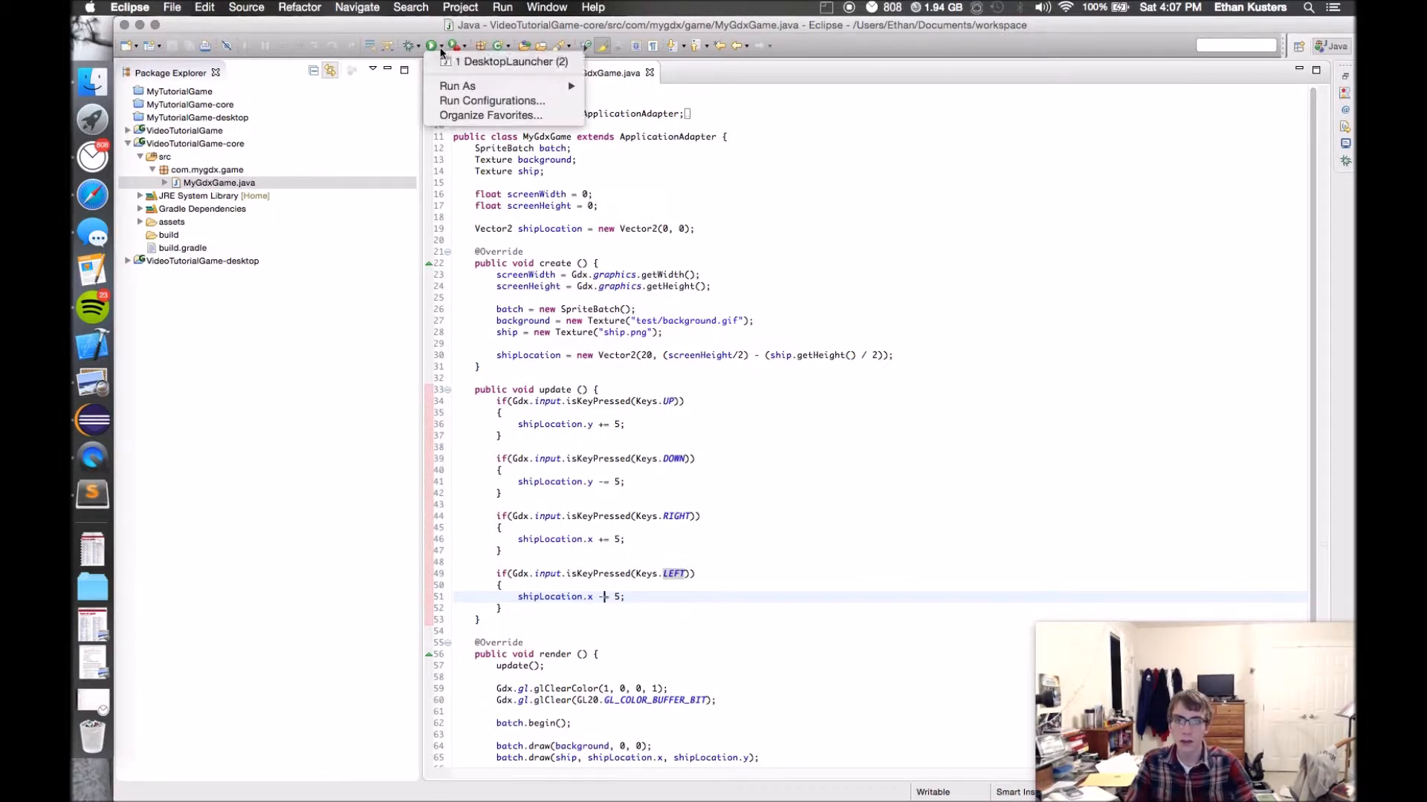
click(506, 61)
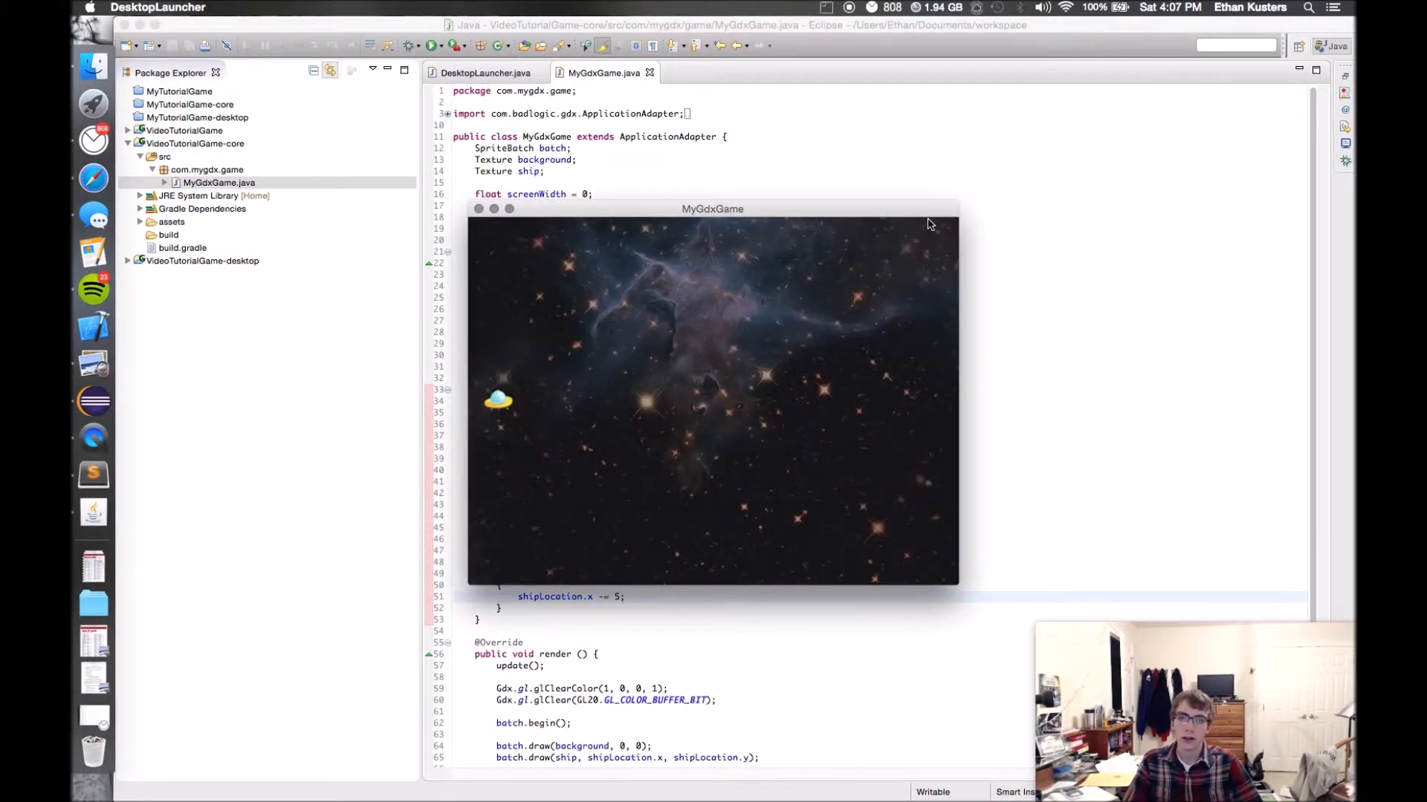
key(Up)
key(Down)
key(Down)
key(Down)
key(Right)
key(Right)
key(Right)
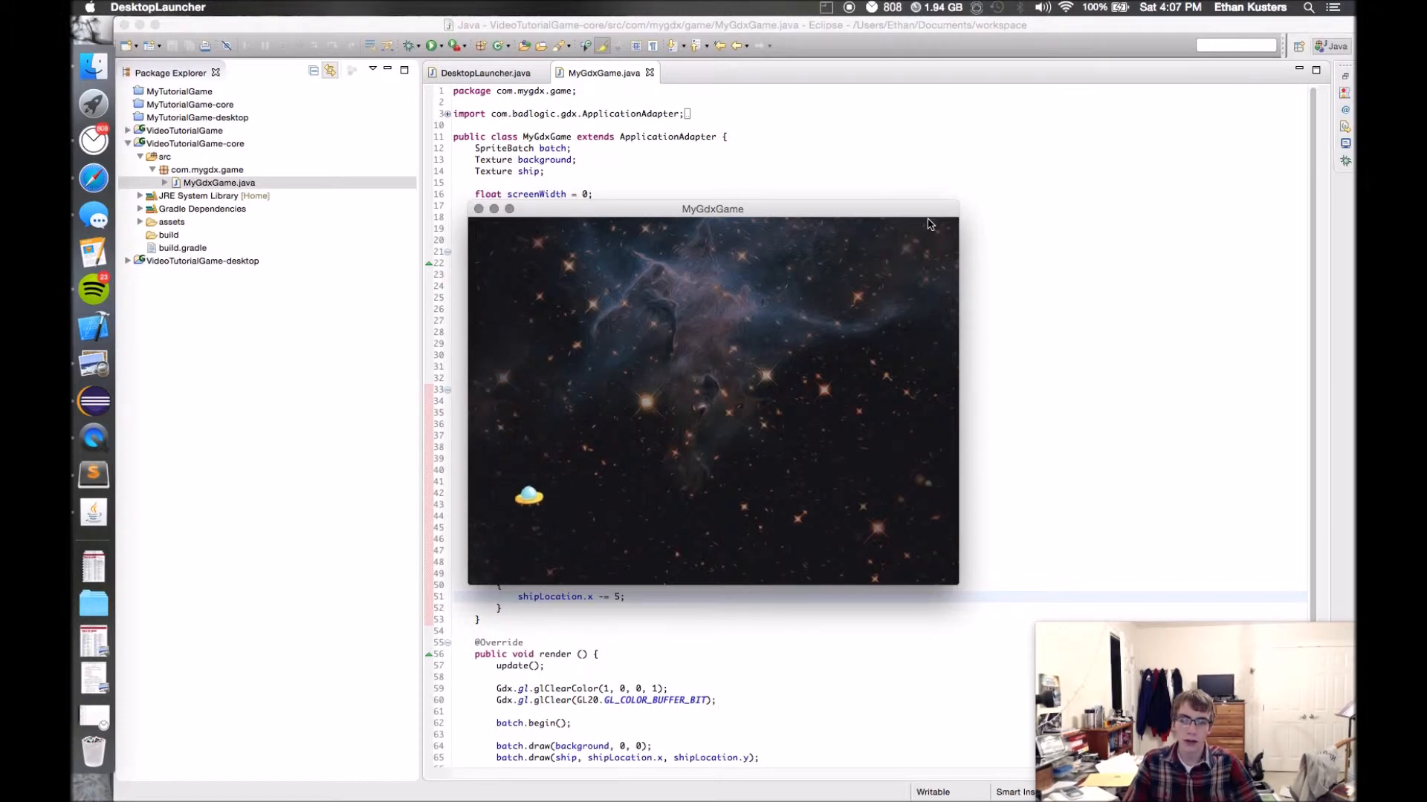
key(Right)
key(Right)
key(Left)
key(Left)
key(Left)
key(Left)
key(Left)
- Fly the ship diagonally and in all directions around the game window
key(Up)
key(Right)
key(Up)
key(Right)
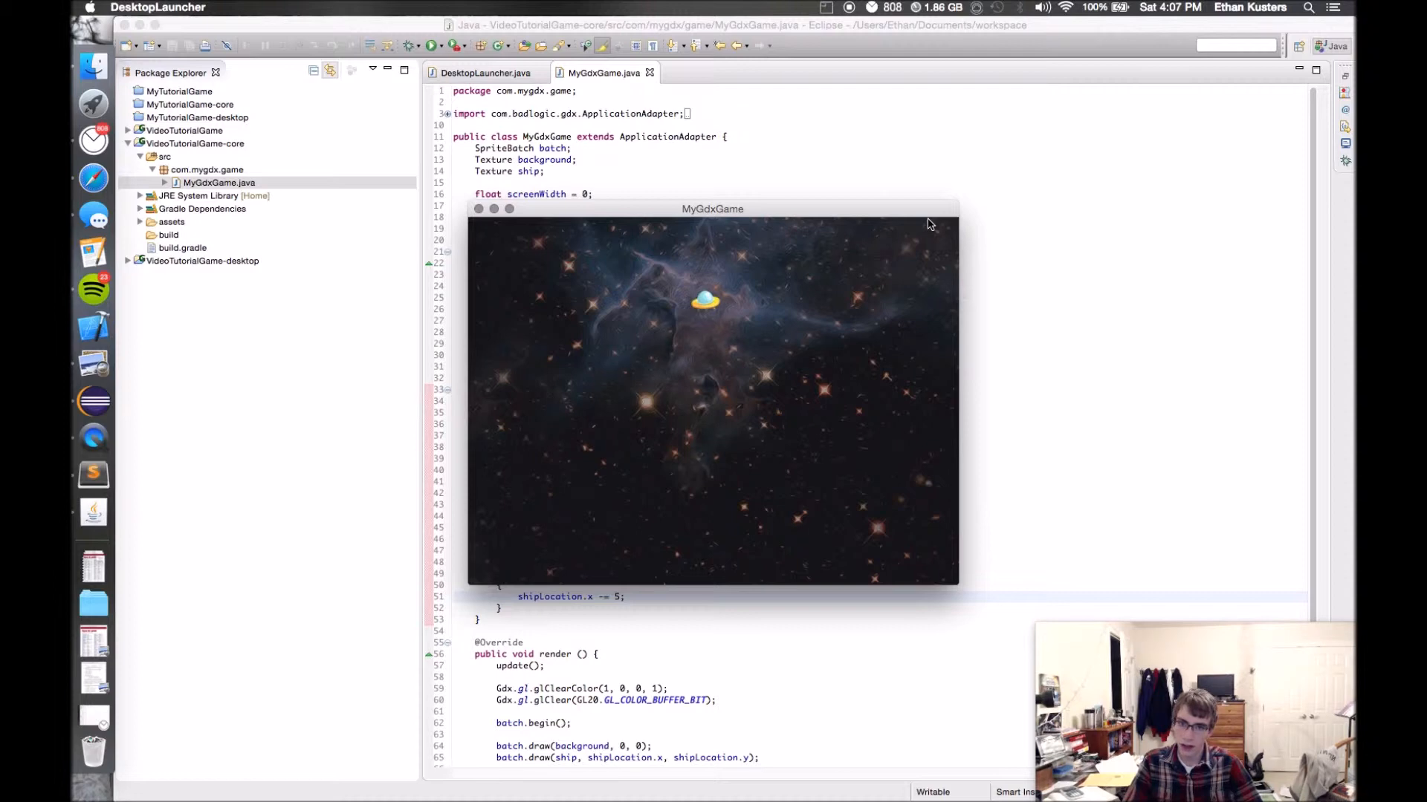
key(Down)
key(Left)
key(Down)
key(Left)
key(Down)
key(Left)
key(Down)
key(Right)
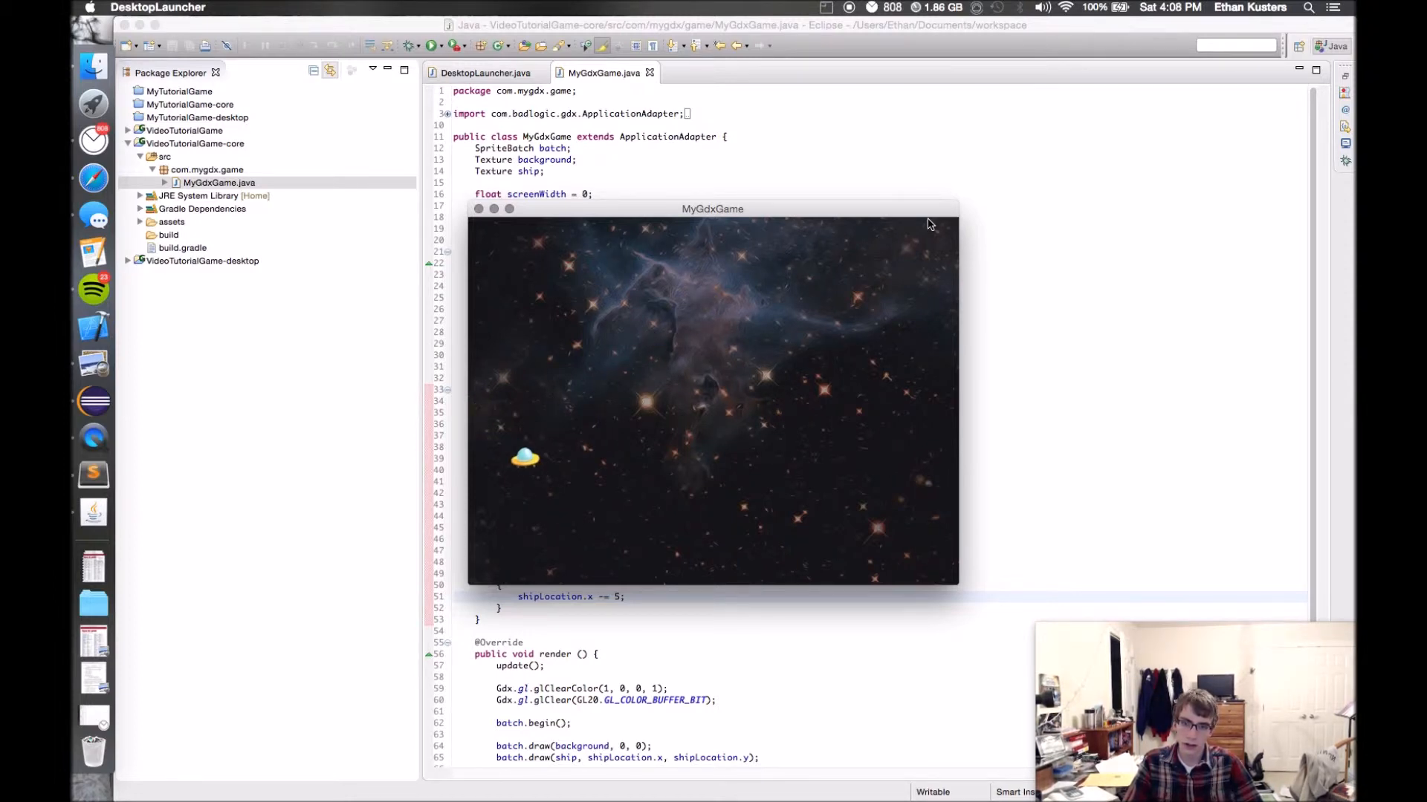
key(Down)
key(Right)
key(Up)
key(Up)
key(Up)
key(Left)
key(Down)
key(Left)
key(Right)
key(Right)
key(Down)
key(Right)
key(Up)
key(Left)
key(Down)
key(Left)
key(Up)
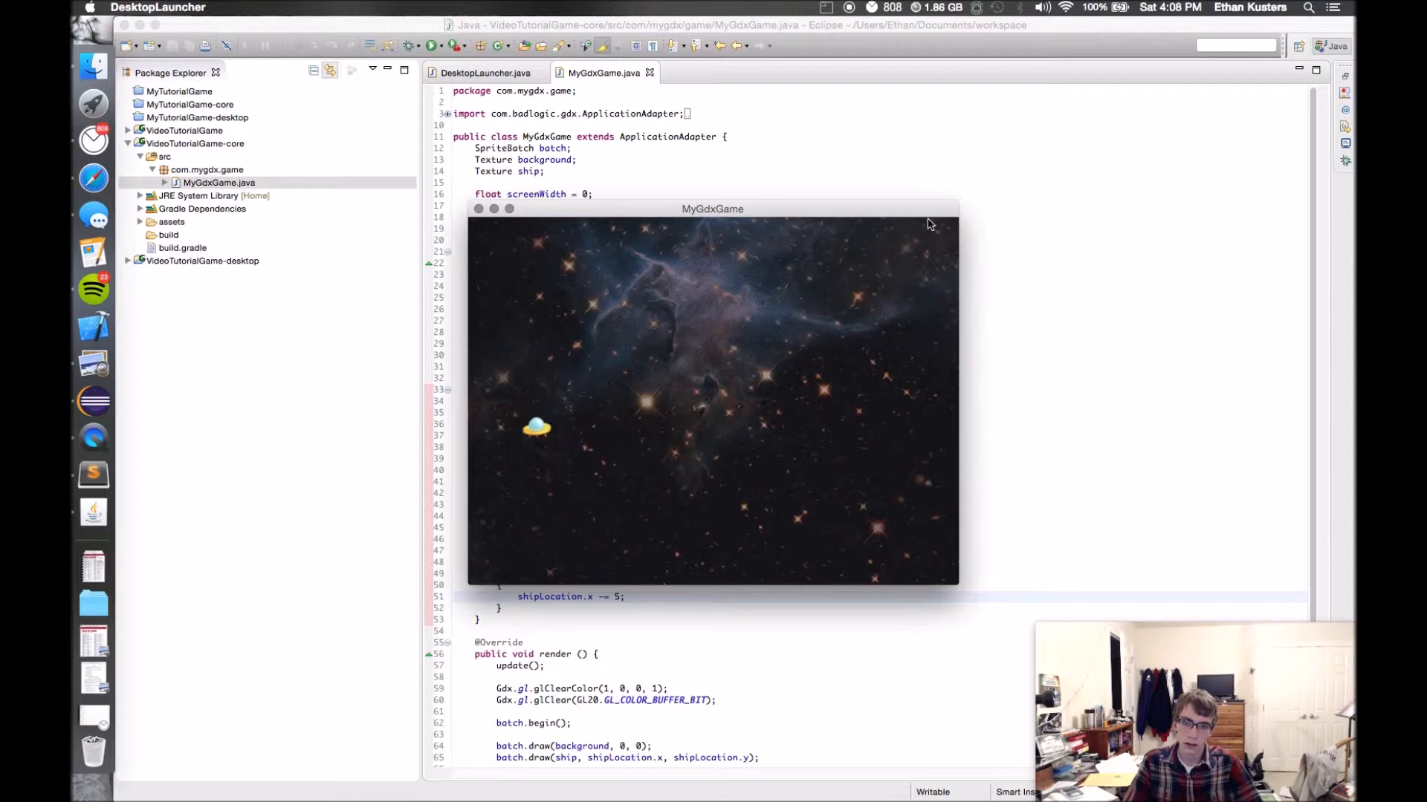
key(Right)
key(Down)
key(Down)
key(Left)
key(Up)
key(Right)
key(Down)
key(Left)
key(Up)
key(Up)
key(Up)
key(Right)
key(Down)
key(Right)
key(Down)
key(Left)
key(Left)
key(Up)
key(Up)
key(Right)
key(Down)
key(Down)
key(Down)
- Fly the ship off the bottom and top edges and back, then close the game window
key(Left)
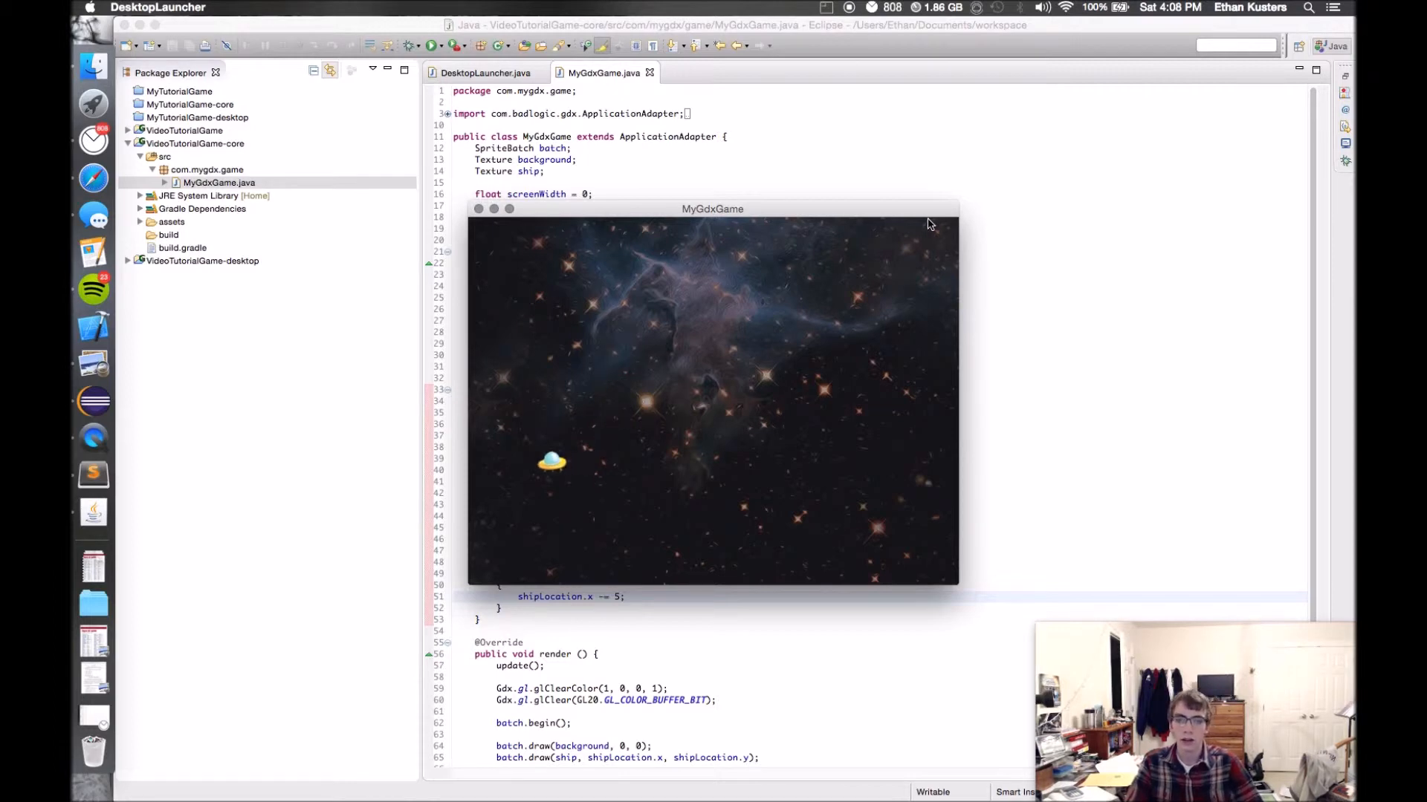
key(Left)
key(Left)
key(Right)
key(Down)
key(Down)
key(Down)
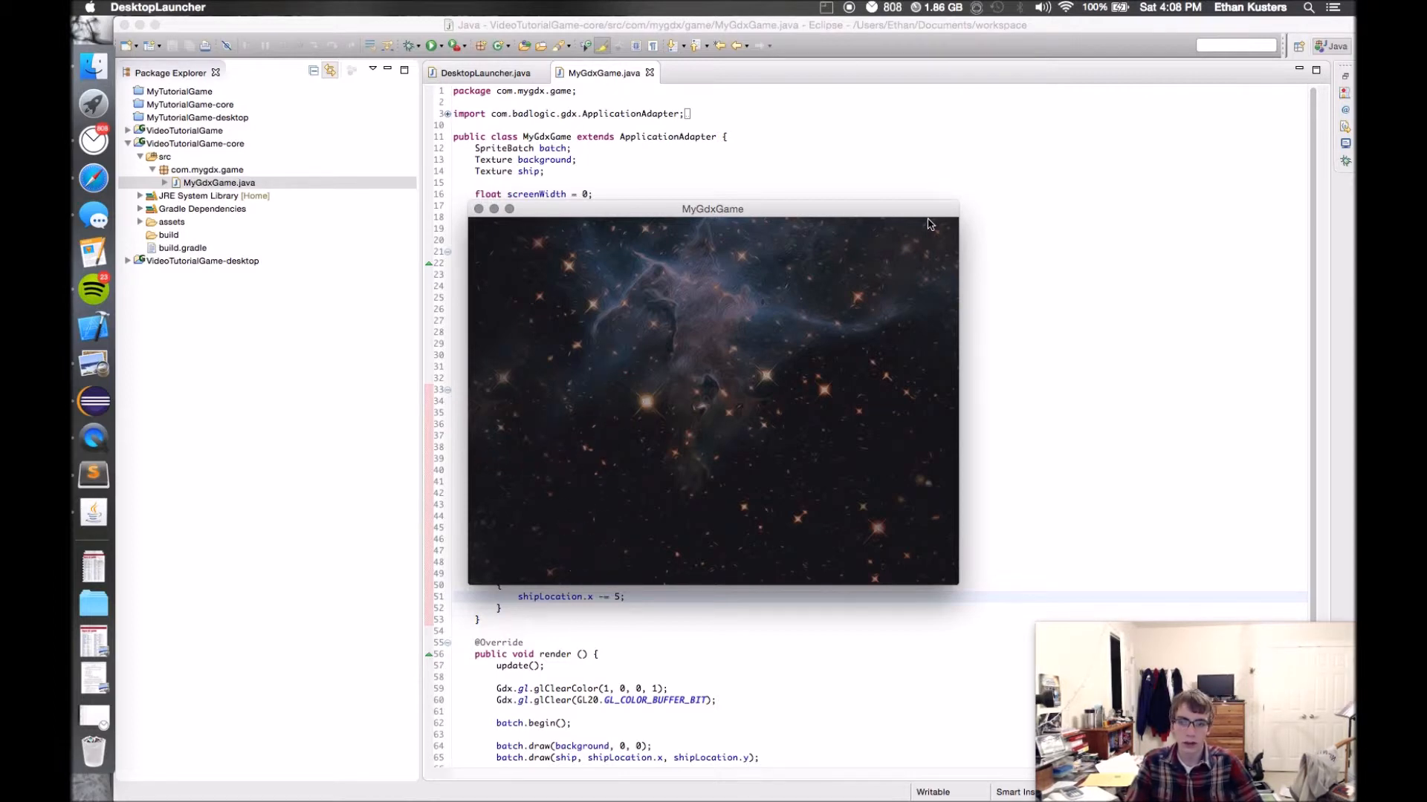
key(Up)
key(Up)
key(Up)
key(Up)
key(Up)
key(Up)
key(Down)
key(Down)
key(Down)
key(Left)
key(Left)
key(Left)
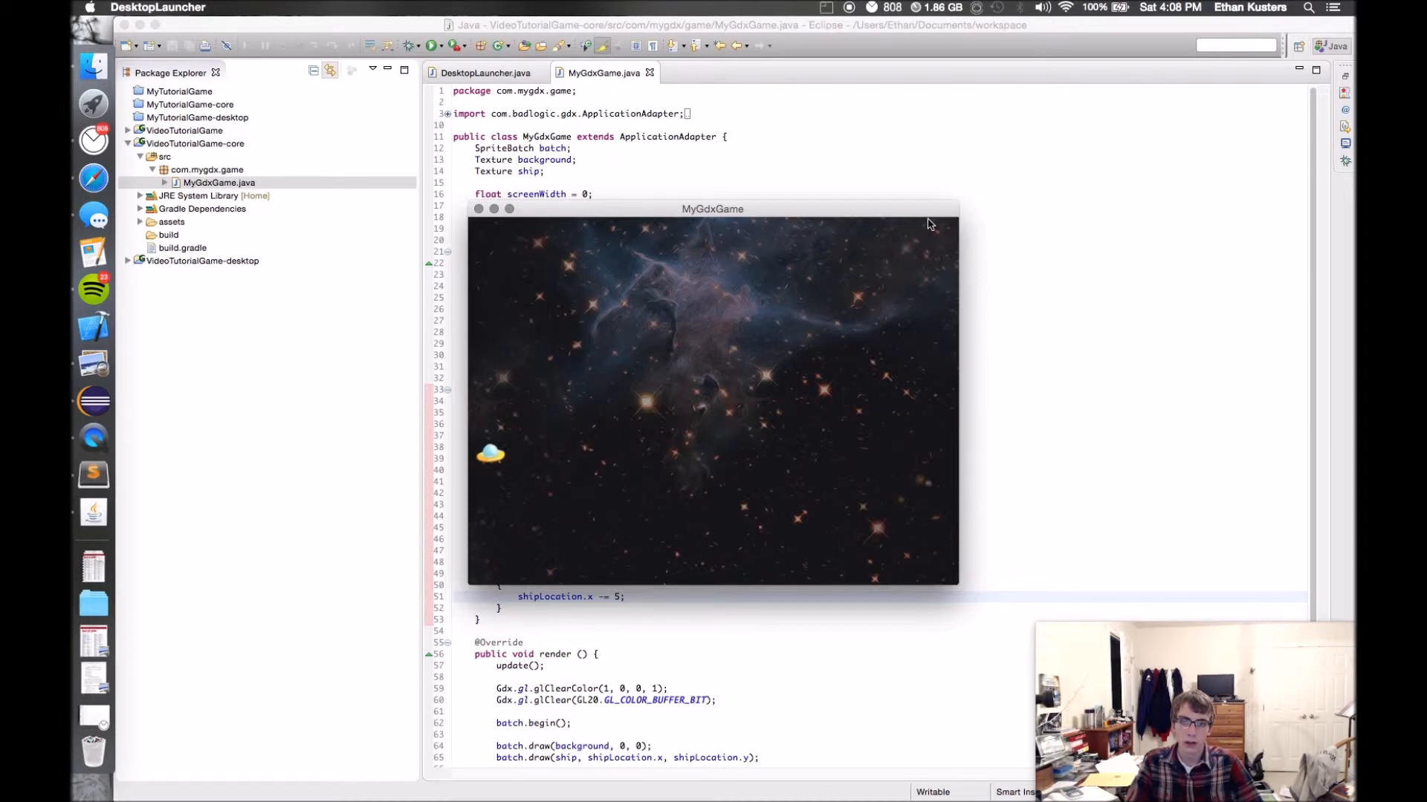
key(Right)
key(Right)
key(Right)
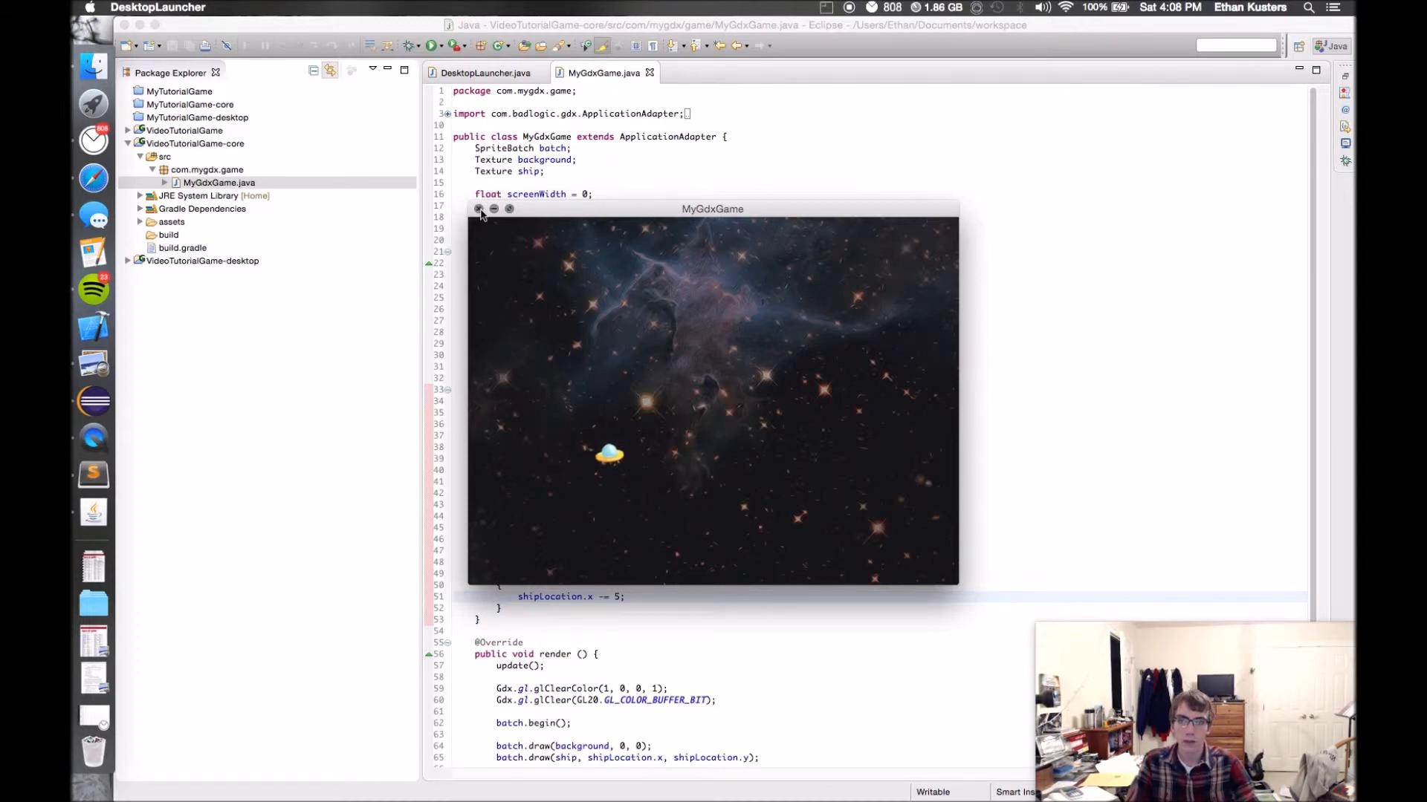
click(480, 210)
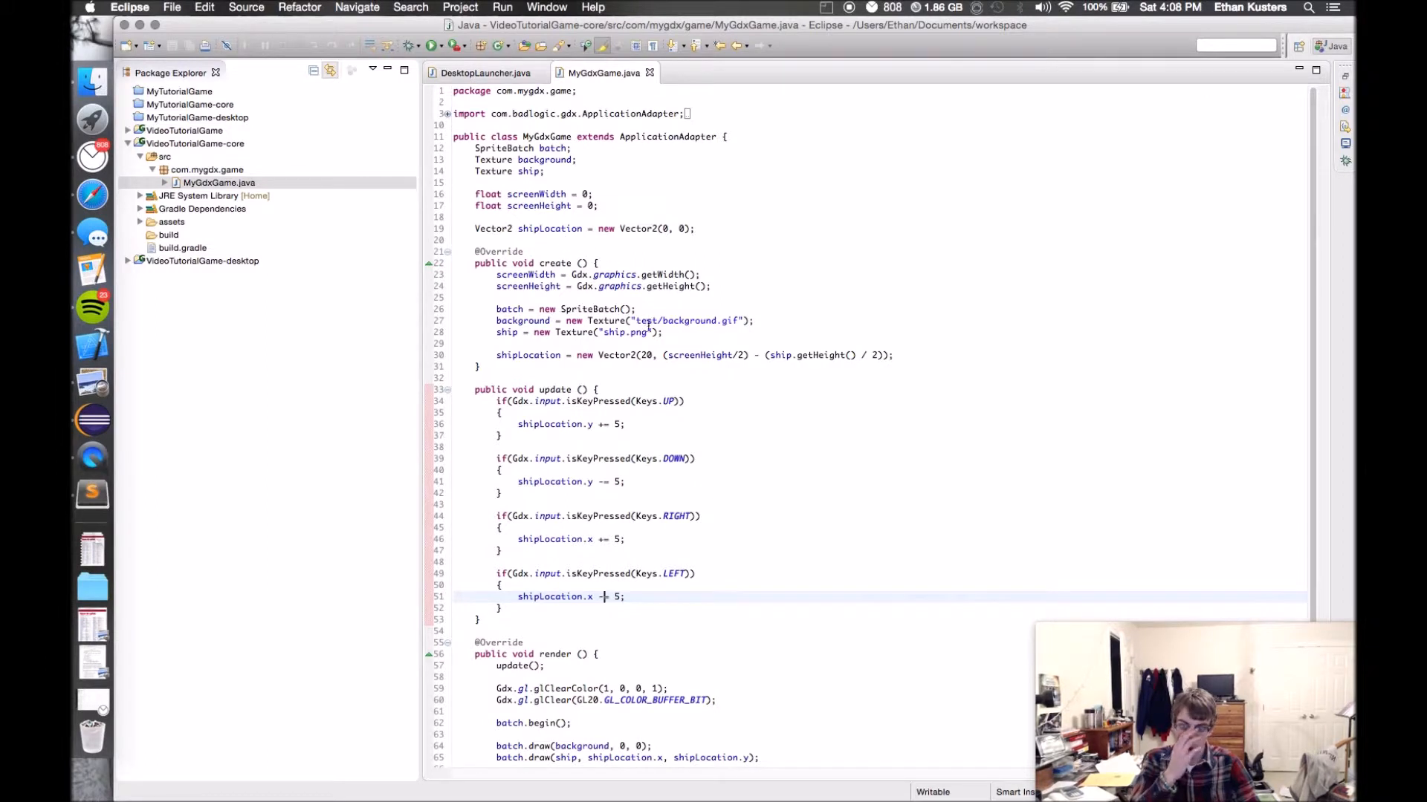
- Inside the Keys.UP block, start an if(shipLocation.y < screenHeight) { condition above the move statement
click(570, 391)
click(493, 403)
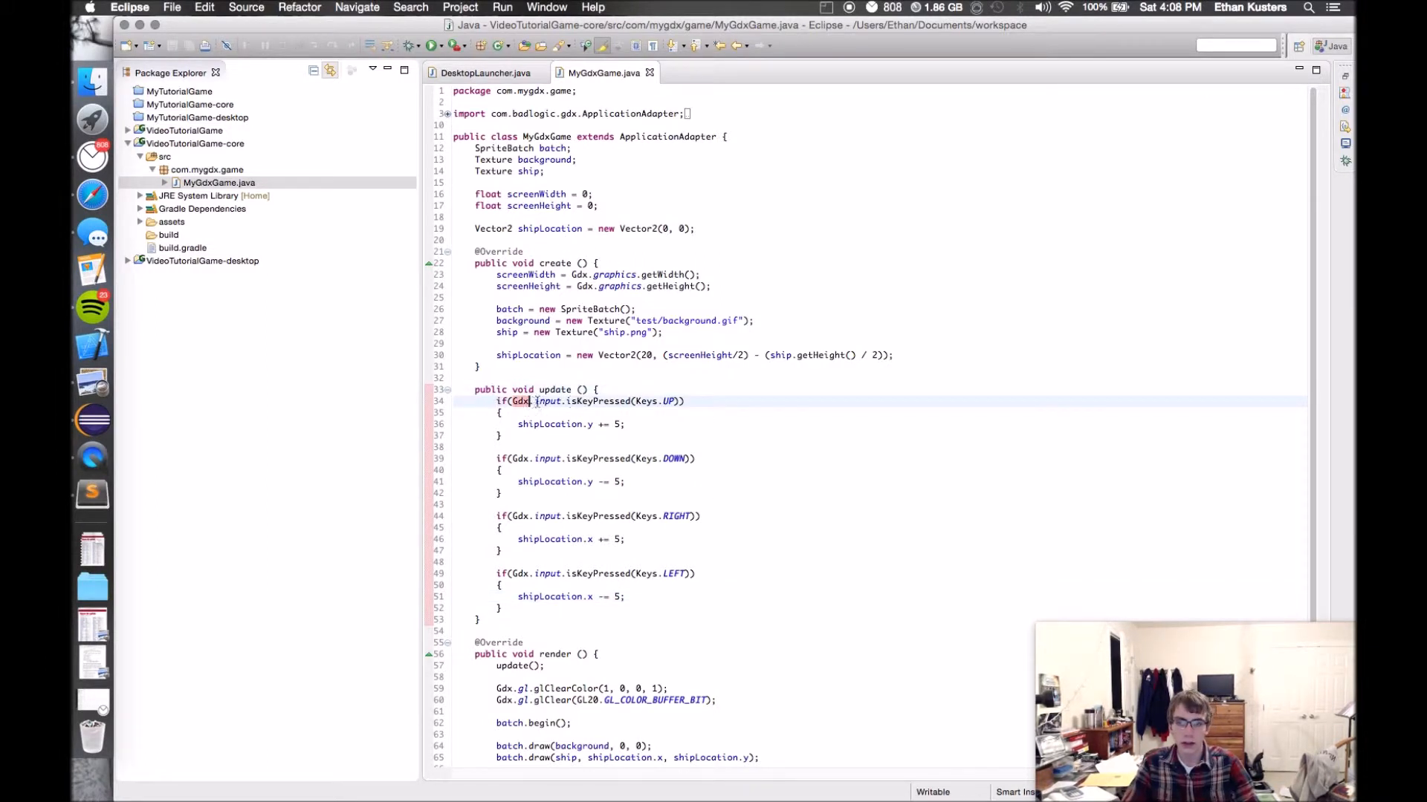
click(645, 402)
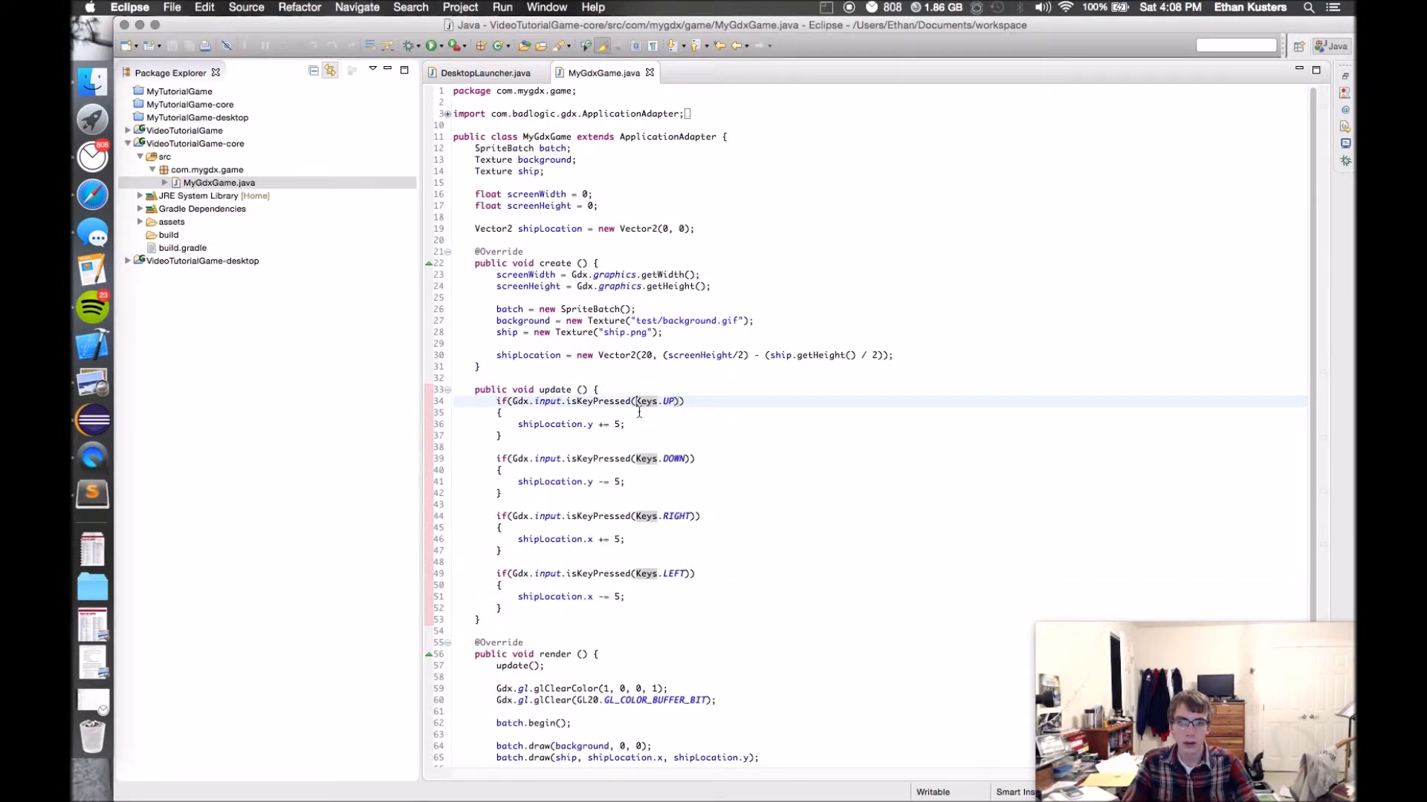
drag(627, 423, 570, 423)
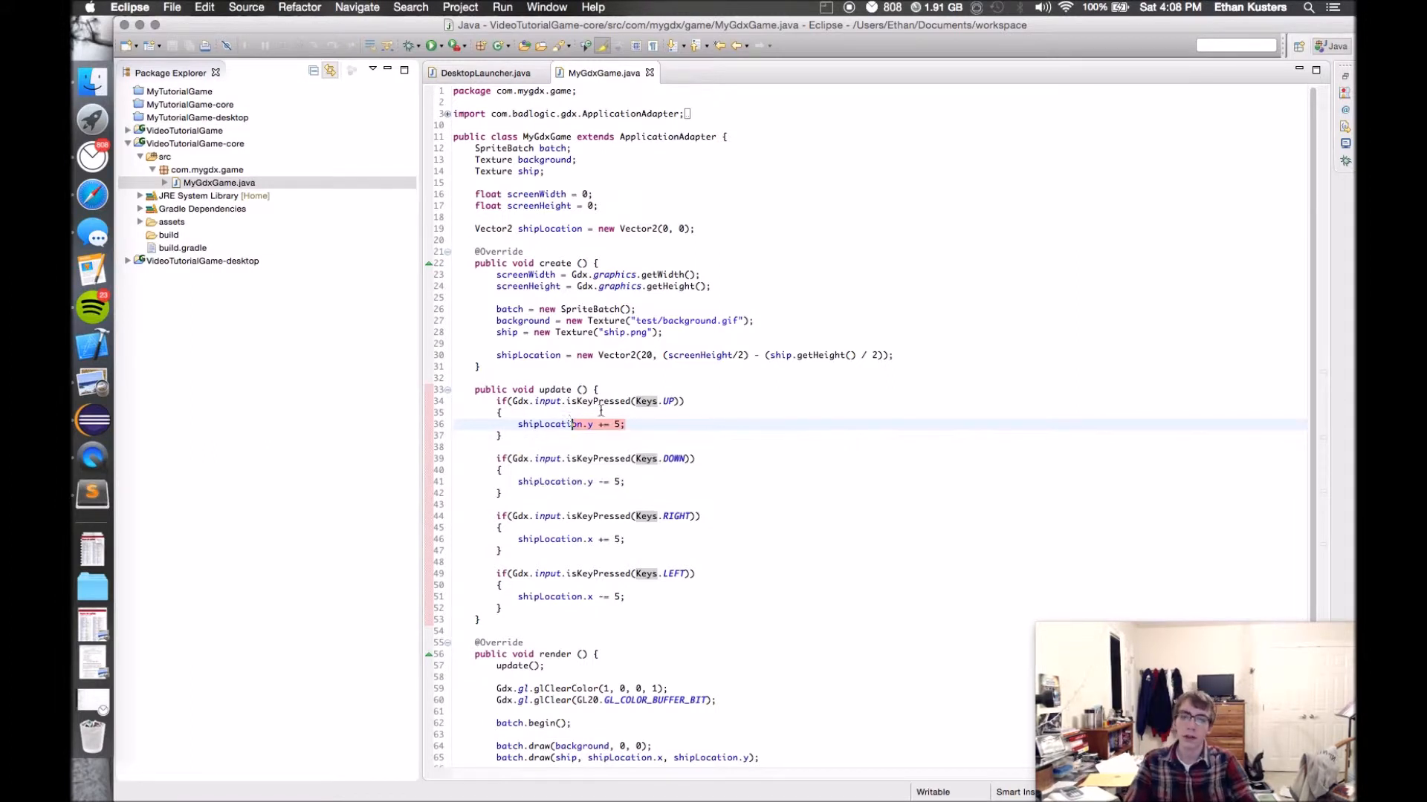
click(602, 414)
key(Return)
text(if(shipLocation.y)
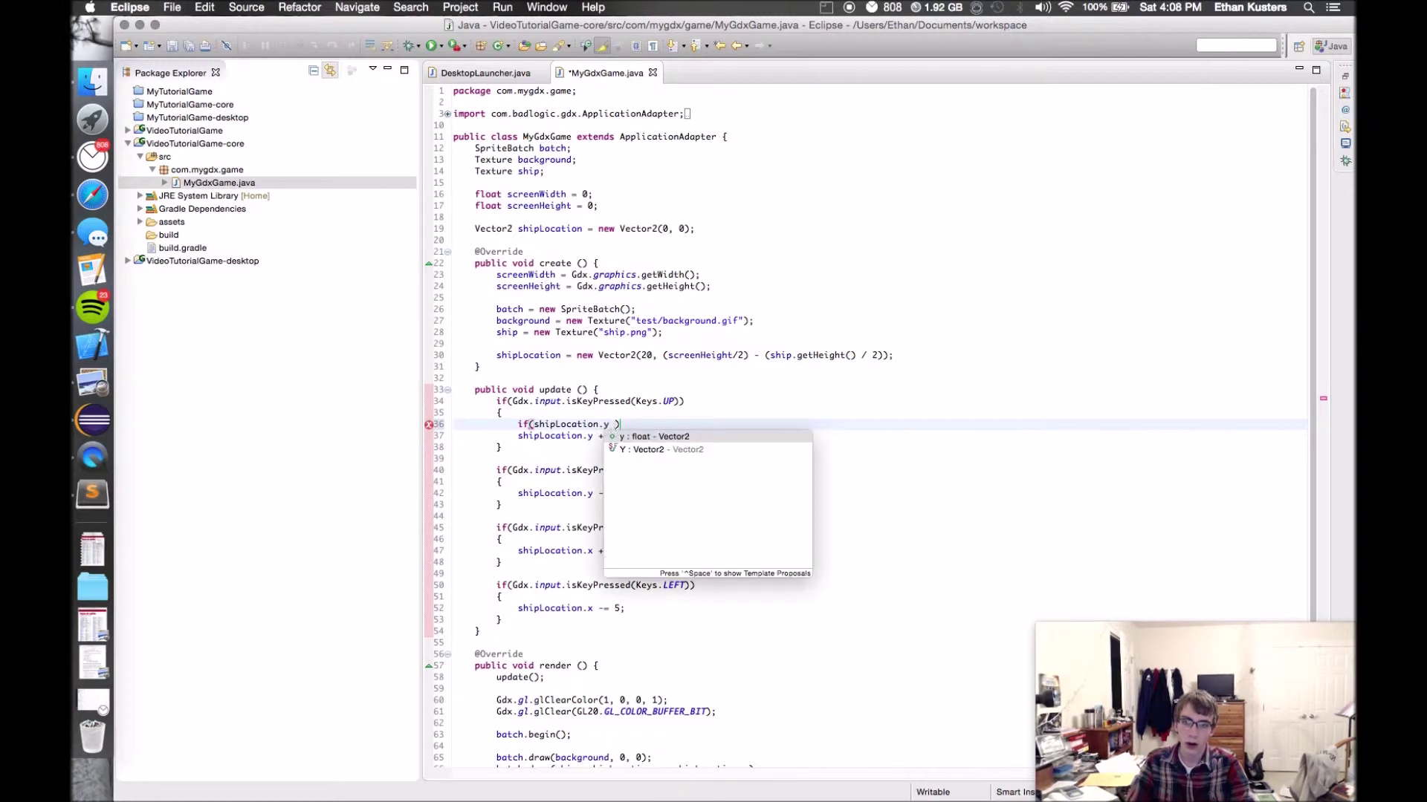
text(y < scr)
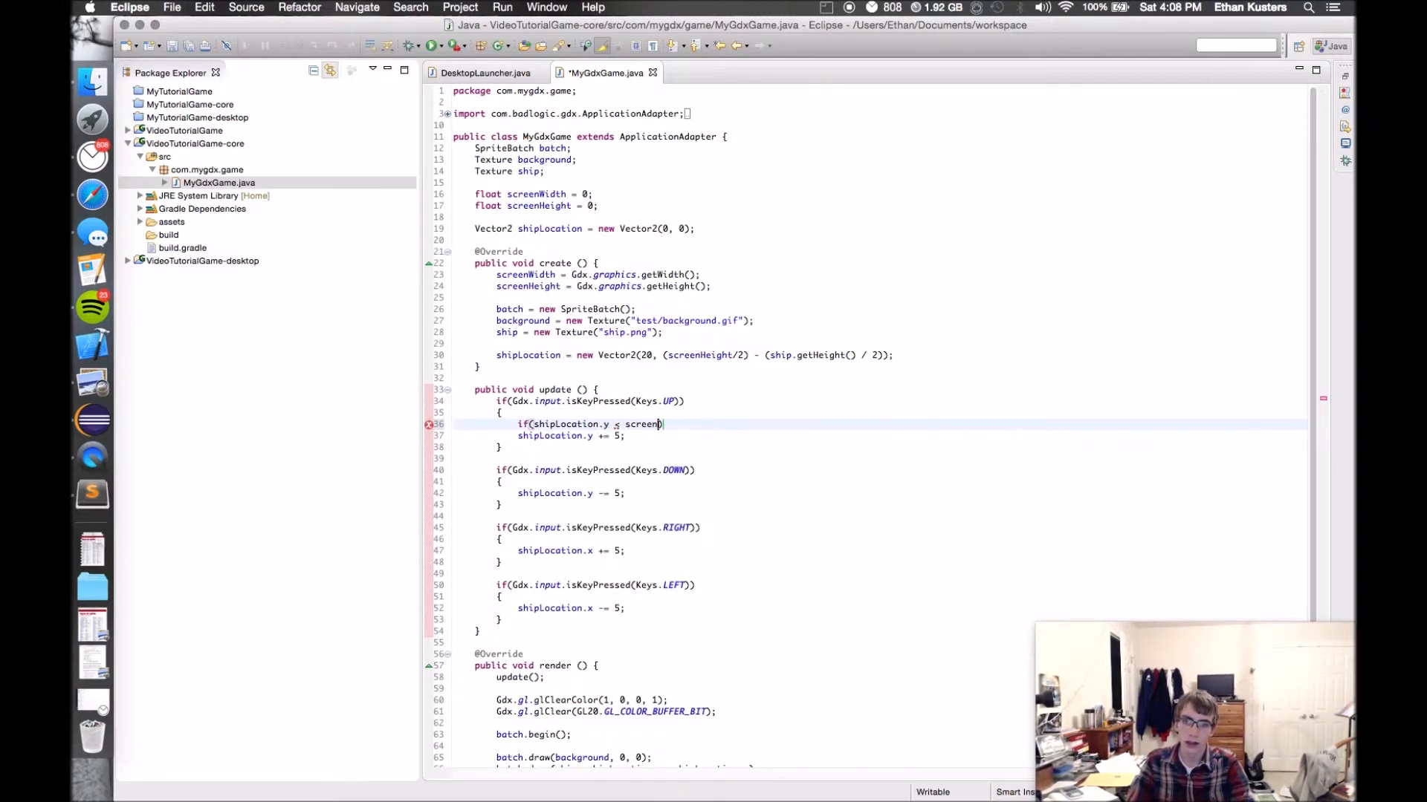
text(eenHeight)
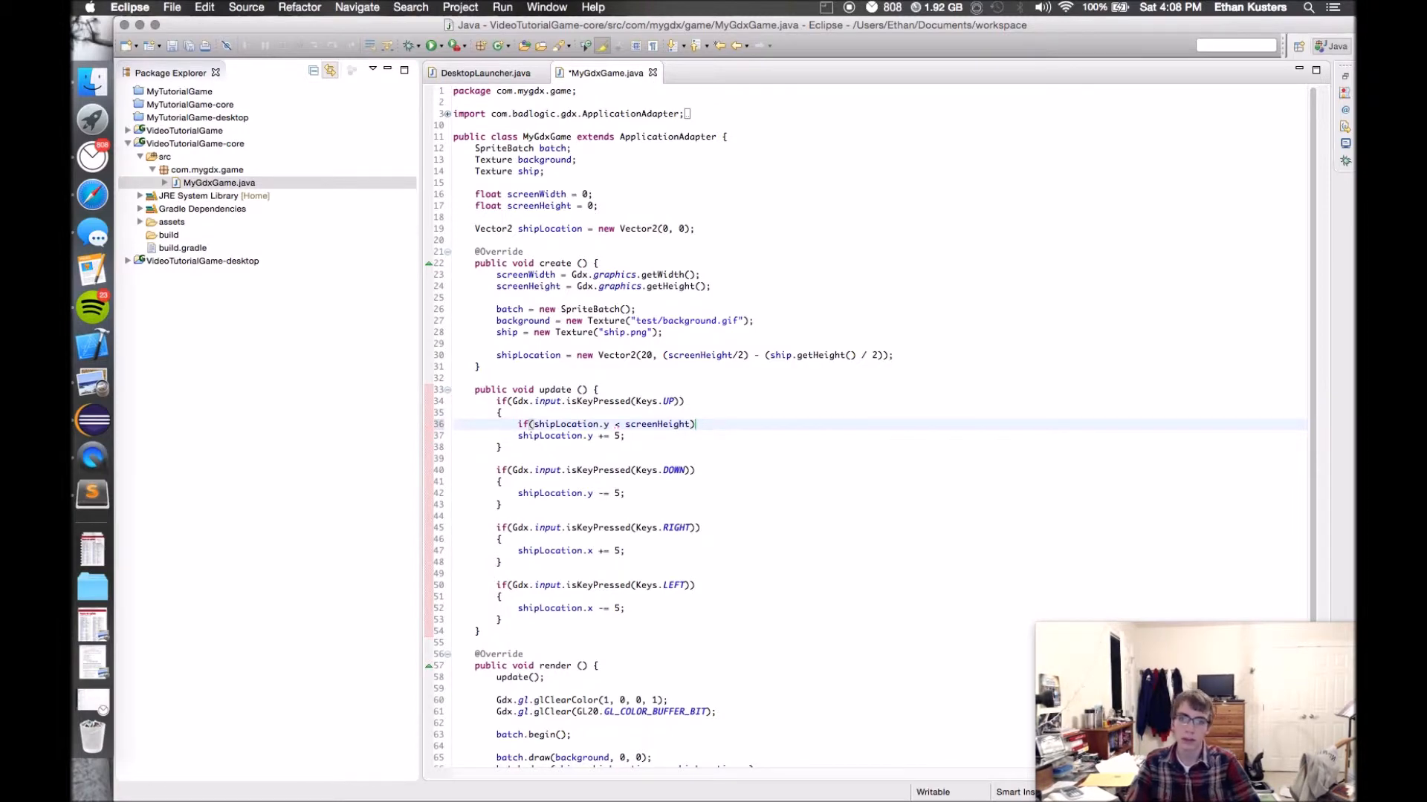
key(Return)
text({)
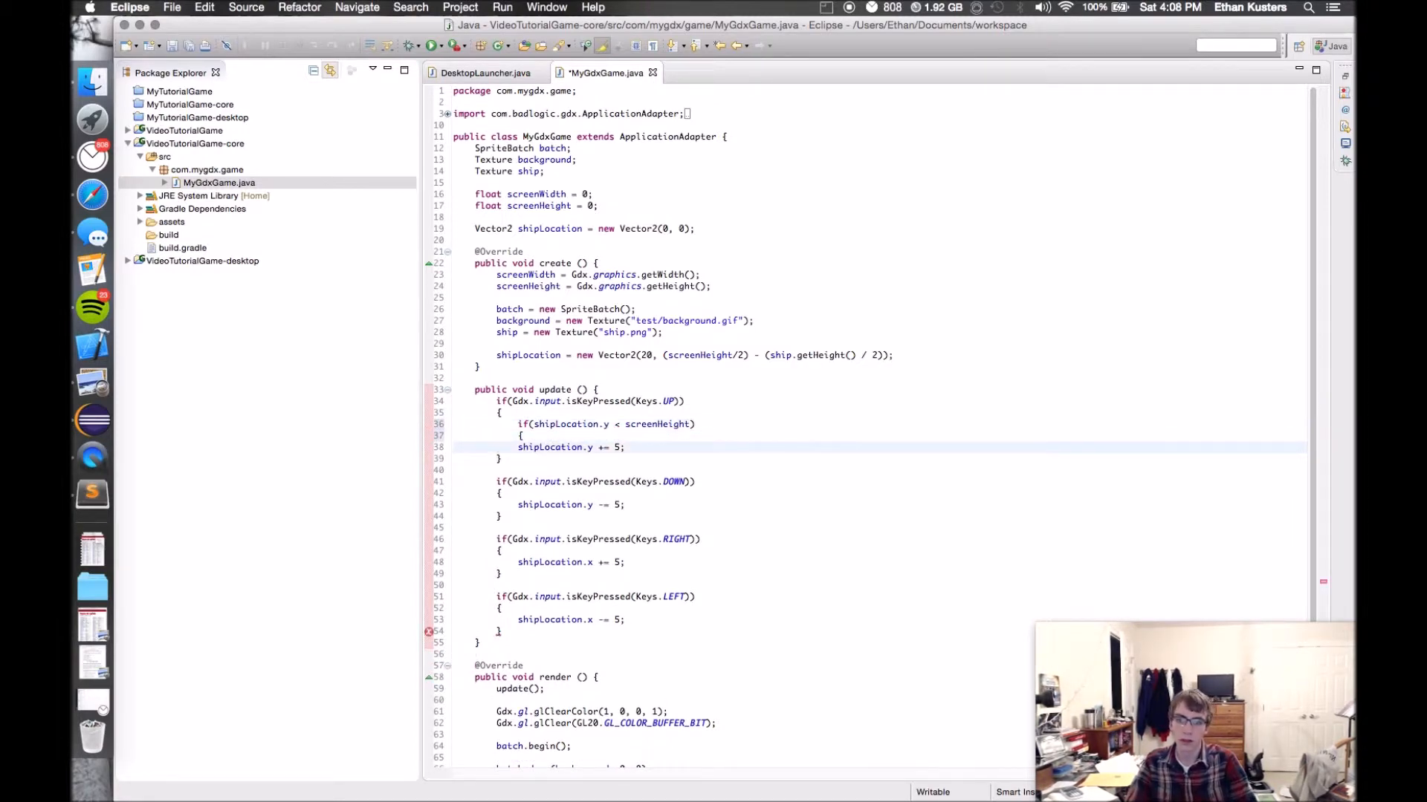
- Close the height condition with a brace and indent shipLocation.y += 5 inside it
key(super+Down)
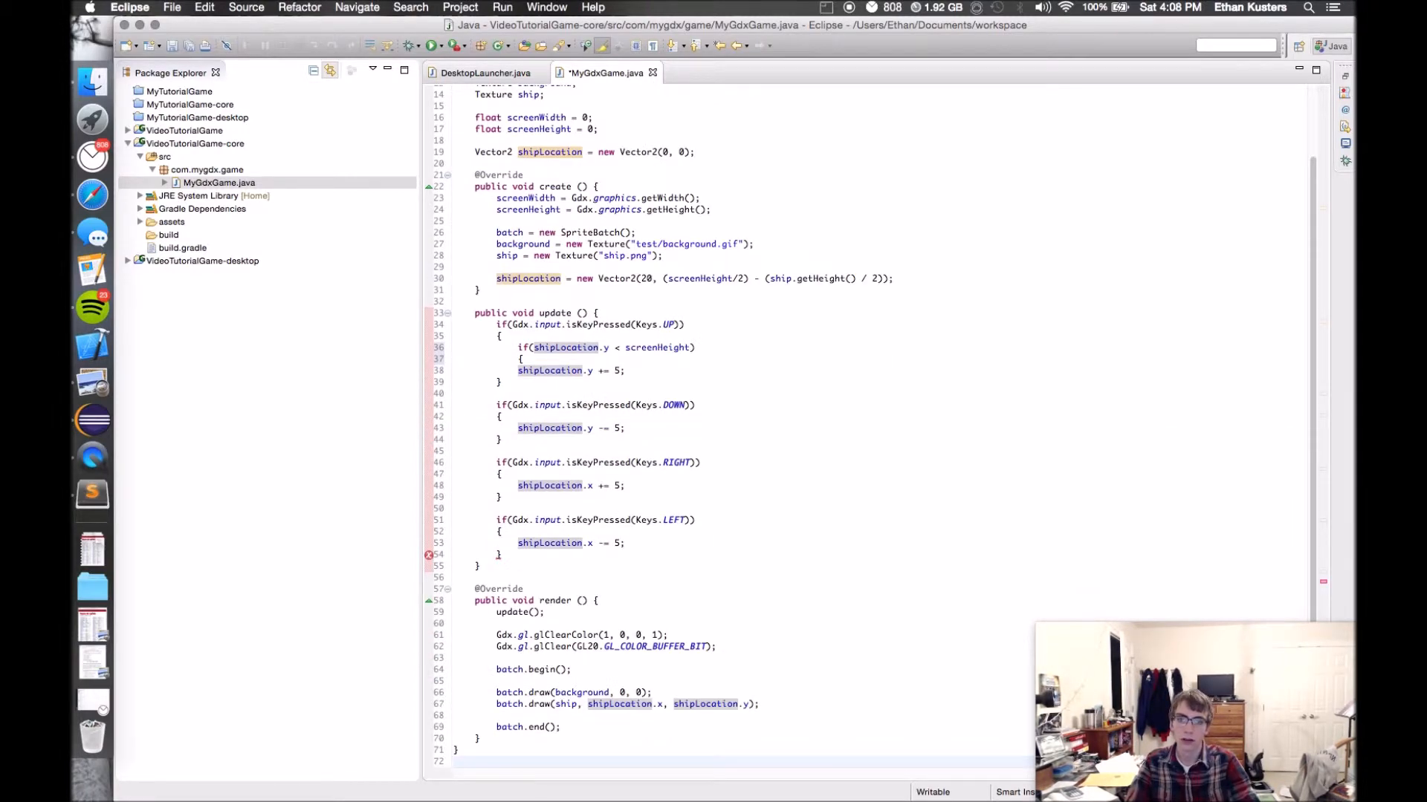
click(650, 372)
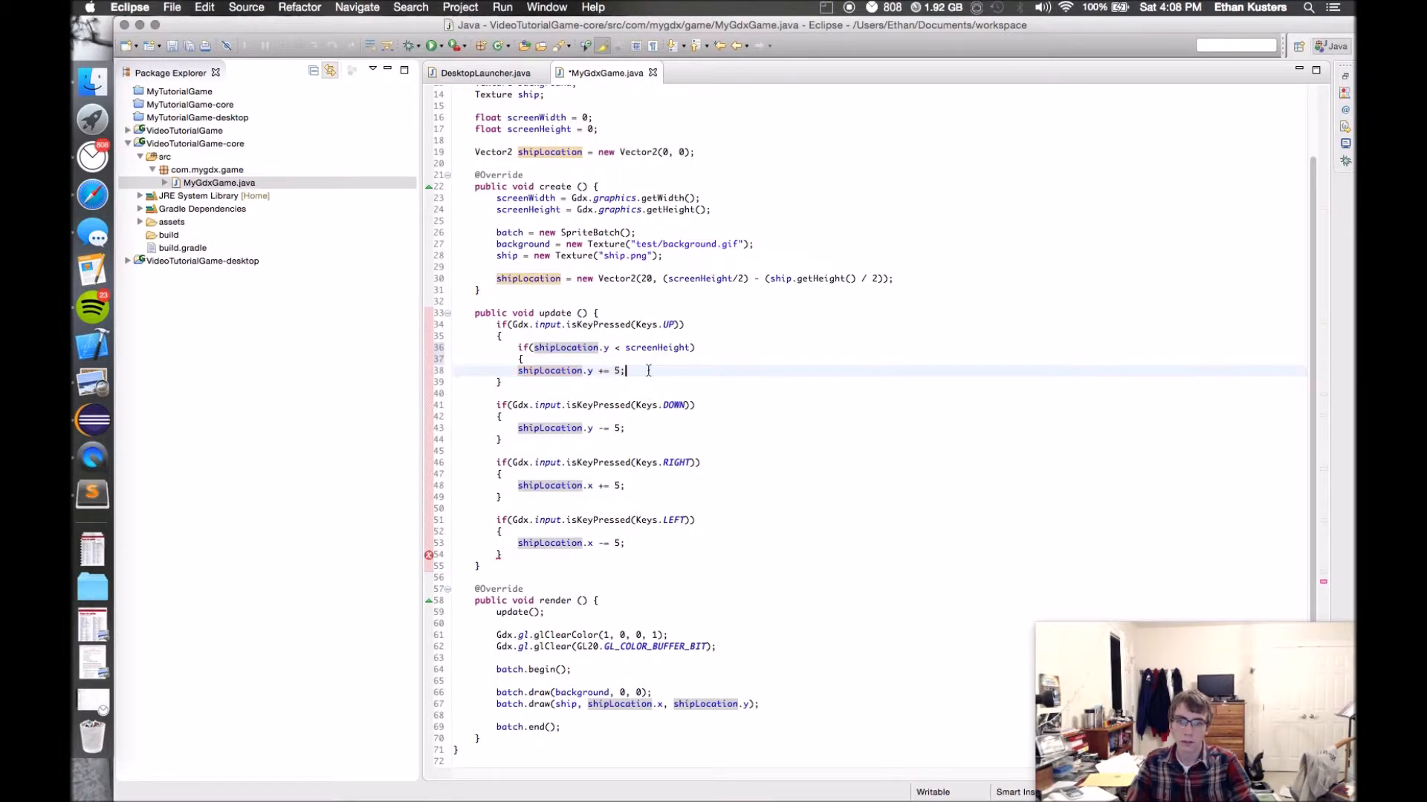
text(})
key(Return)
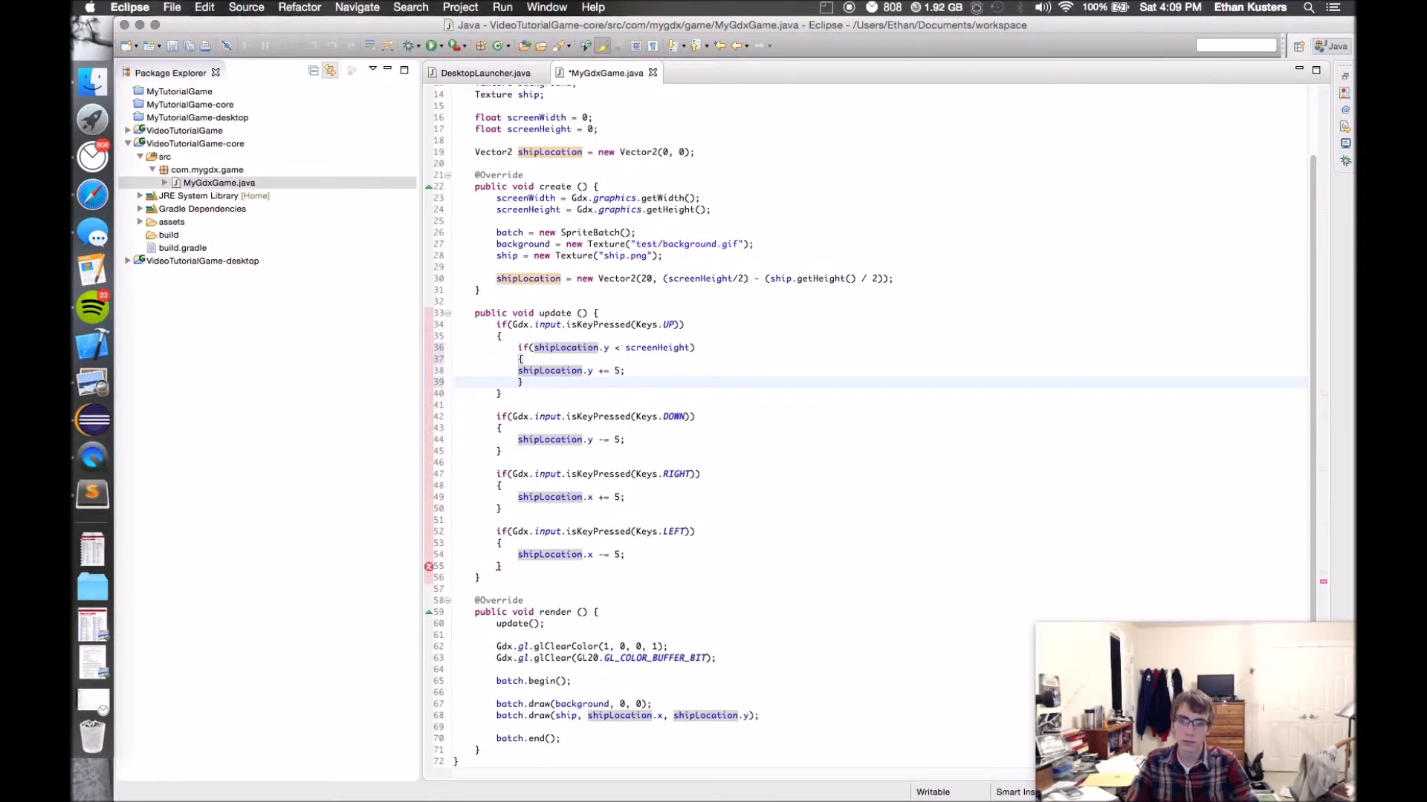
key(Up)
key(Tab)
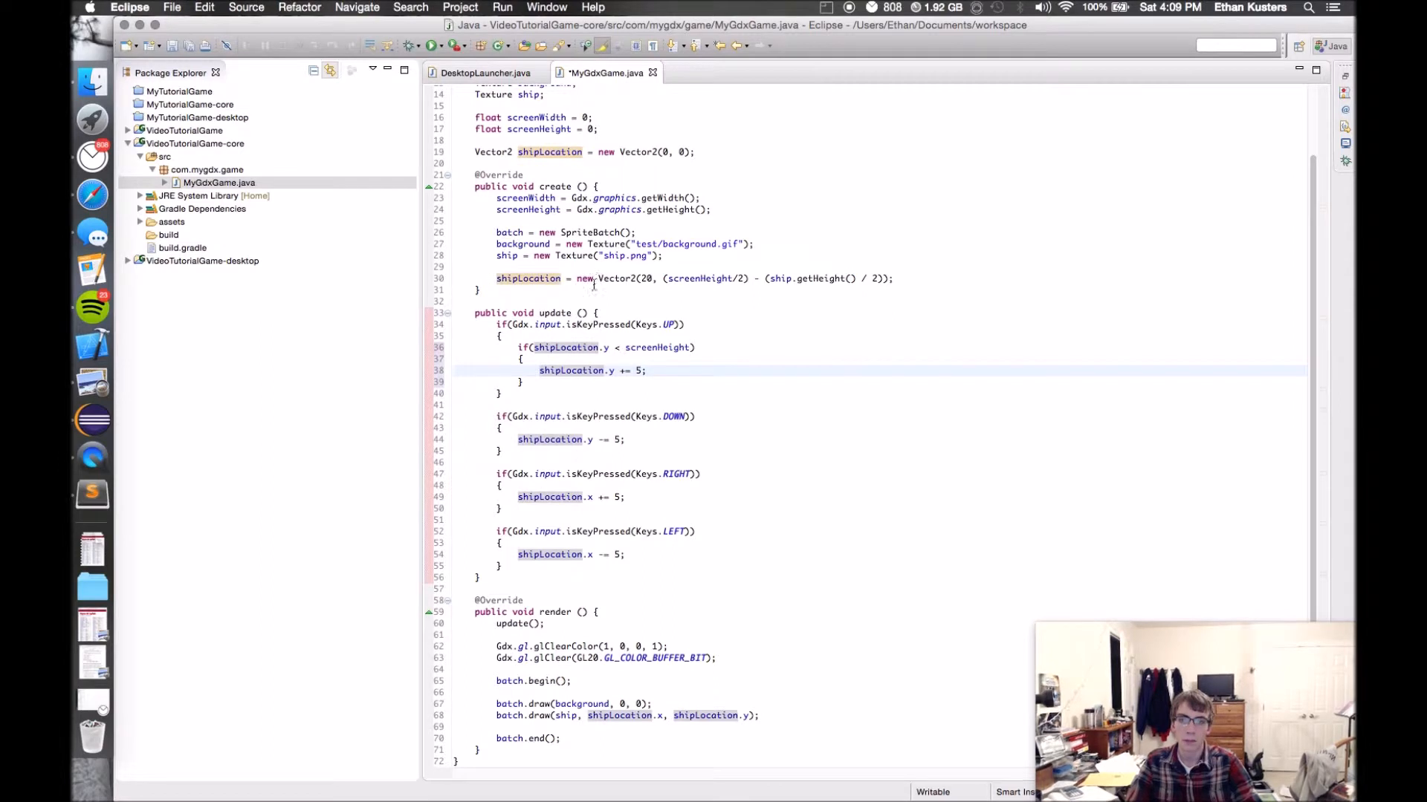
click(624, 348)
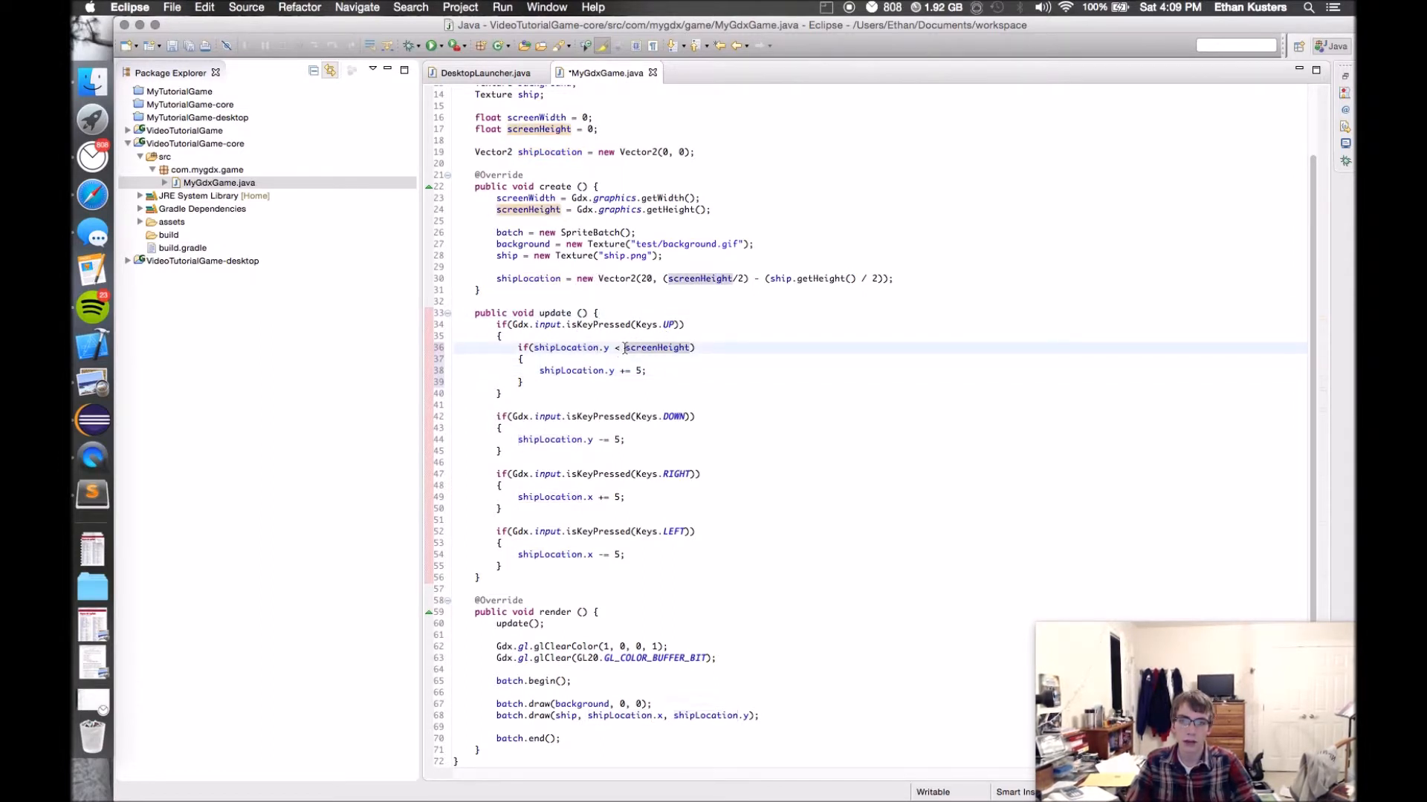
click(445, 45)
- Run DesktopLauncher, fly the ship to the top edge to check the boundary, then close the game
click(513, 61)
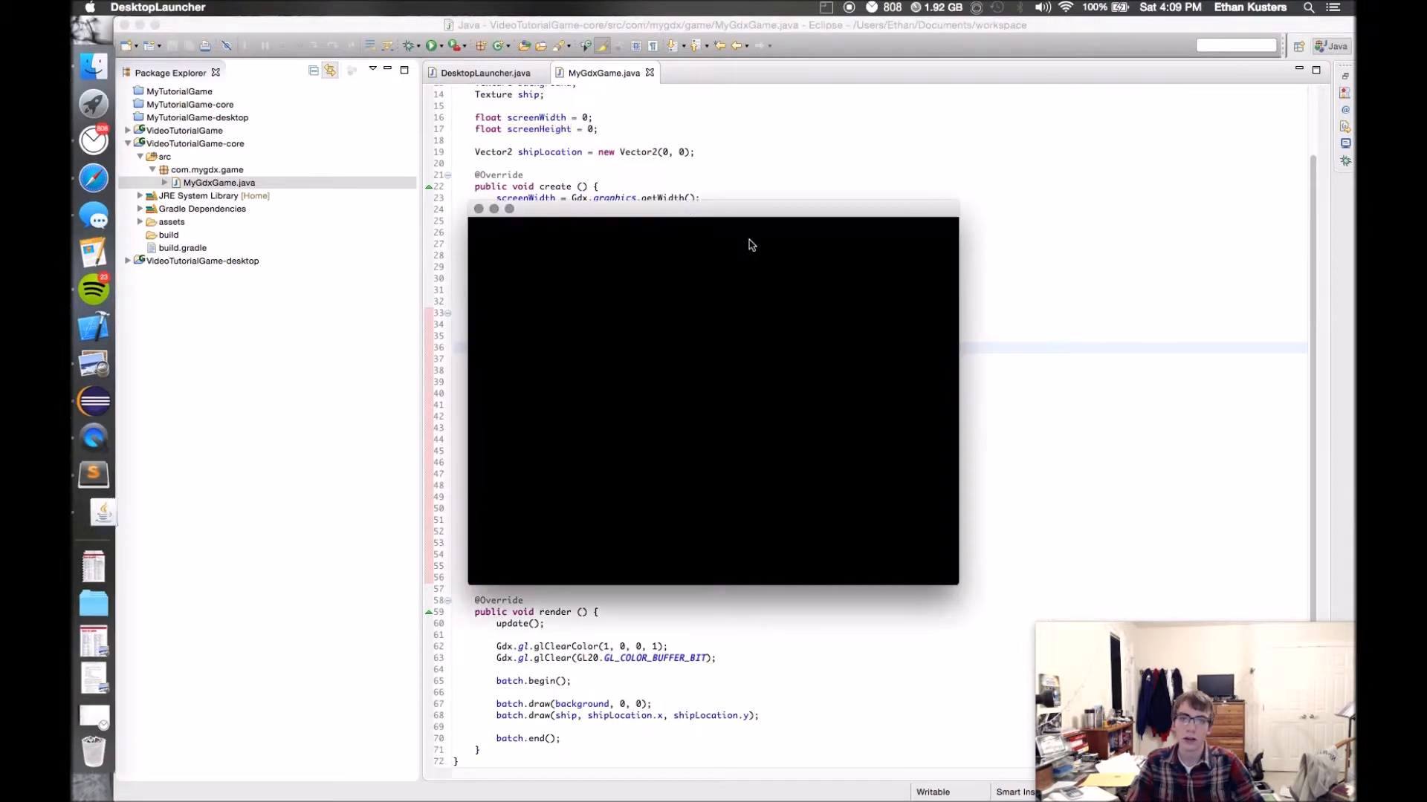
key(Up)
key(Up)
key(Up)
key(Up)
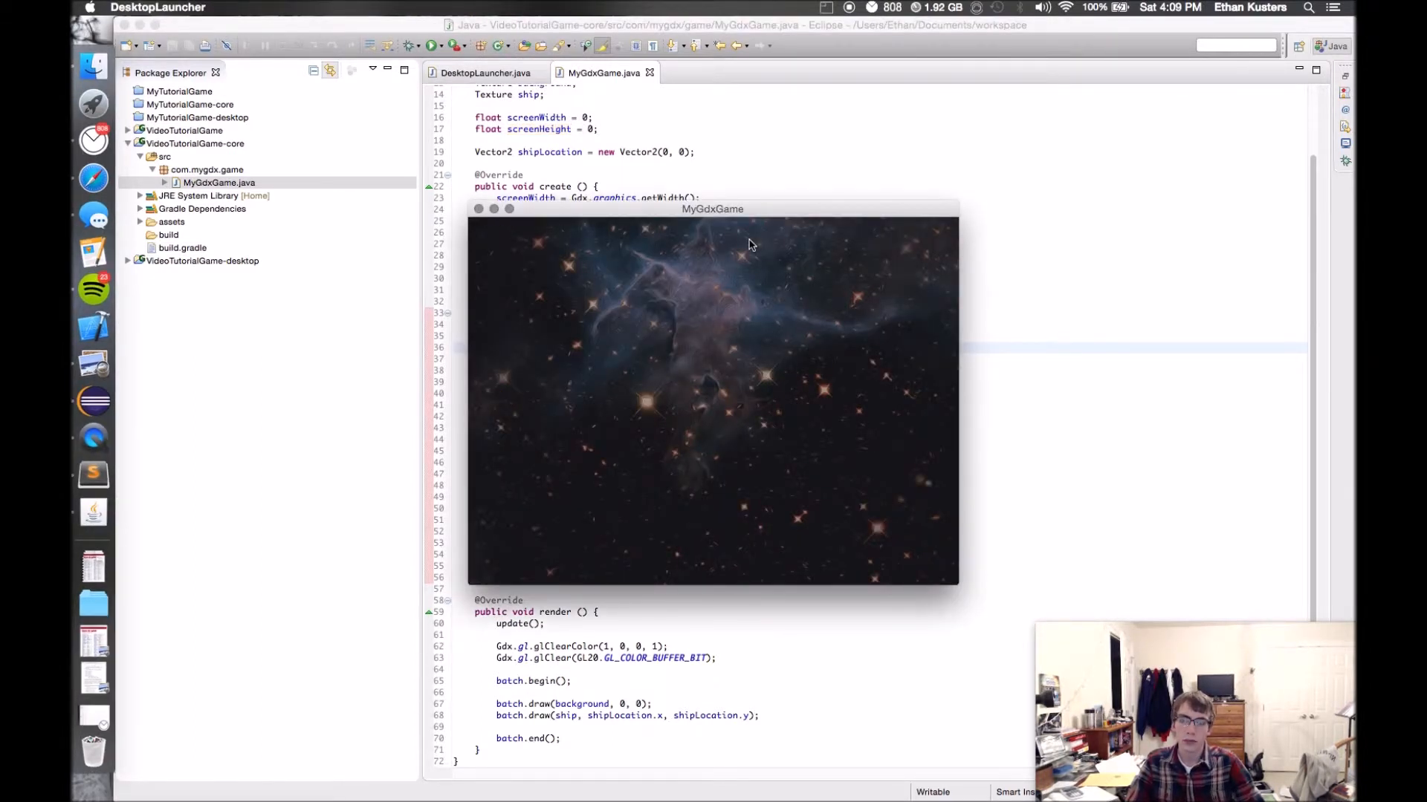
key(Down)
key(Down)
key(Up)
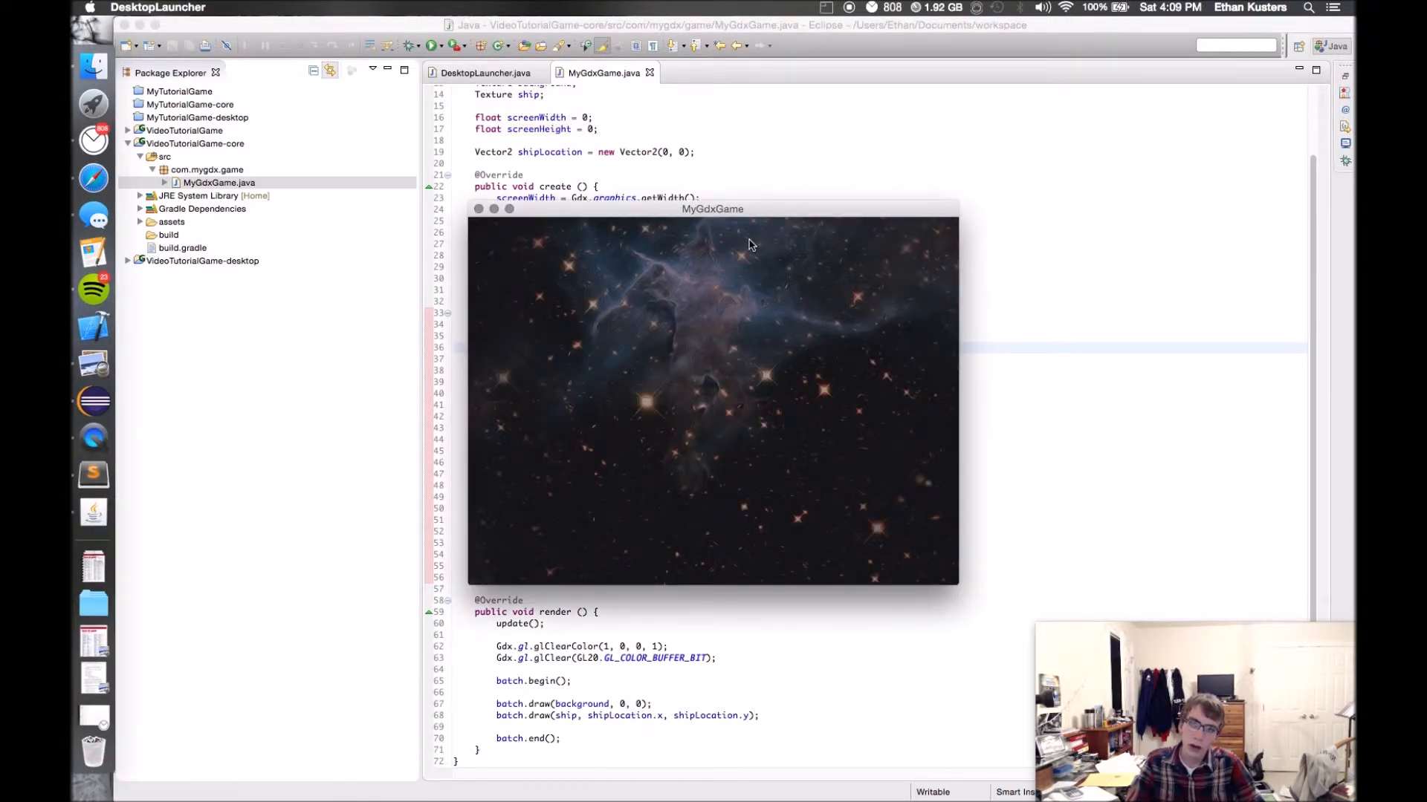
click(479, 210)
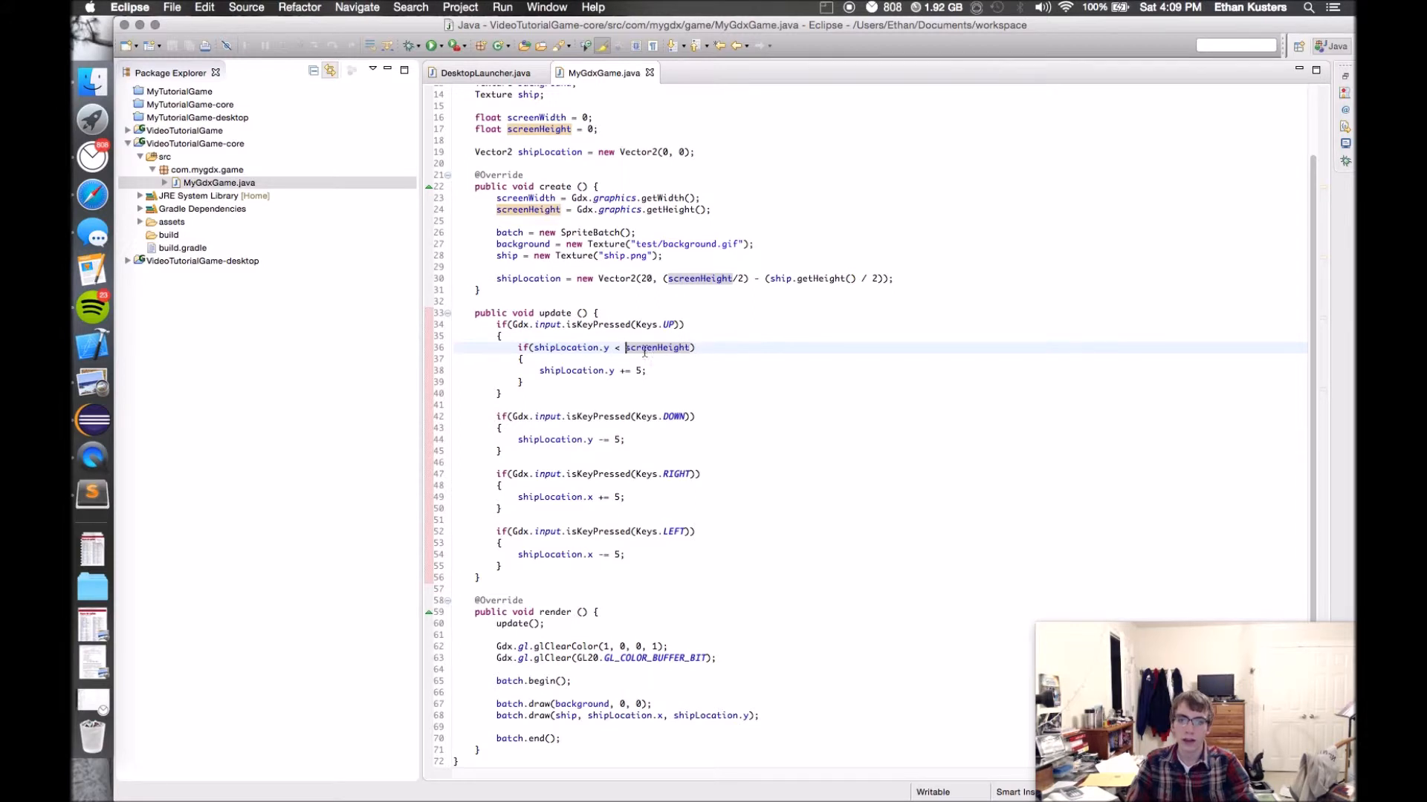
text(()
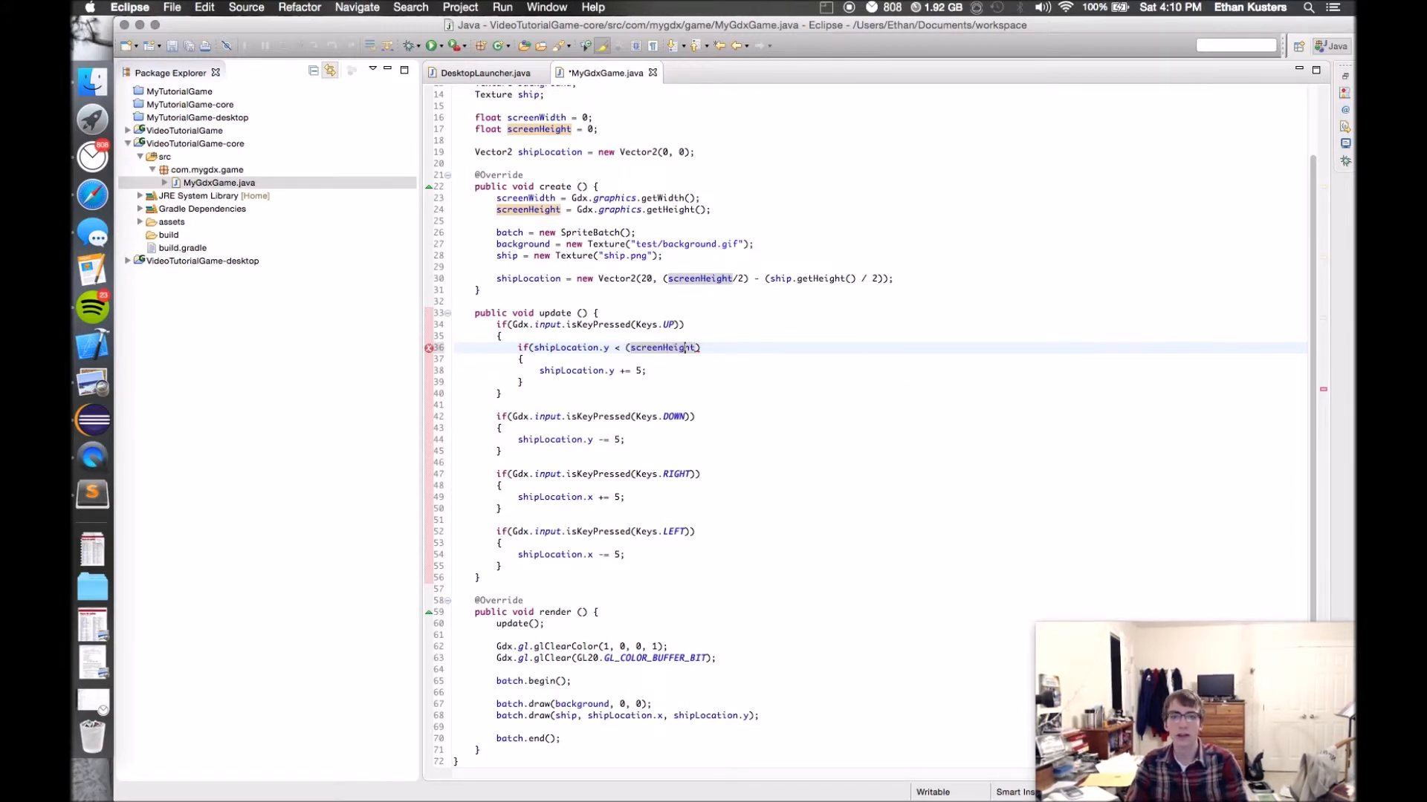
text( - ship)
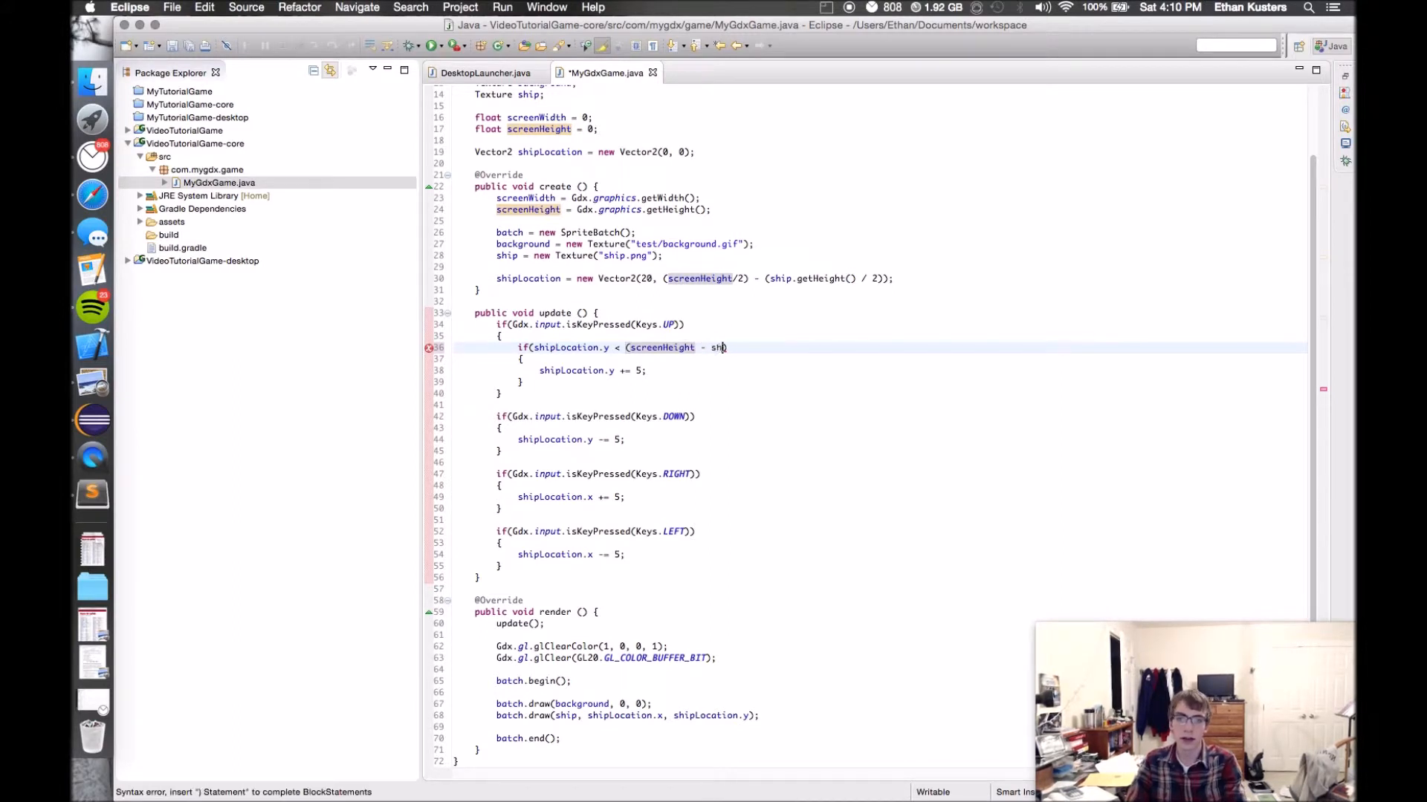
text(.getHeight)
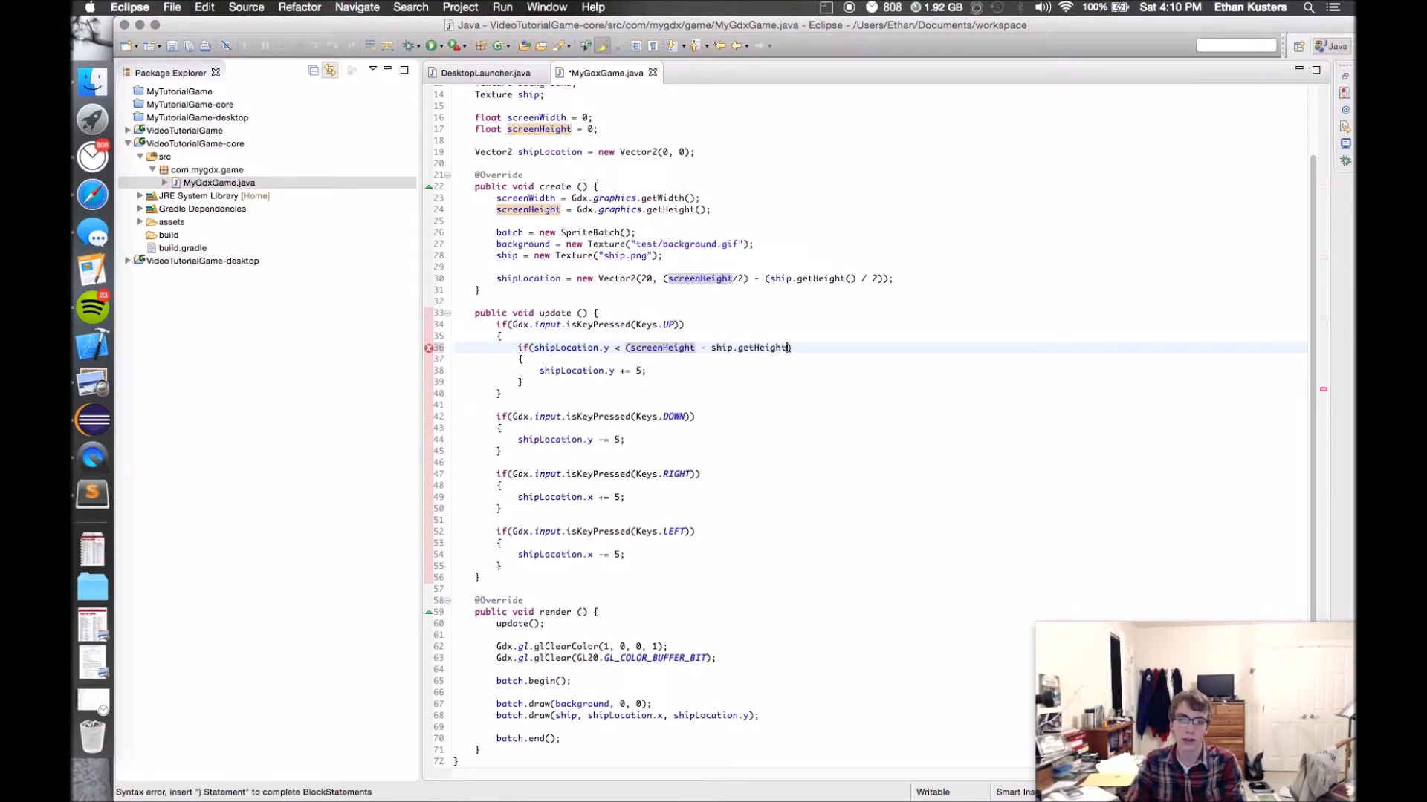
text(()))
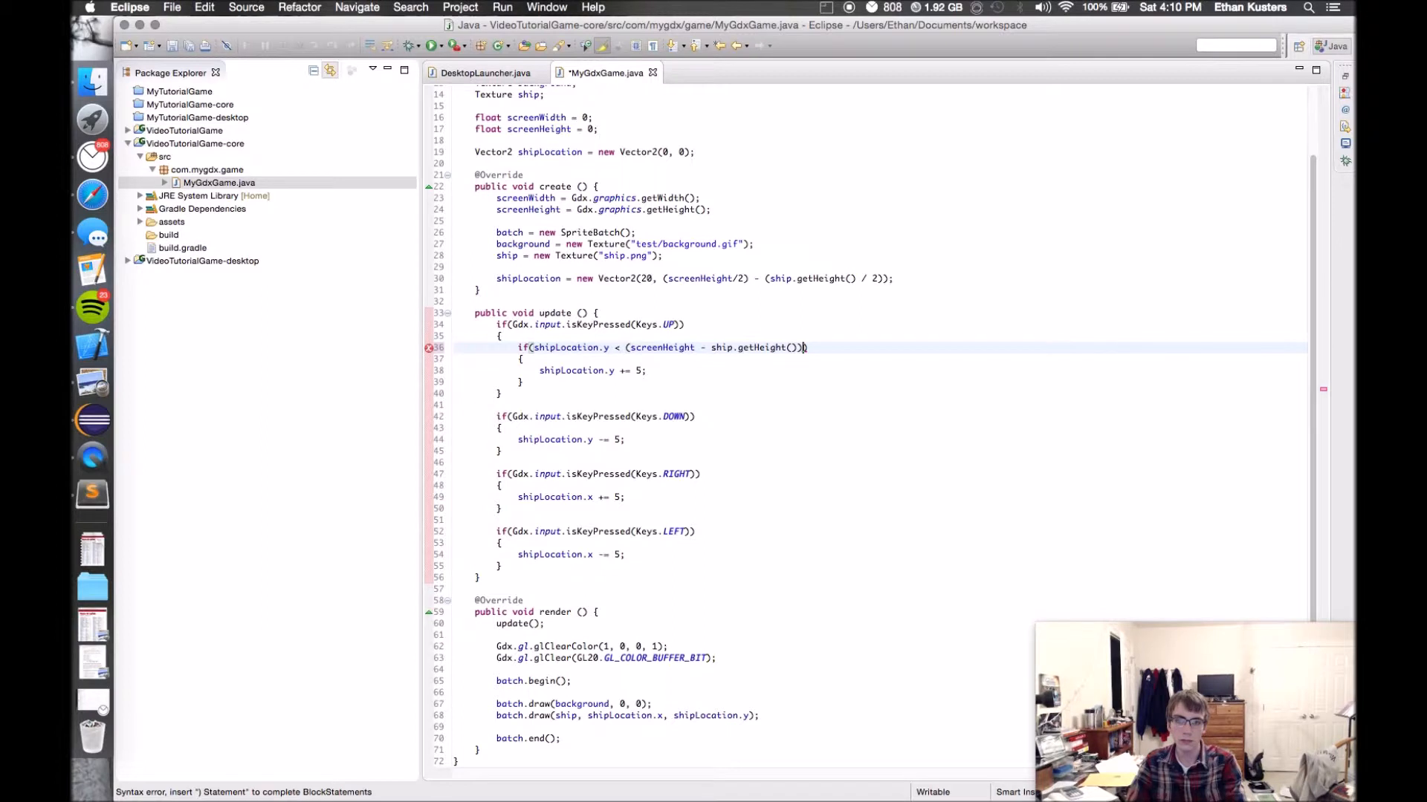
text())
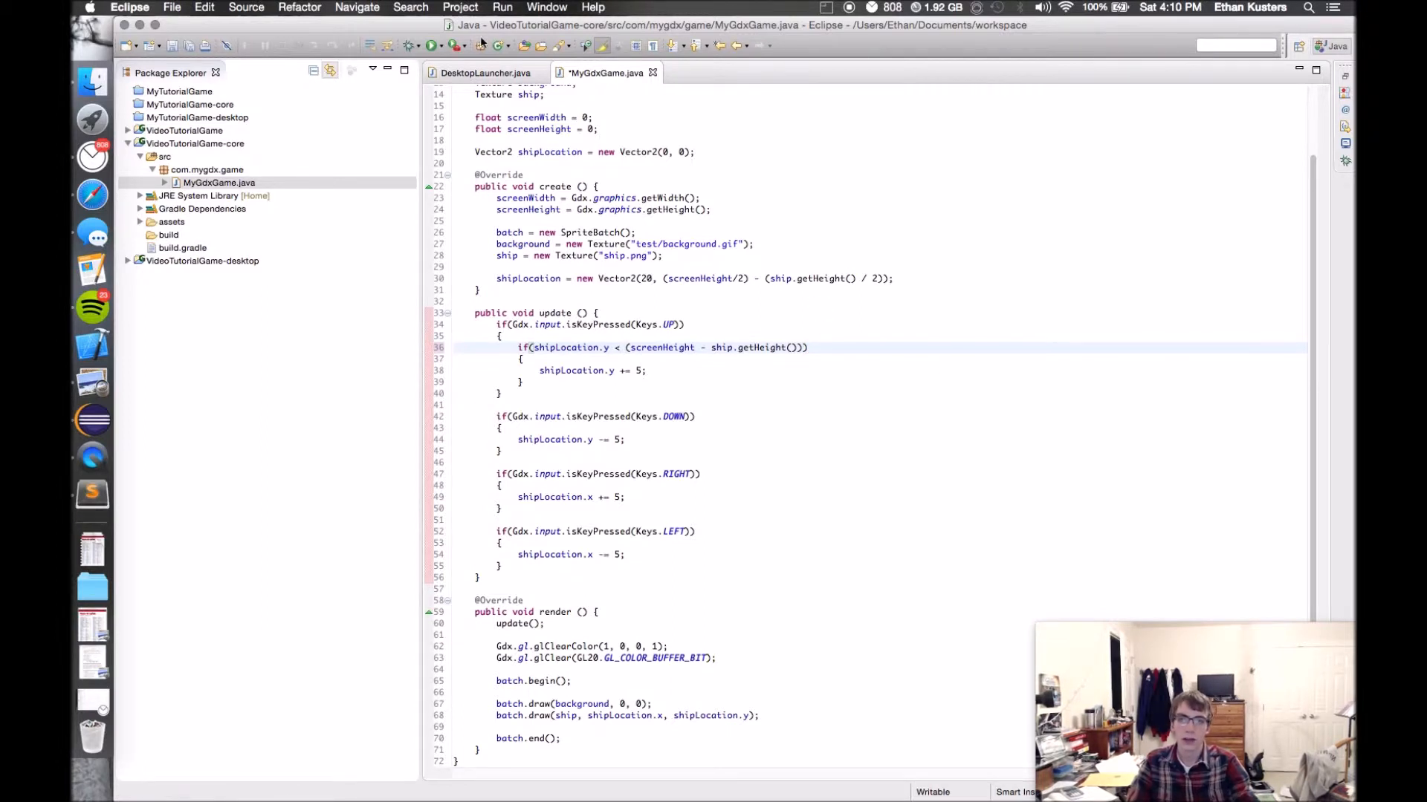
- Save the UP condition shipLocation.y < (screenHeight - ship.getHeight()) and relaunch the game
key(super+s)
click(446, 46)
click(490, 59)
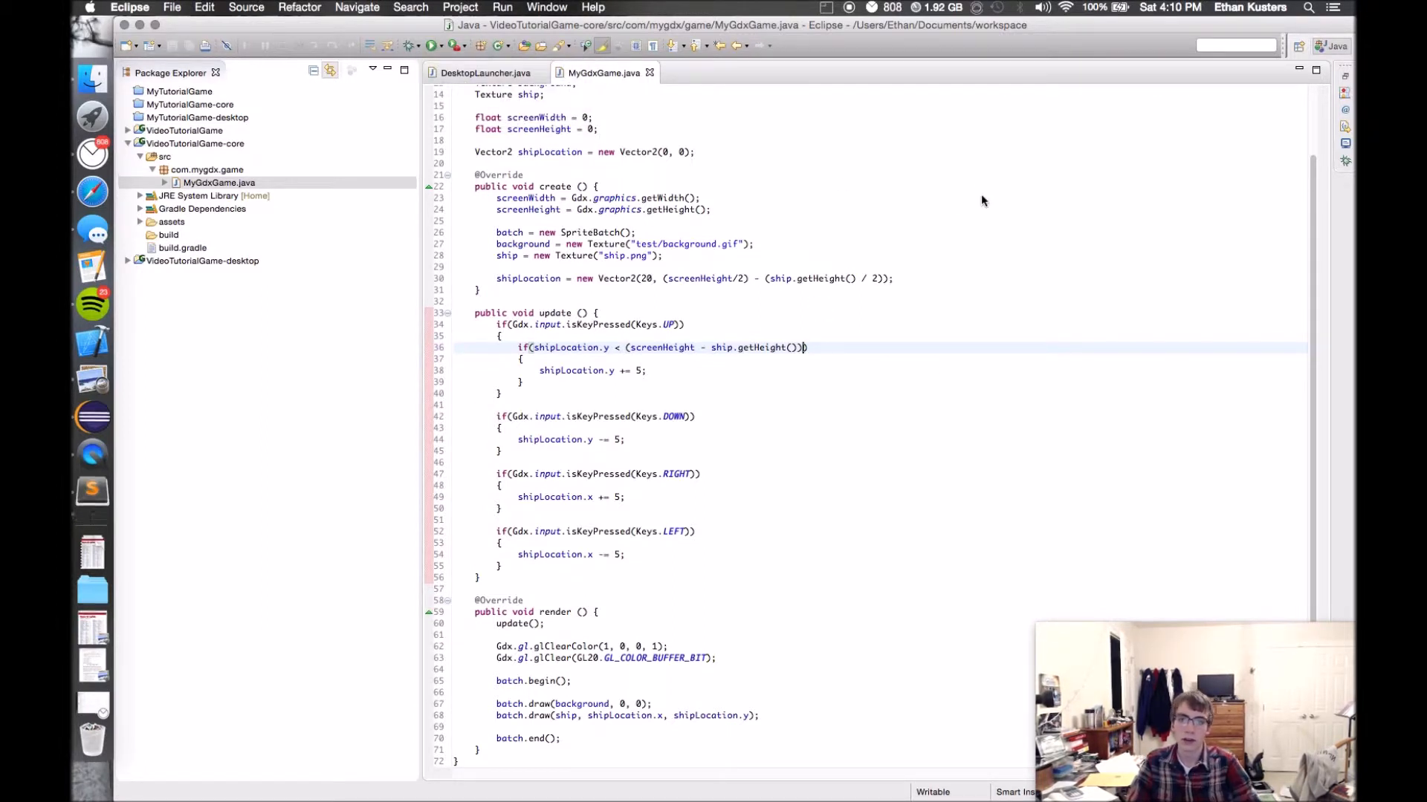
key(Up)
key(Up)
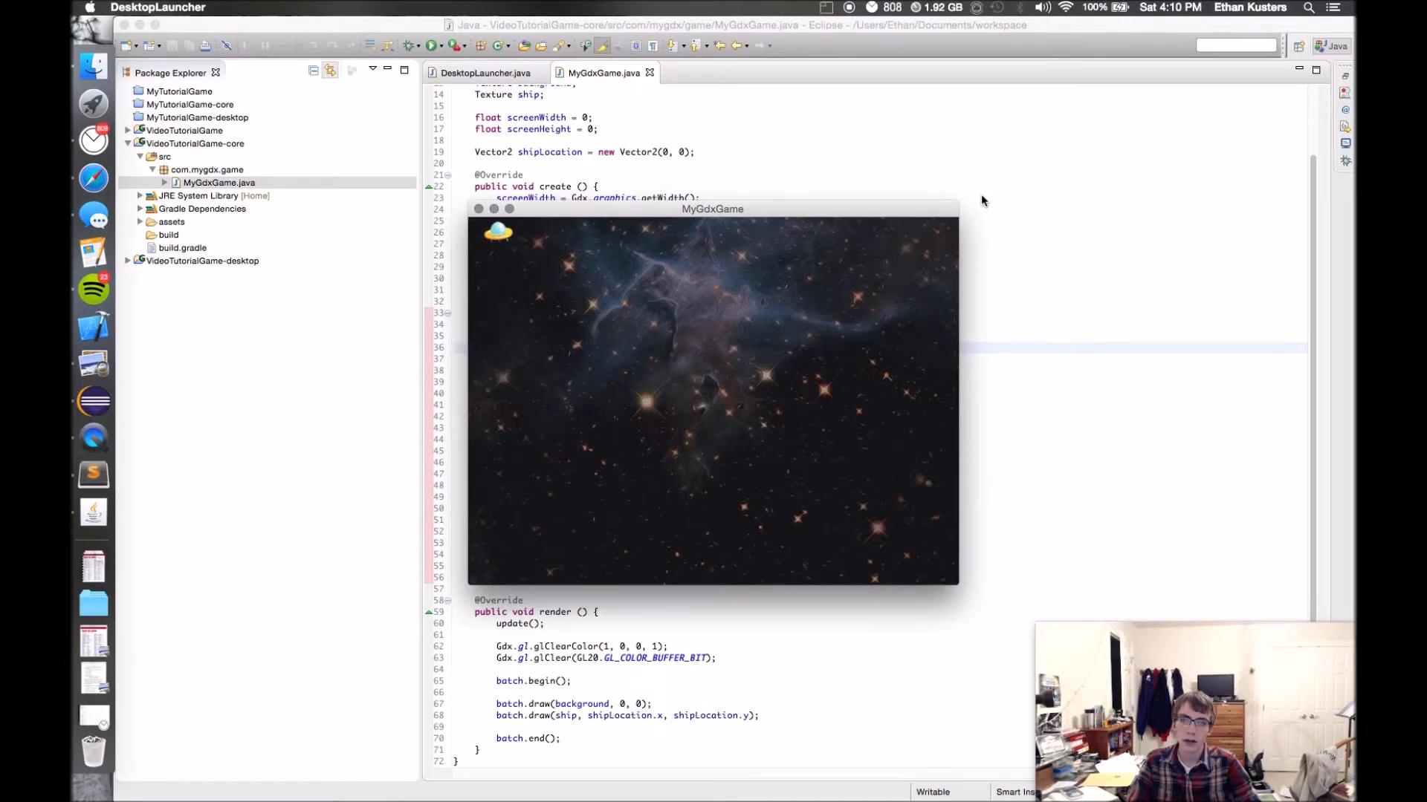
- Fly the ship right and left along the top edge with the arrow keys
key(Right)
key(Right)
key(Right)
key(Right)
key(Left)
key(Left)
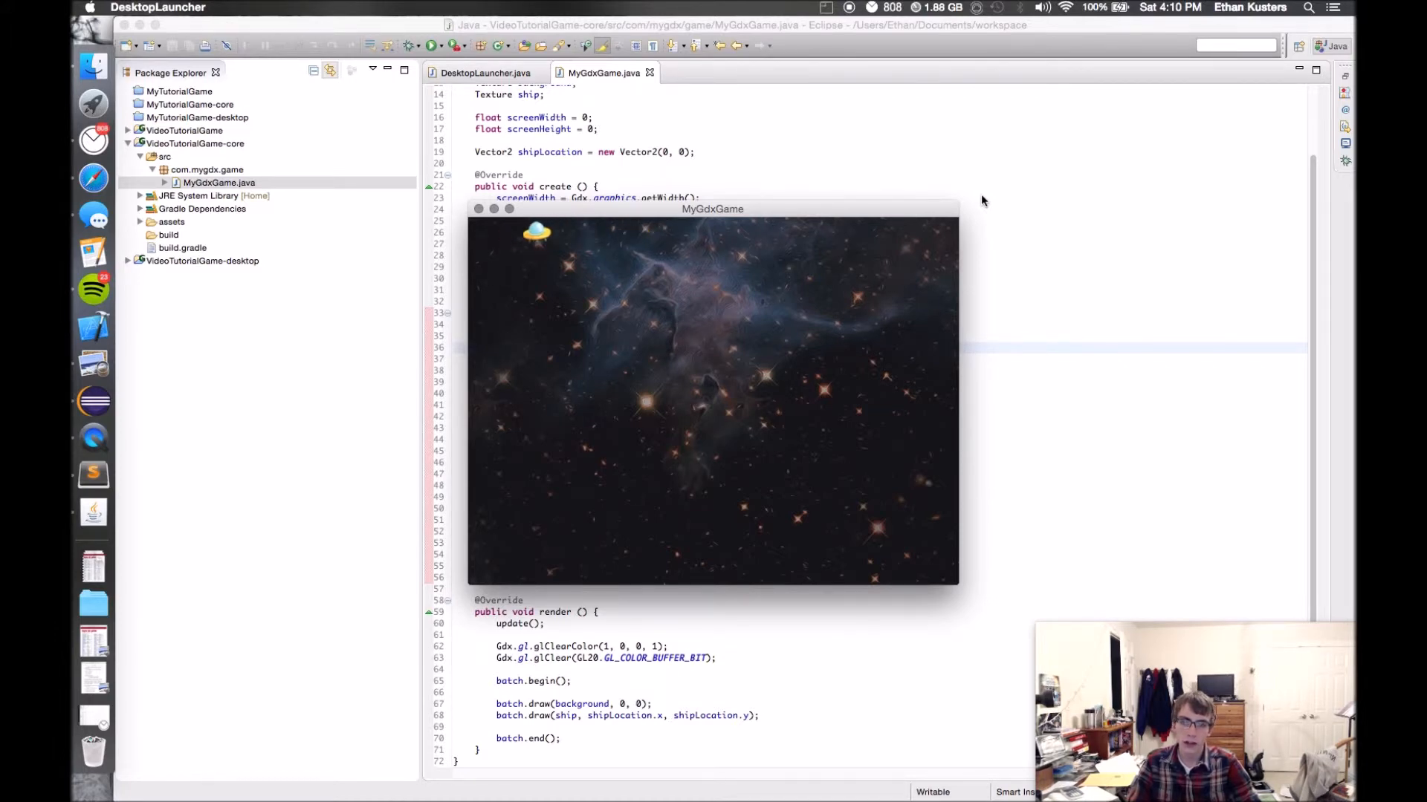
key(Right)
key(Right)
key(Right)
key(Right)
key(Left)
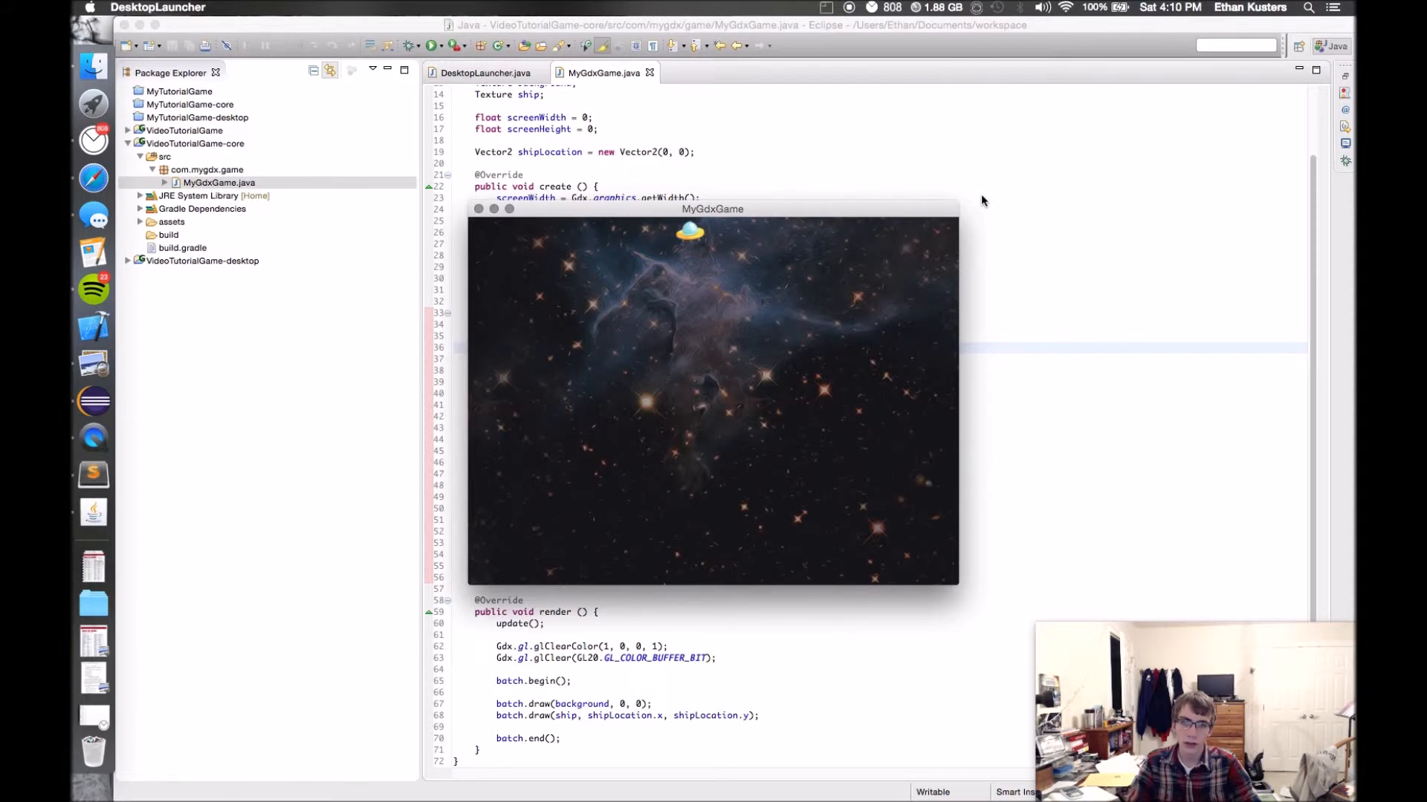
key(Left)
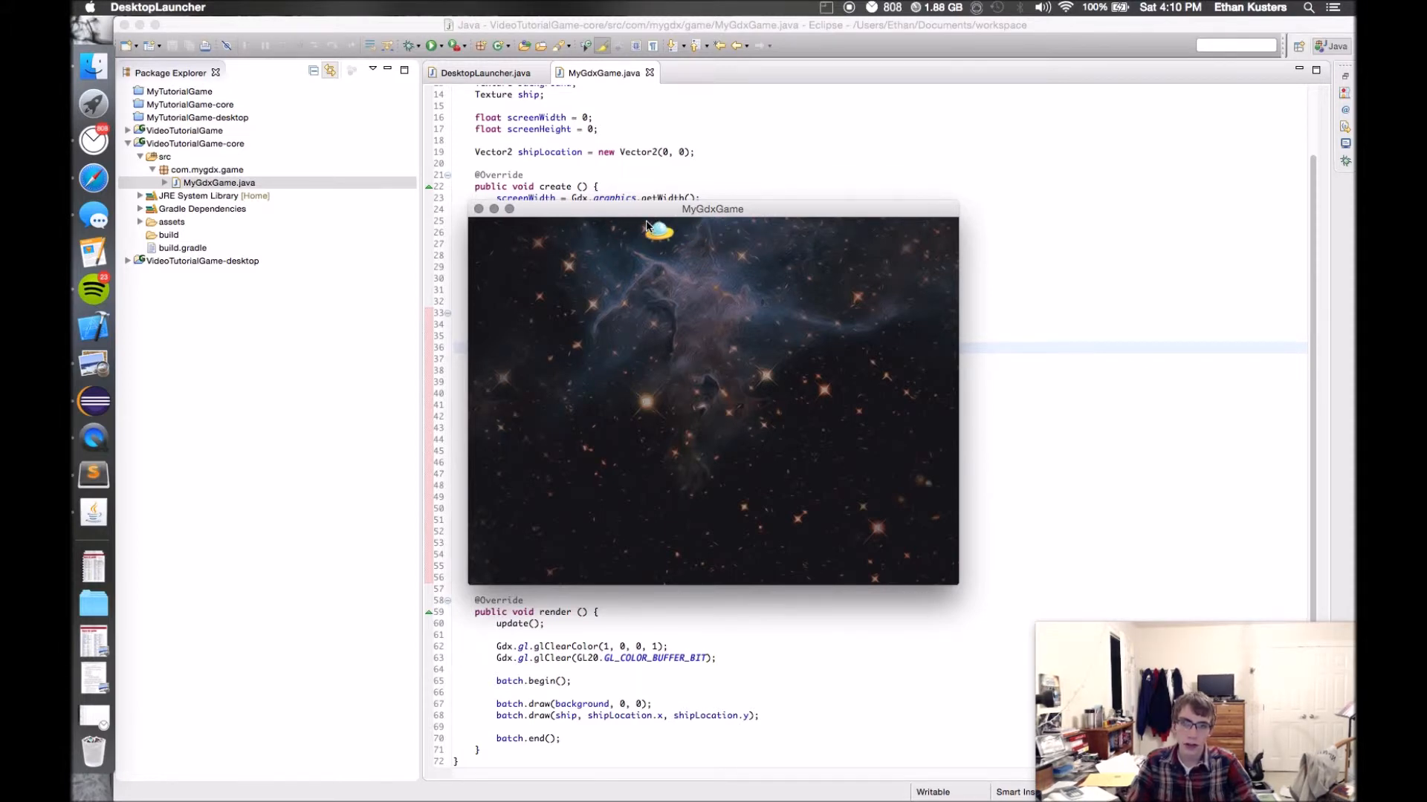
click(660, 251)
mouse_move(661, 251)
mouse_down()
mouse_move(669, 224)
mouse_move(653, 236)
mouse_up()
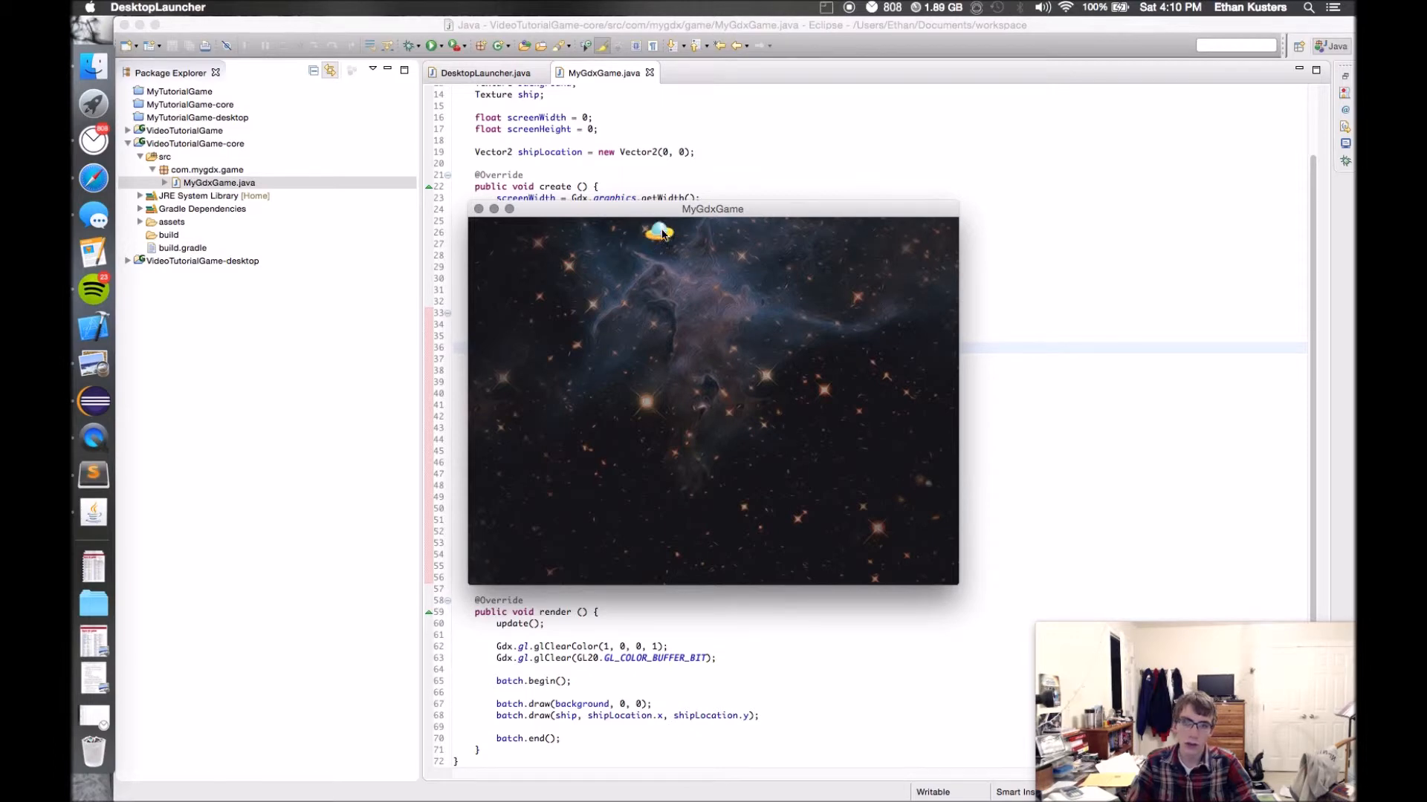
- Fly the ship around the window in all directions, then close the game window
key(Down)
key(Down)
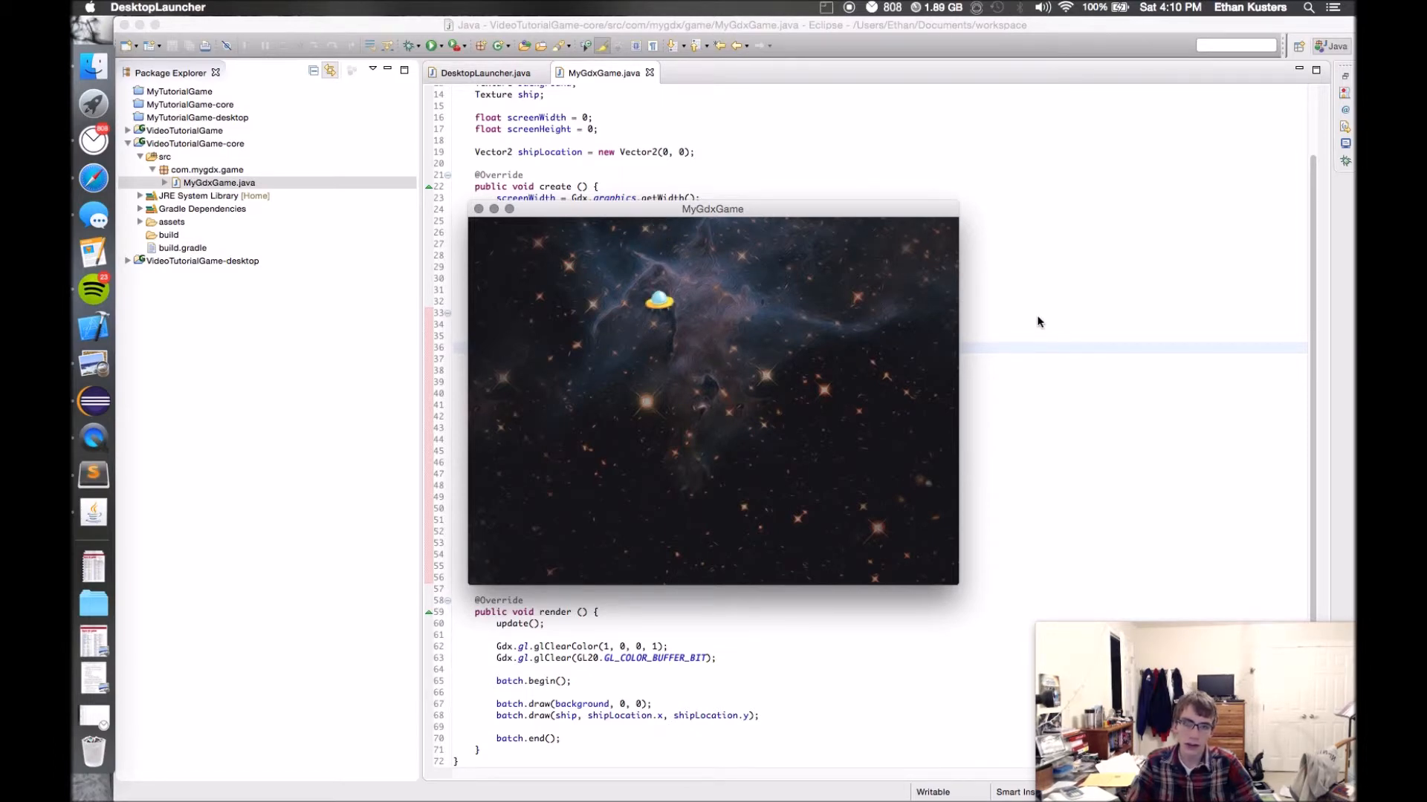
key(Up)
key(Up)
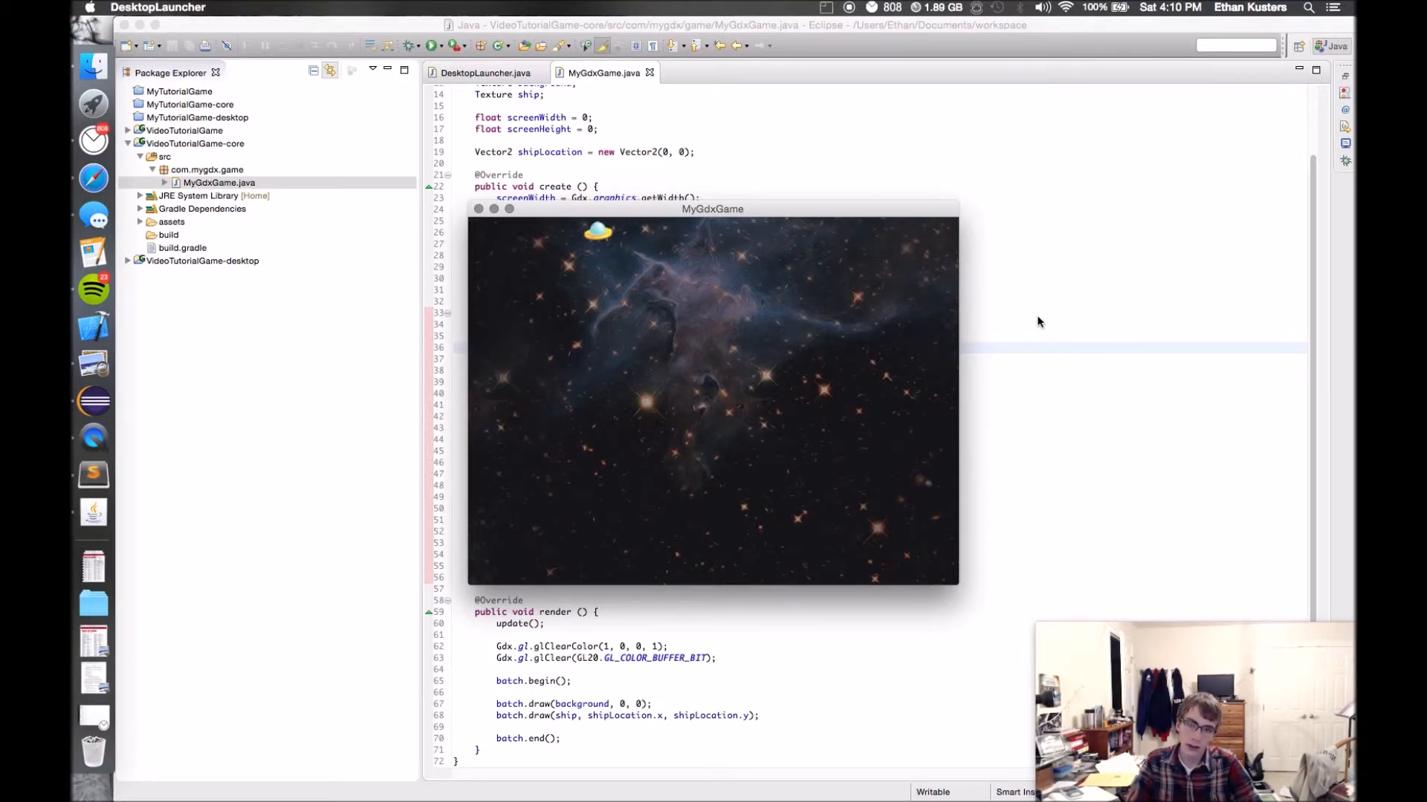
key(Left)
key(Down)
key(Right)
key(Right)
key(Up)
key(Left)
key(Left)
key(Down)
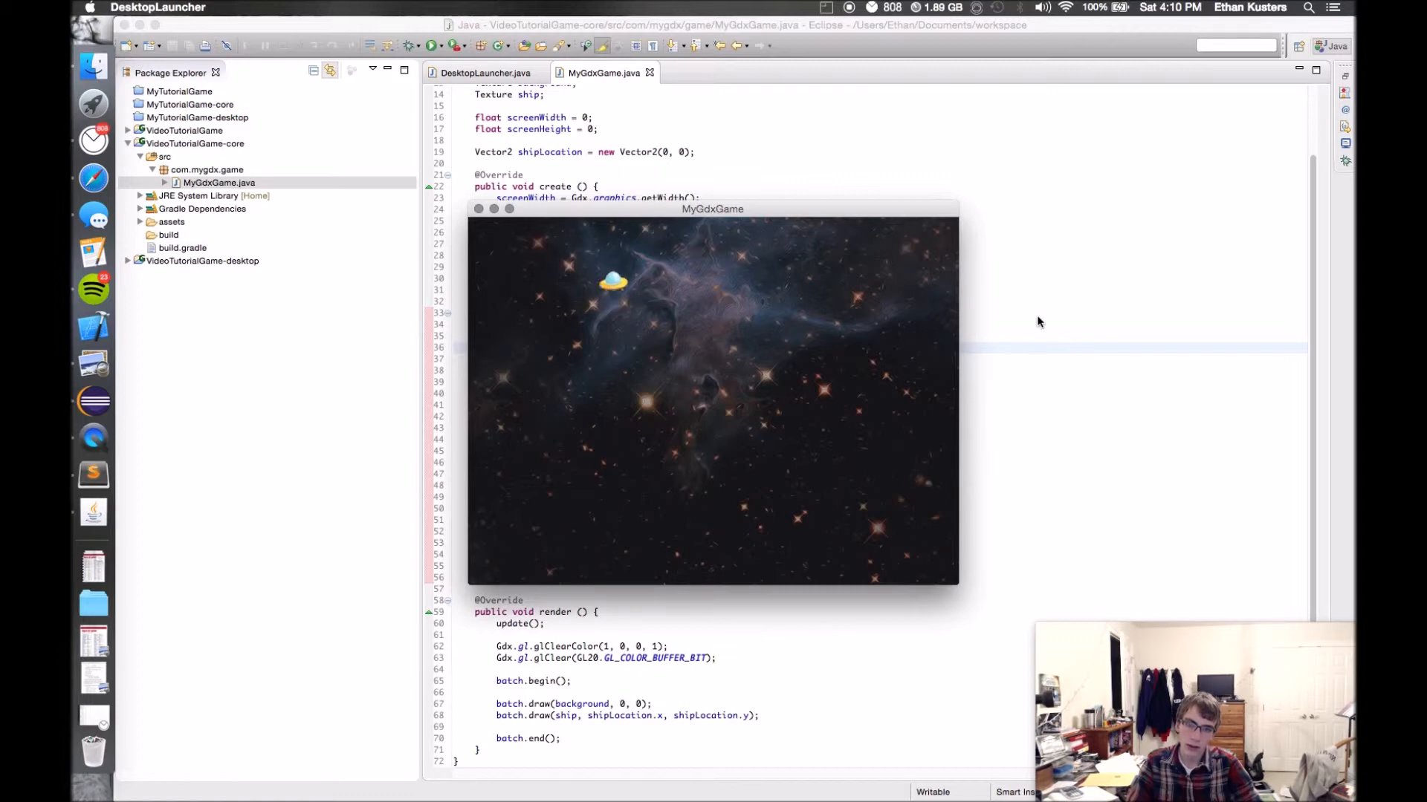
key(Up)
key(Left)
key(Left)
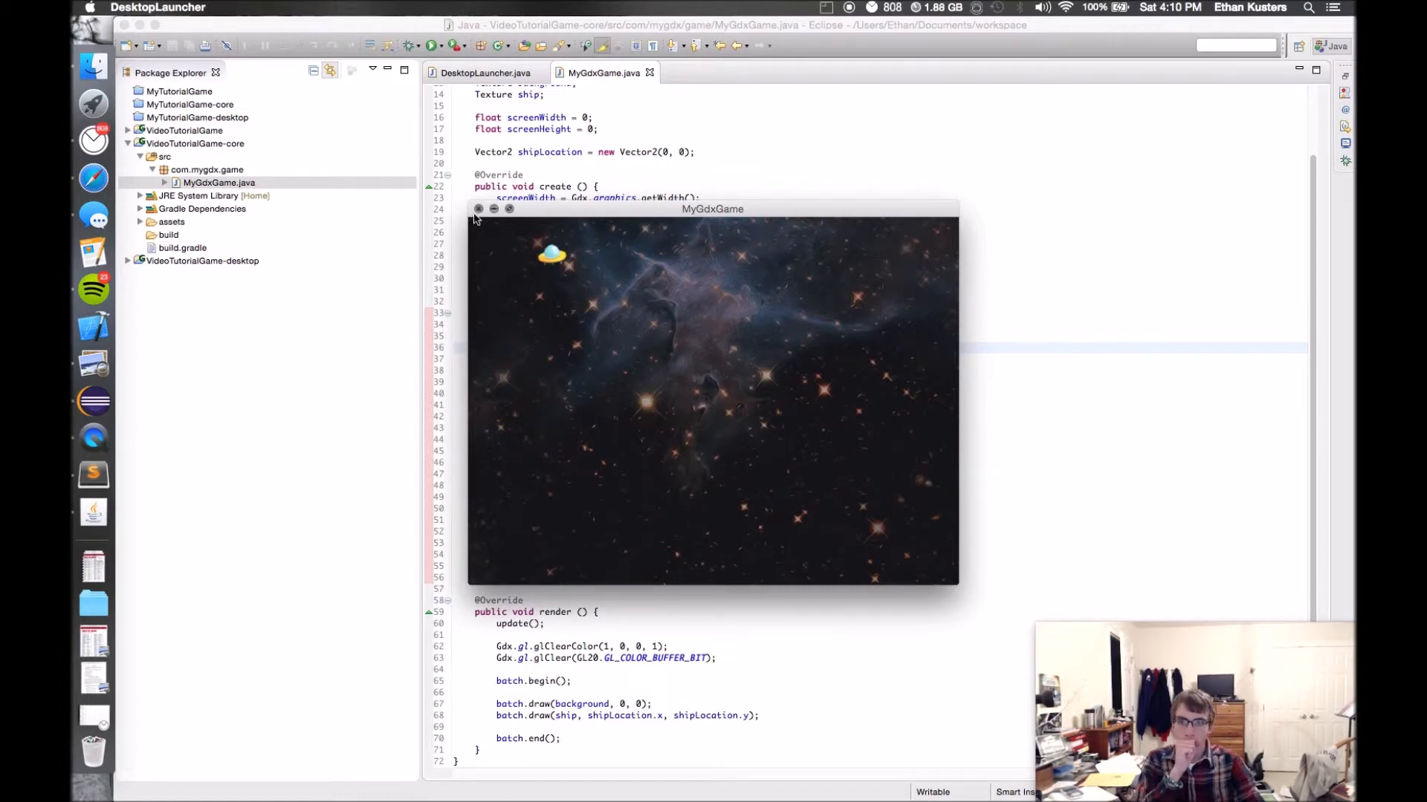
click(477, 211)
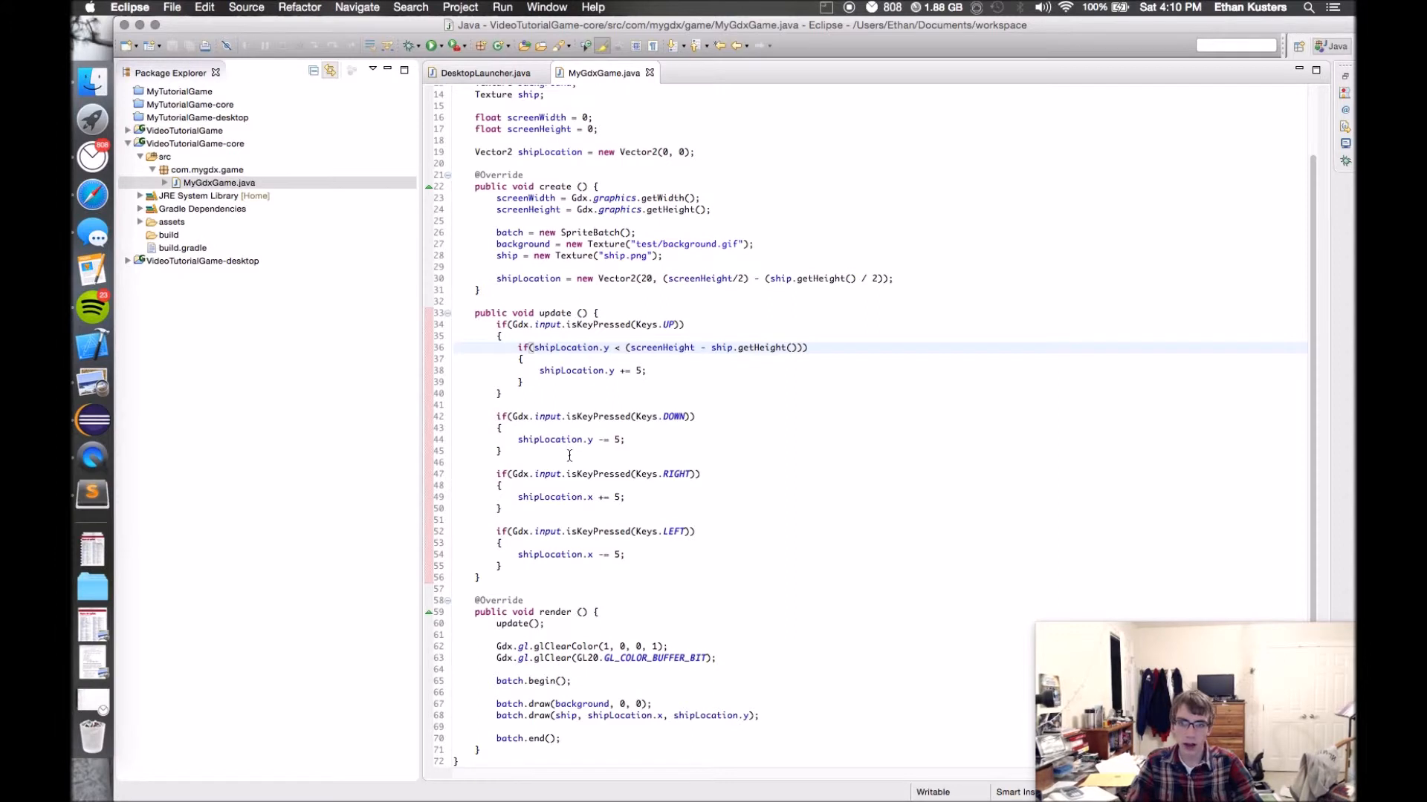
text())
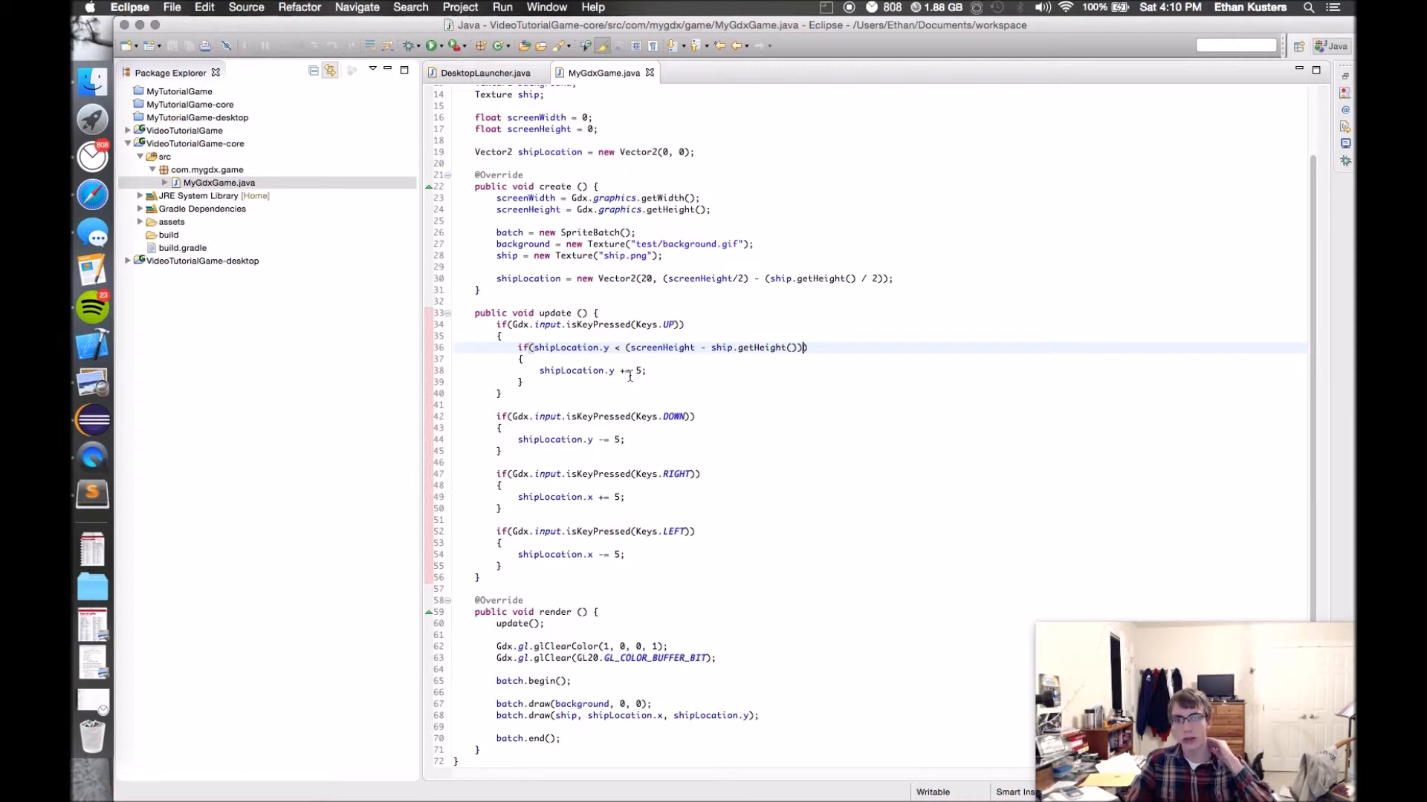
- Extend the UP condition with ' && true && true && false', then delete the '&& false' term
click(663, 346)
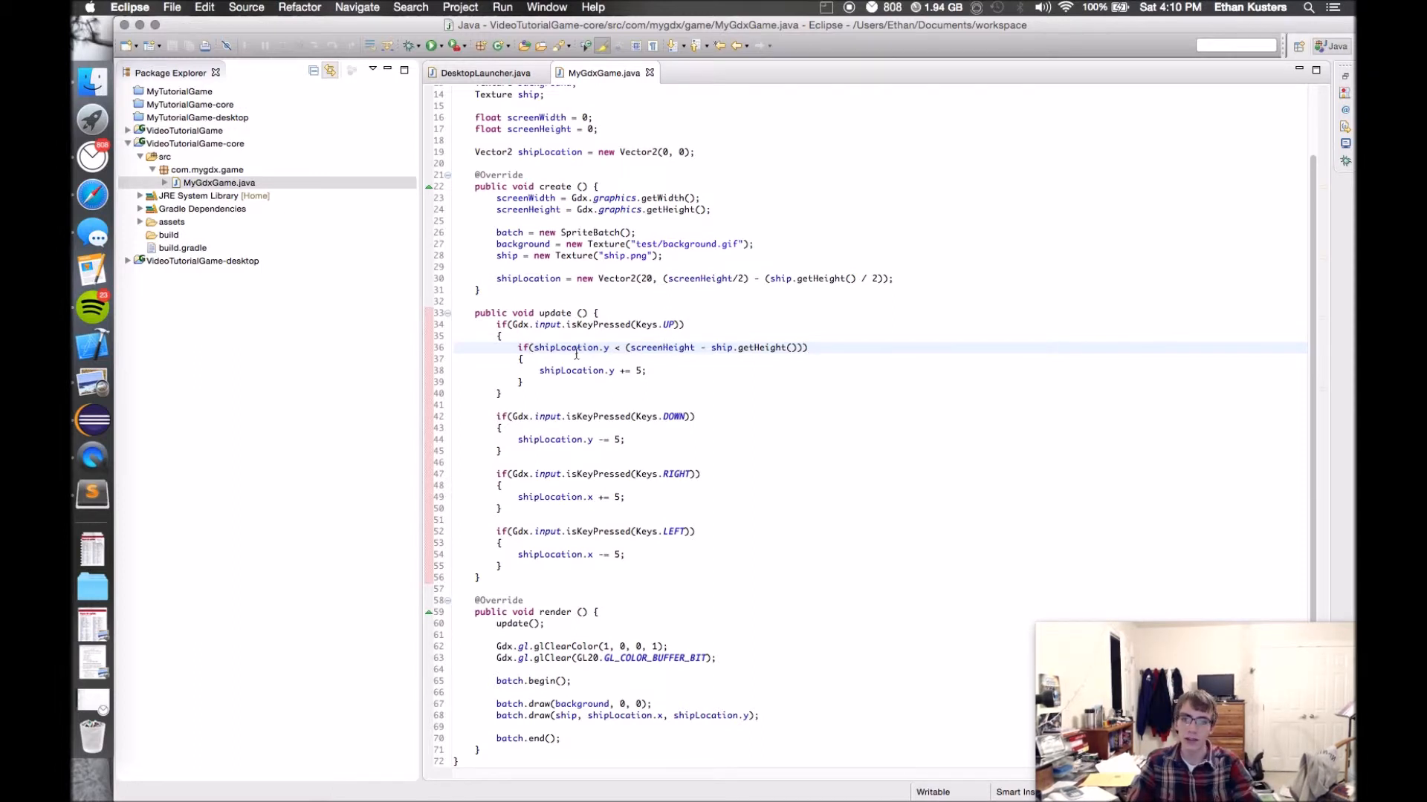
click(608, 346)
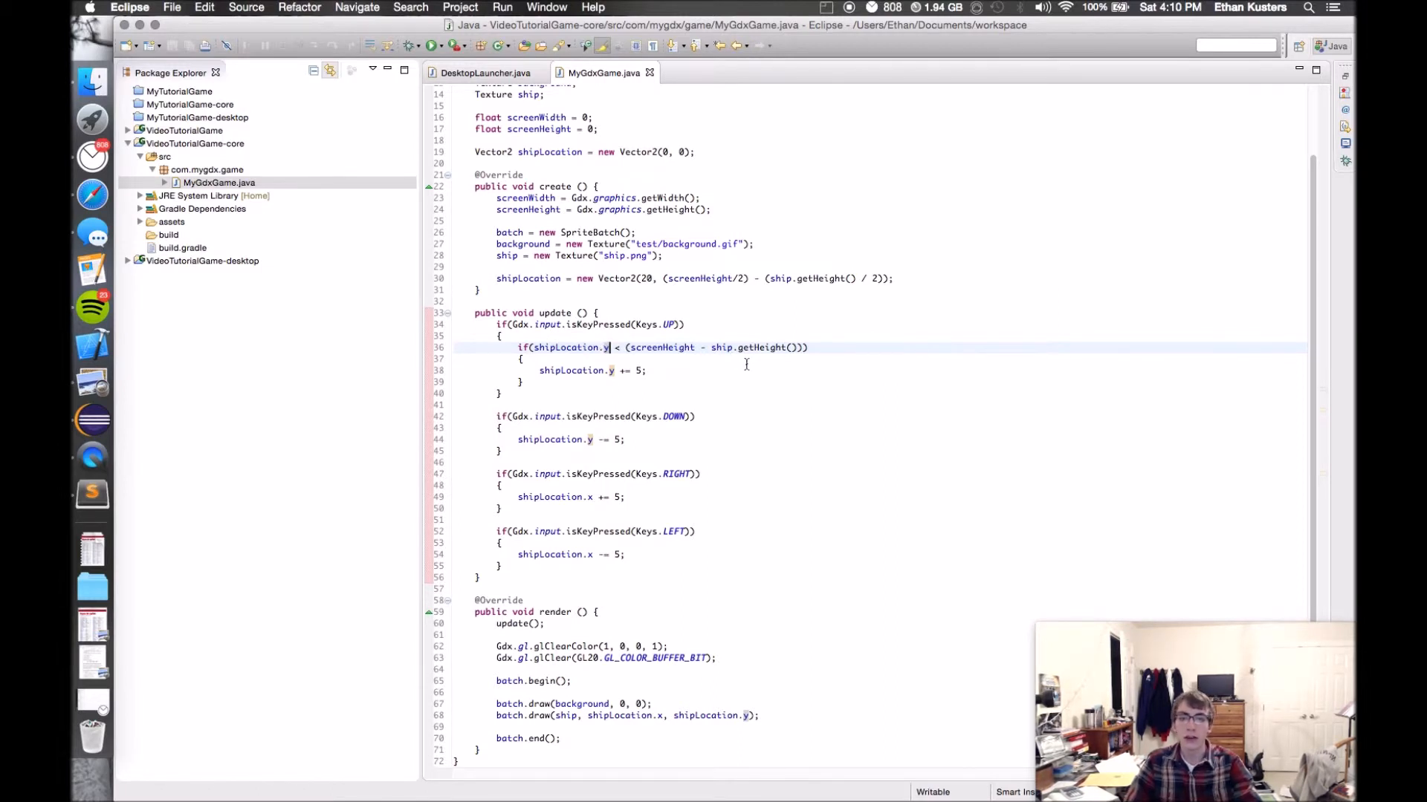
click(682, 323)
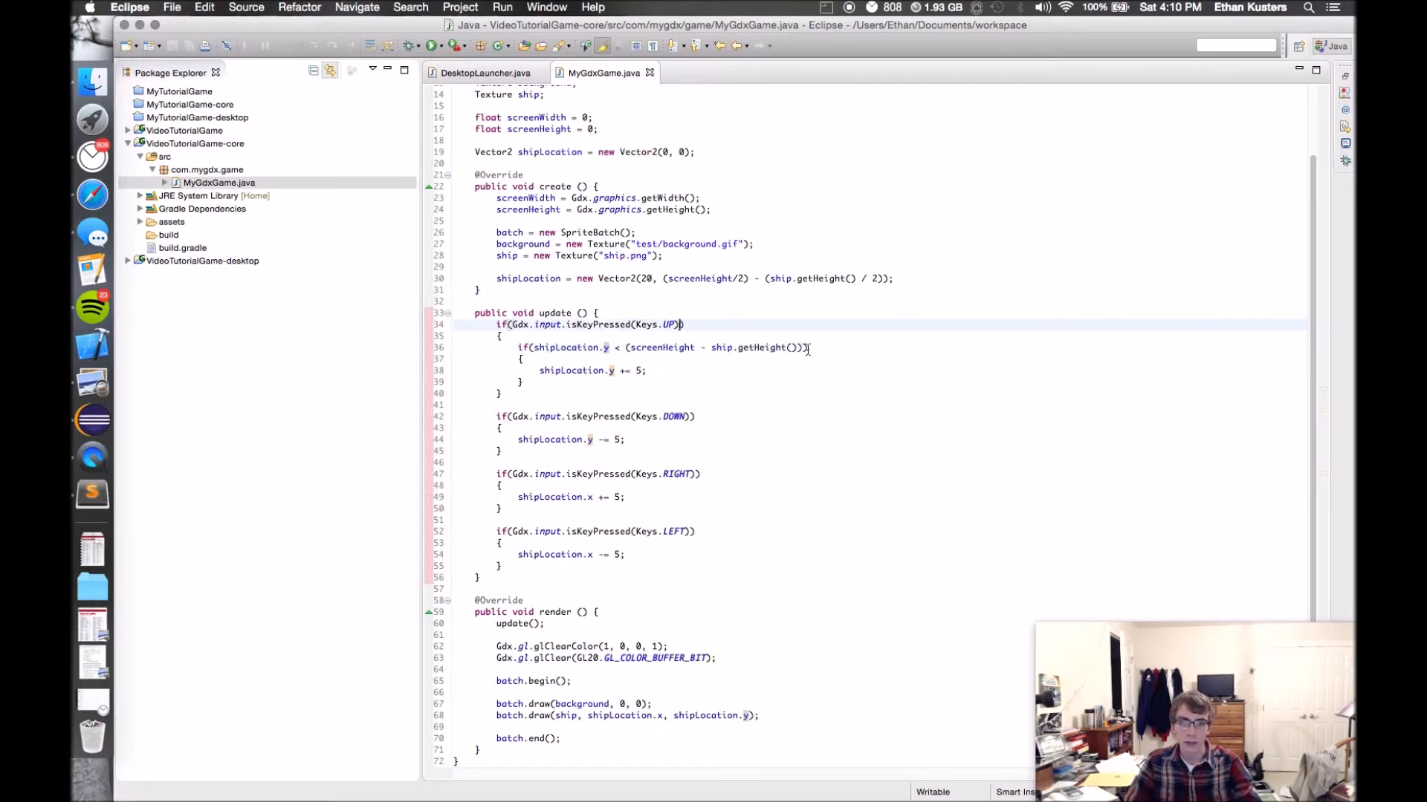
key(Left)
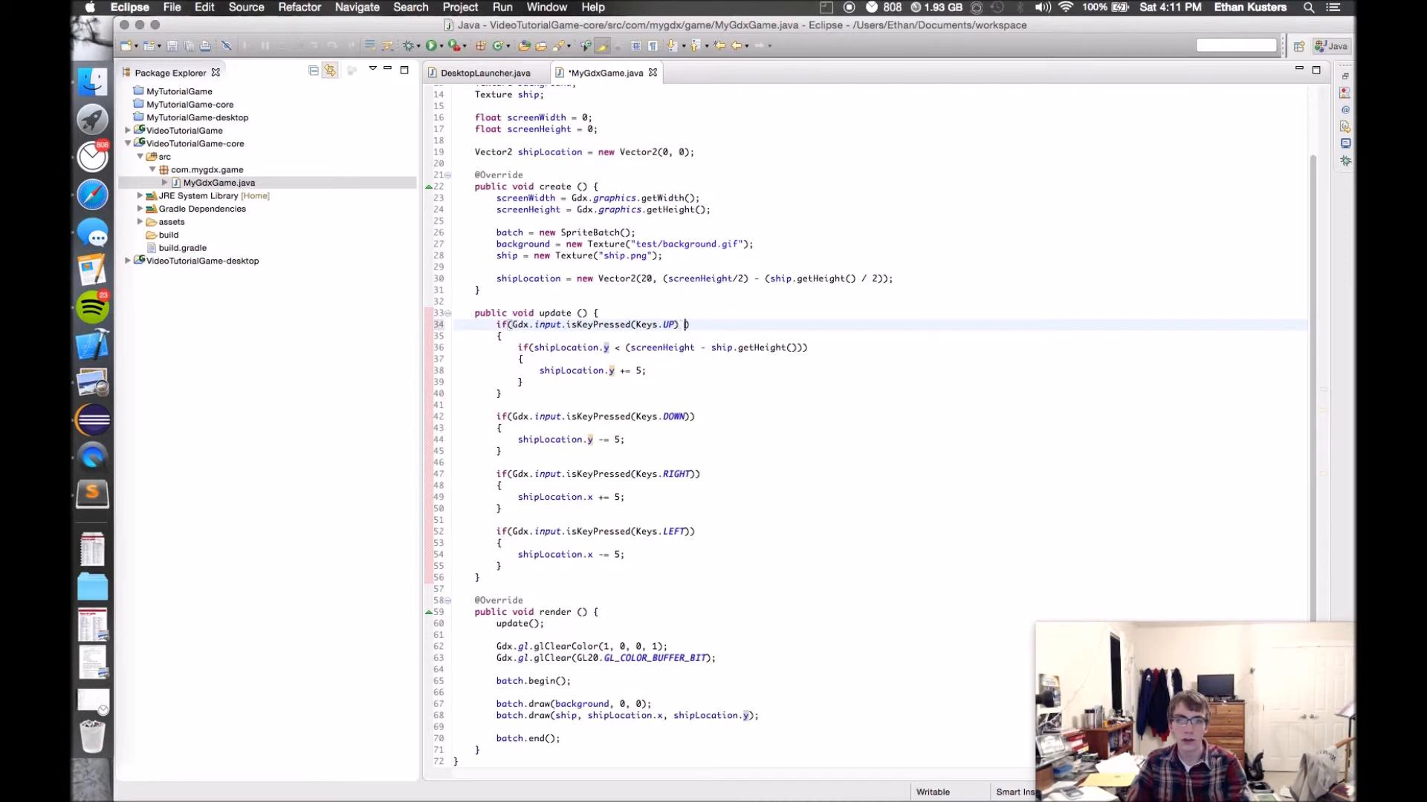
text(&& tru)
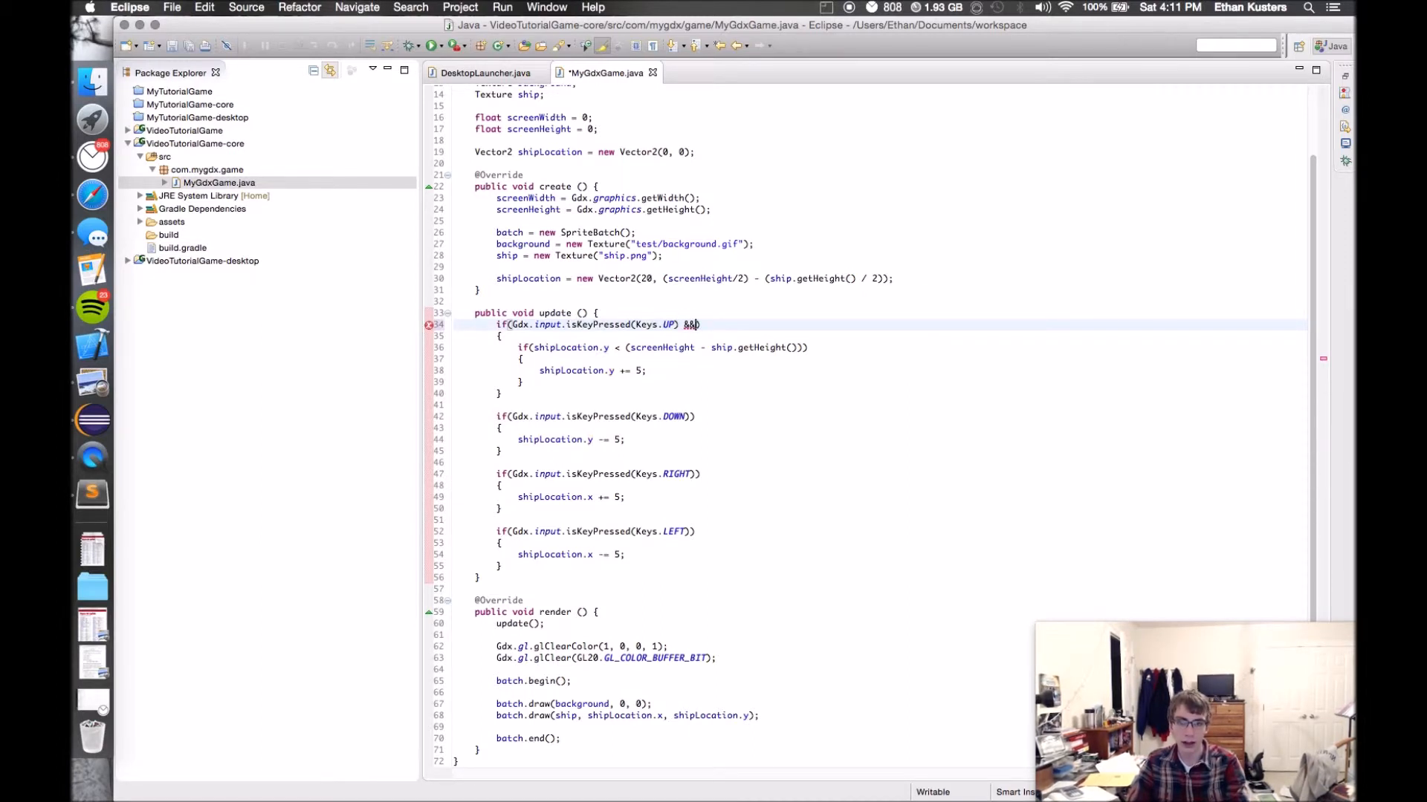
text(e)
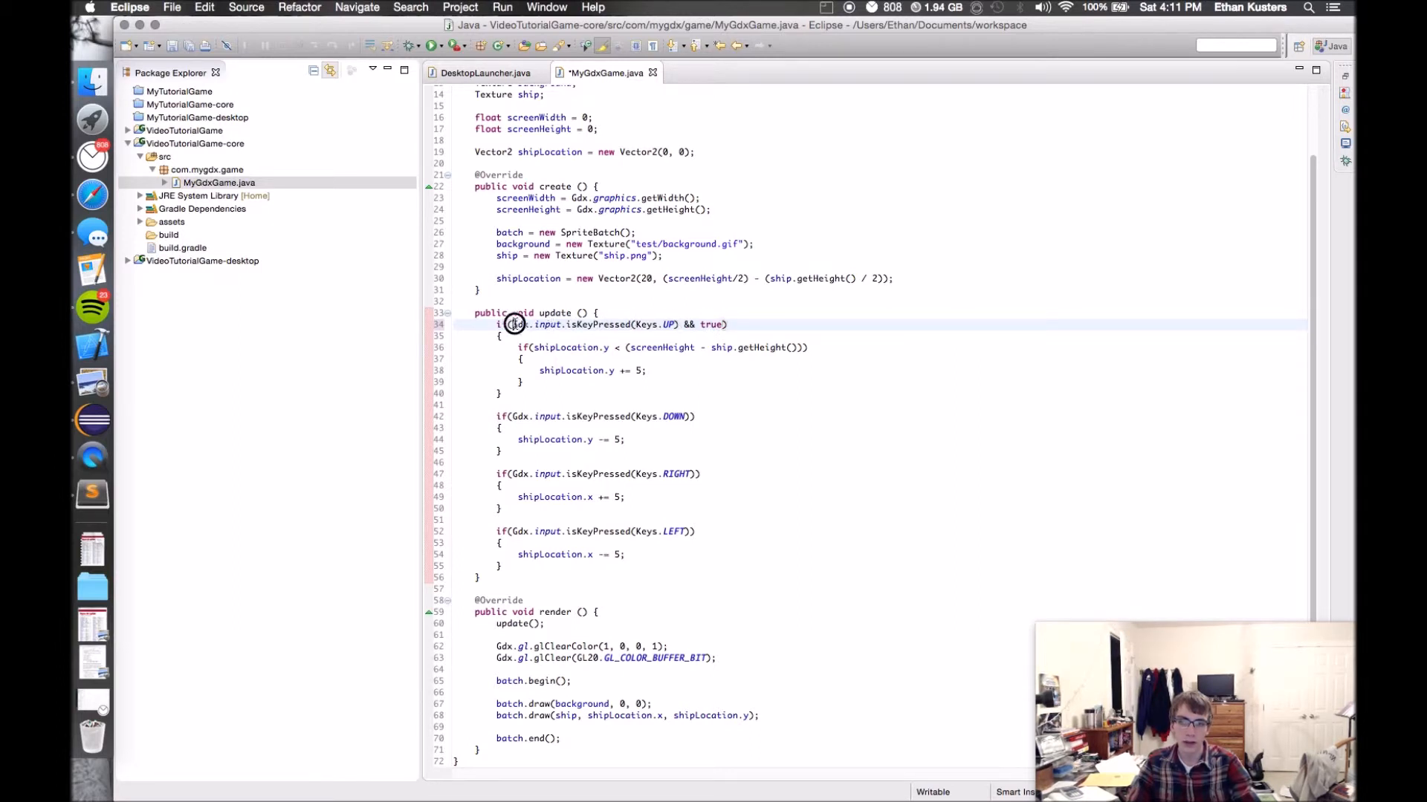
drag(510, 324, 718, 325)
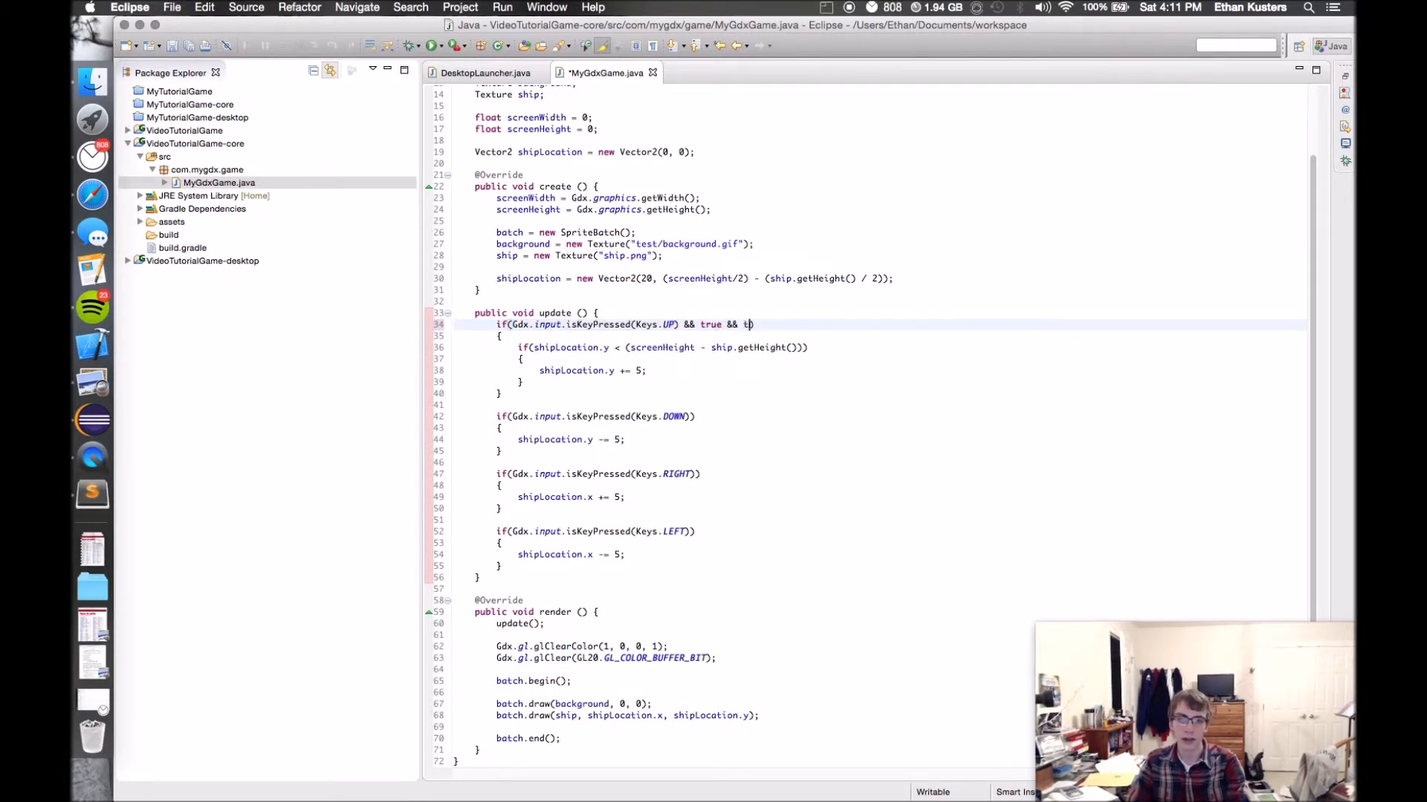
text(true && fal)
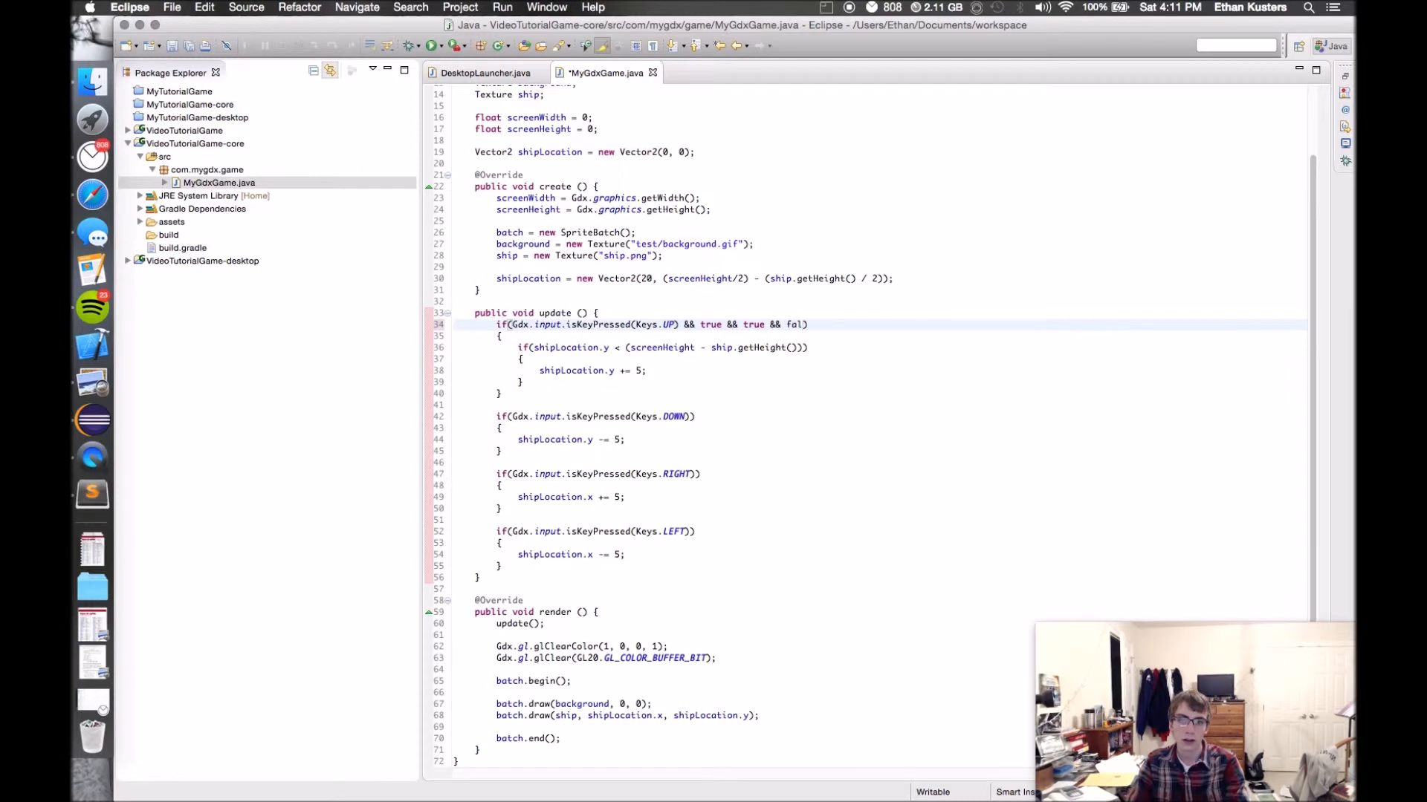
text(se)
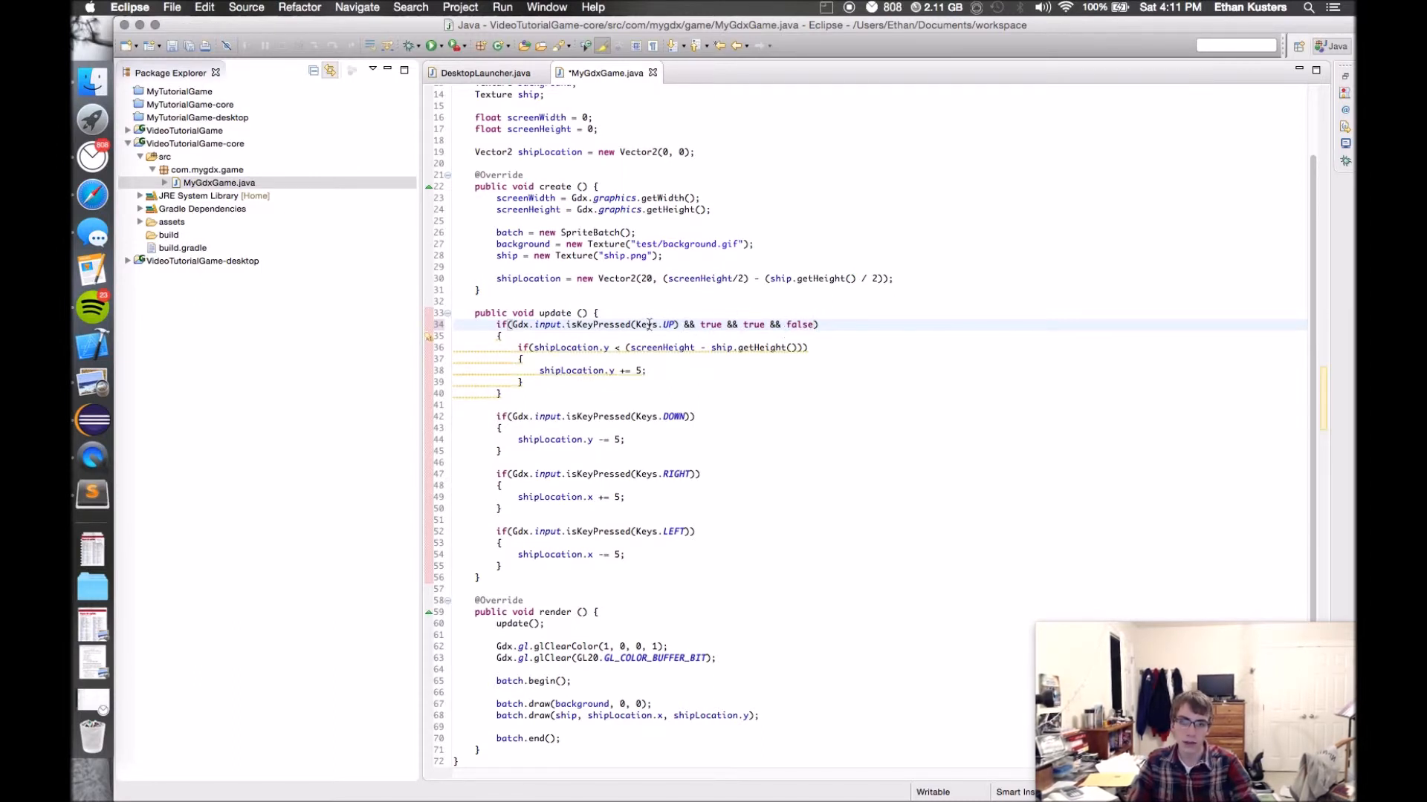
double_click(804, 329)
key(BackSpace)
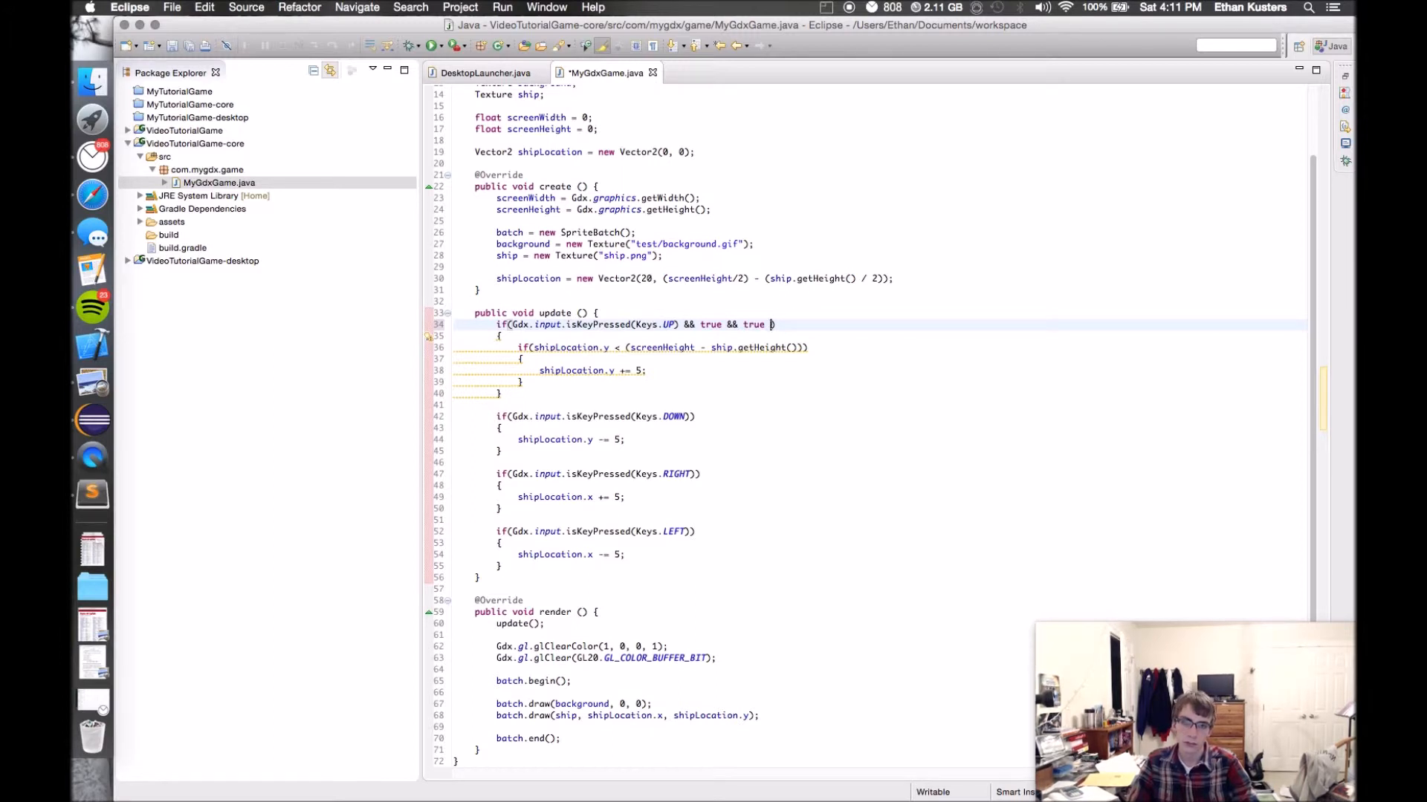
key(BackSpace)
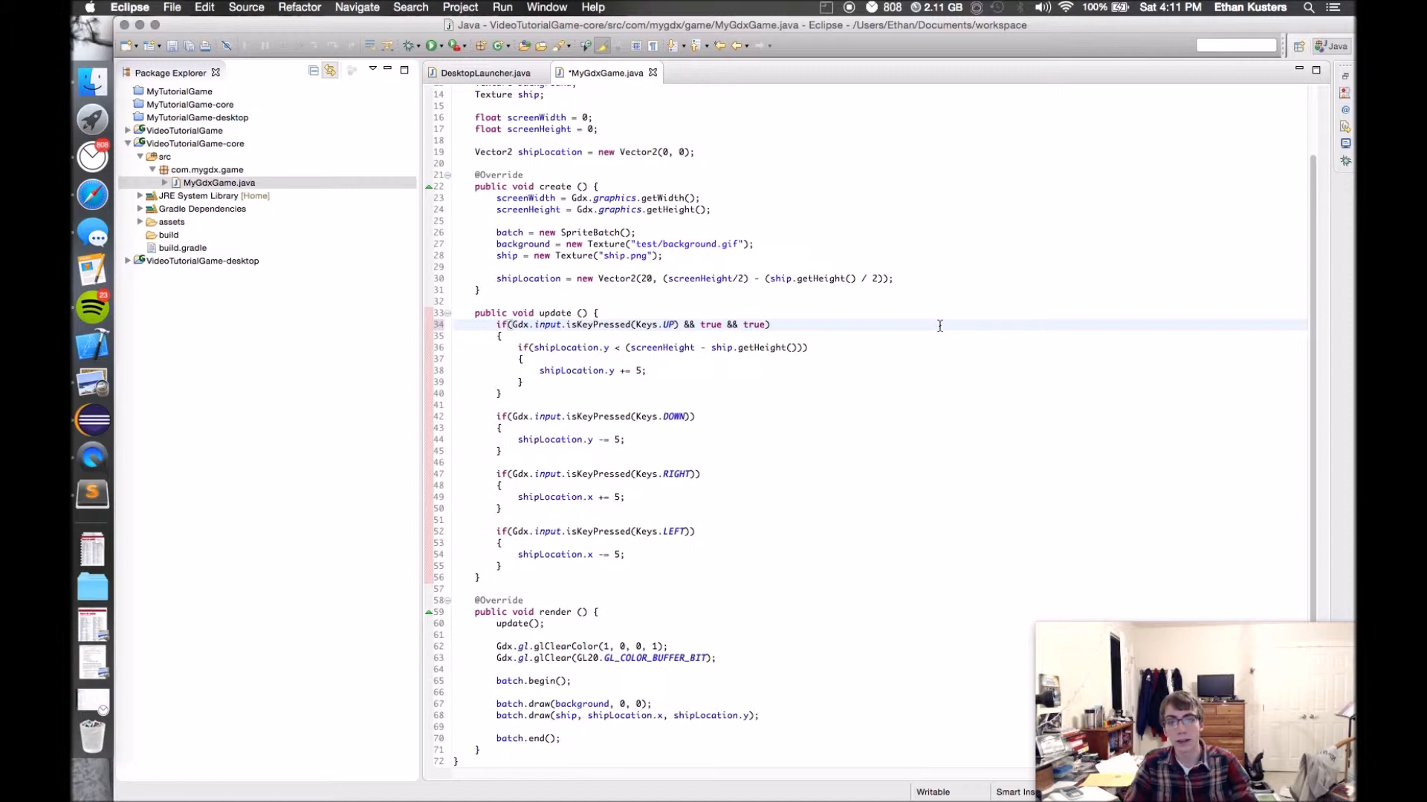
- Move the top-edge bounds check into the UP condition in place of true and drop the leftover && true
mouse_move(684, 324)
mouse_down()
mouse_move(696, 333)
mouse_move(683, 324)
mouse_up()
click(563, 337)
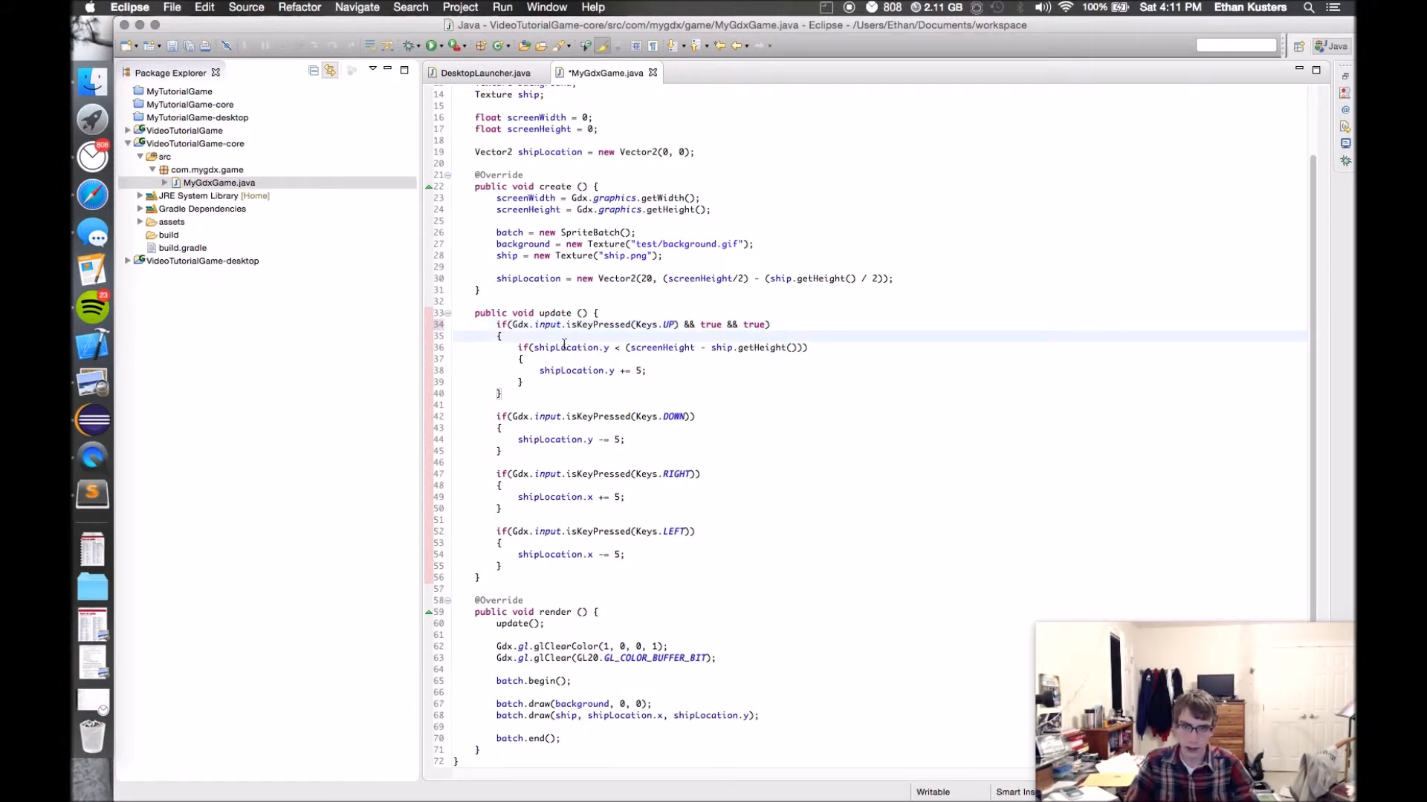
drag(534, 347, 805, 347)
key(super+c)
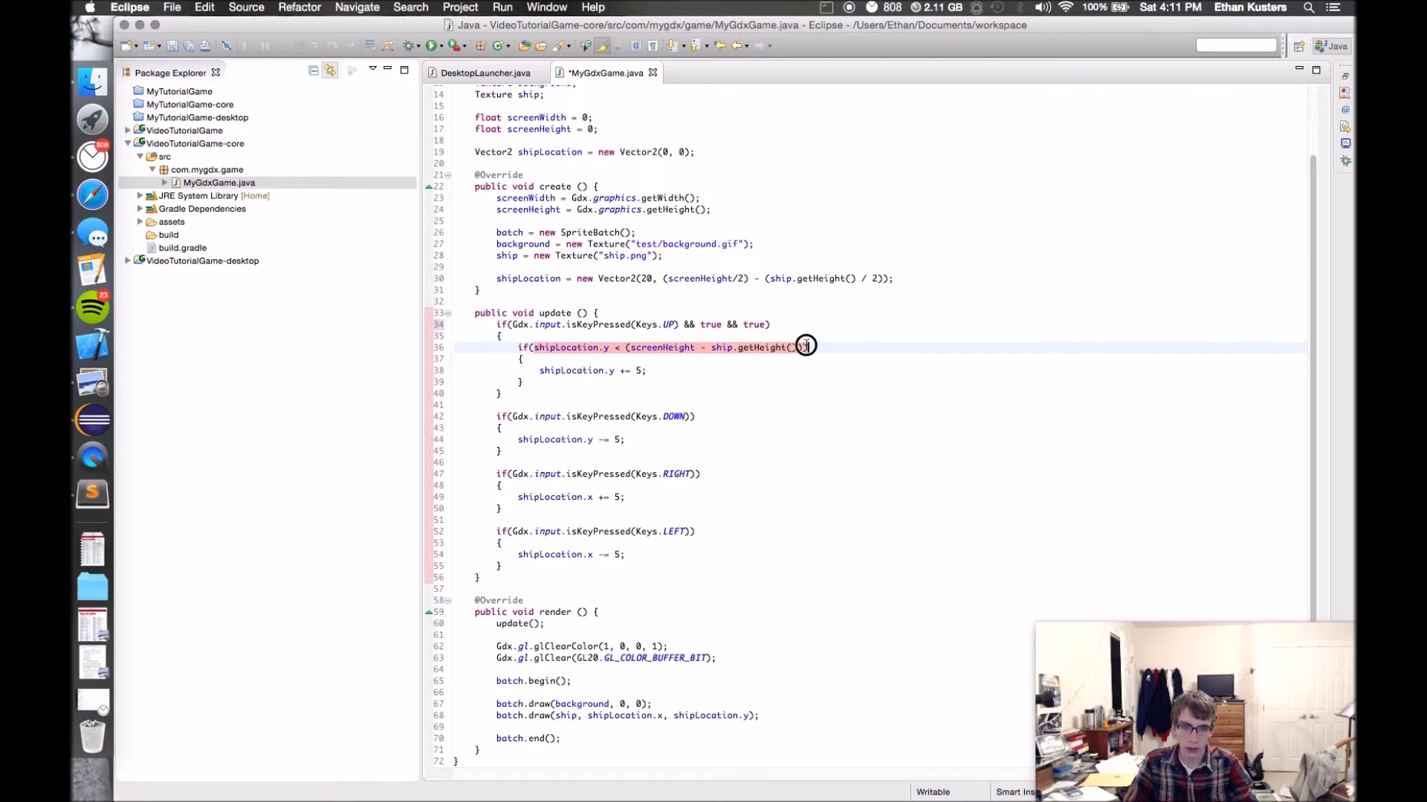
key(BackSpace)
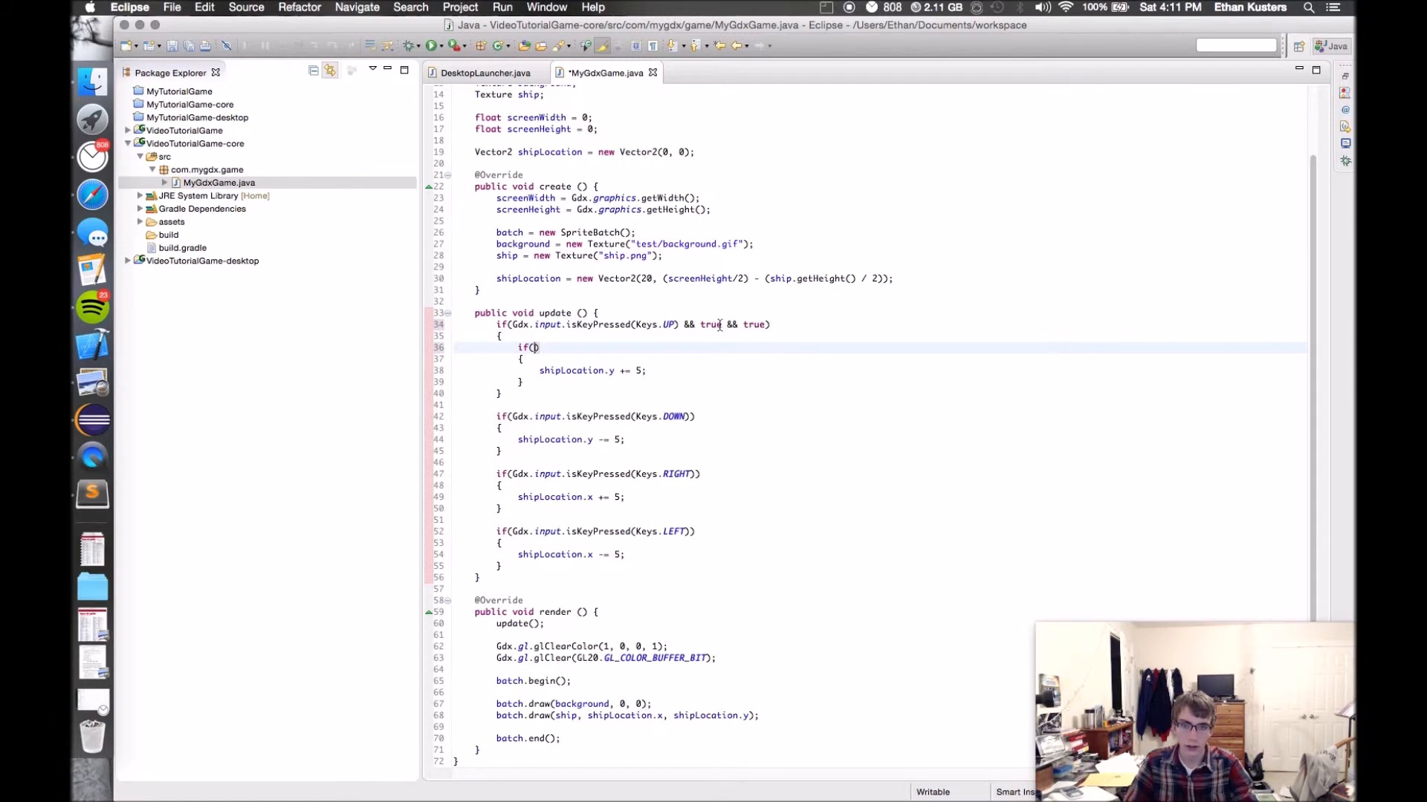
double_click(709, 324)
key(super+v)
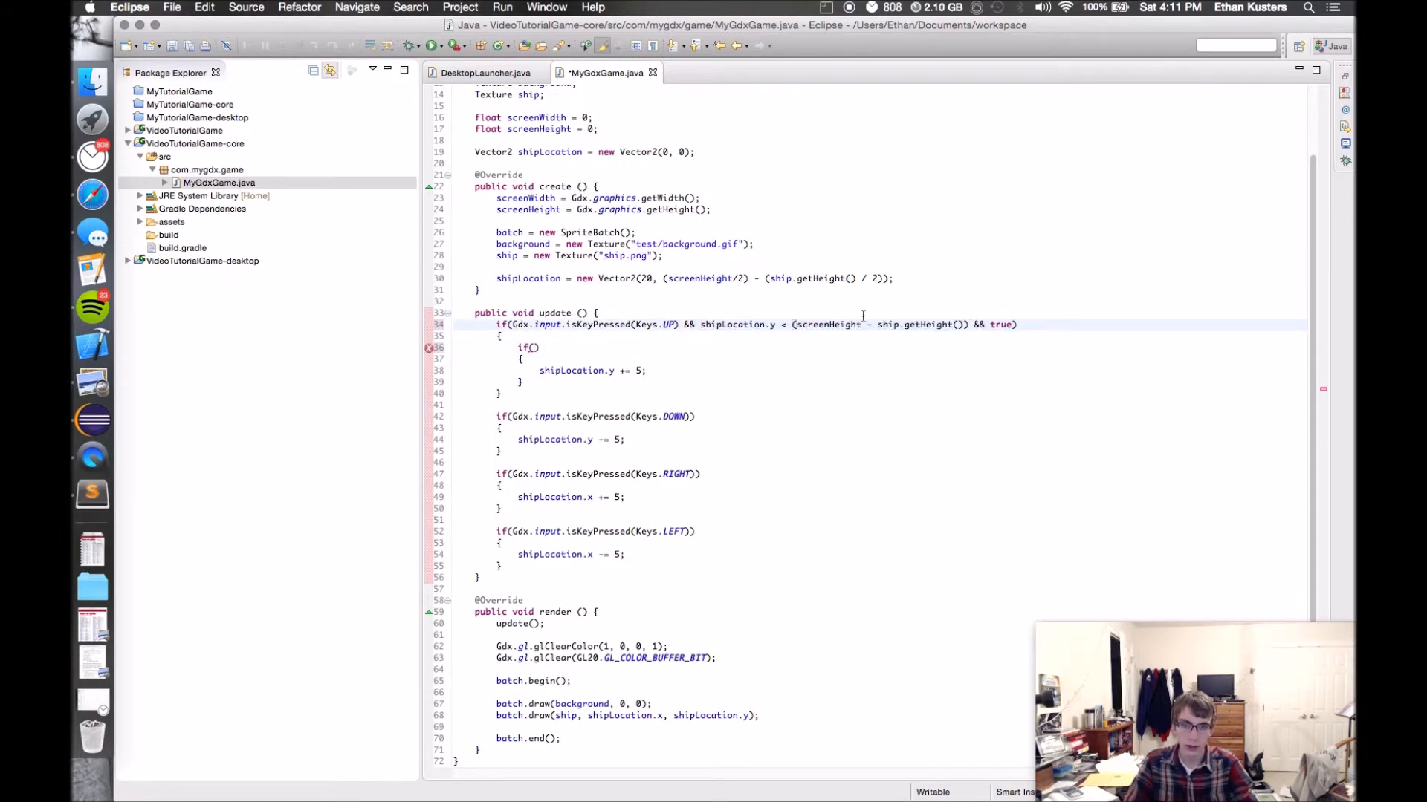
drag(1015, 324, 973, 325)
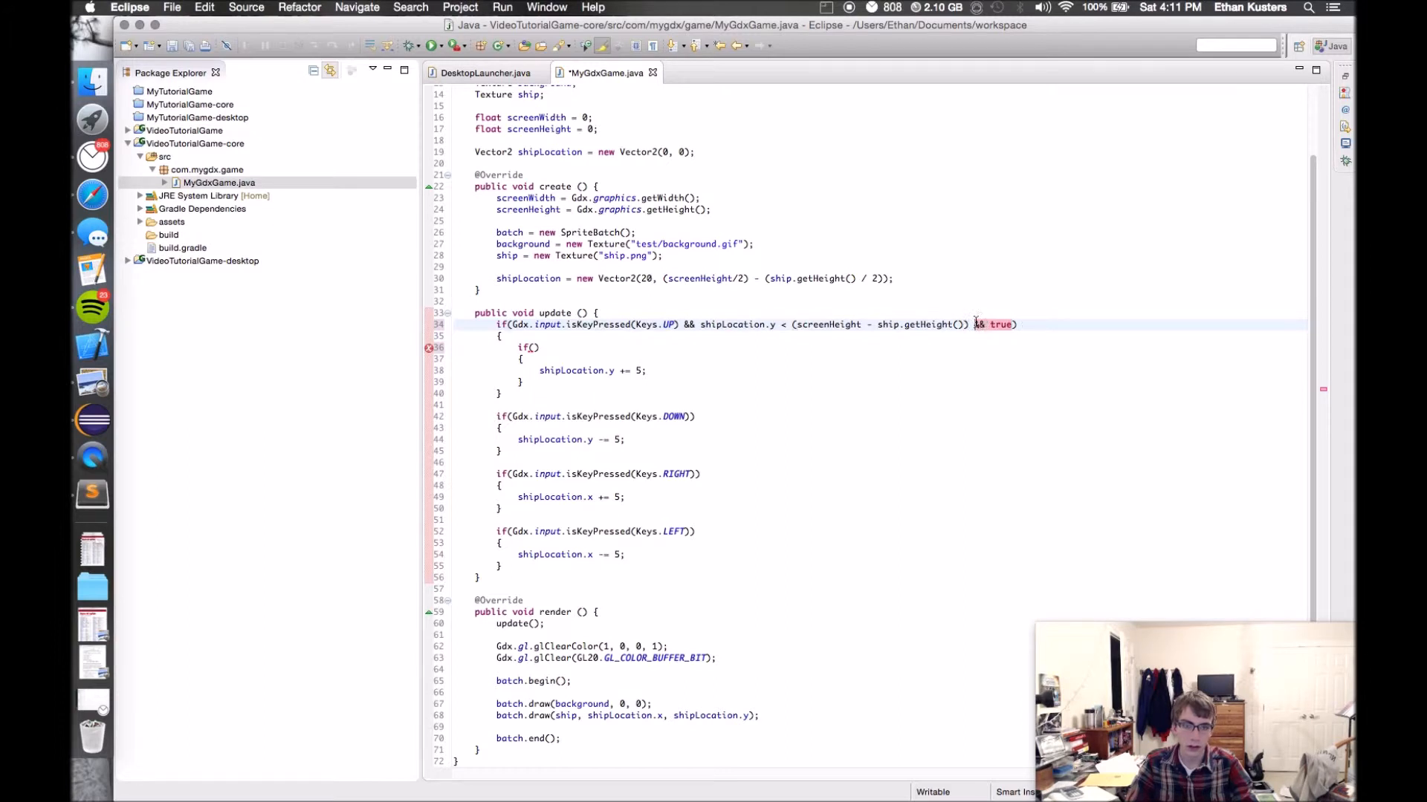
key(BackSpace)
key(BackSpace)
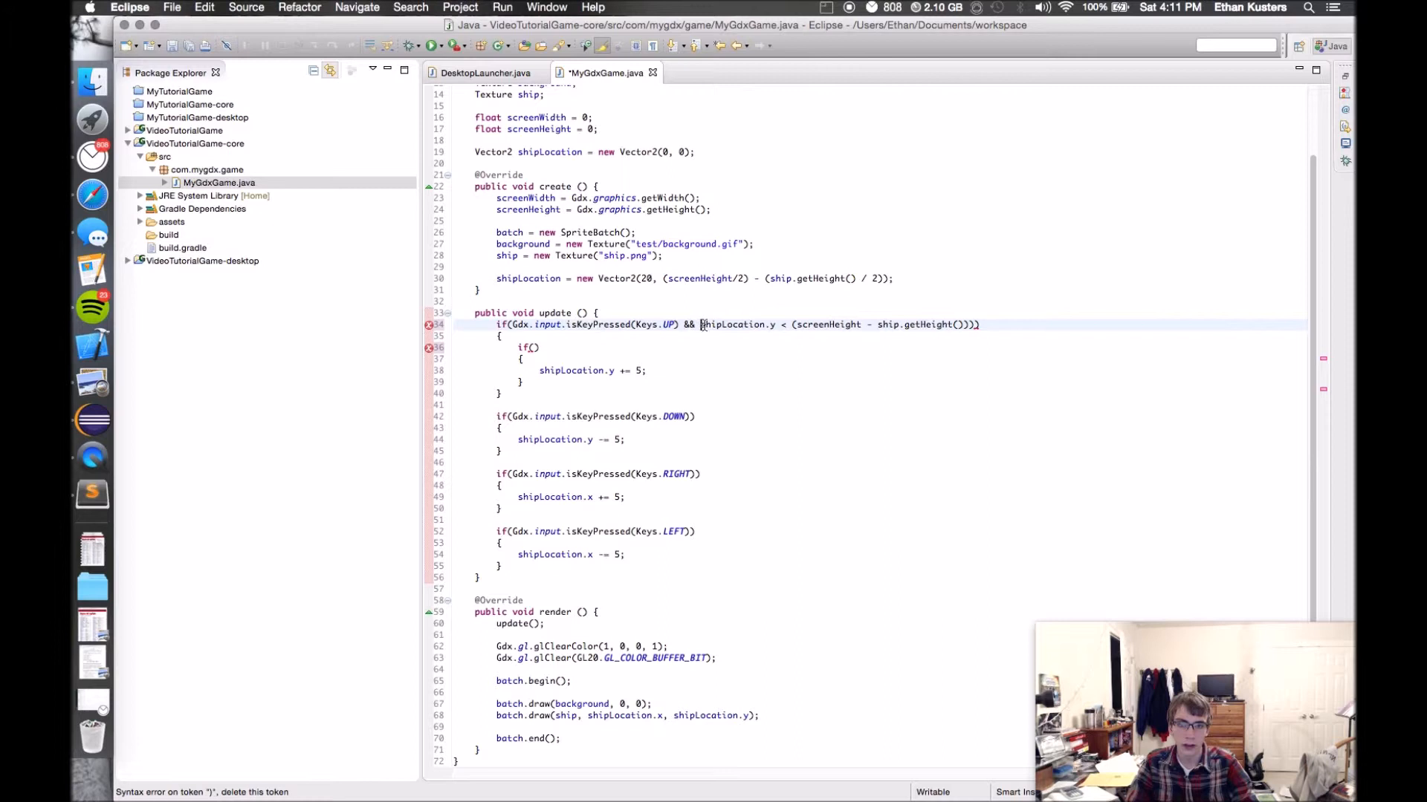
text((()
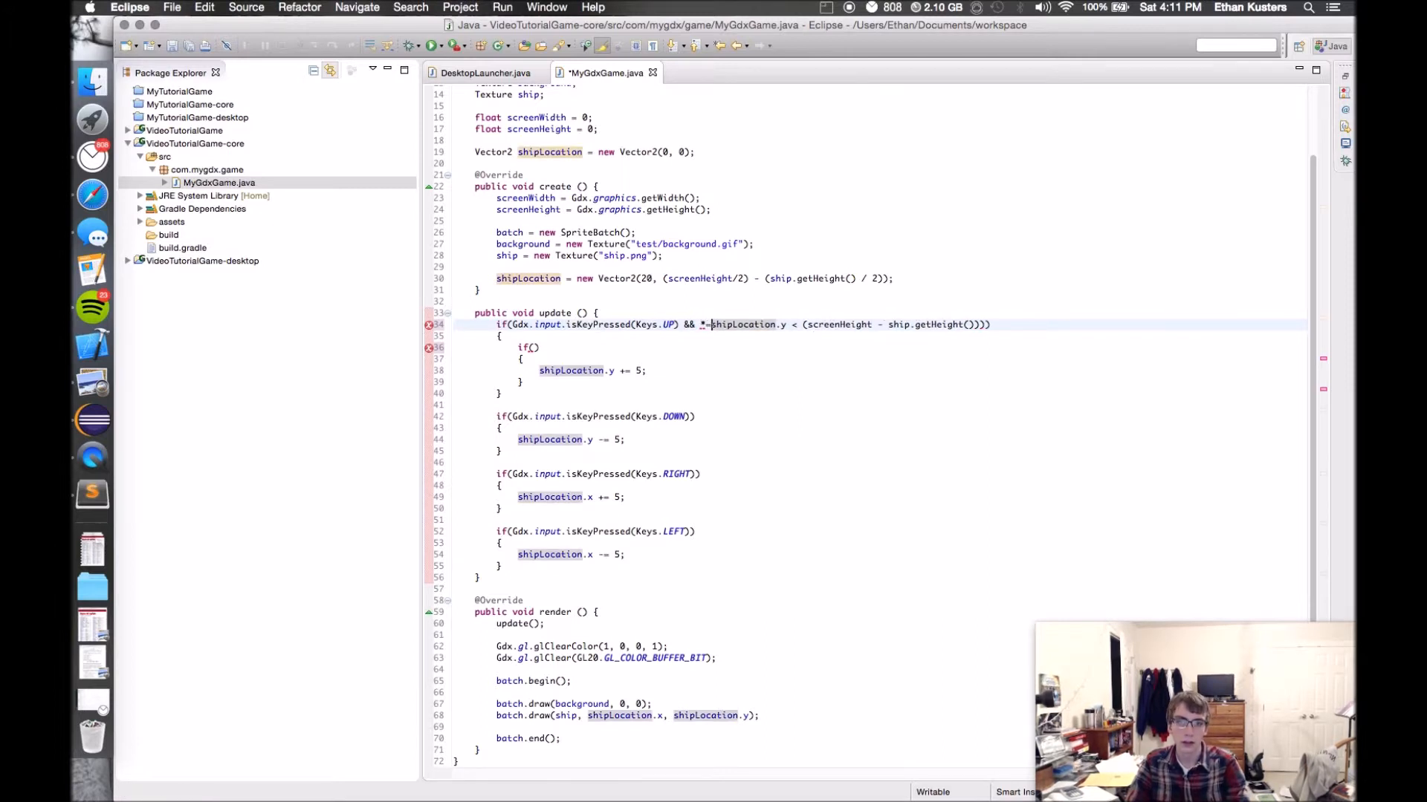
key(BackSpace)
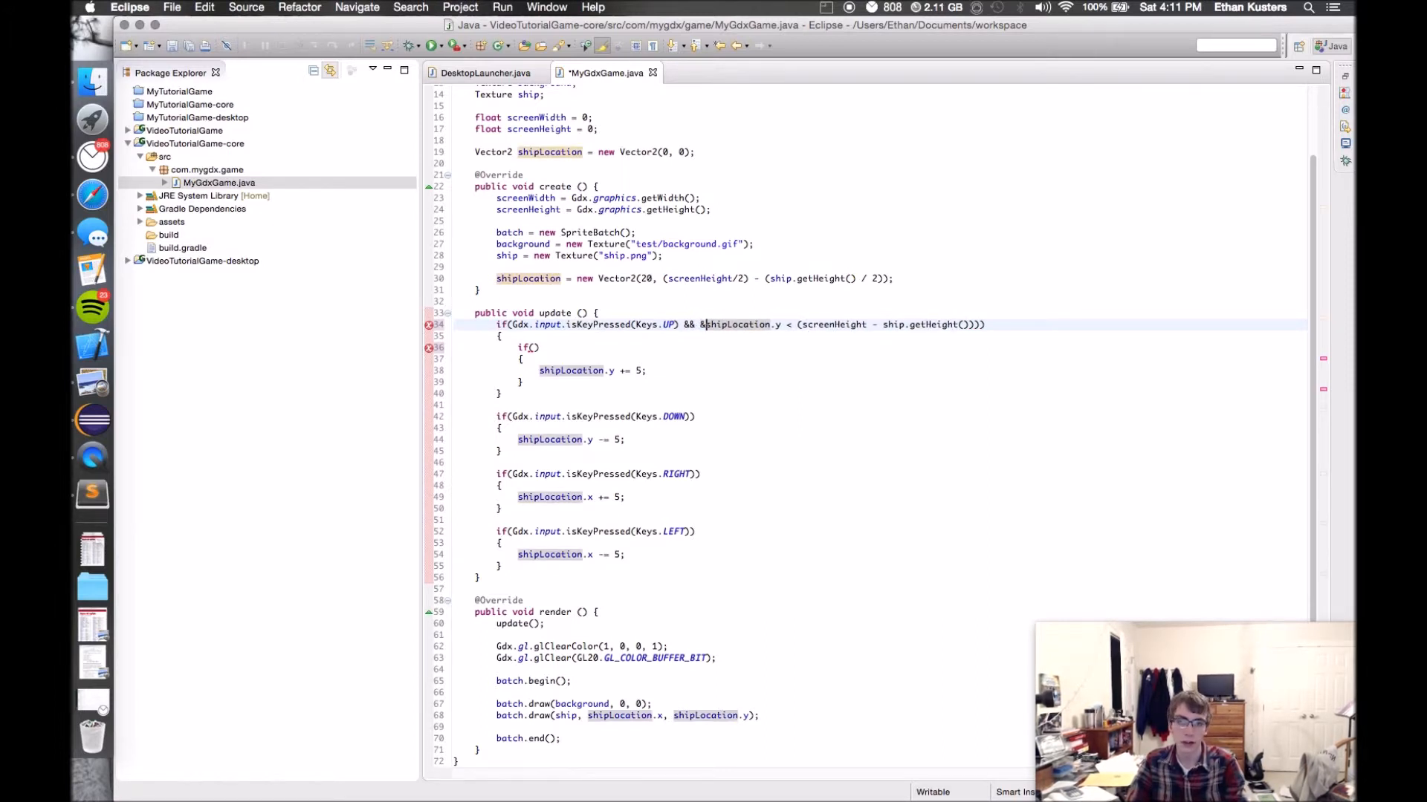
key(BackSpace)
text(()
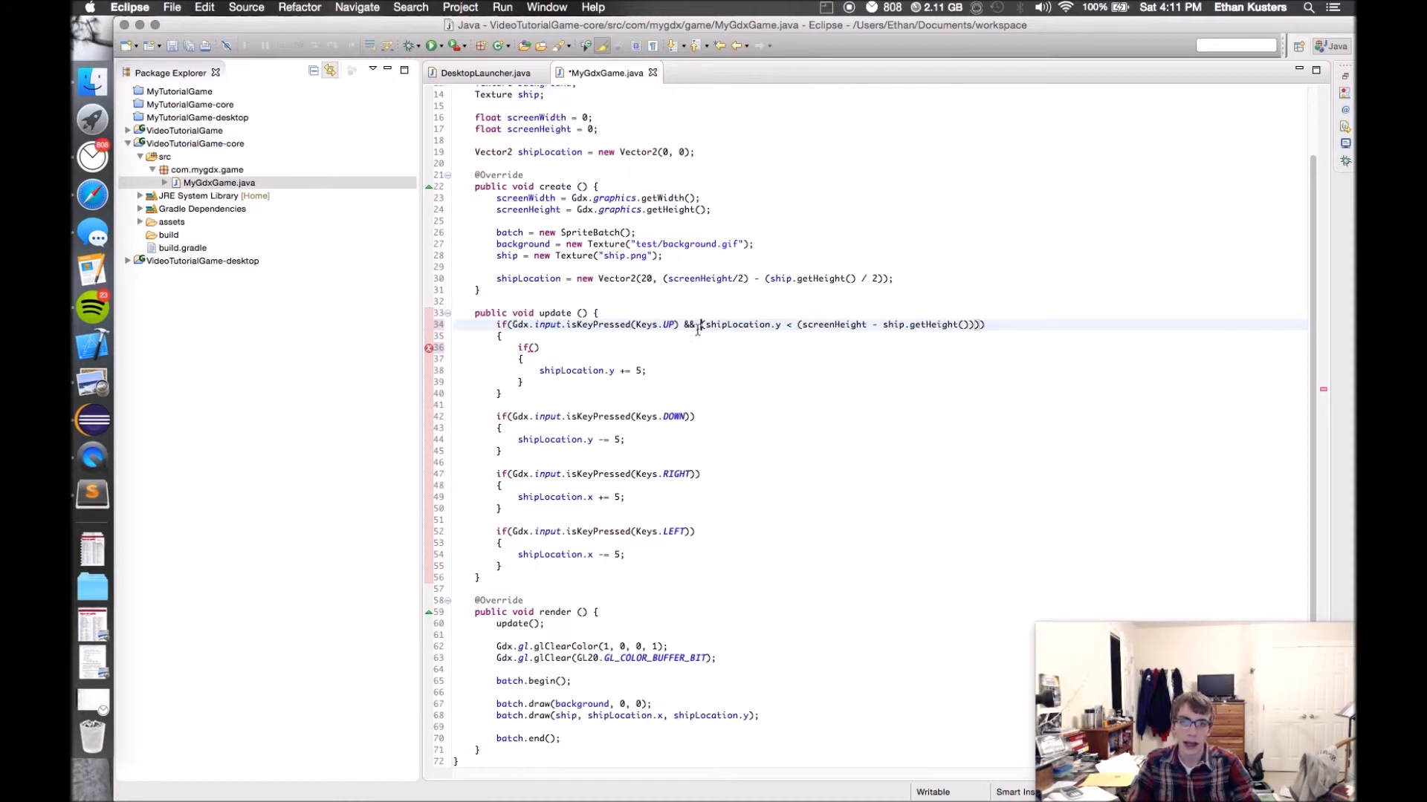
- Delete the empty nested if and its extra closing brace, and re-indent the increment line
drag(541, 347, 428, 354)
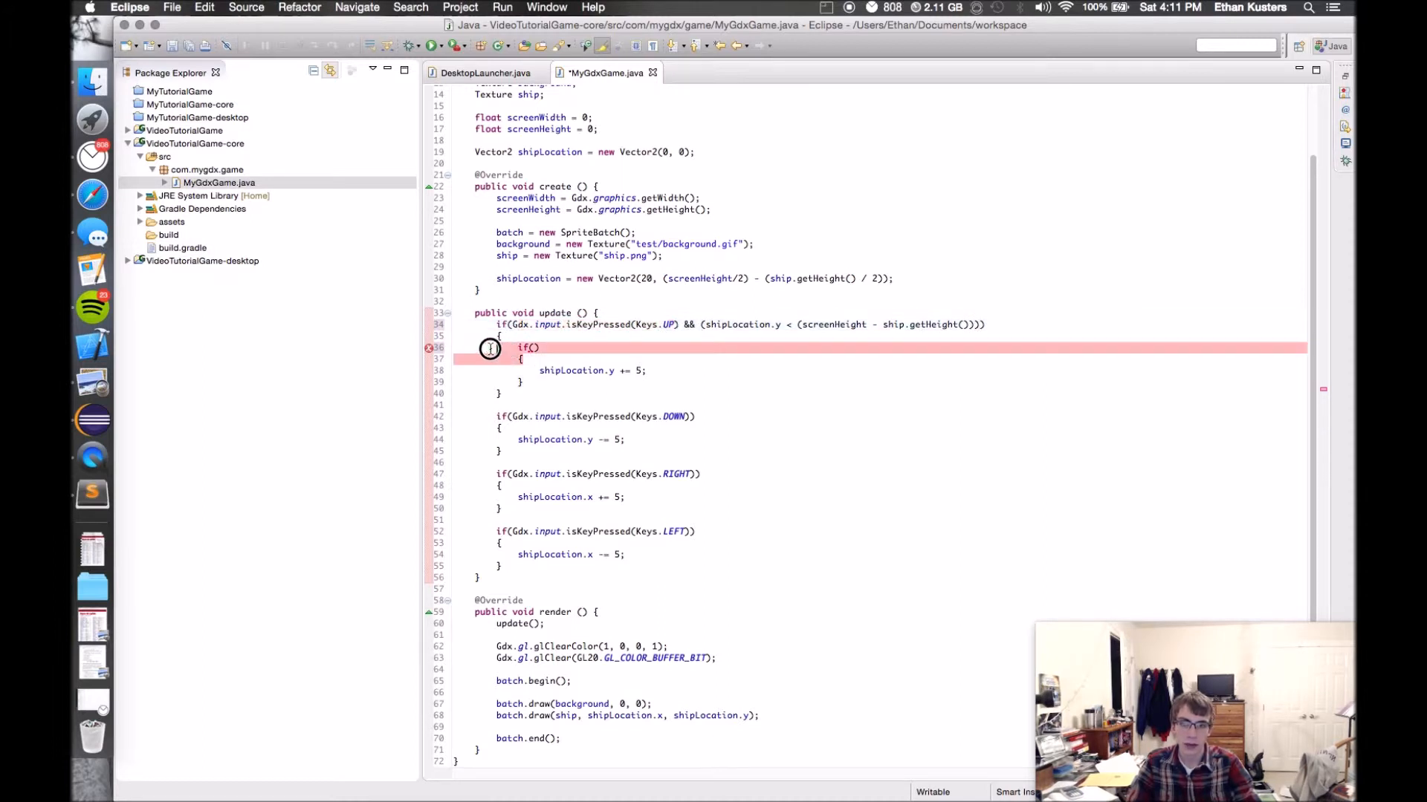
key(BackSpace)
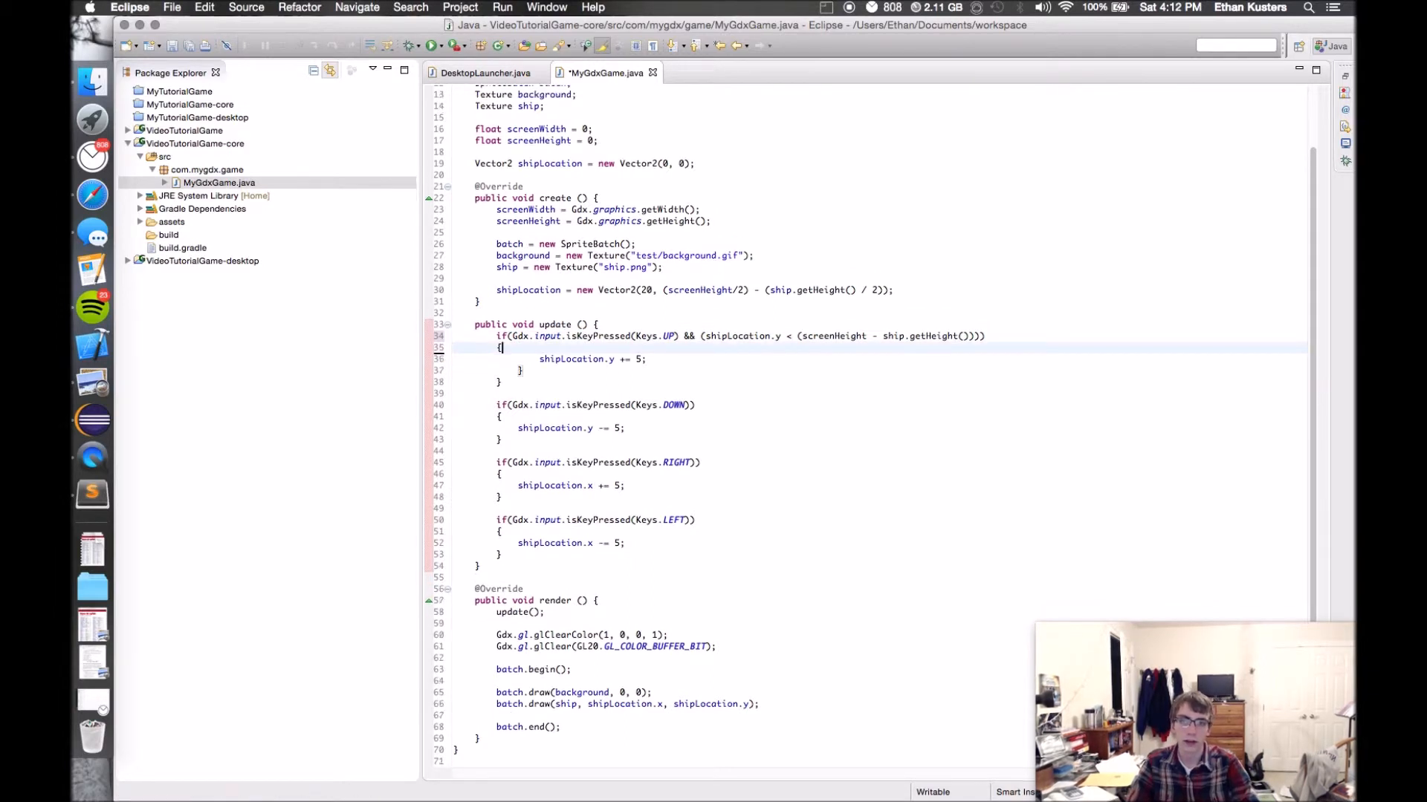
click(546, 370)
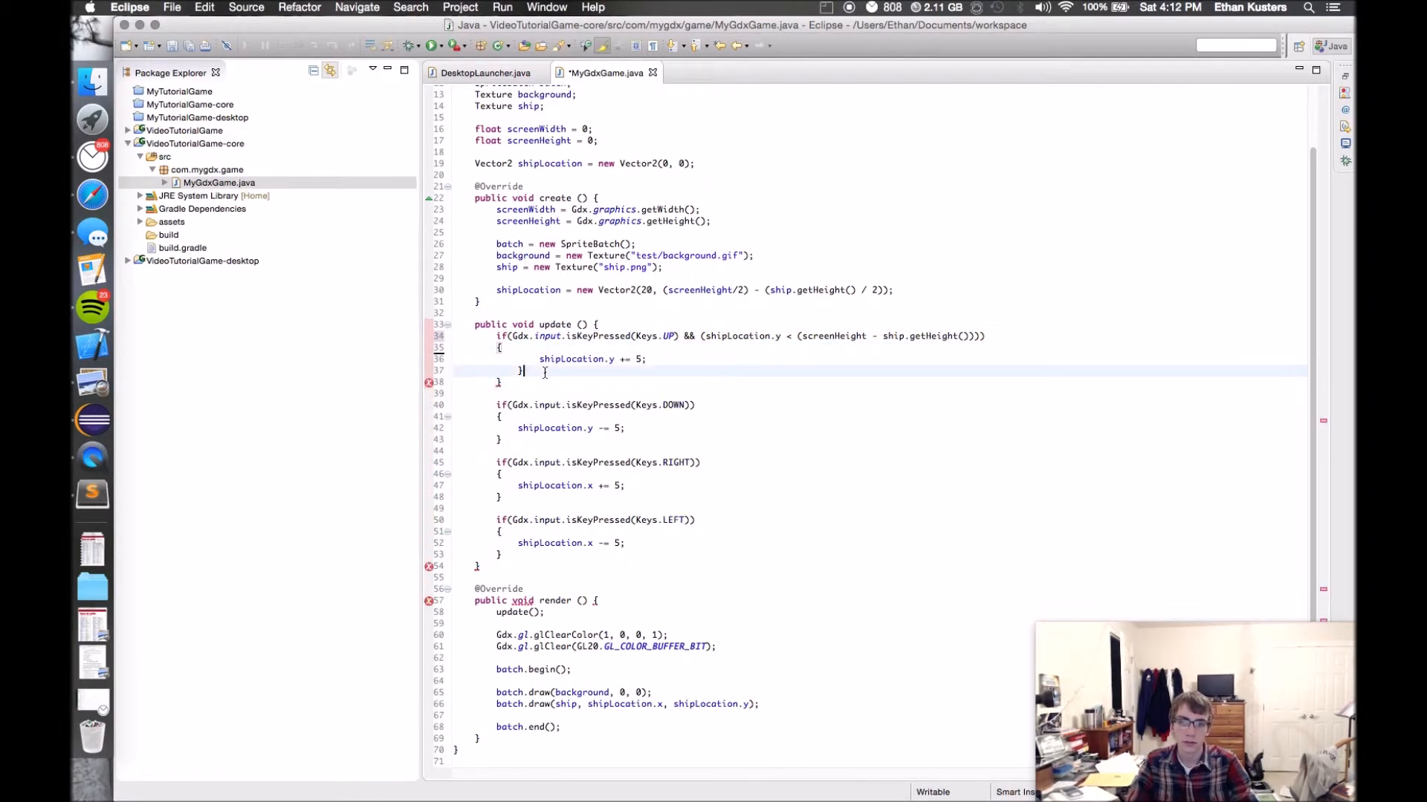
key(shift+Home)
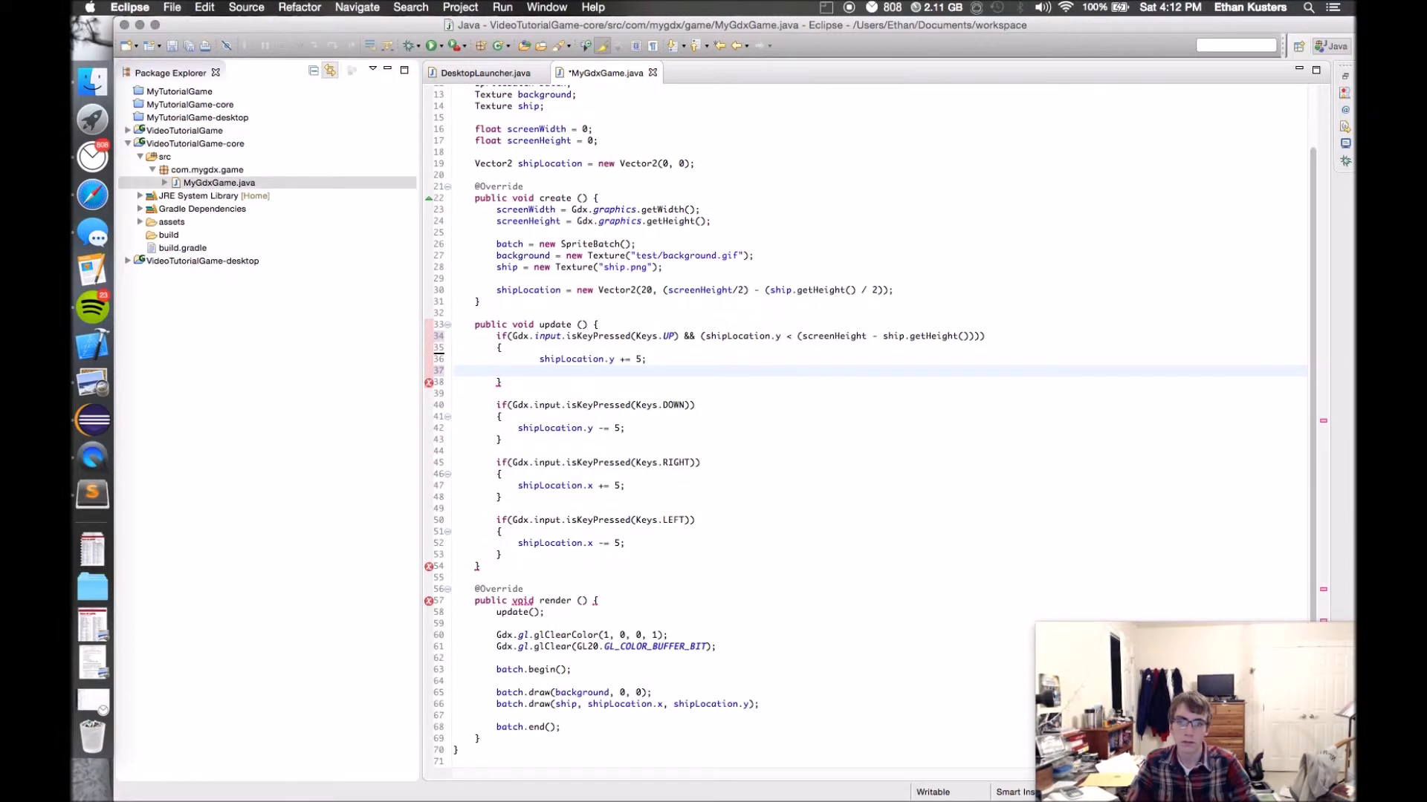
key(BackSpace)
key(BackSpace)
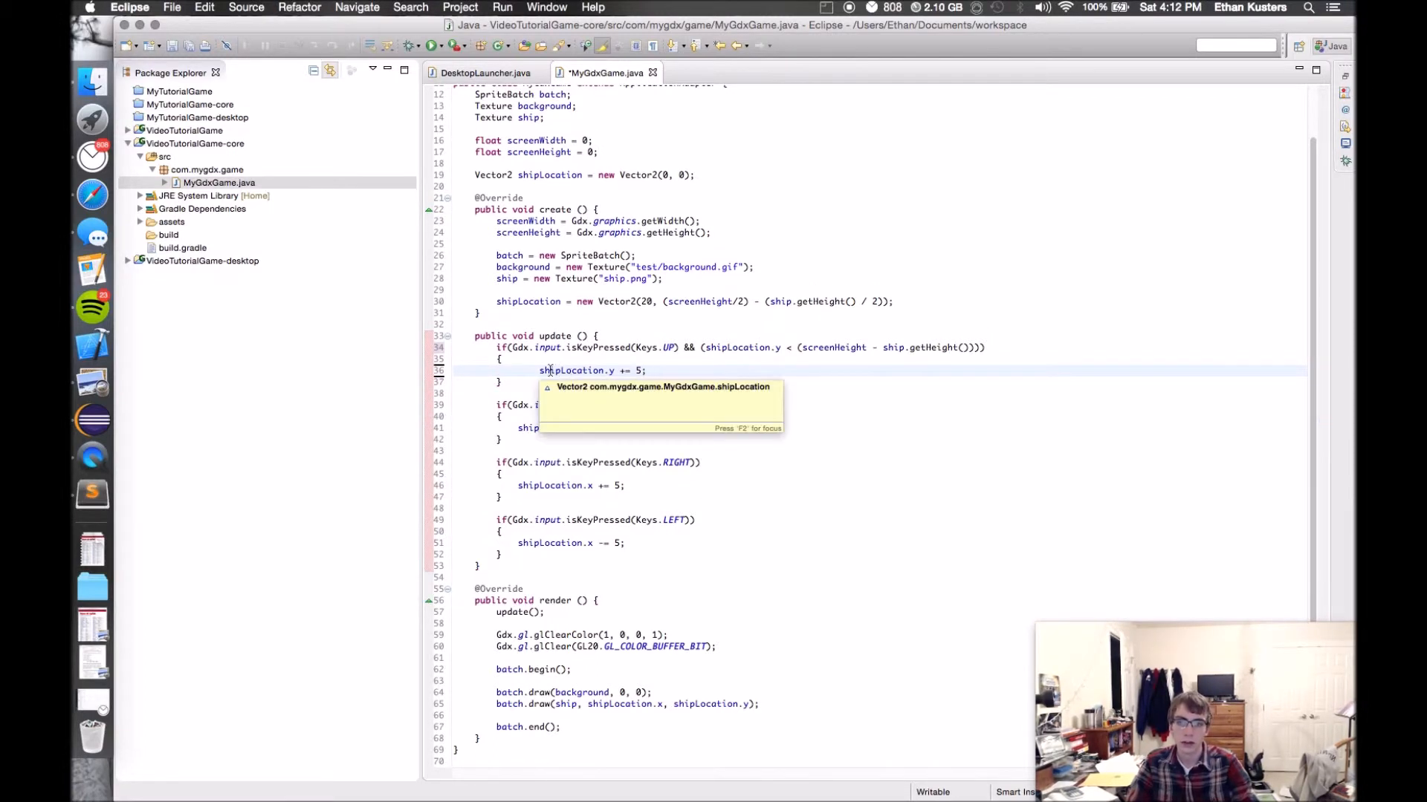
double_click(580, 371)
key(shift+Tab)
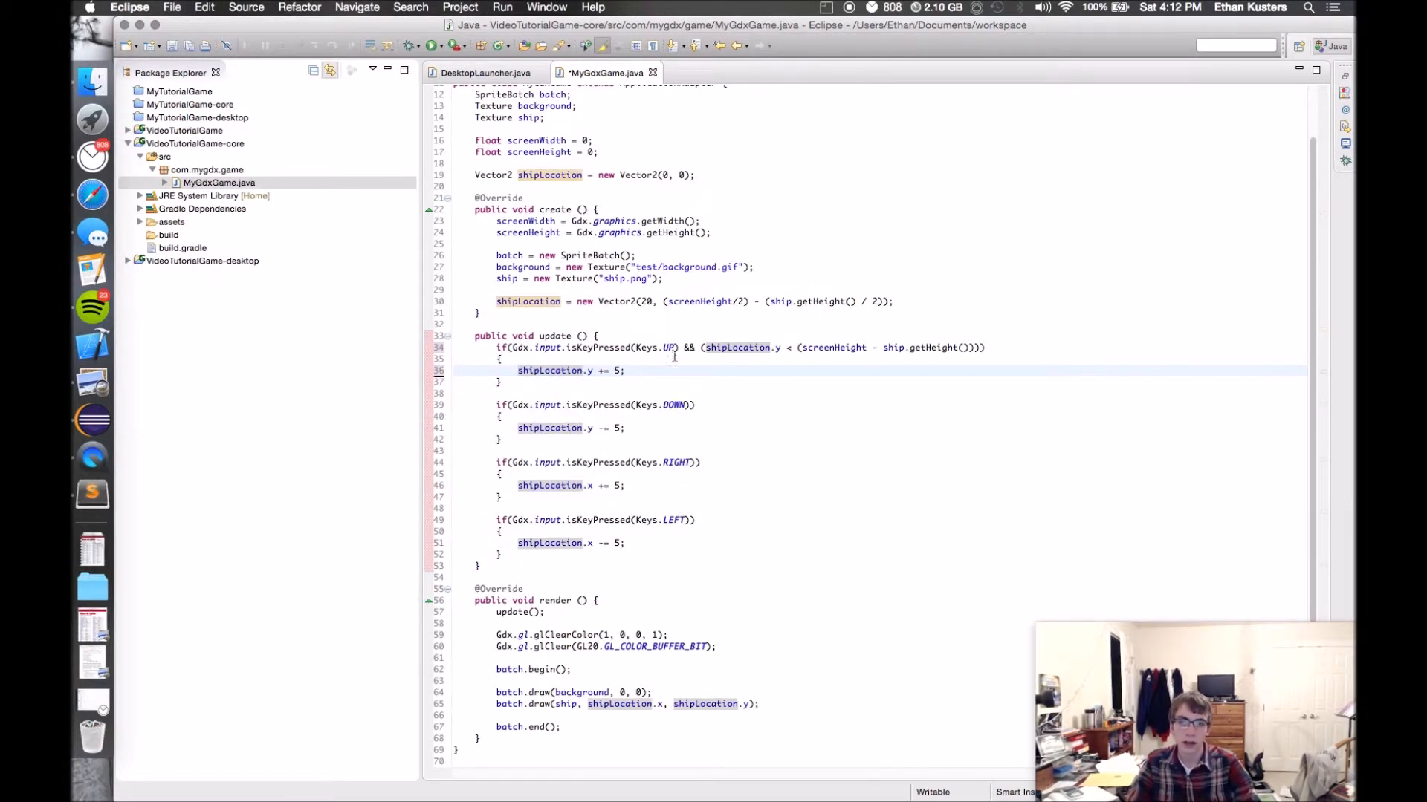
- Save the combined && condition and run DesktopLauncher
click(910, 346)
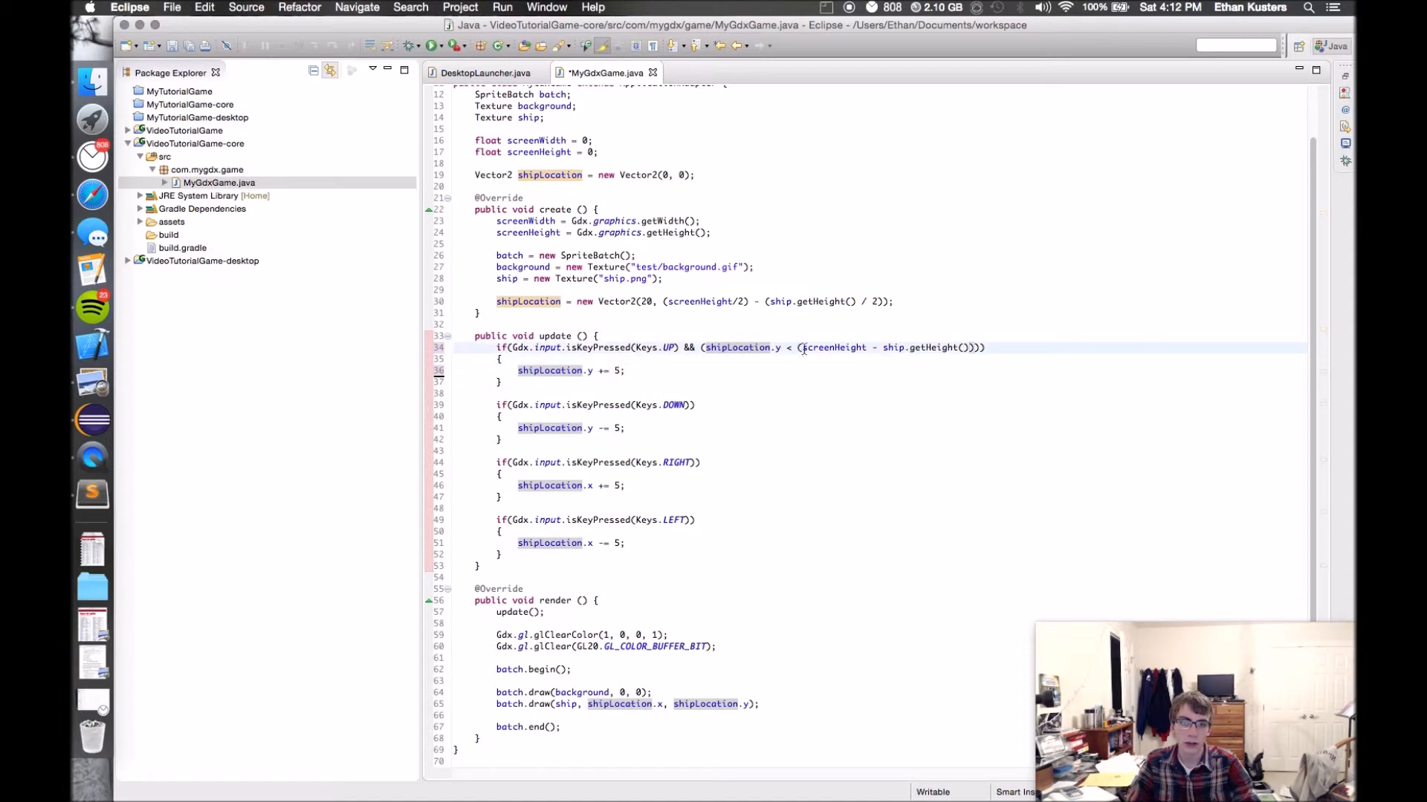
drag(796, 346, 973, 347)
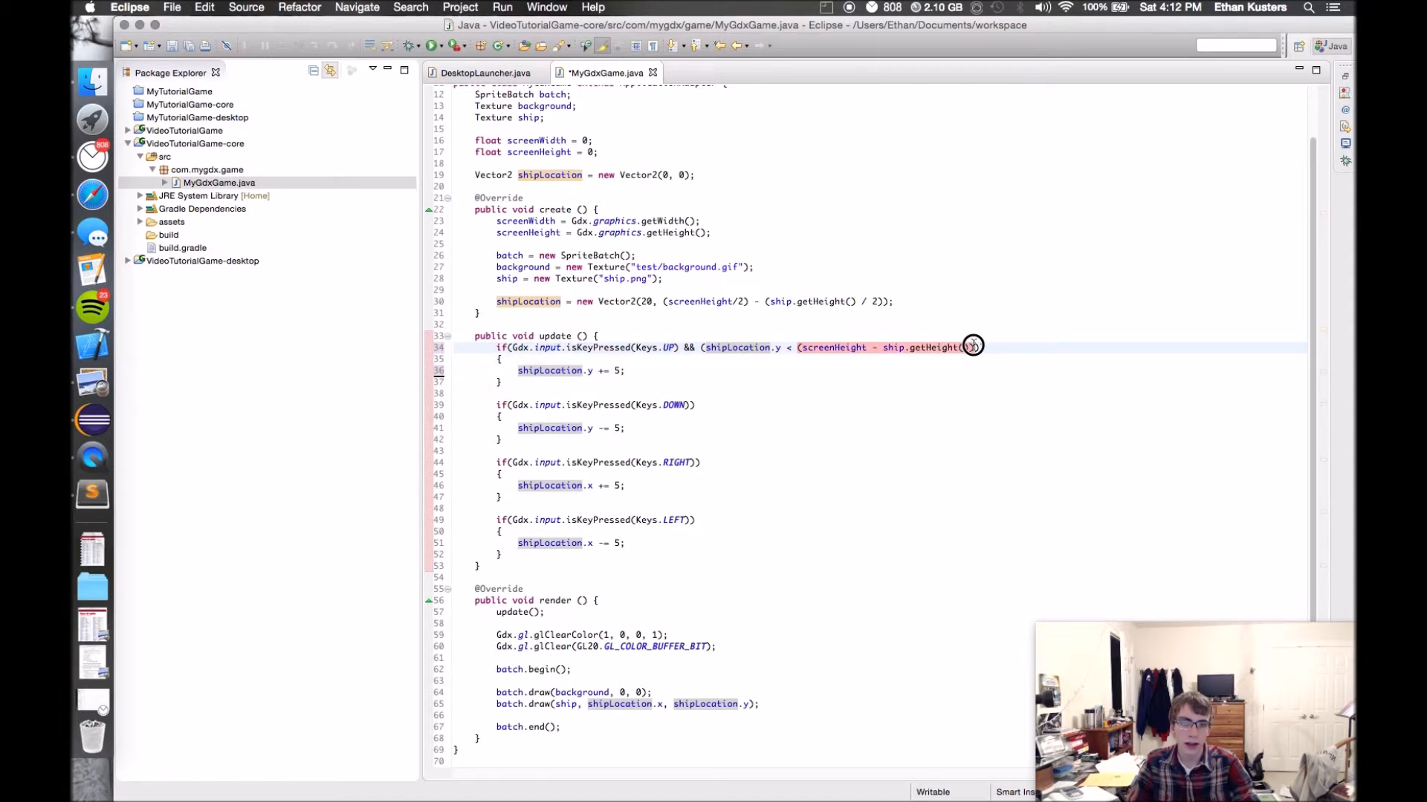
click(721, 359)
click(666, 373)
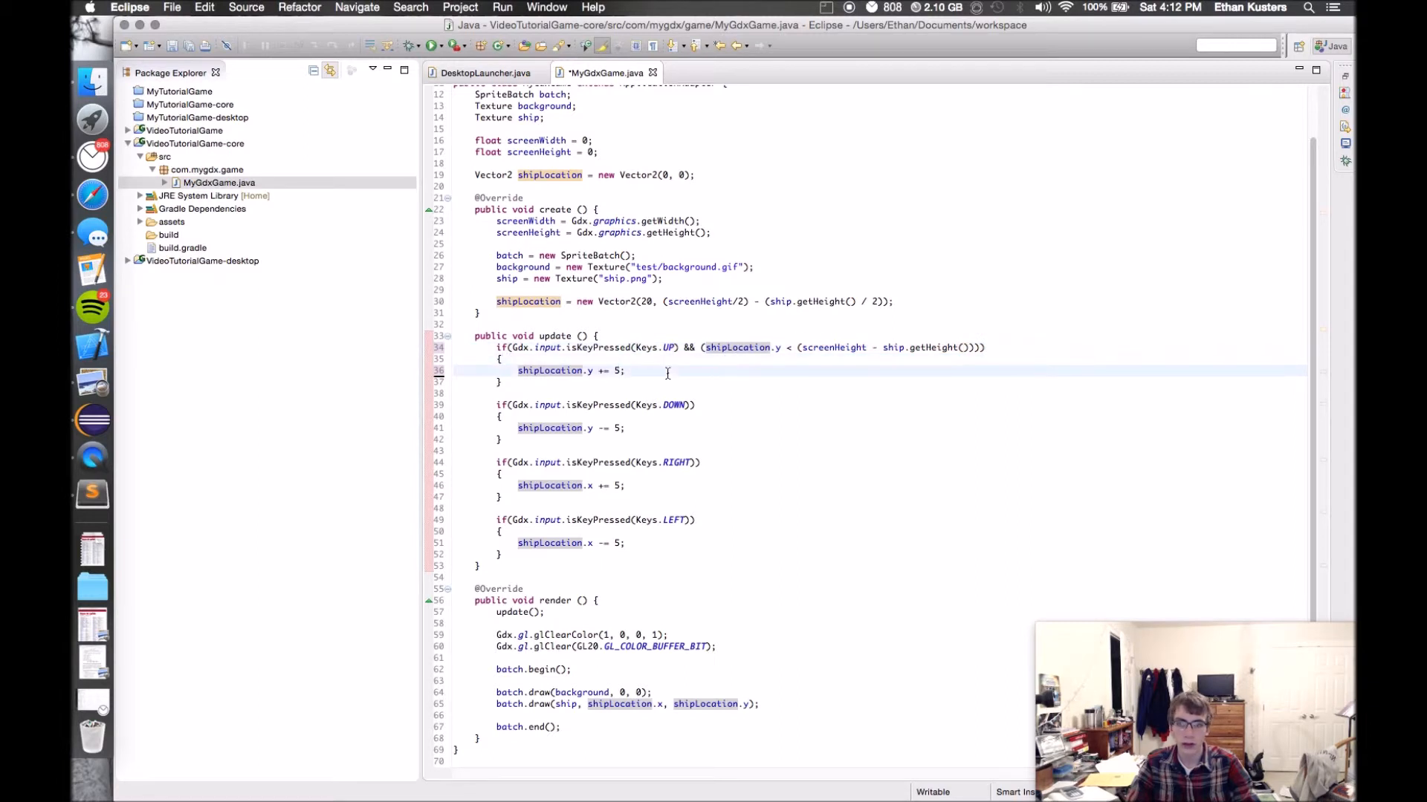
key(super+s)
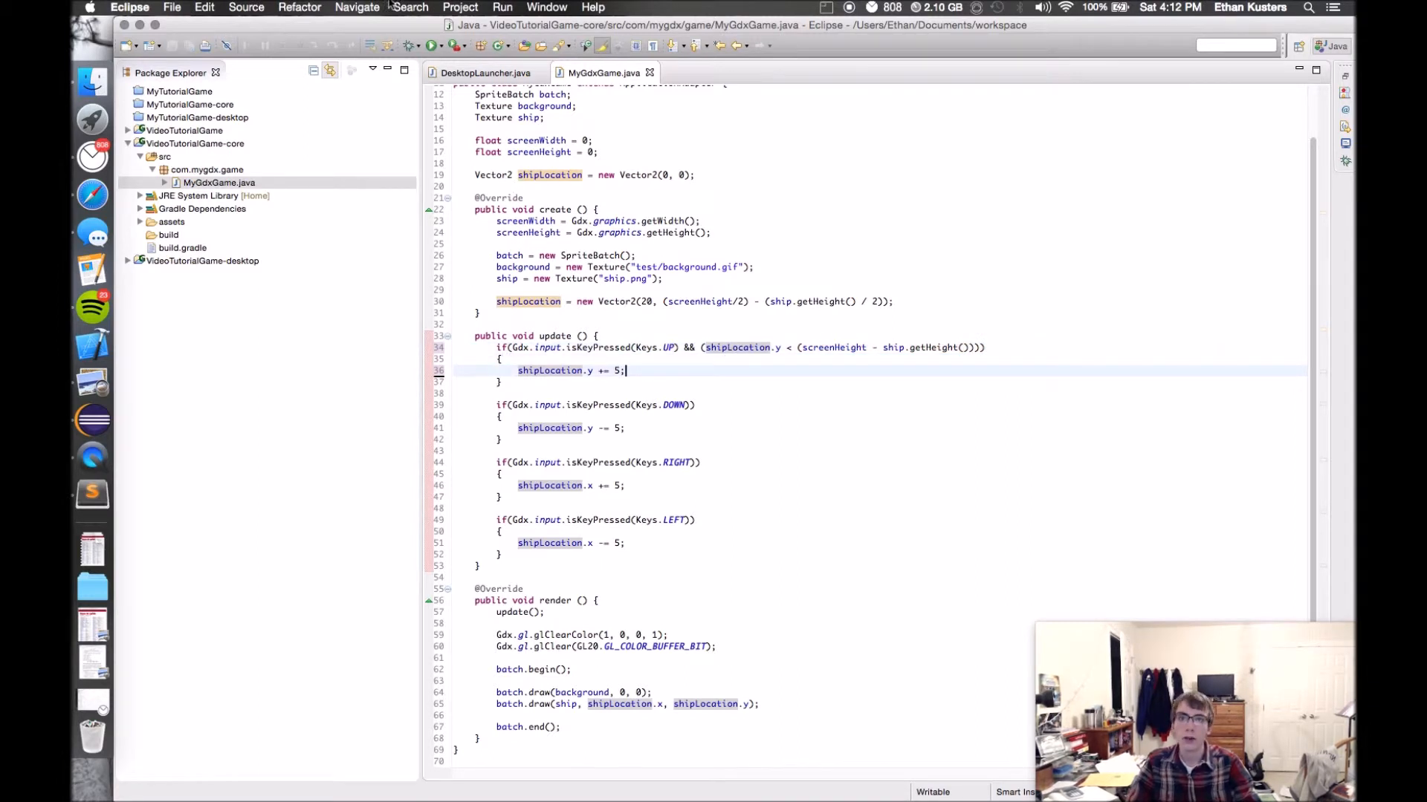
click(446, 48)
click(469, 89)
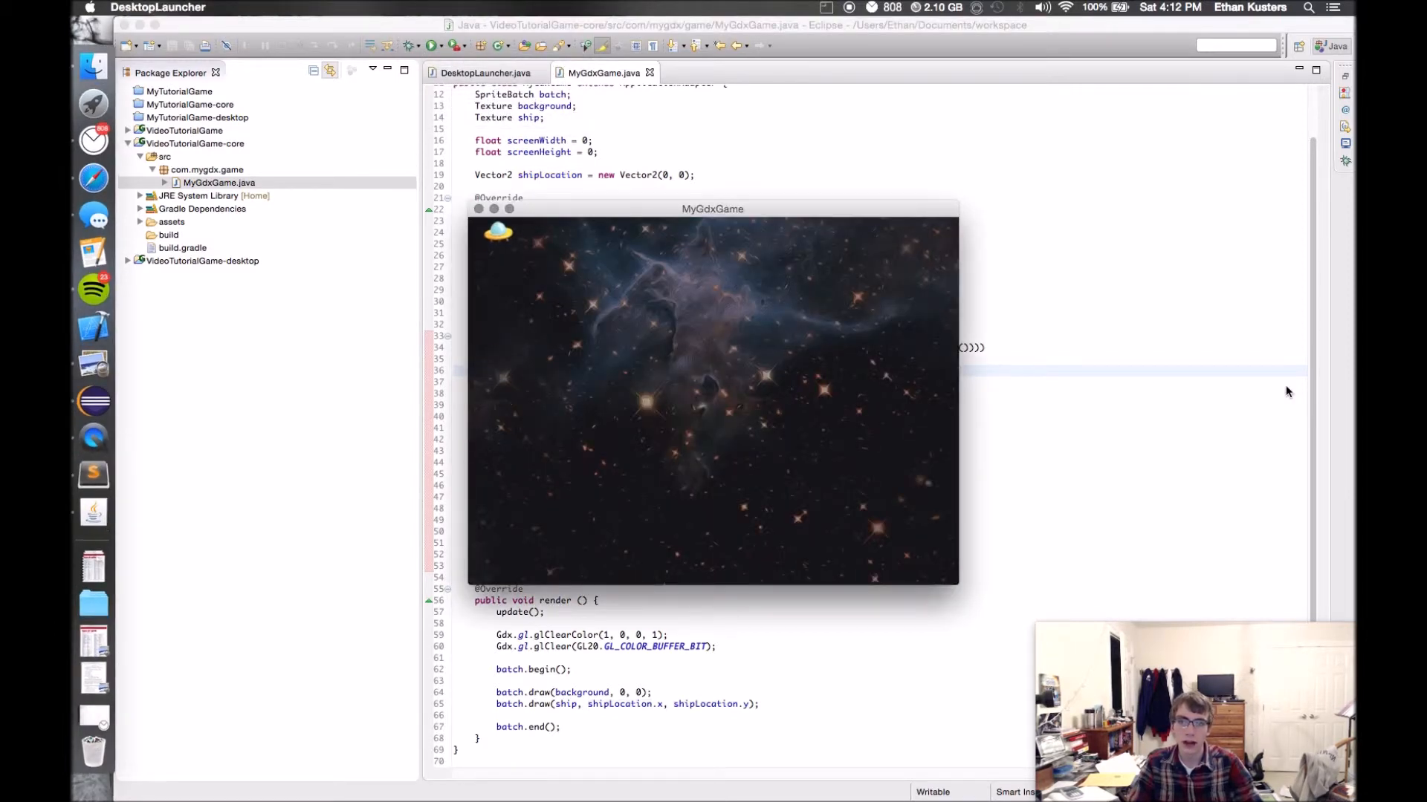
click(481, 212)
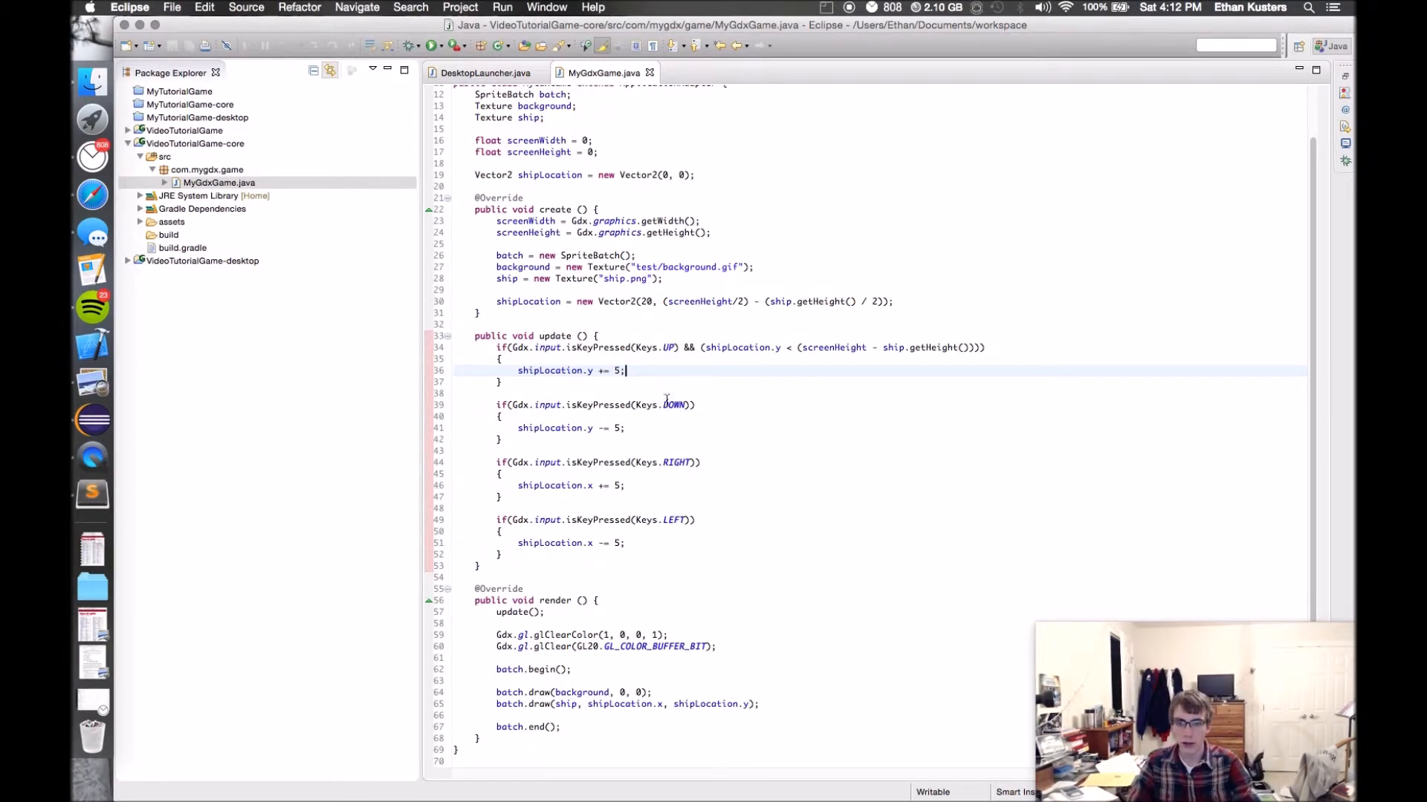
click(607, 428)
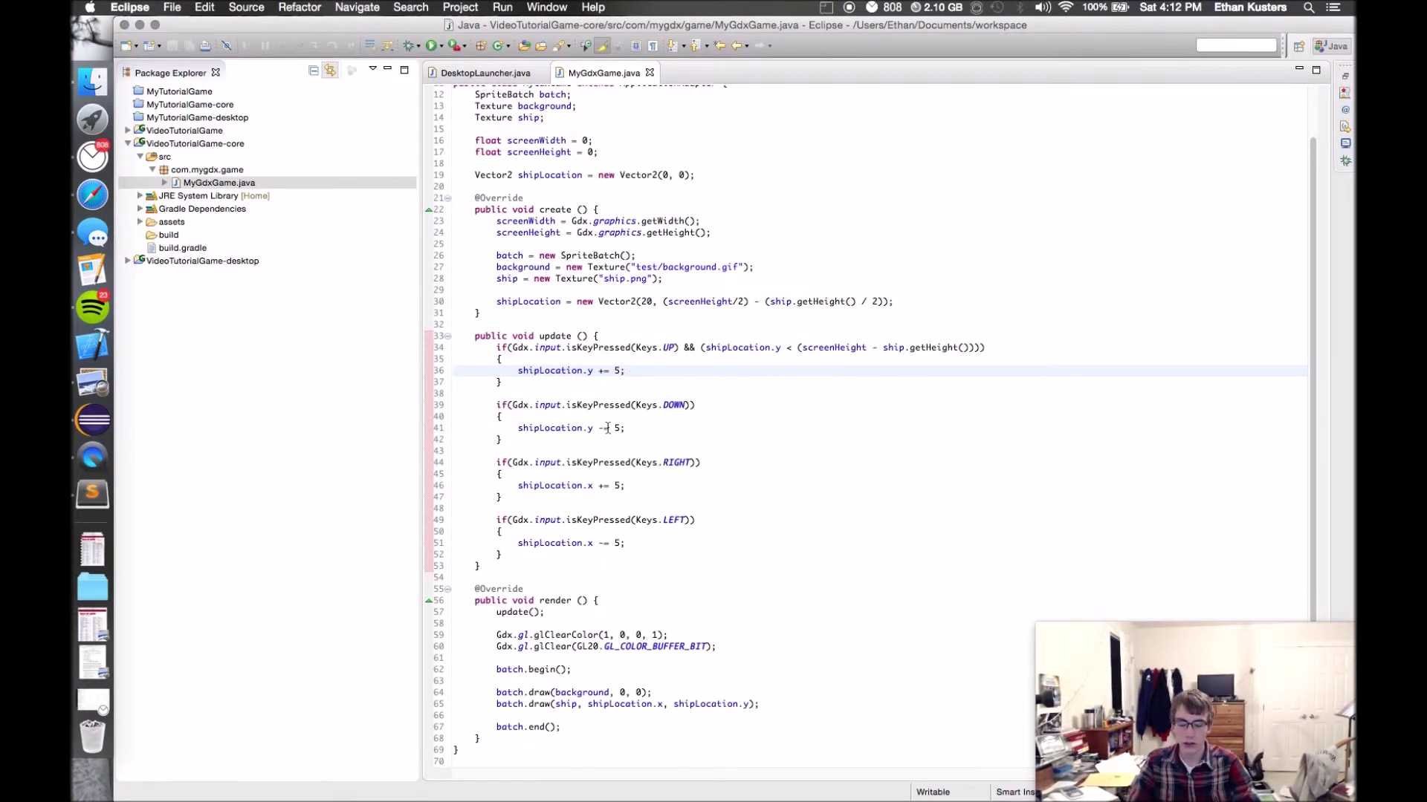
- Append && (shipLocation.y > 0) to the Keys.DOWN condition, save, test-run the game and close it
click(690, 403)
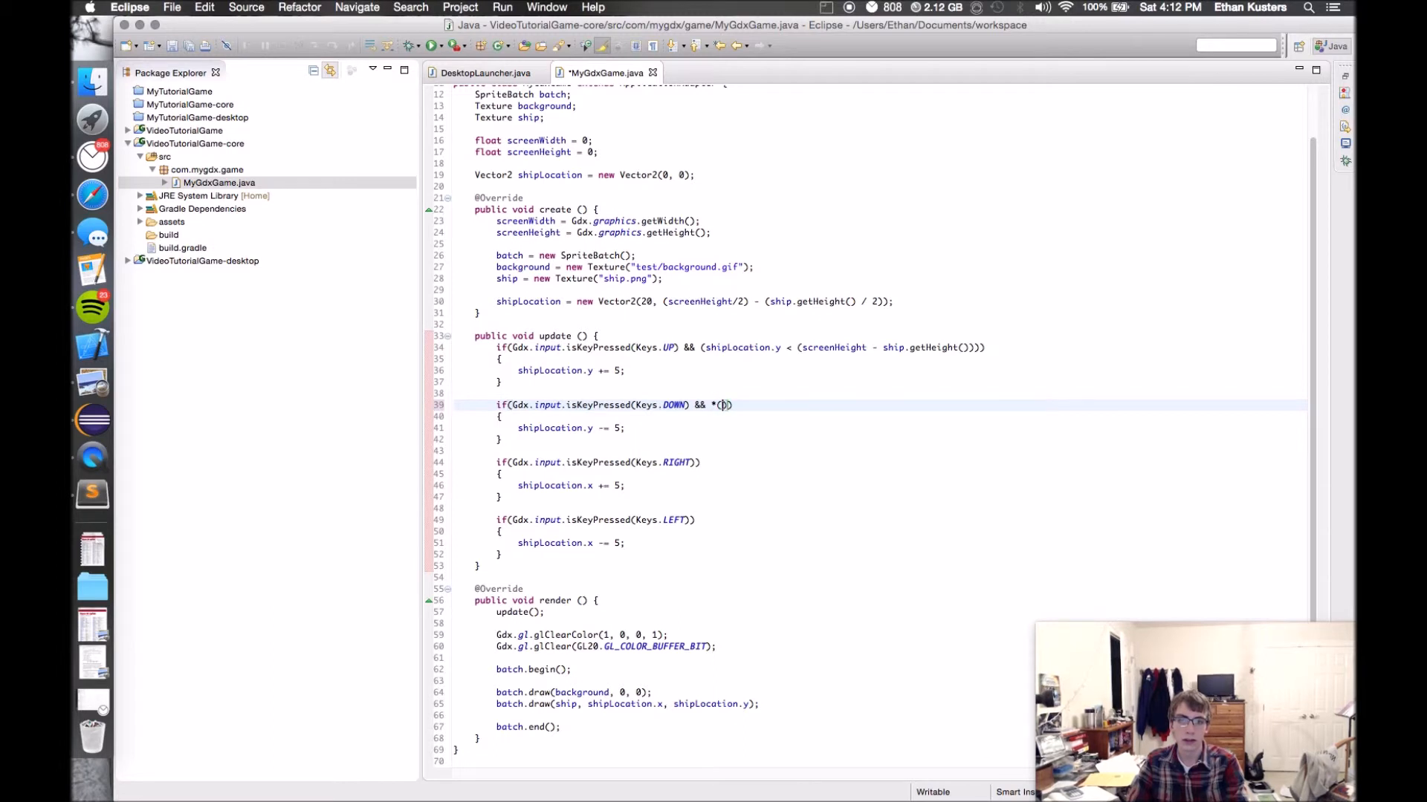
text((shipLocation)
text(.y > 0)
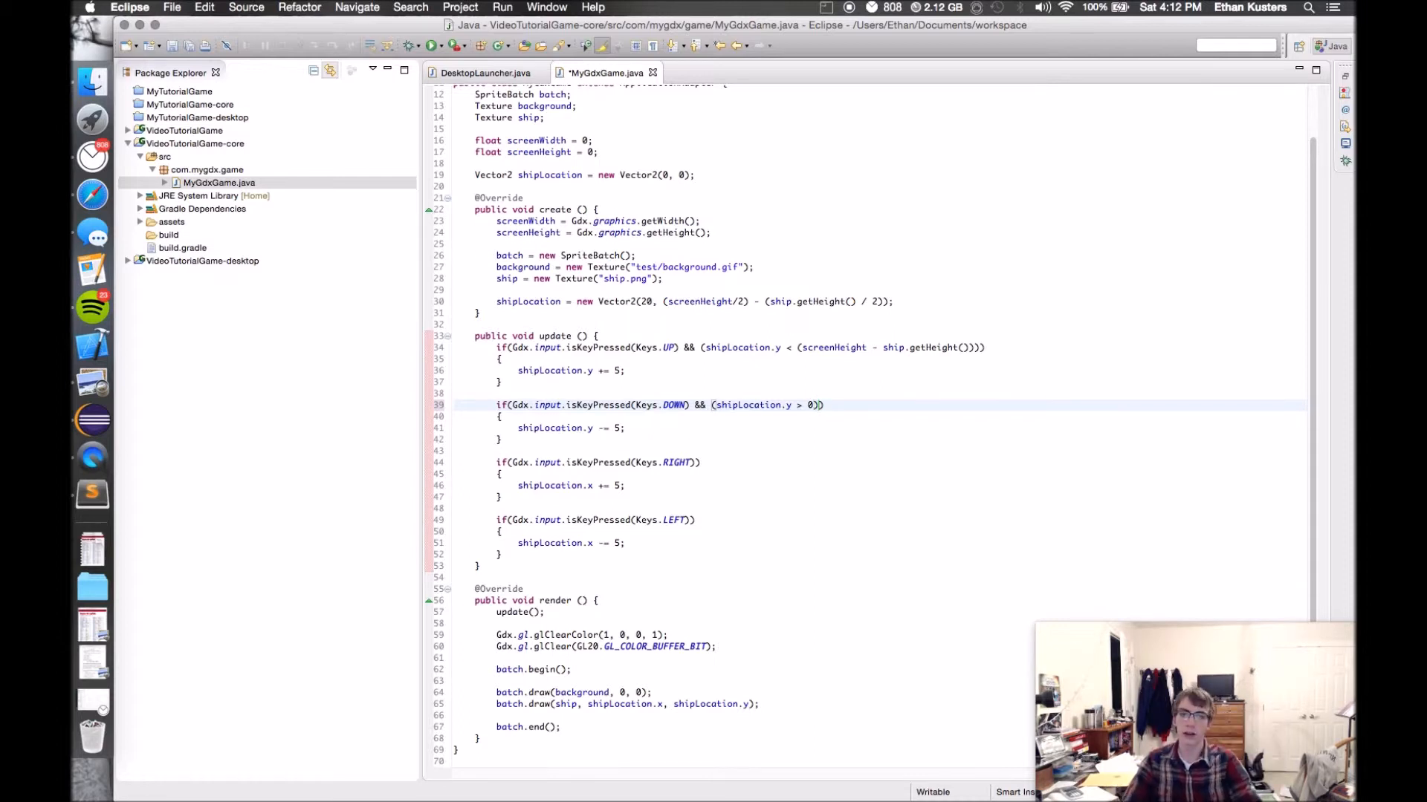
key(super+s)
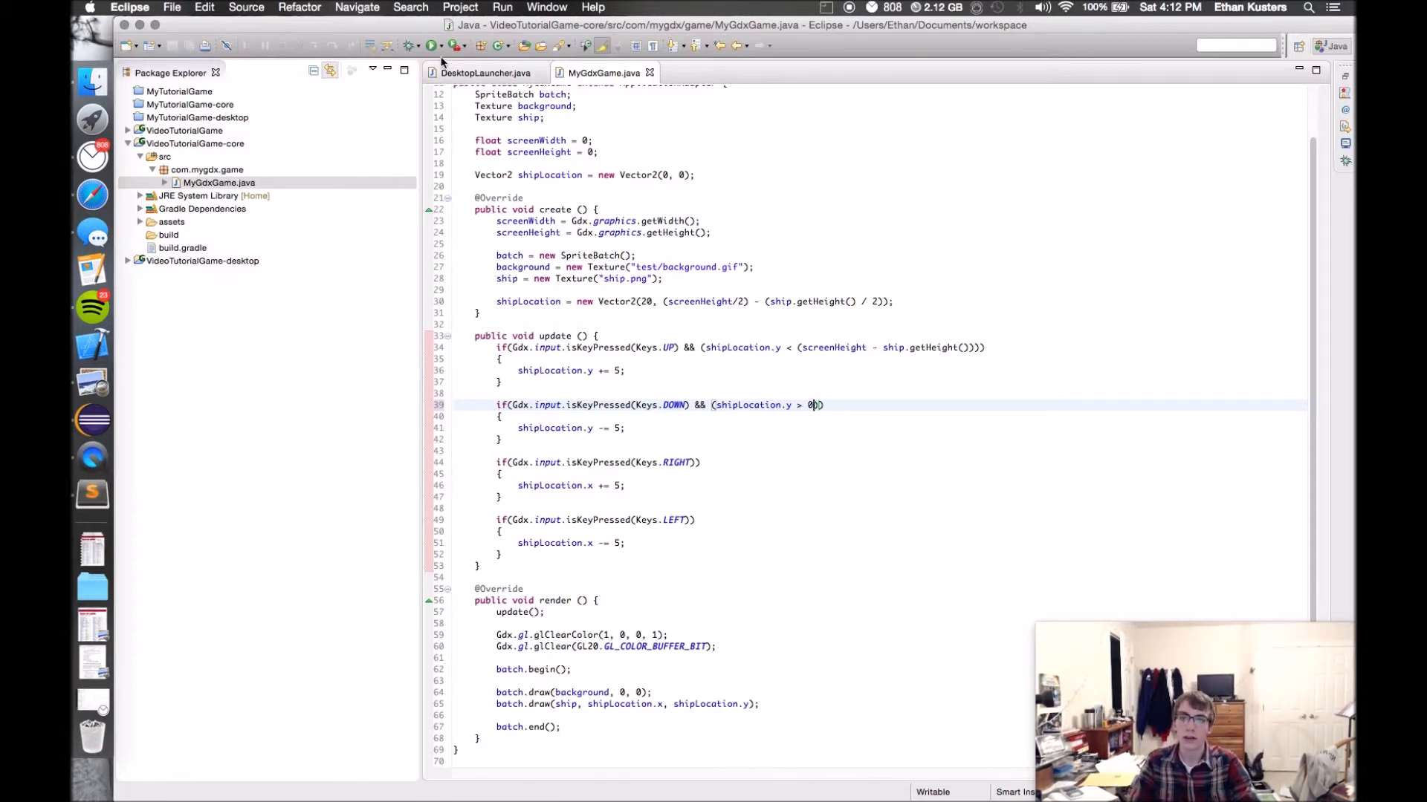
click(442, 46)
click(479, 90)
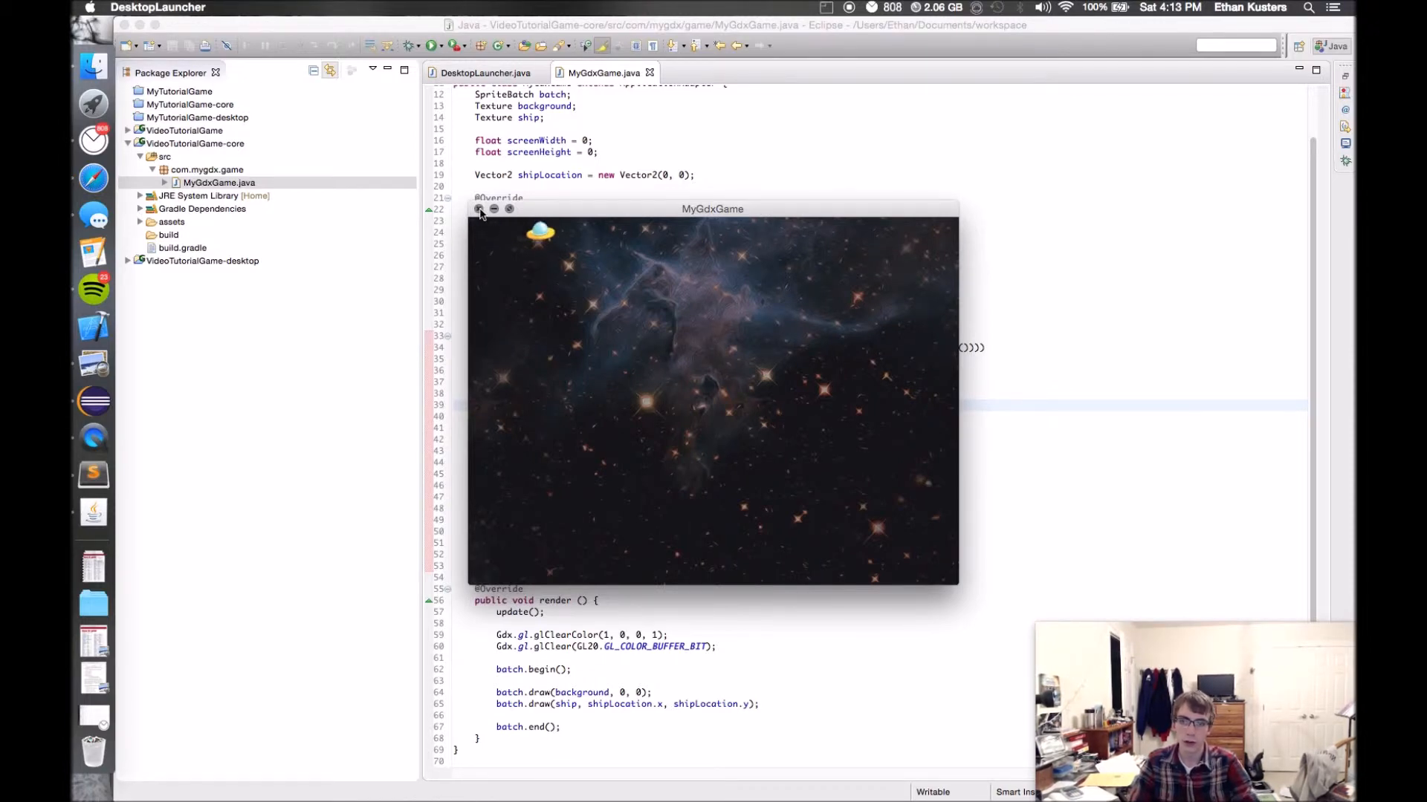
click(479, 211)
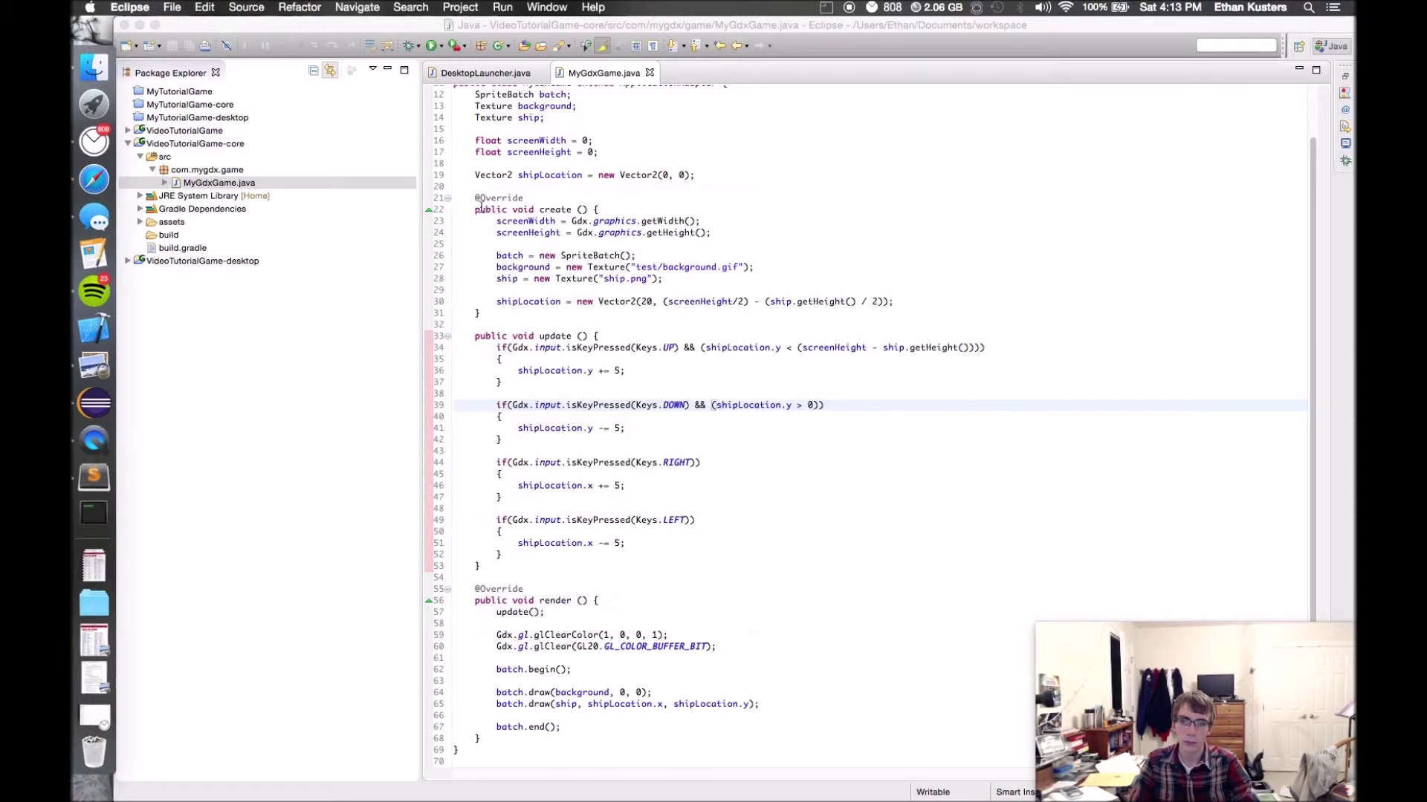
click(699, 465)
- Add shipLocation.x < screenWidth to the RIGHT condition, fix the 'shipLoaction' typo, save, run and close the game
click(699, 465)
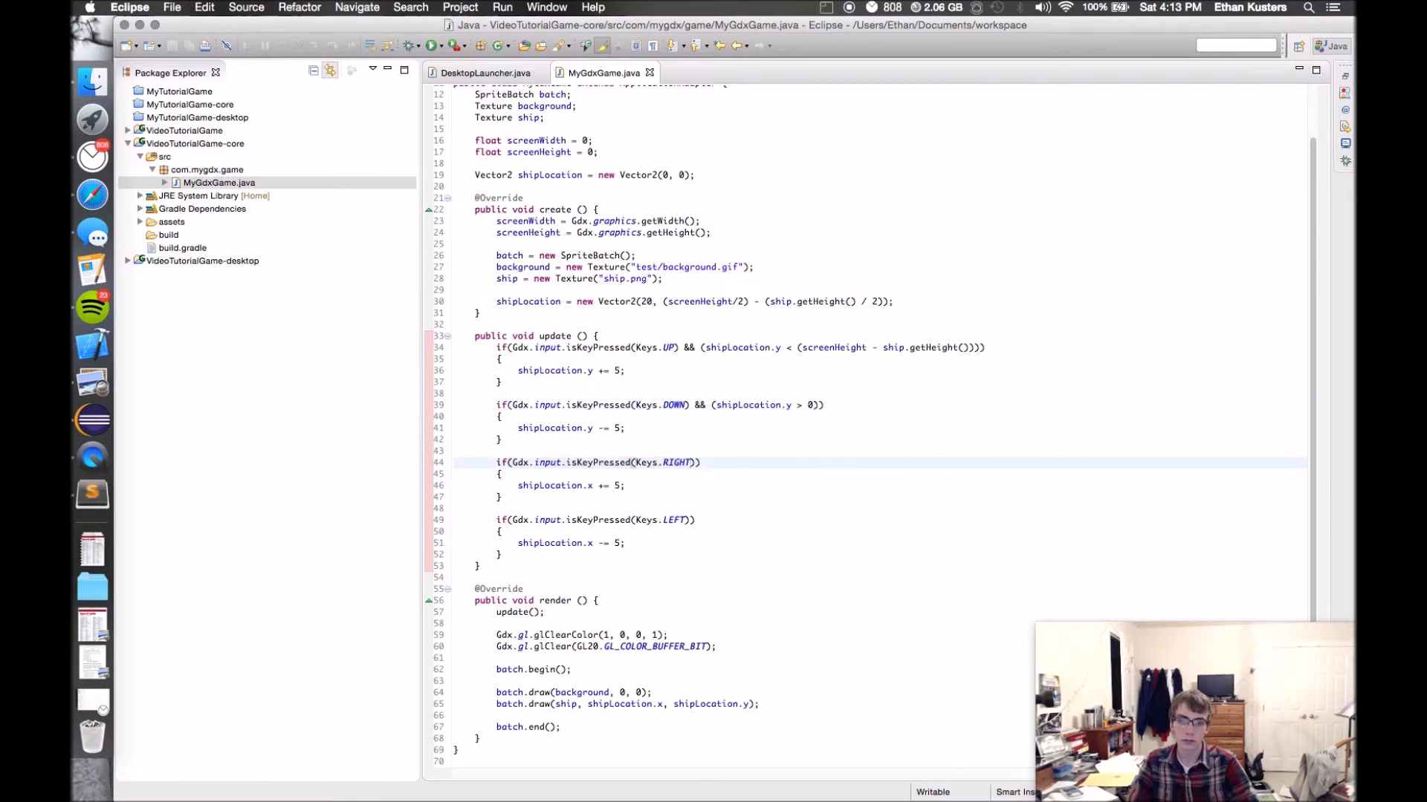
text(&)
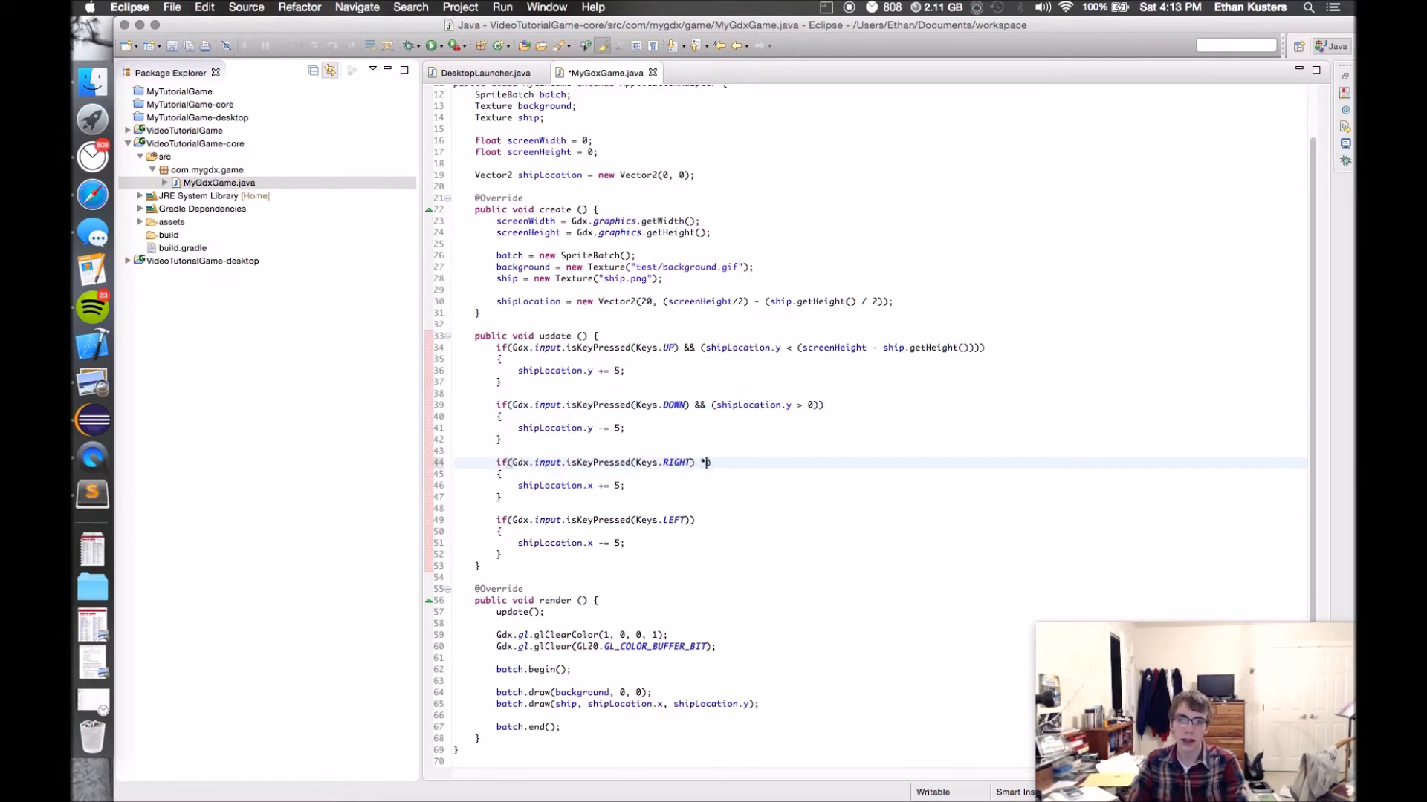
text(& )
text((shipLoaction.)
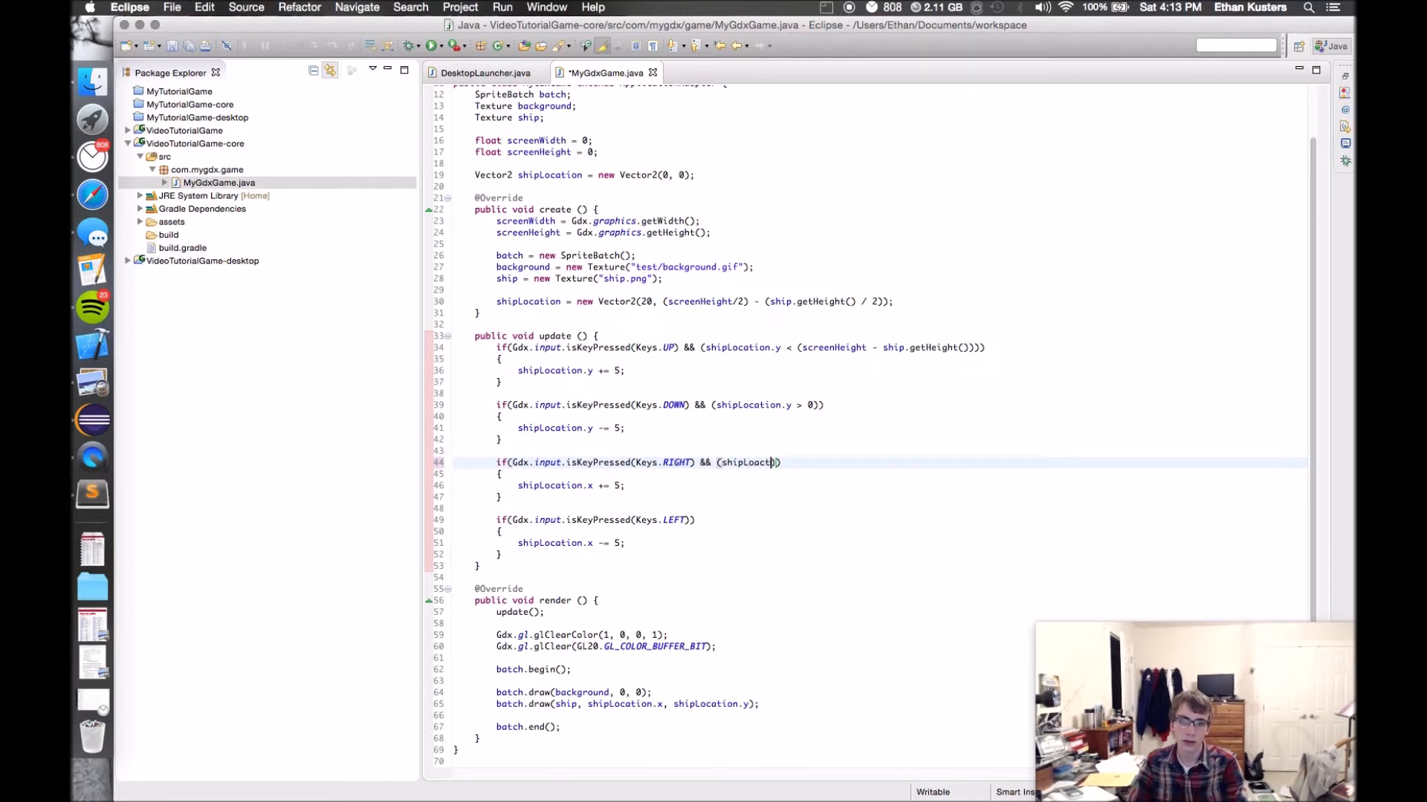
text(x < screenWid)
text(th)
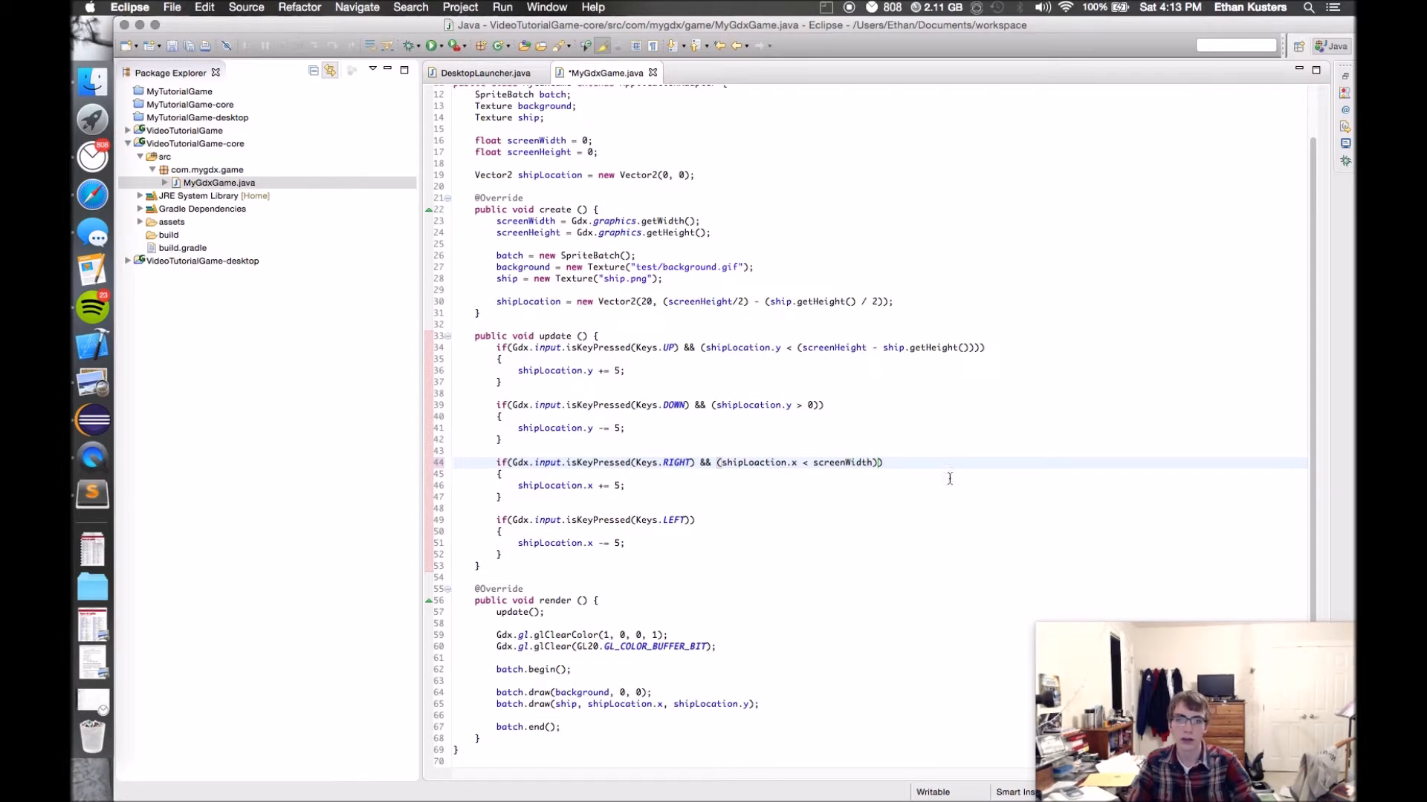
key(super+s)
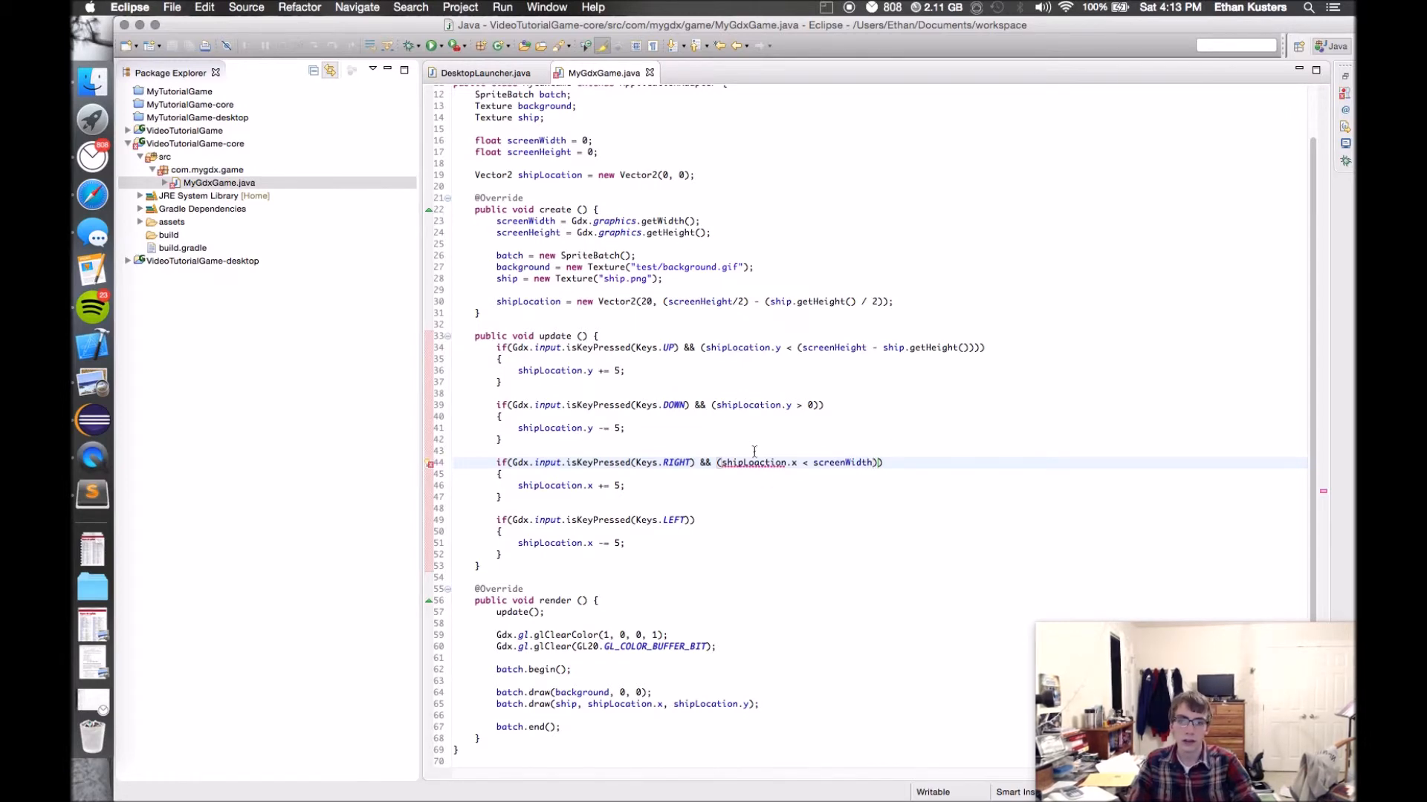
double_click(756, 463)
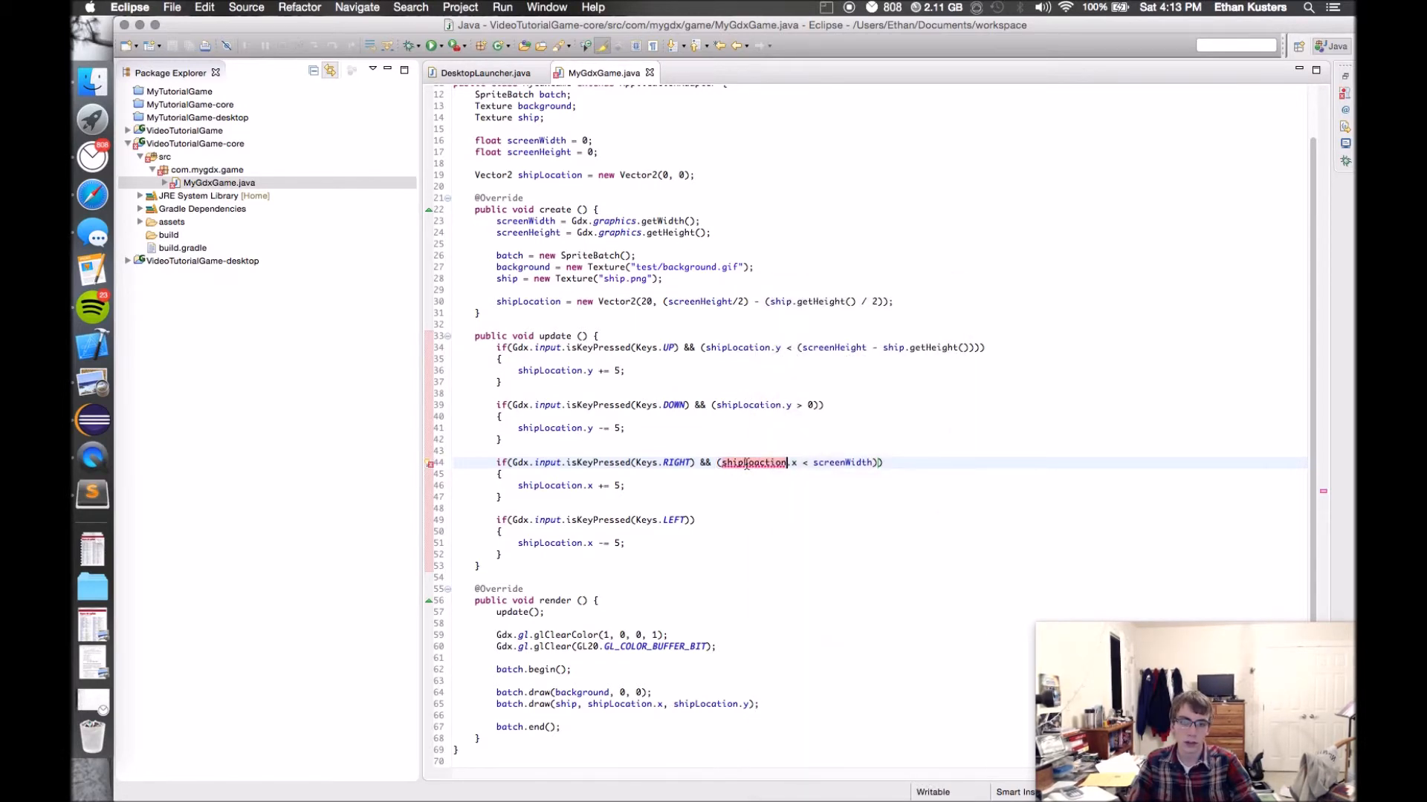
text(ship)
text(Location)
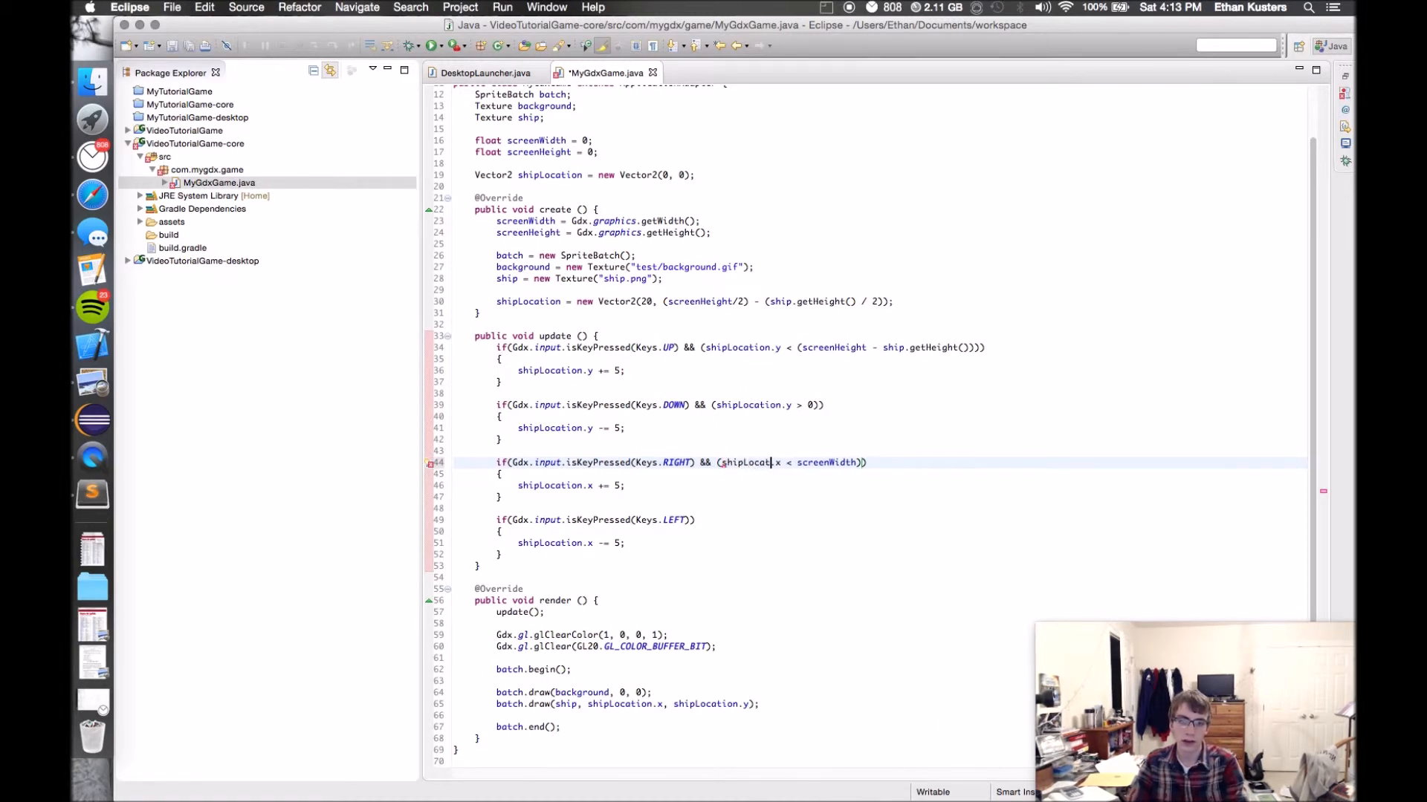
key(super+s)
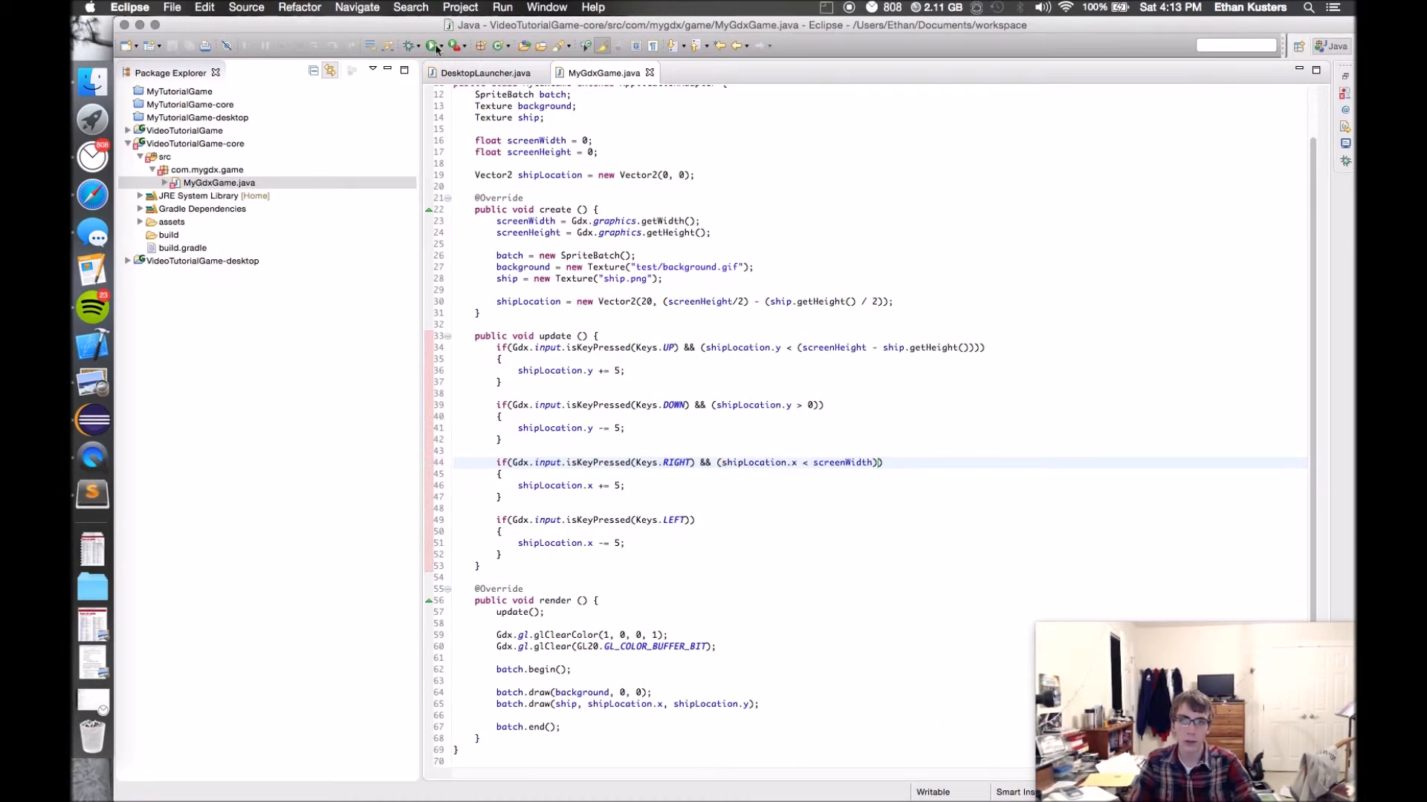
click(444, 47)
click(507, 61)
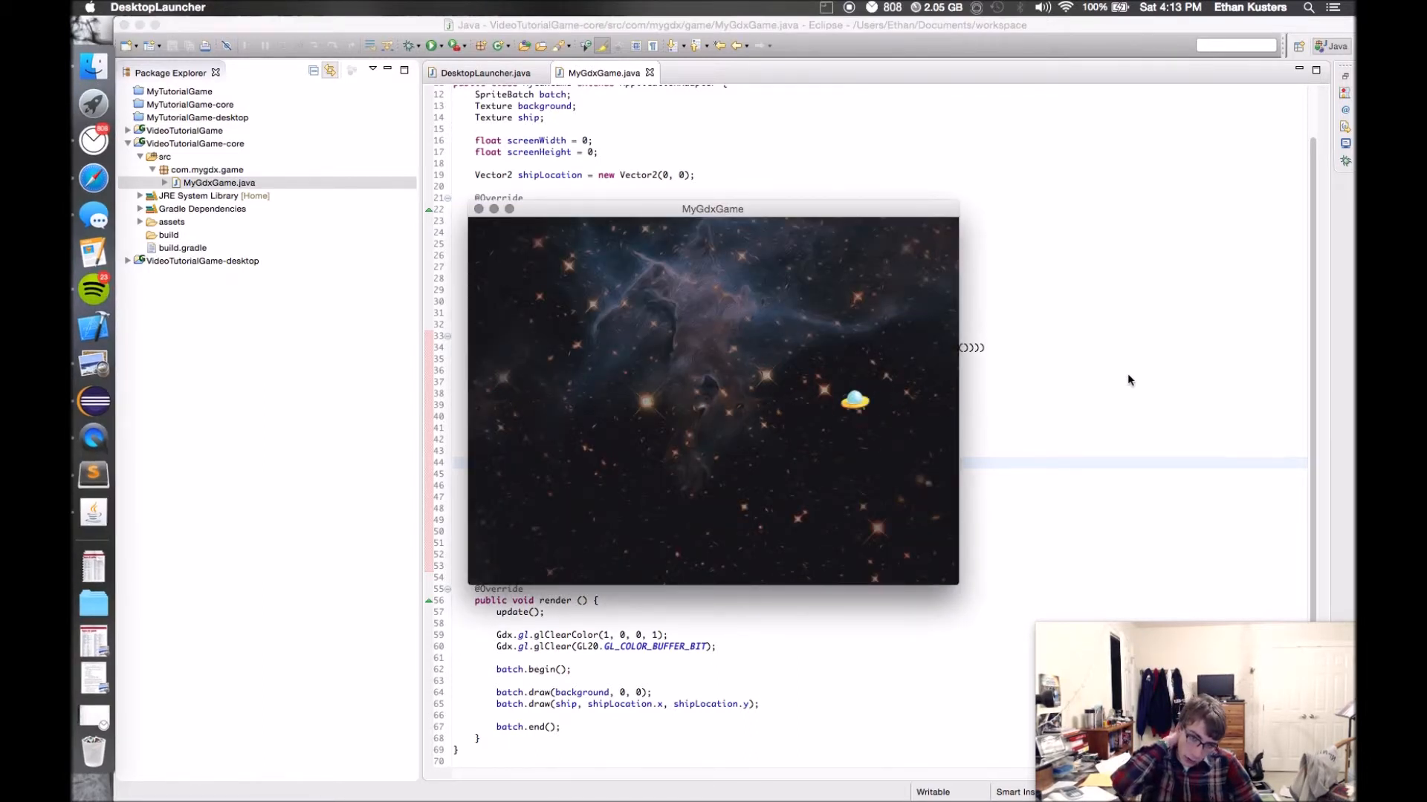
click(478, 211)
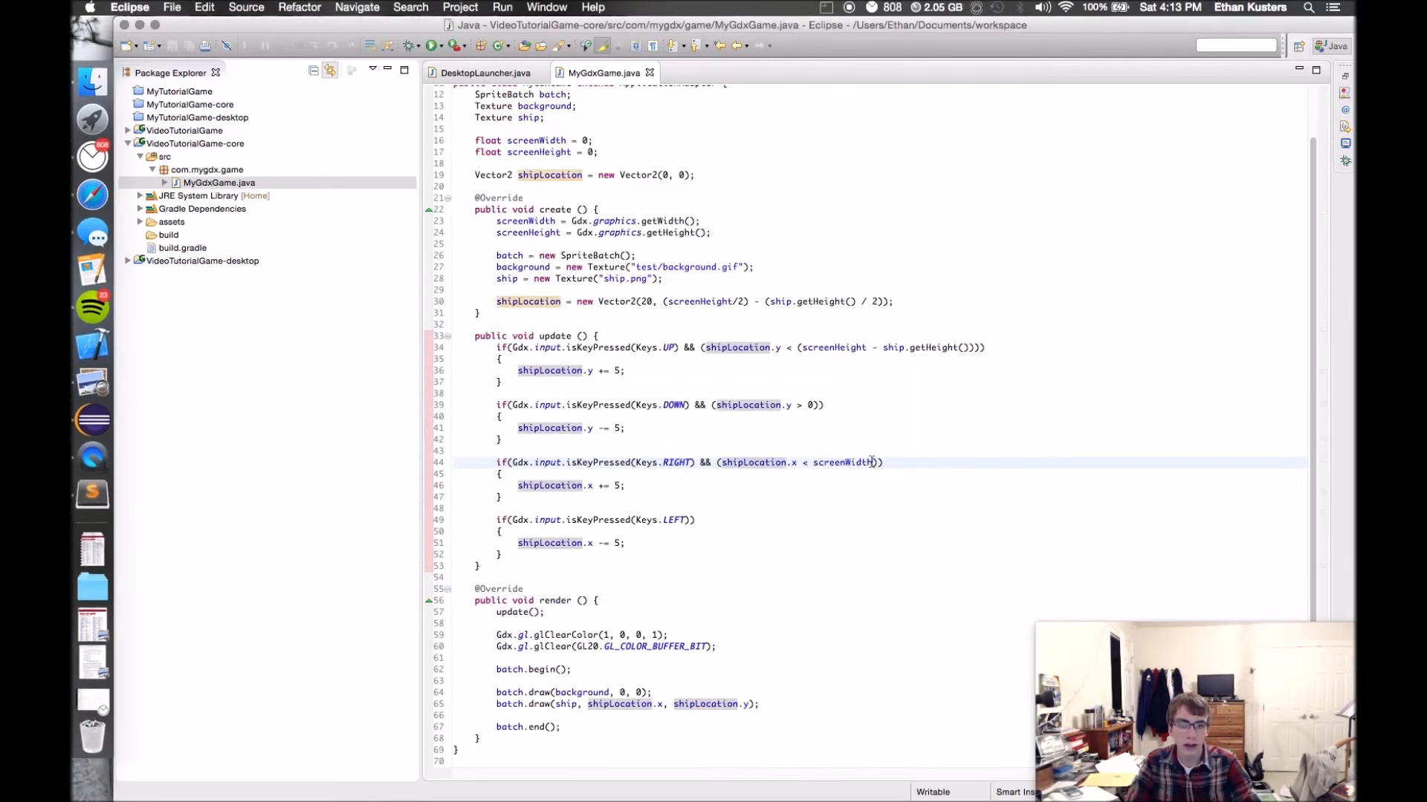
- Make the RIGHT check use screenWidth - ship.getWidth(), remove the UP line's extra parentheses, and save
click(840, 463)
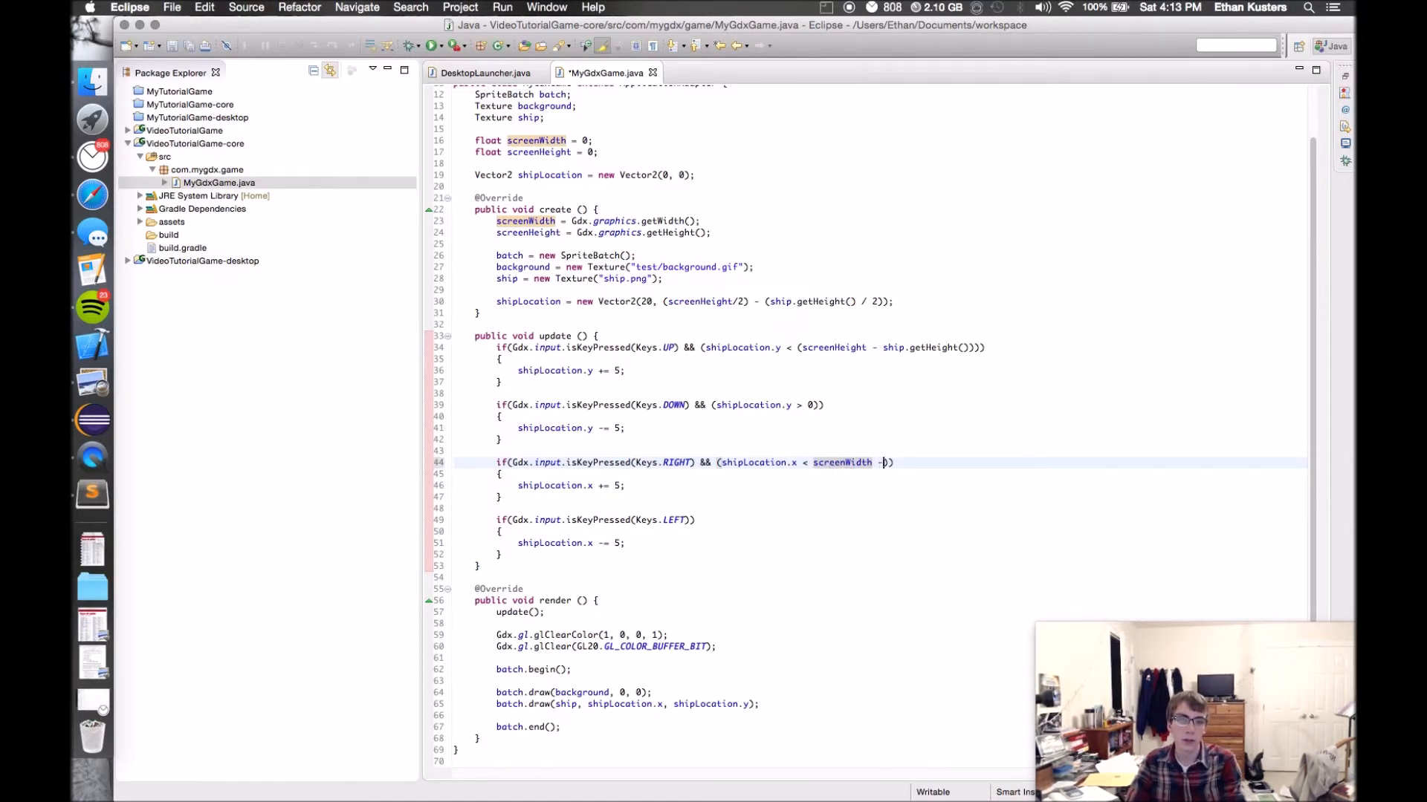
text(- ship.g)
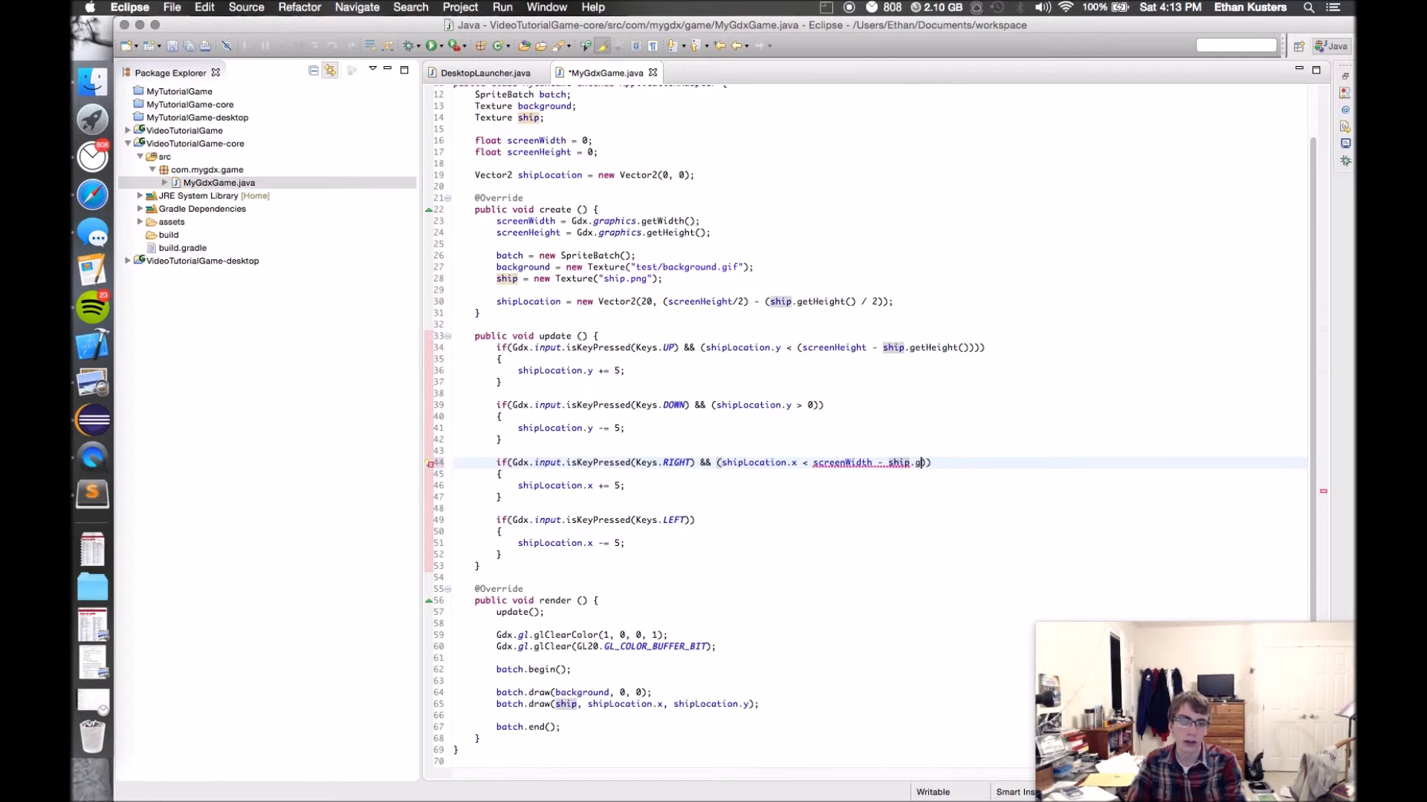
text(etWidth)
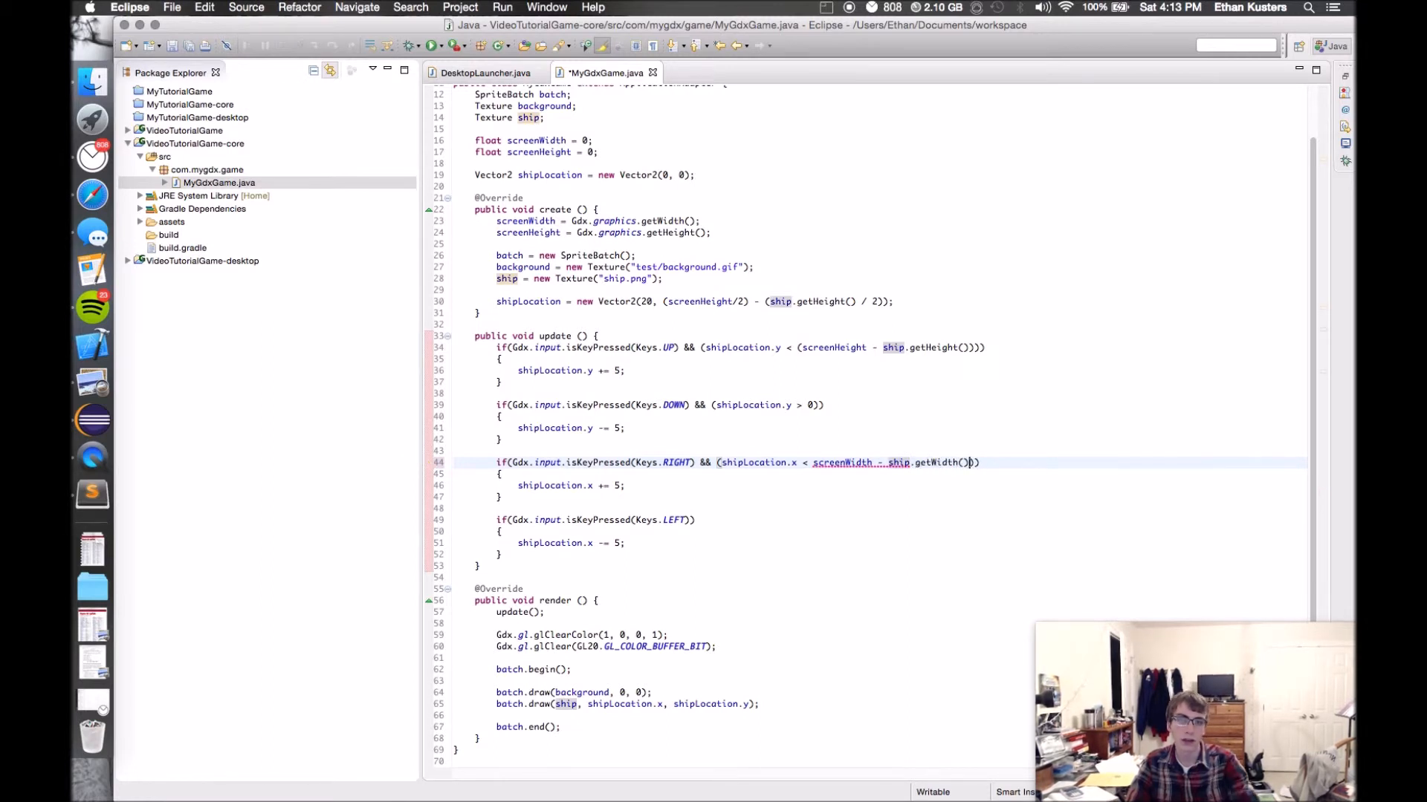
text(()
click(800, 347)
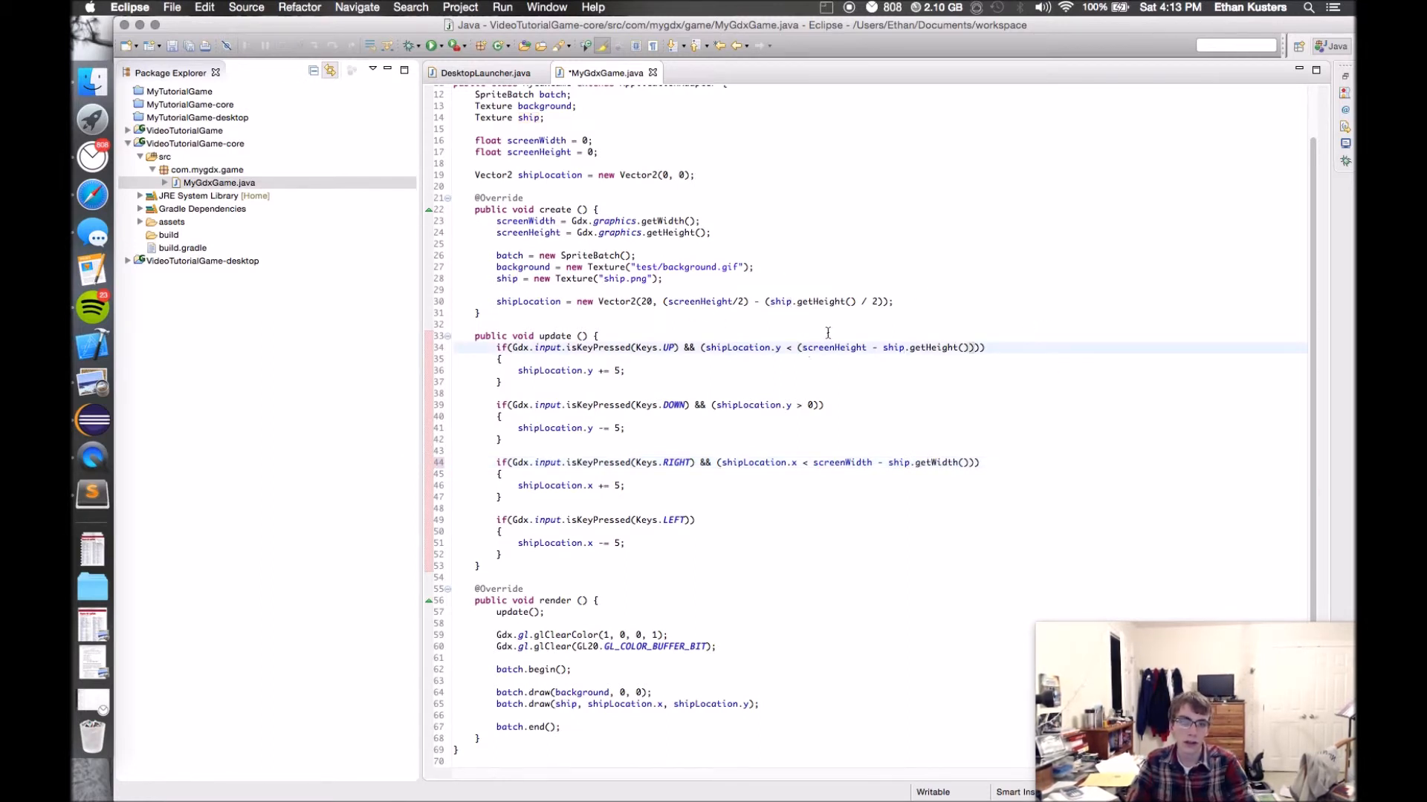
key(BackSpace)
click(976, 347)
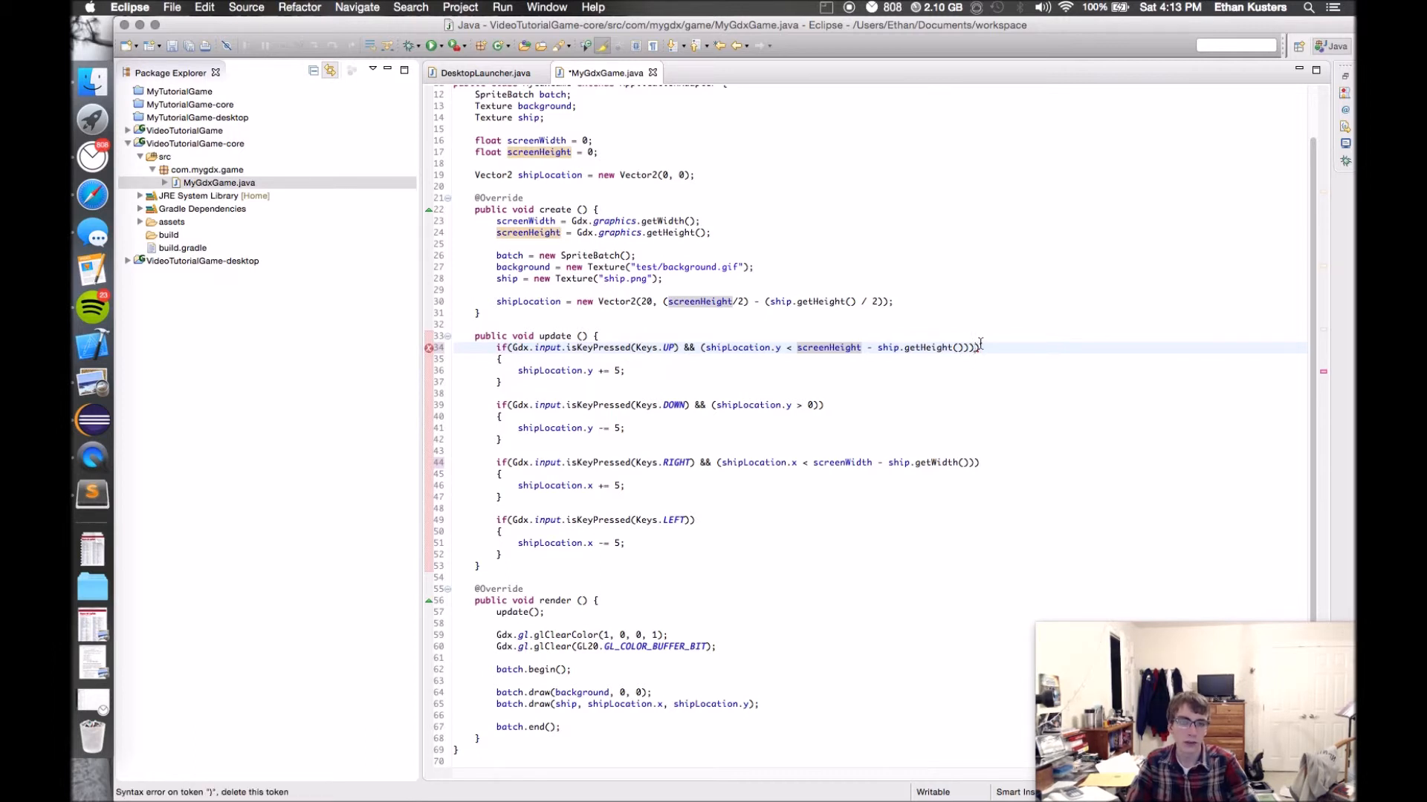
key(BackSpace)
click(989, 461)
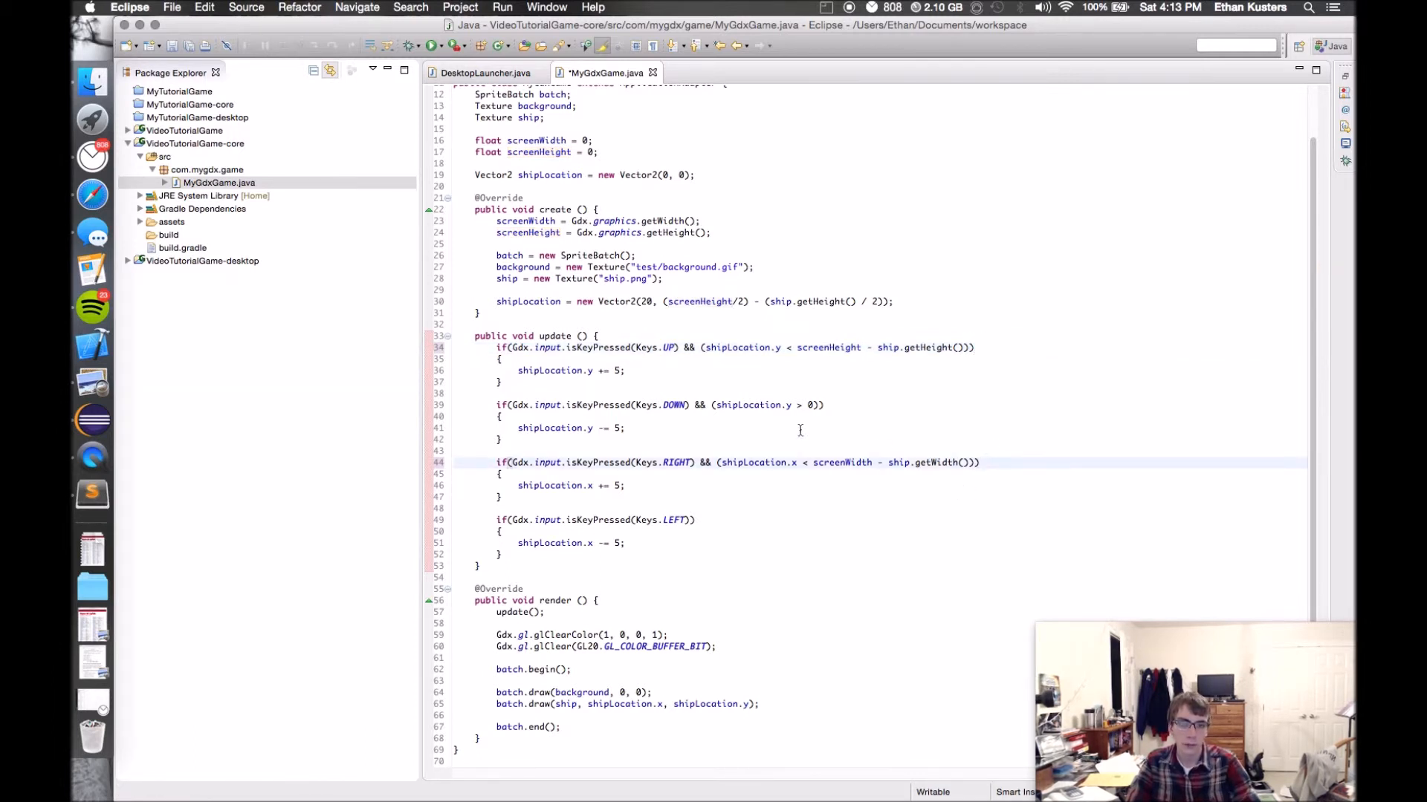
key(super+s)
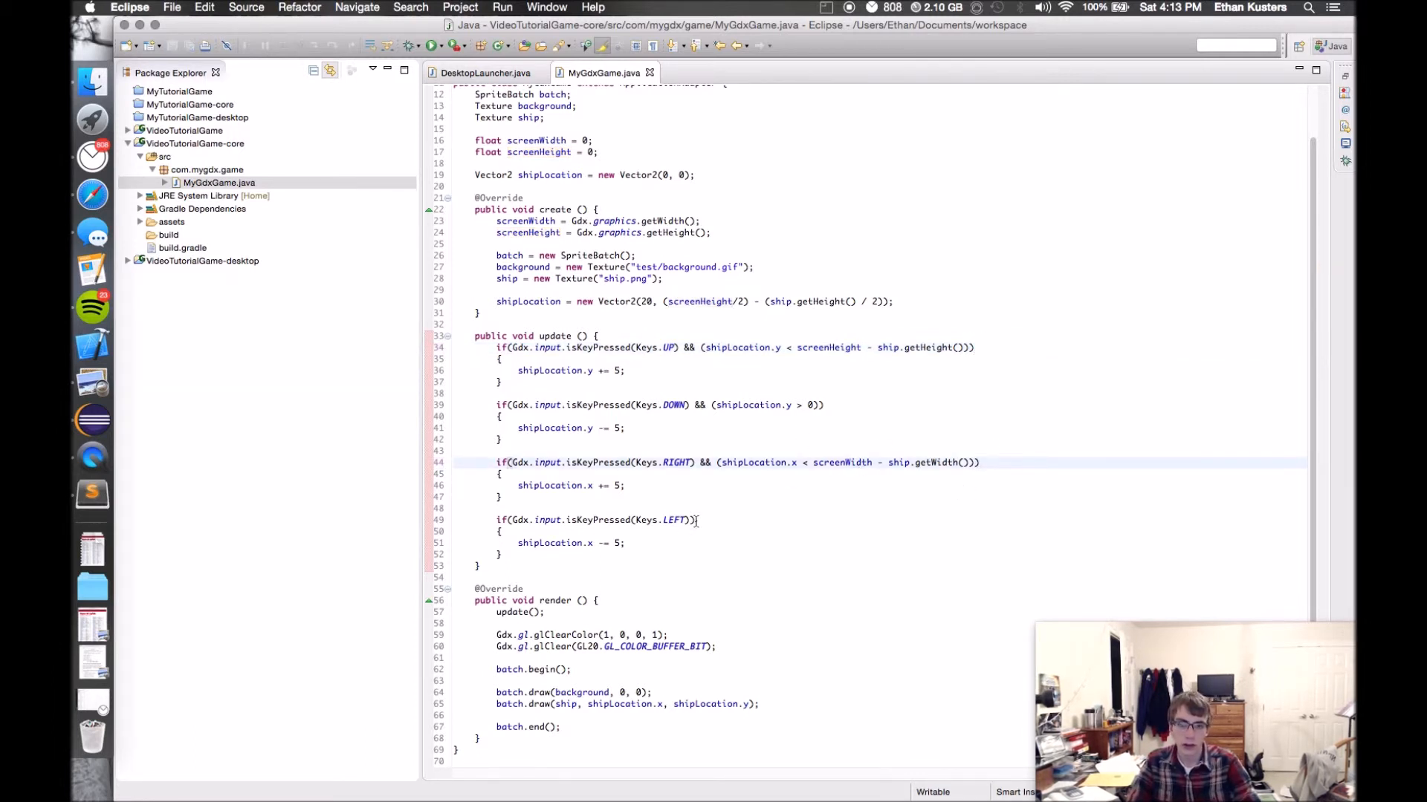
click(693, 520)
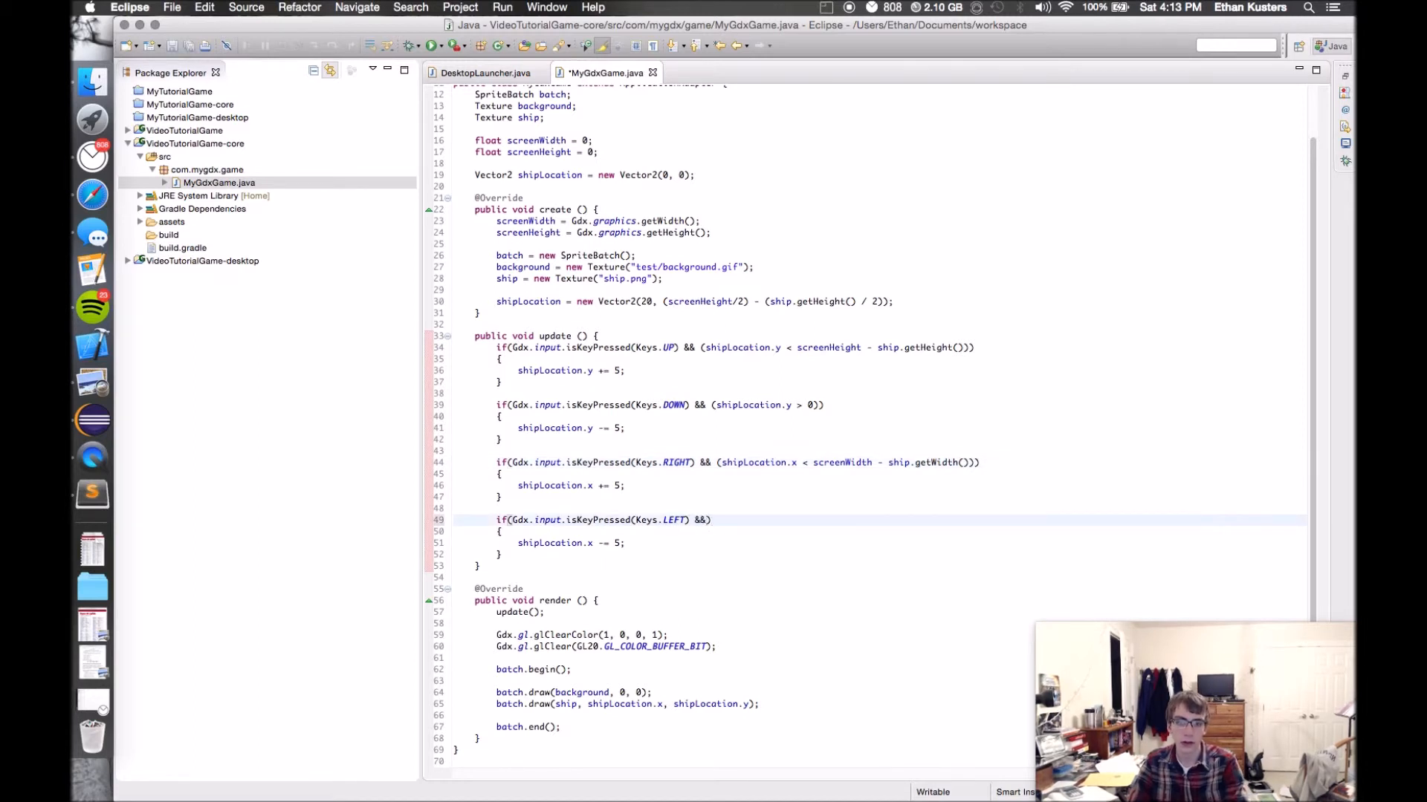
text((ship)
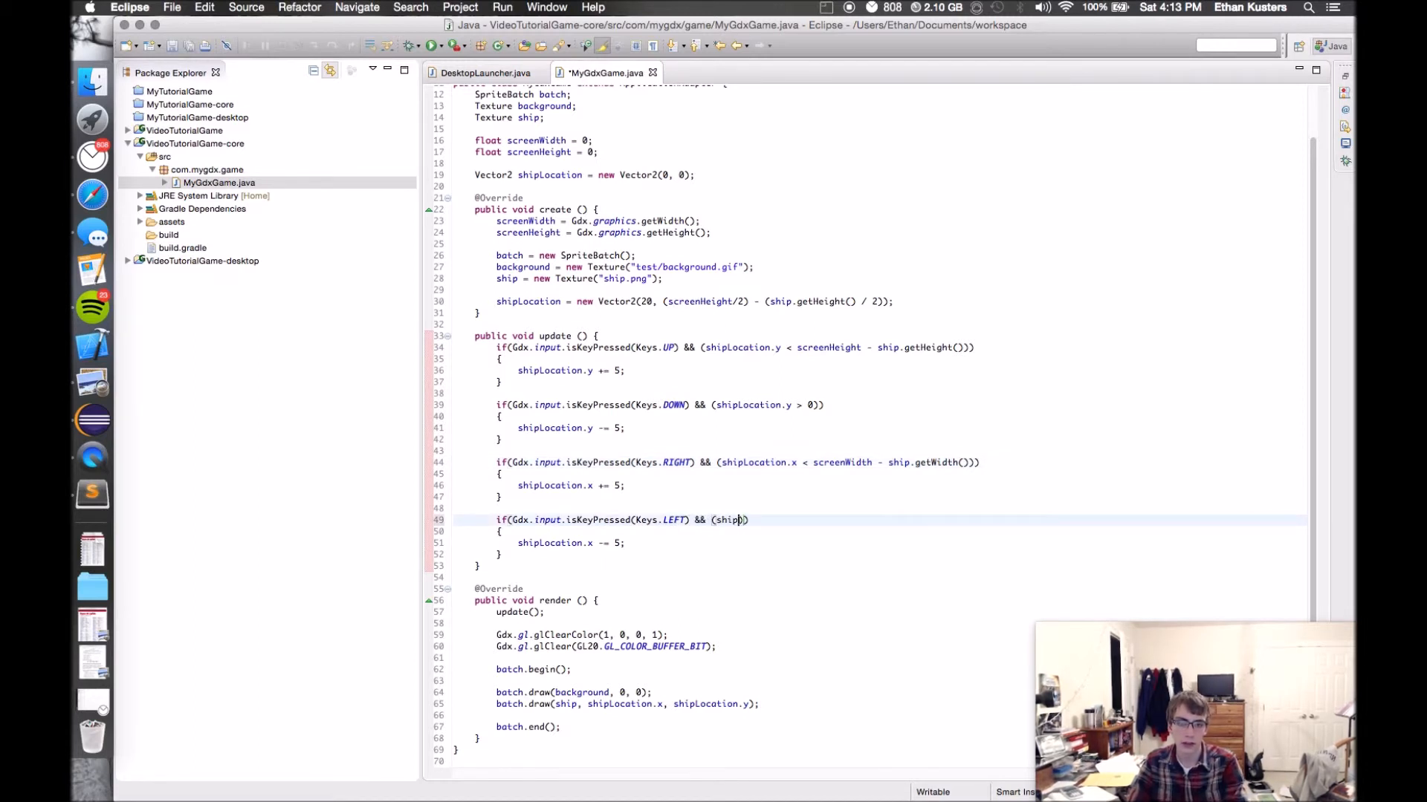
text(Lo)
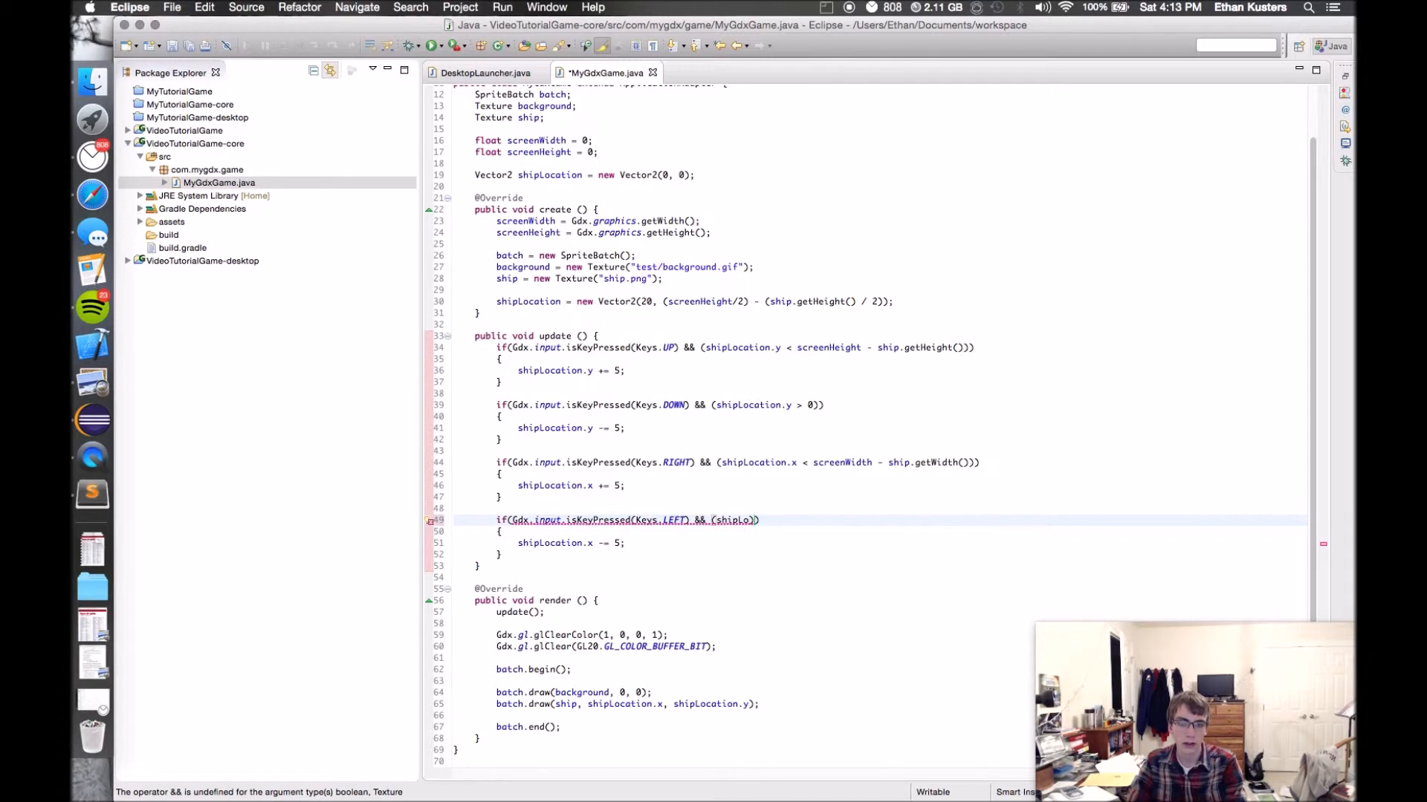
text(> 0)
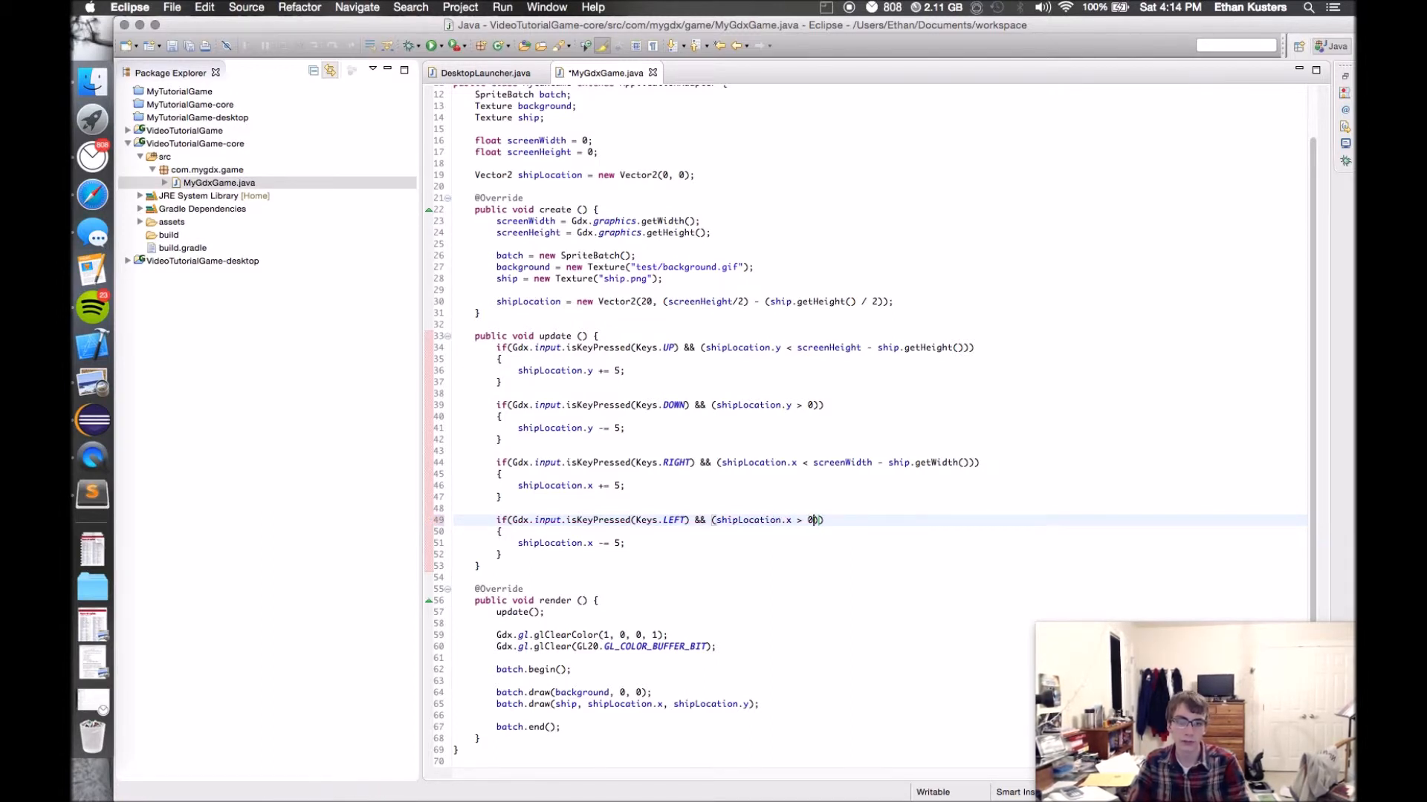
- Save the LEFT condition with && (shipLocation.x > 0) and run DesktopLauncher
key(super+s)
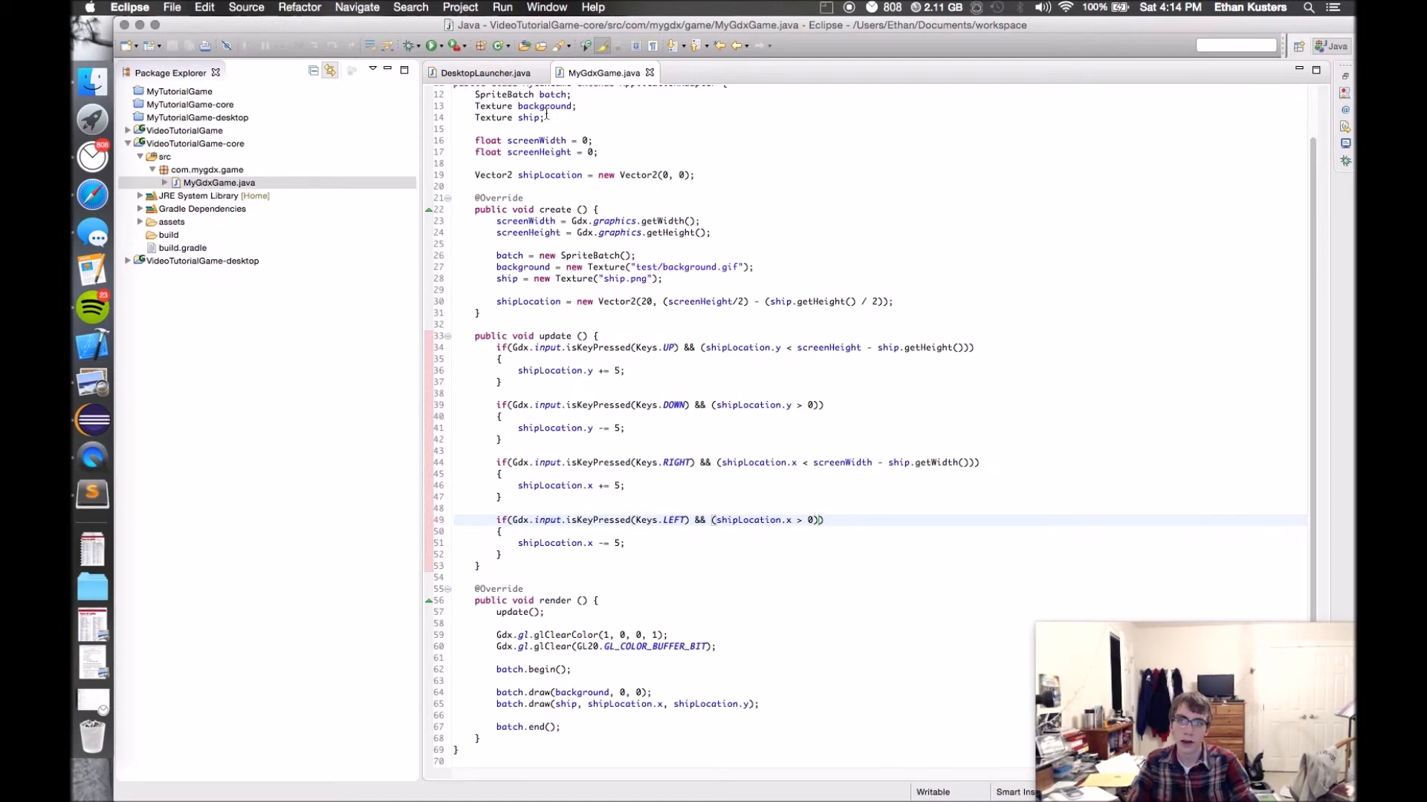
click(451, 46)
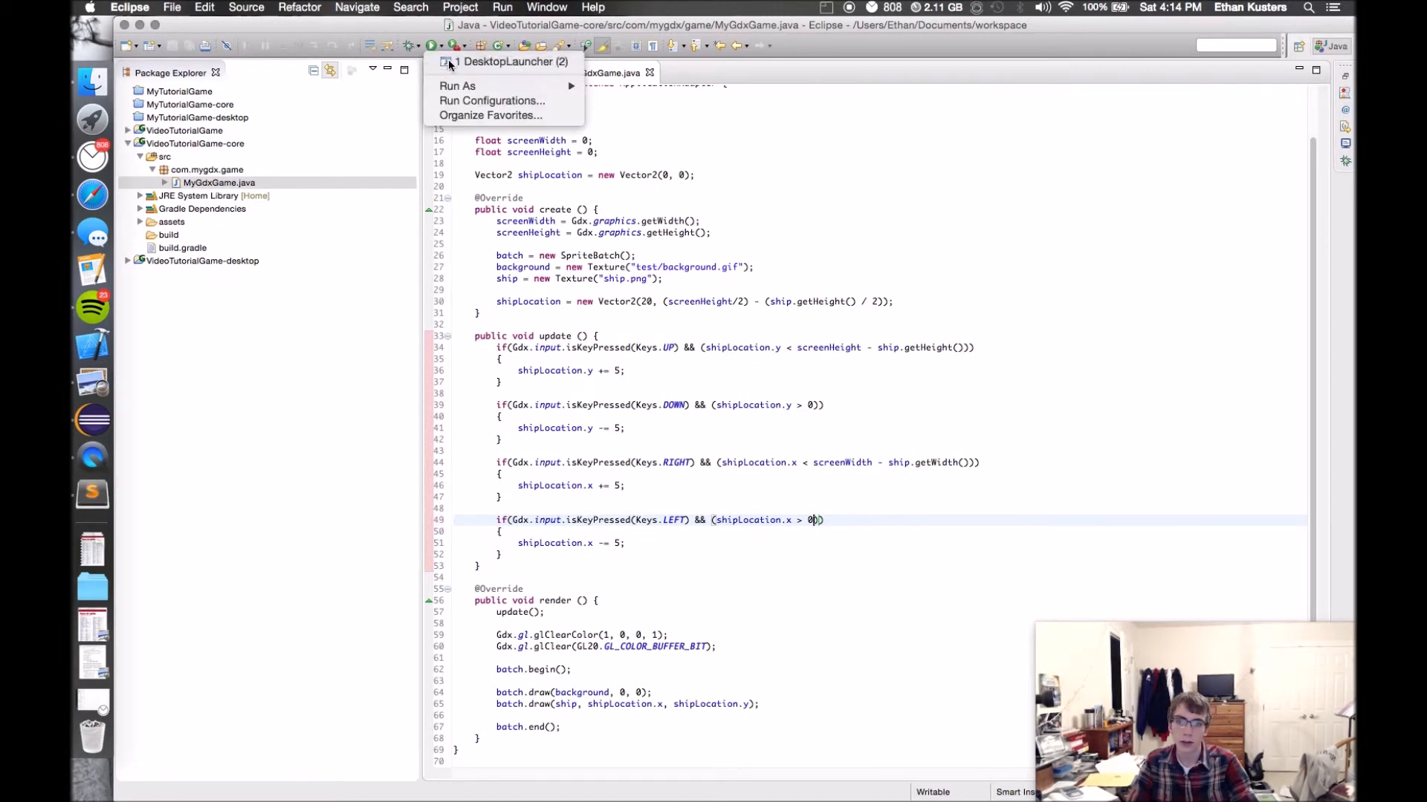
click(502, 64)
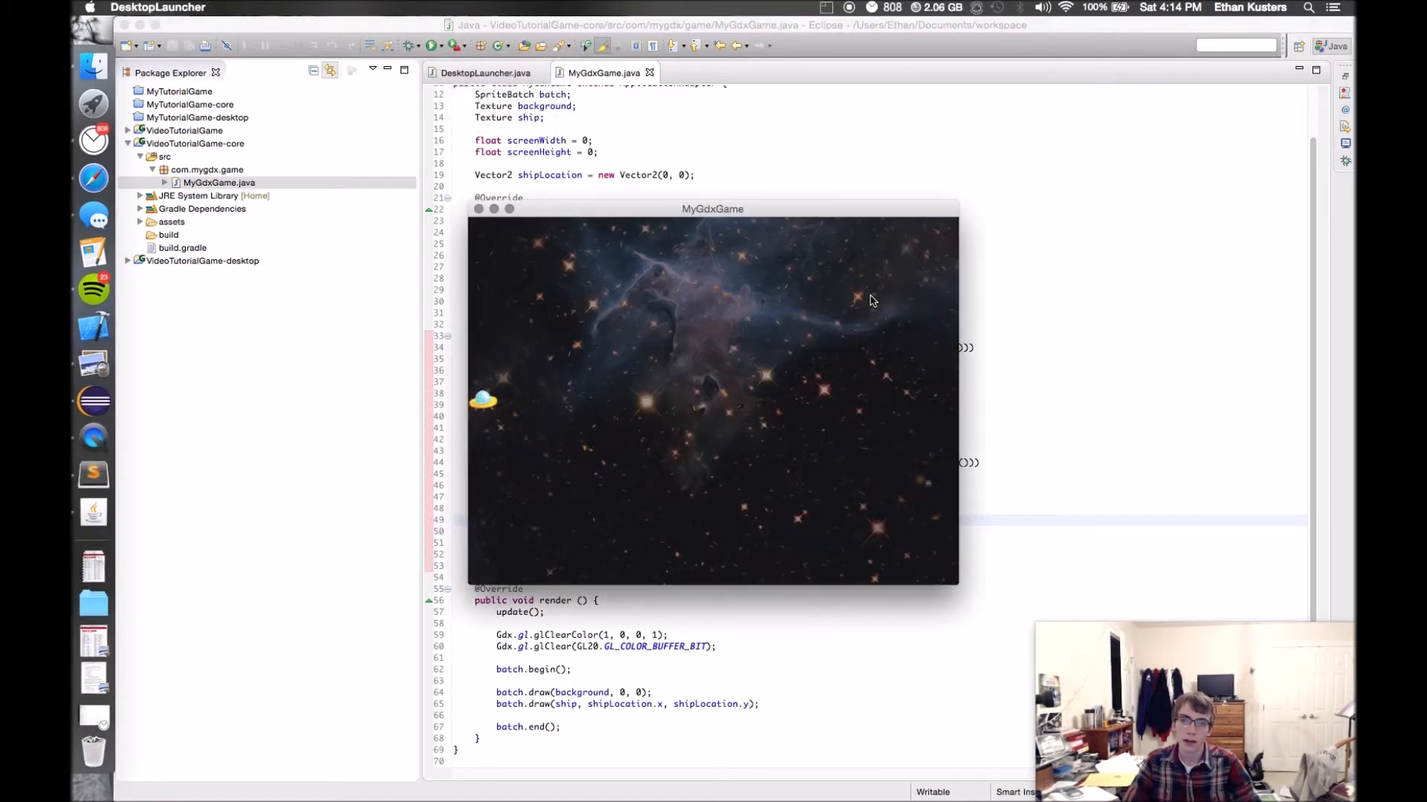
- Fly the ship into every edge and corner to confirm it stays on screen, then close the game window
key(Right)
key(Left)
key(Right)
key(Down)
key(Down)
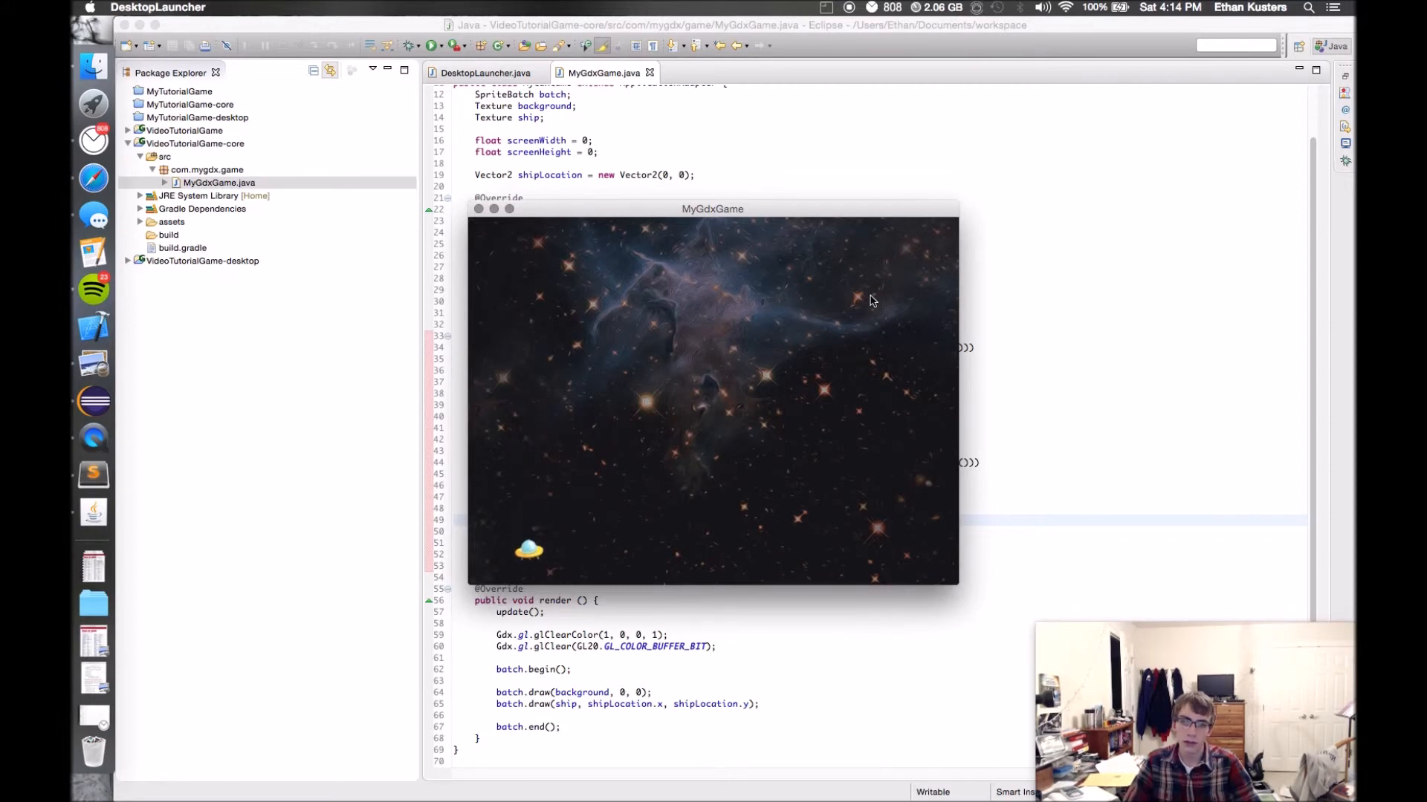
key(Right)
key(Right)
key(Up)
key(Right)
key(Up)
key(Right)
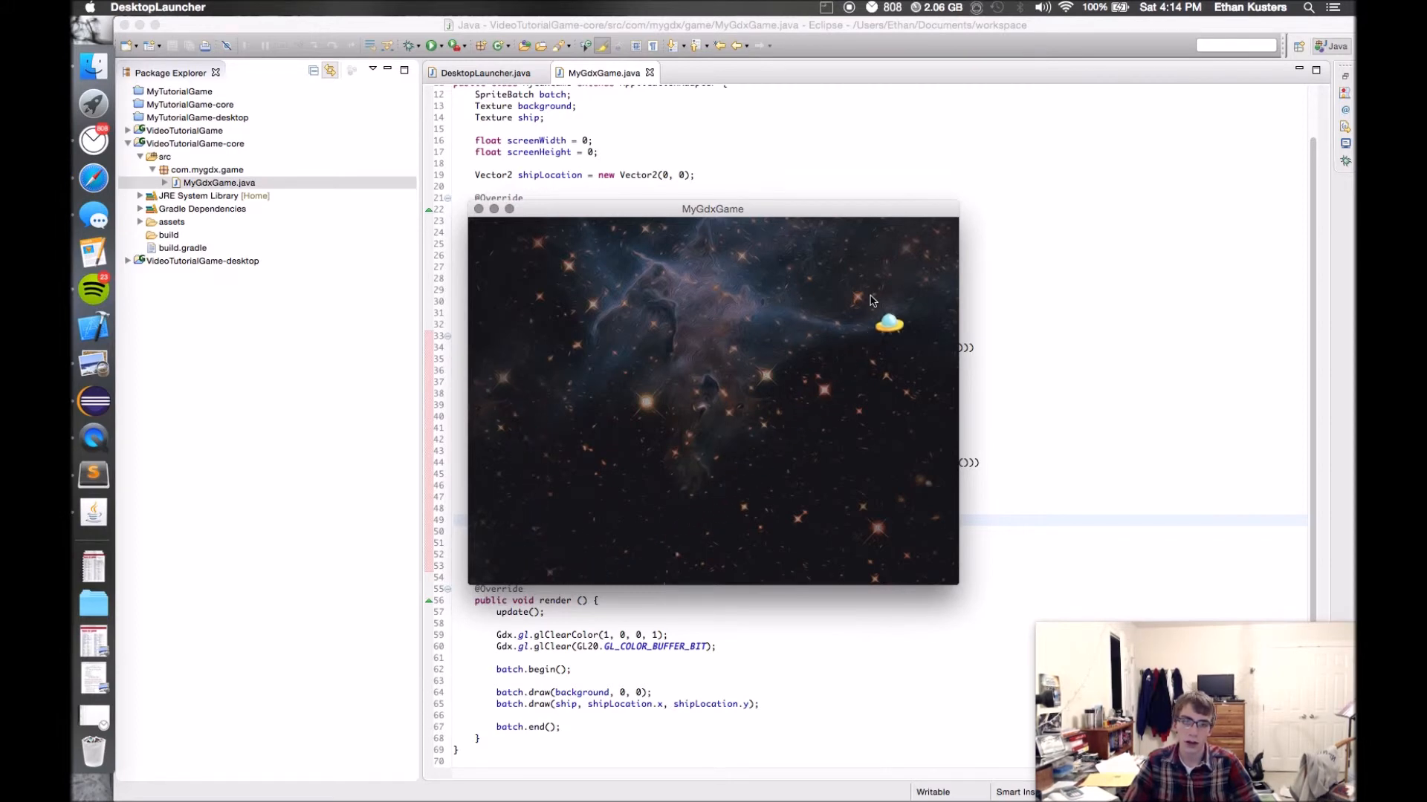
key(Up)
key(Right)
key(Left)
key(Down)
key(Left)
key(Down)
key(Left)
key(Down)
key(Left)
key(Down)
key(Left)
key(Up)
key(Up)
key(Up)
key(Up)
key(Up)
key(Up)
key(Up)
key(Right)
key(Down)
key(Right)
key(Down)
key(Right)
key(Down)
key(Right)
key(Right)
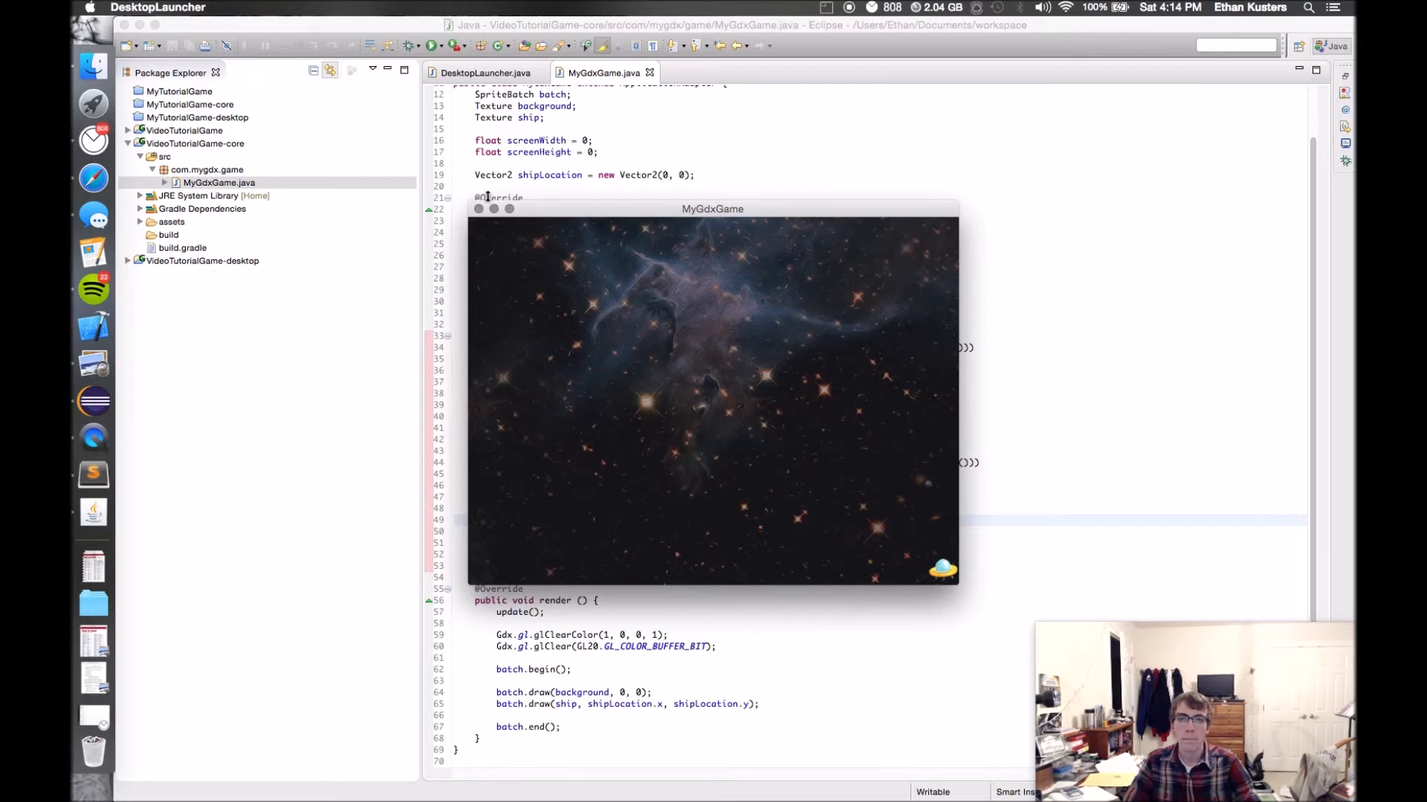
click(479, 211)
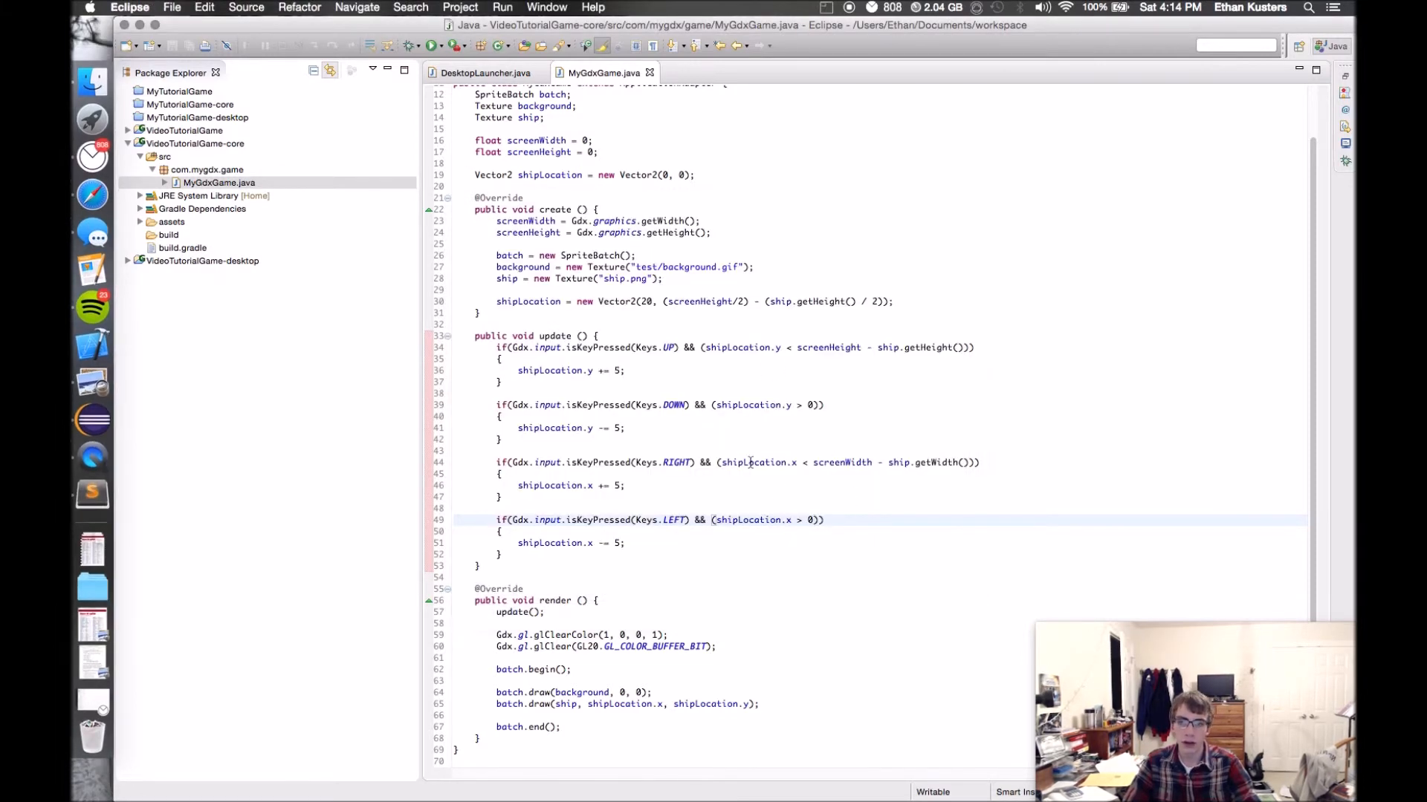
- Start a new key-check line after the left-arrow block in update()
click(701, 405)
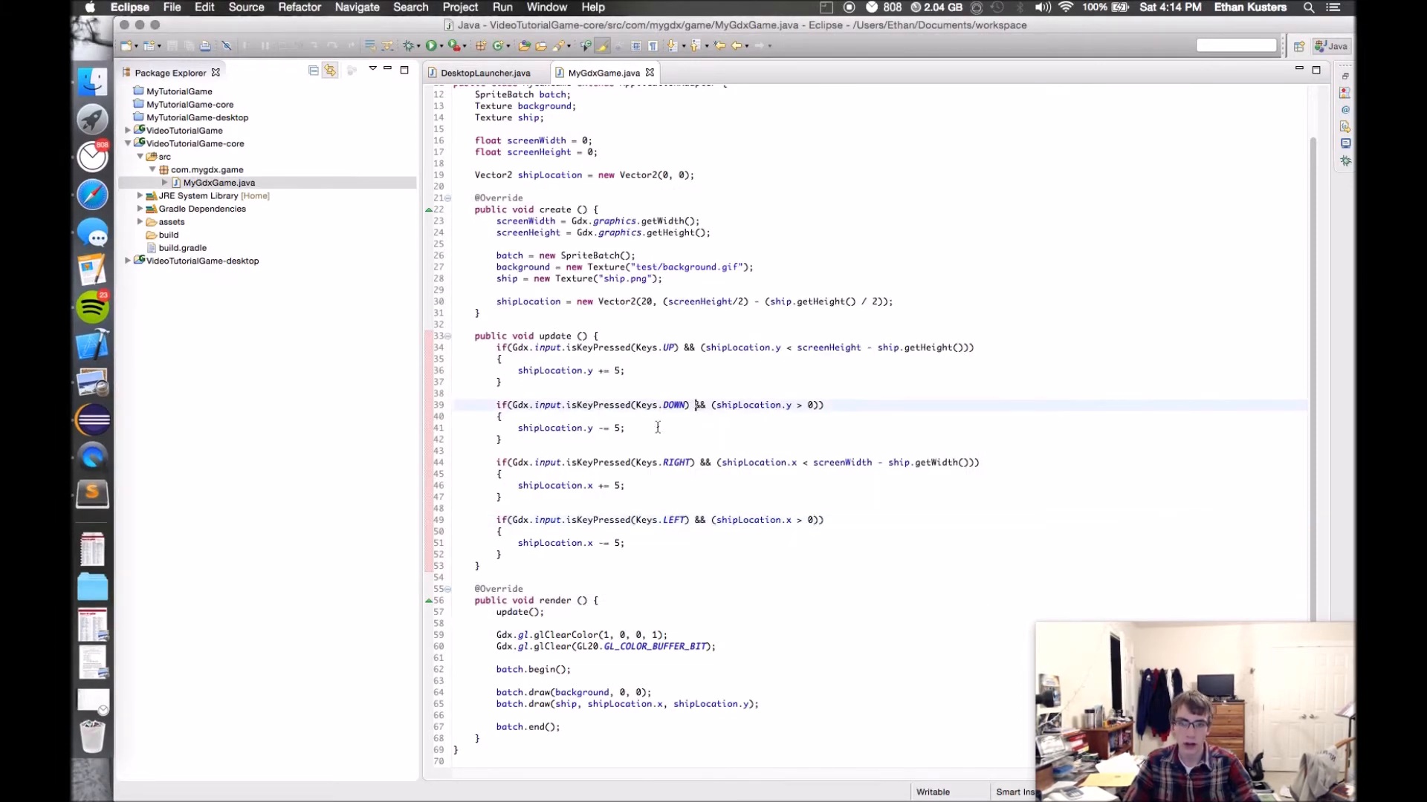
click(558, 485)
click(546, 545)
click(611, 555)
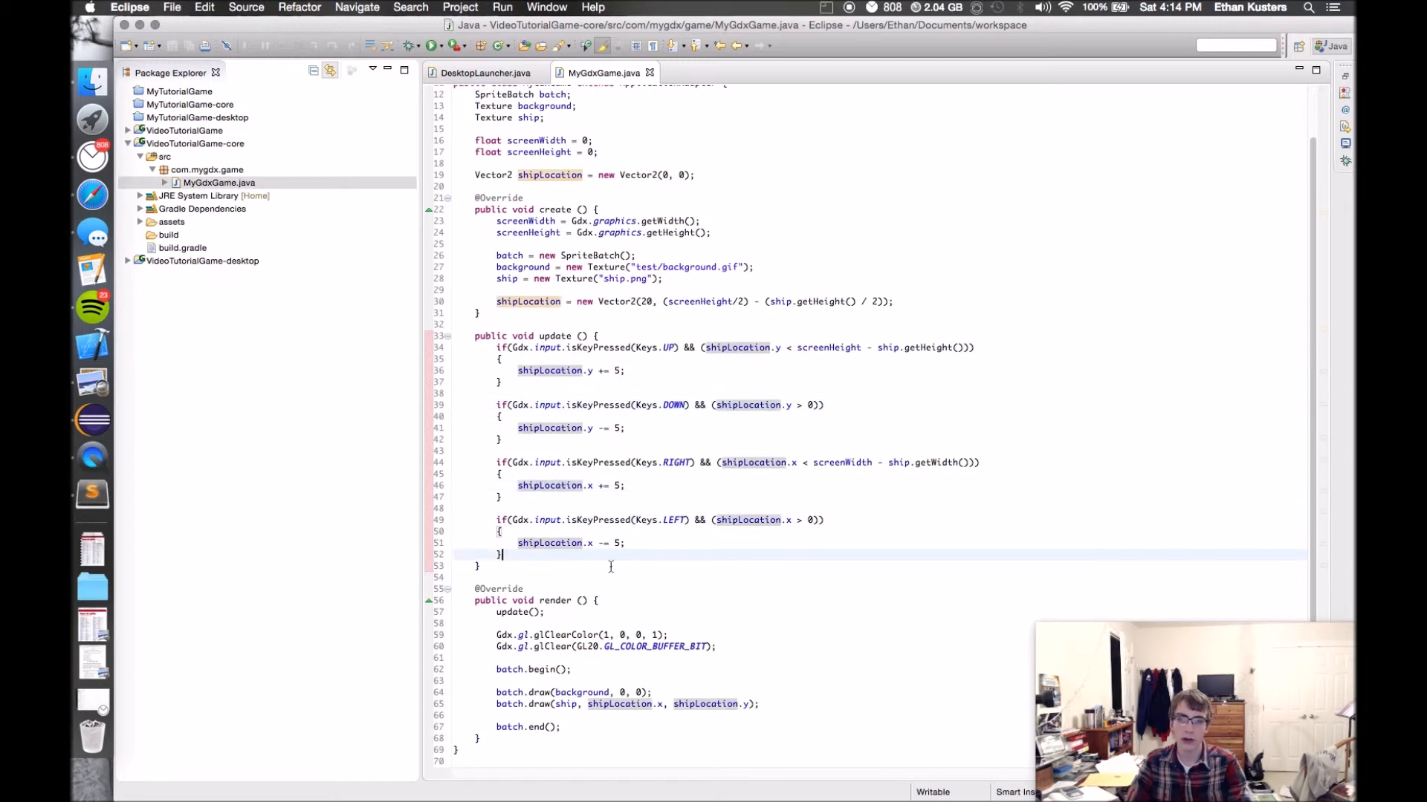
key(Return)
key(Return)
text(if)
key(BackSpace)
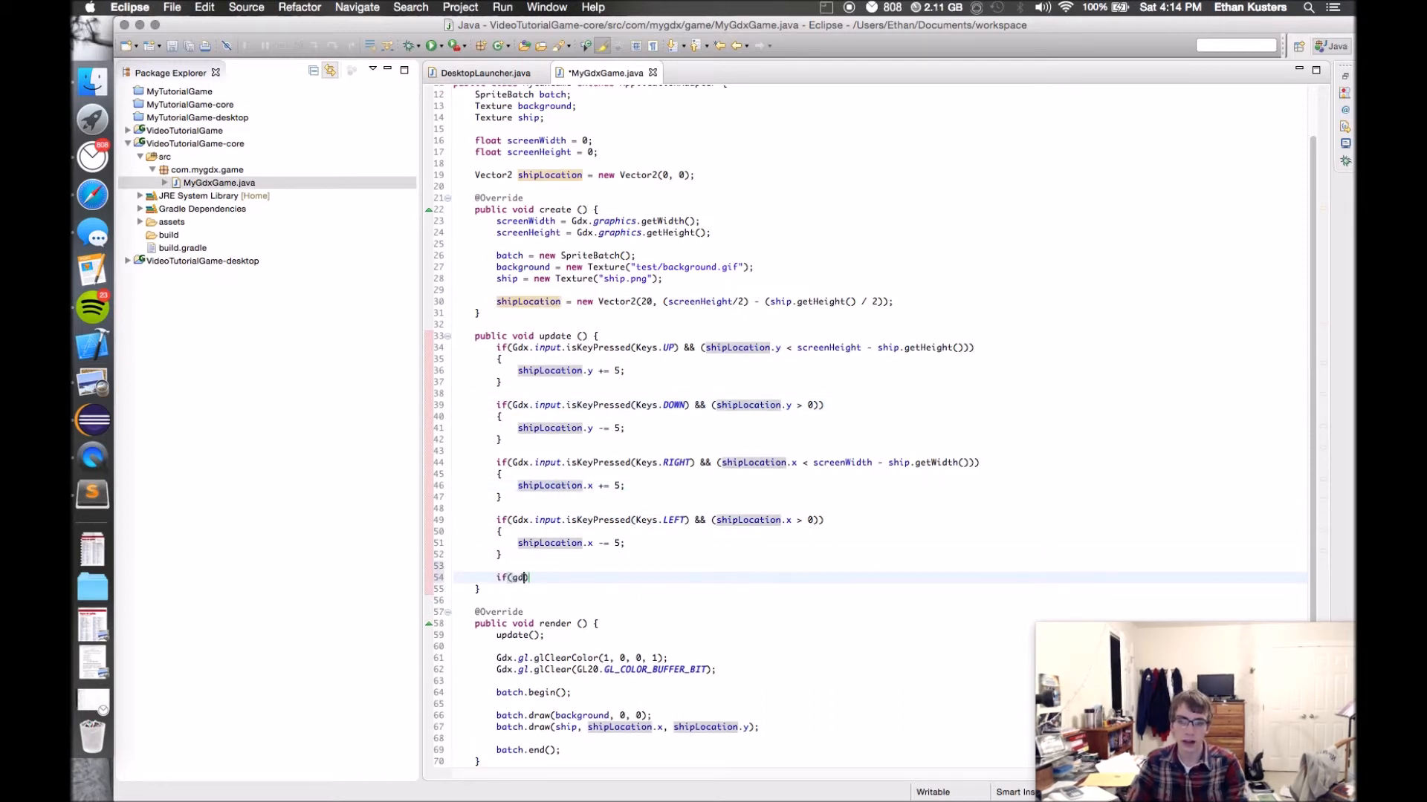
text(Gdx.input.)
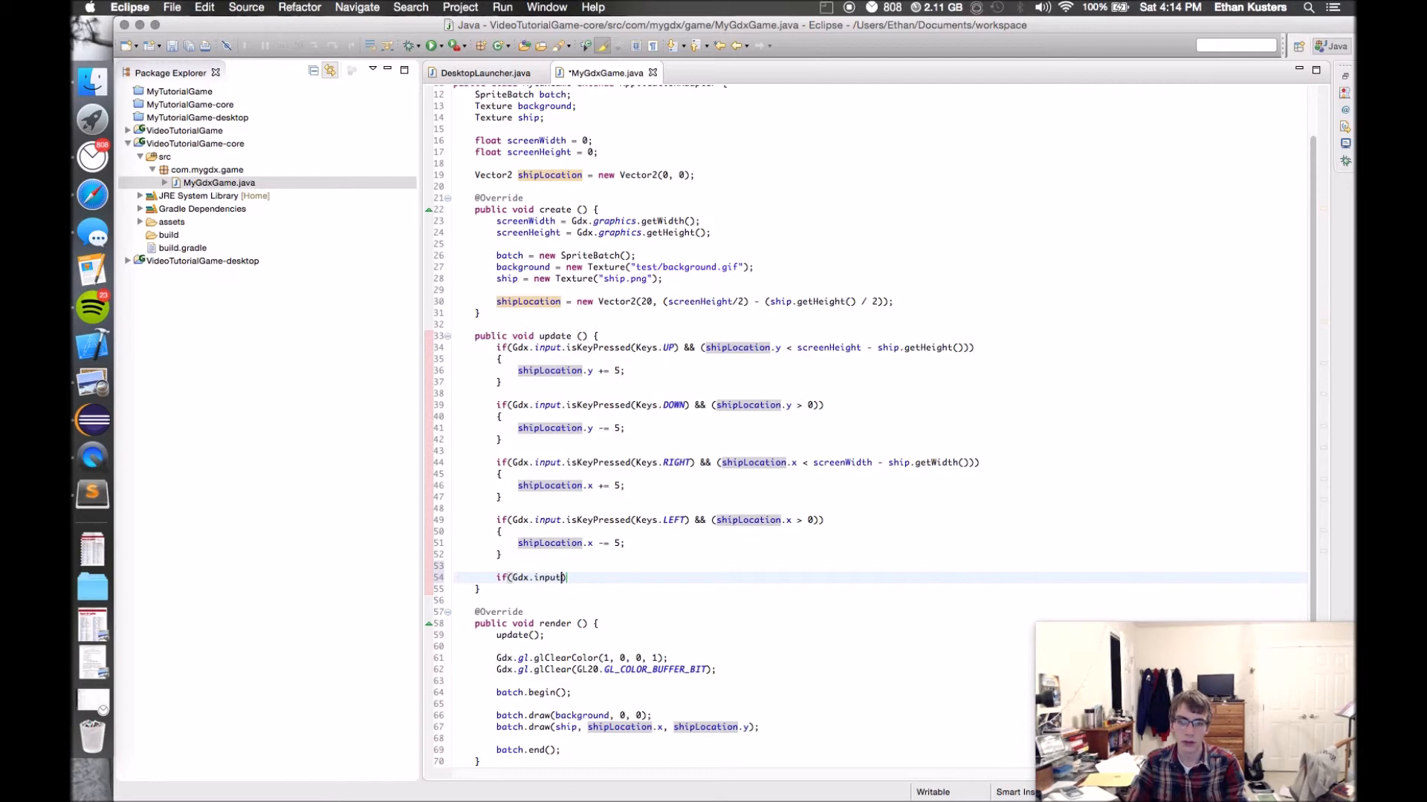
text(isKey)
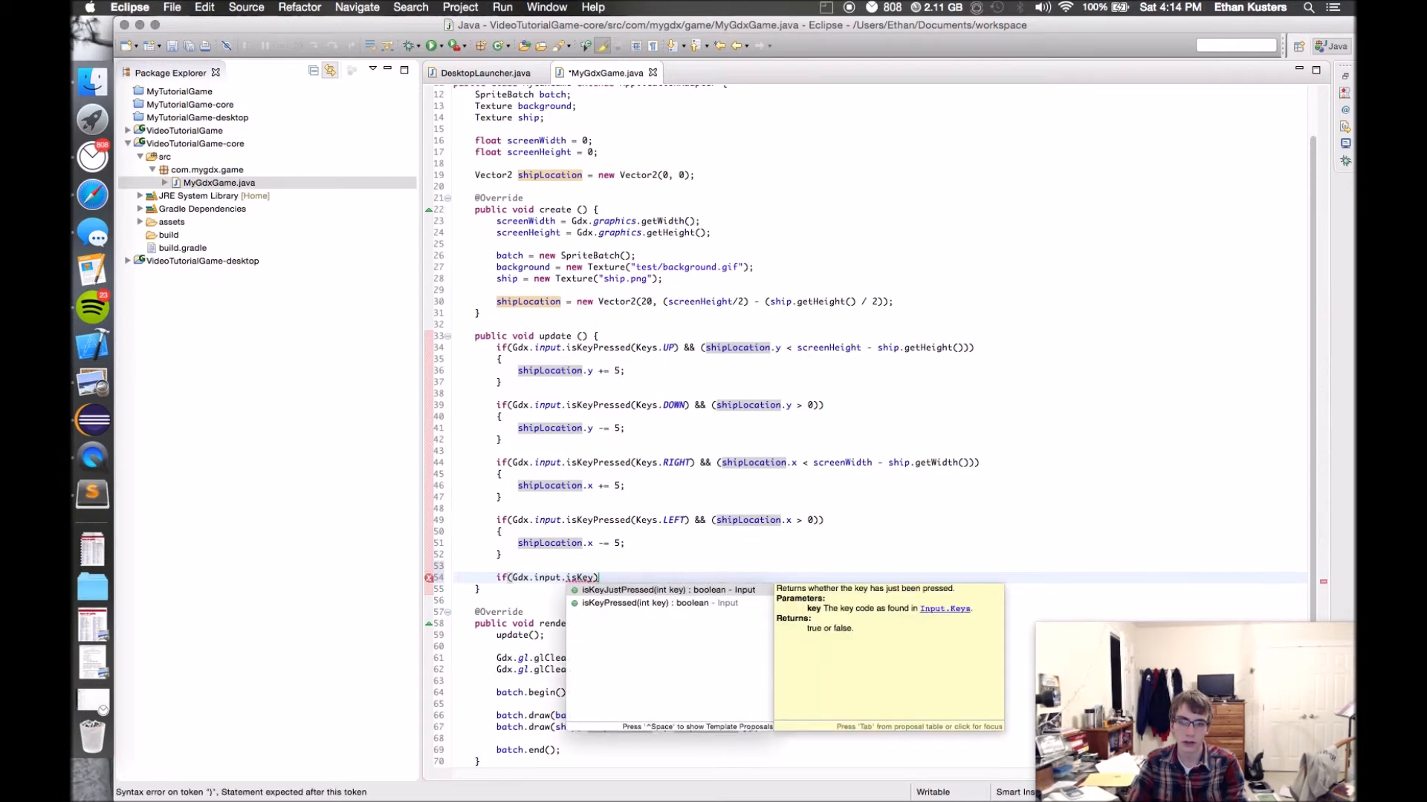
text(Pressed(Keys.)
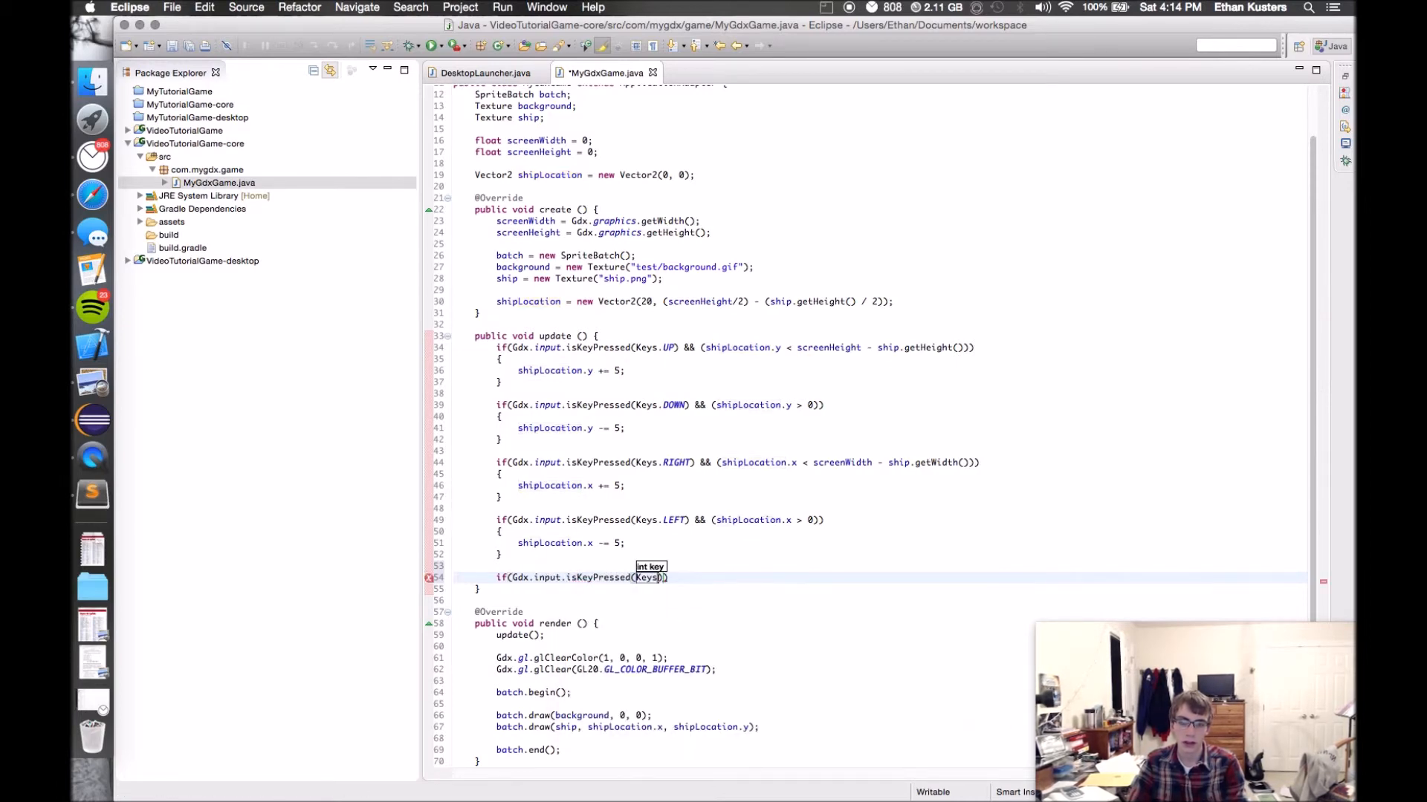
- Browse the Keys content-assist suggestions without choosing one
key(Escape)
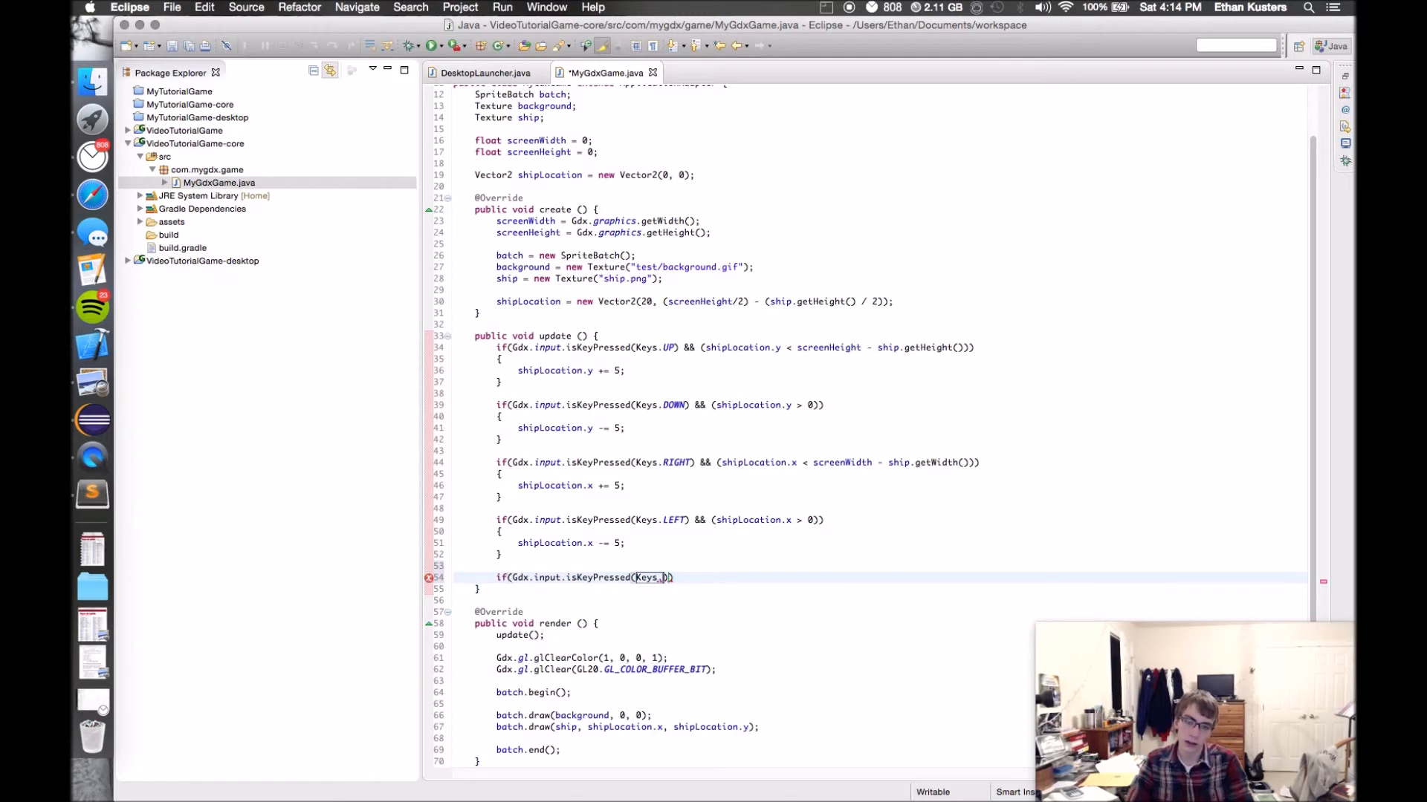
key(ctrl+space)
key(Down)
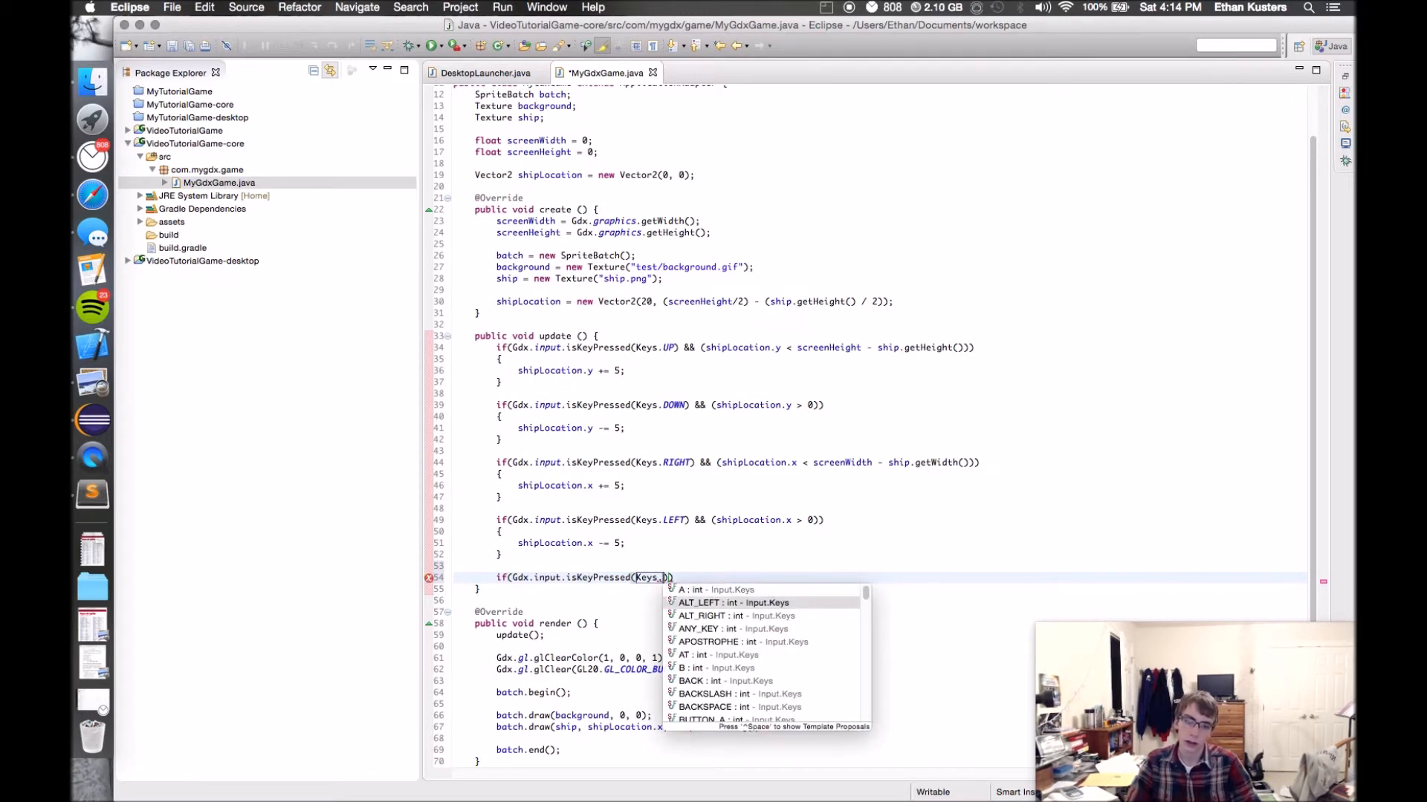
key(Down)
key(Down)
key(Down)
key(Down)
key(Down)
key(Down)
key(Down)
key(Down)
key(Down)
key(Down)
key(Down)
key(Down)
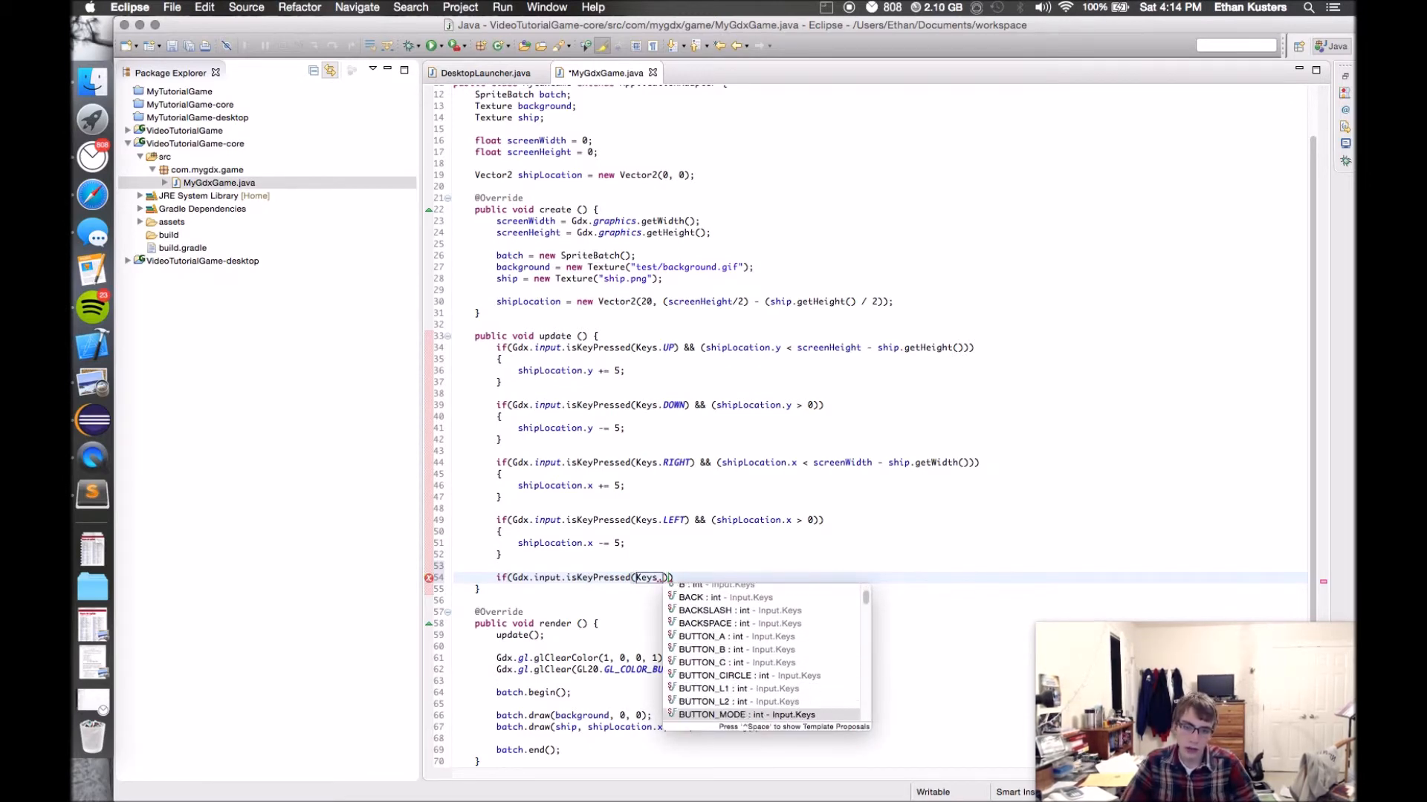
key(Down)
key(Down)
key(Down)
key(Down)
key(Down)
key(Down)
key(Down)
key(Down)
key(Down)
key(Down)
key(Down)
key(Down)
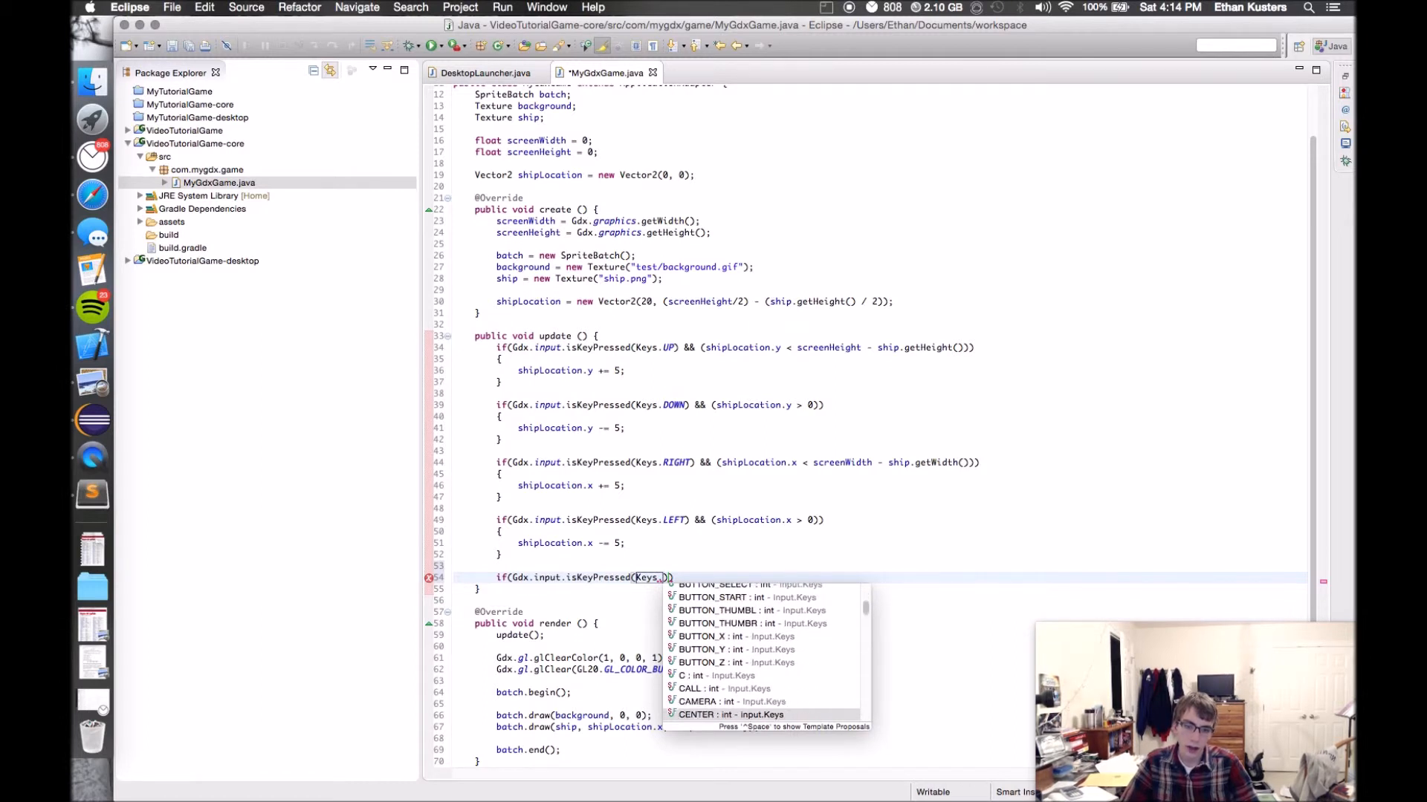
key(Down)
key(Down)
key(Down)
key(Down)
key(Down)
key(Down)
key(Down)
key(Down)
key(Down)
key(Down)
key(Down)
key(Down)
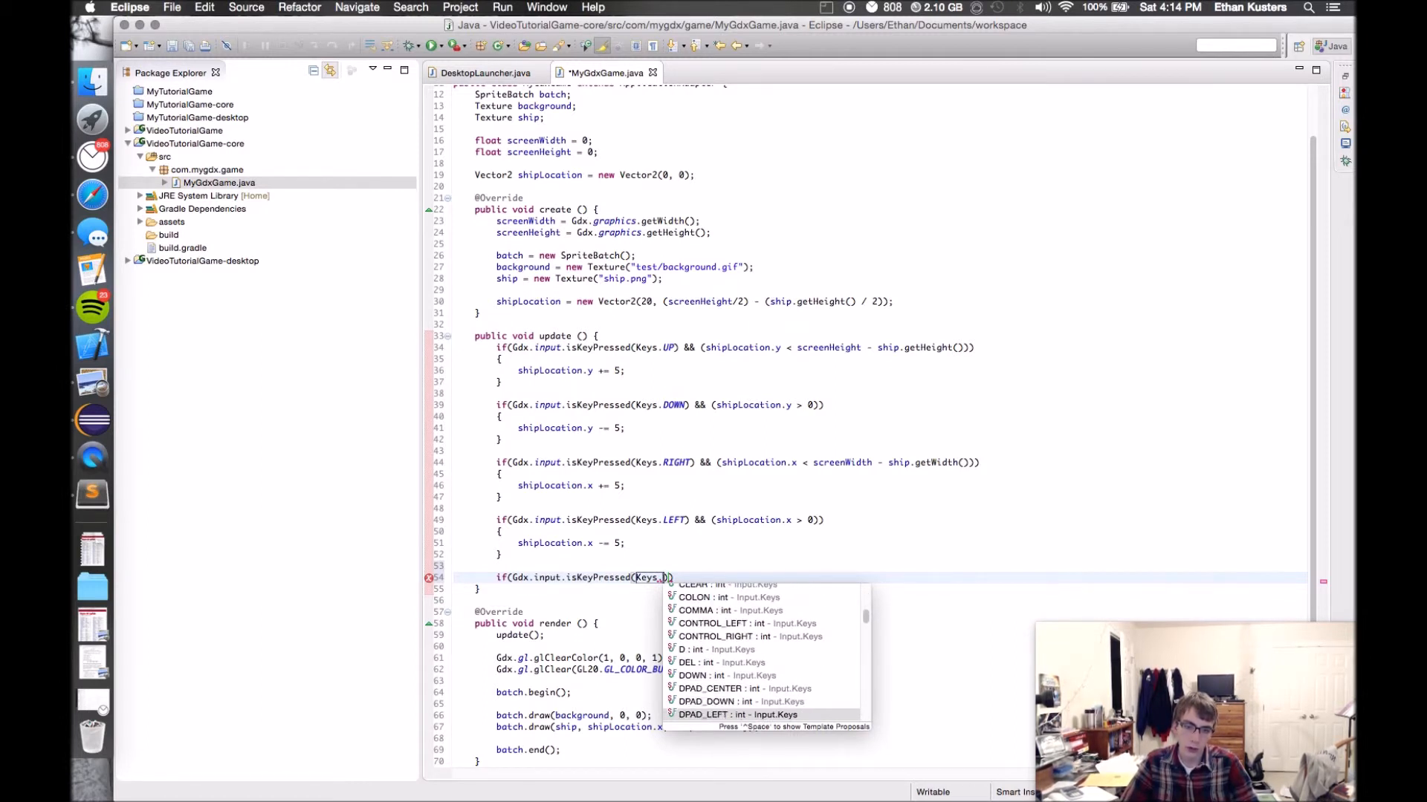
key(Down)
key(Down)
key(Down)
key(Down)
key(Down)
key(Down)
key(Down)
key(Down)
key(Down)
key(Down)
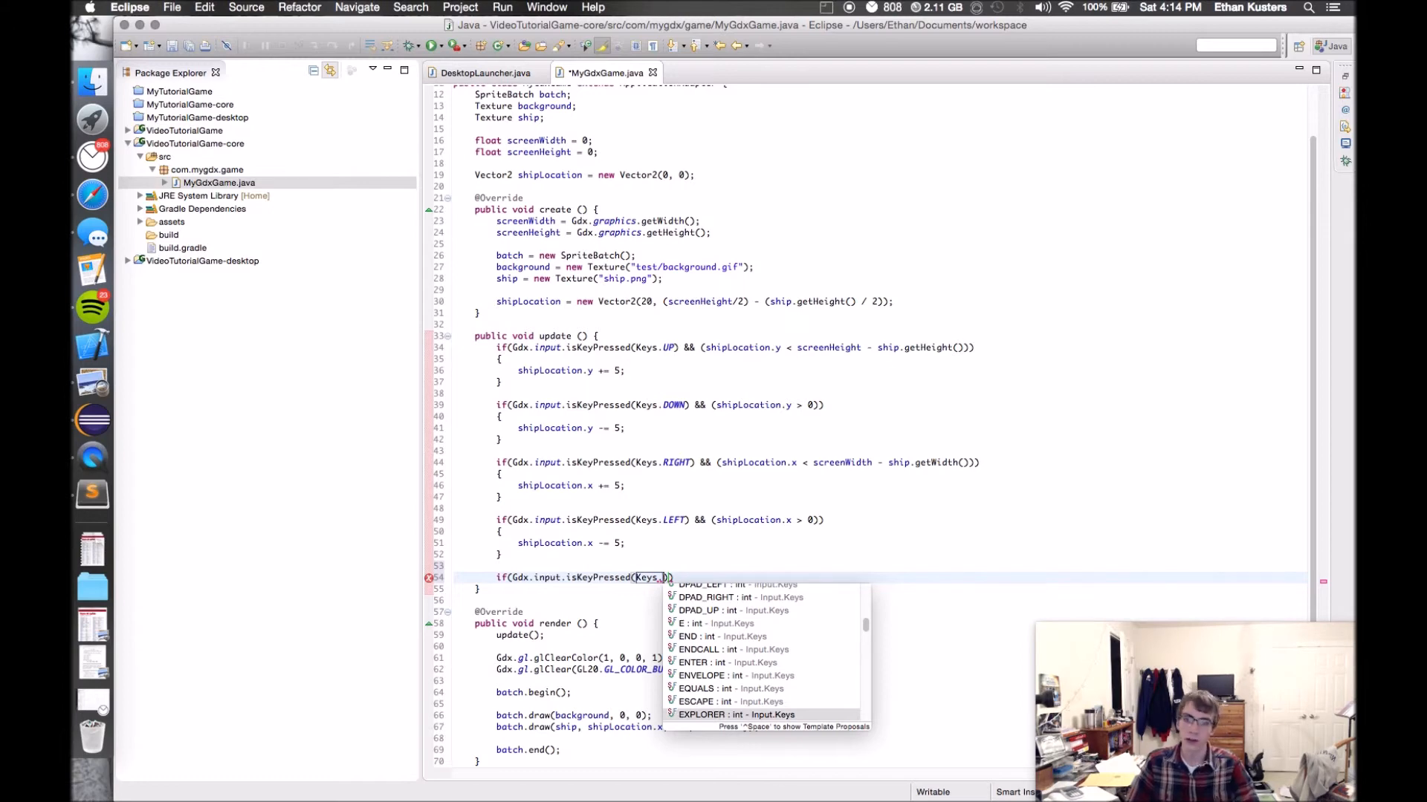
key(Escape)
- Delete the unfinished if statement and the blank line above it
drag(524, 578, 410, 574)
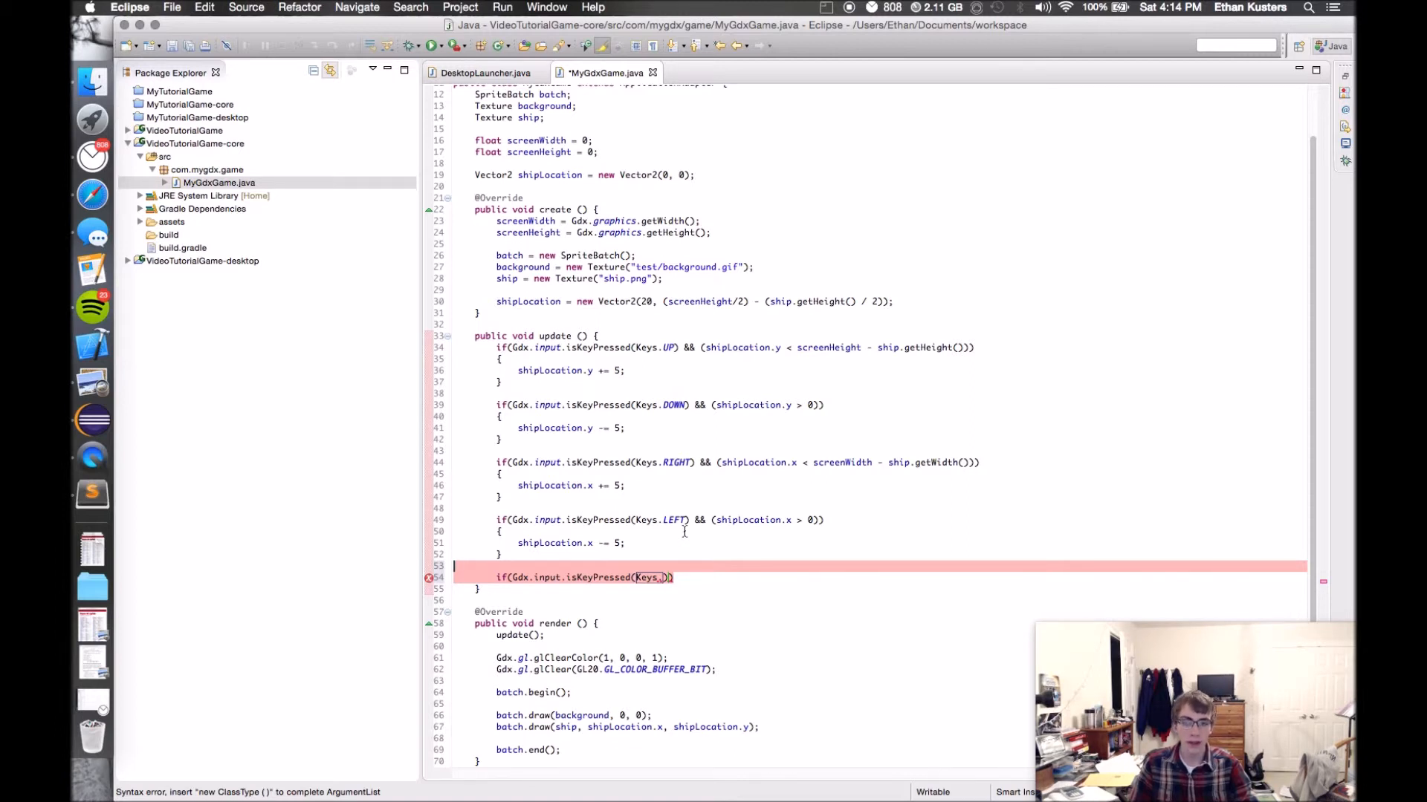
key(BackSpace)
key(BackSpace)
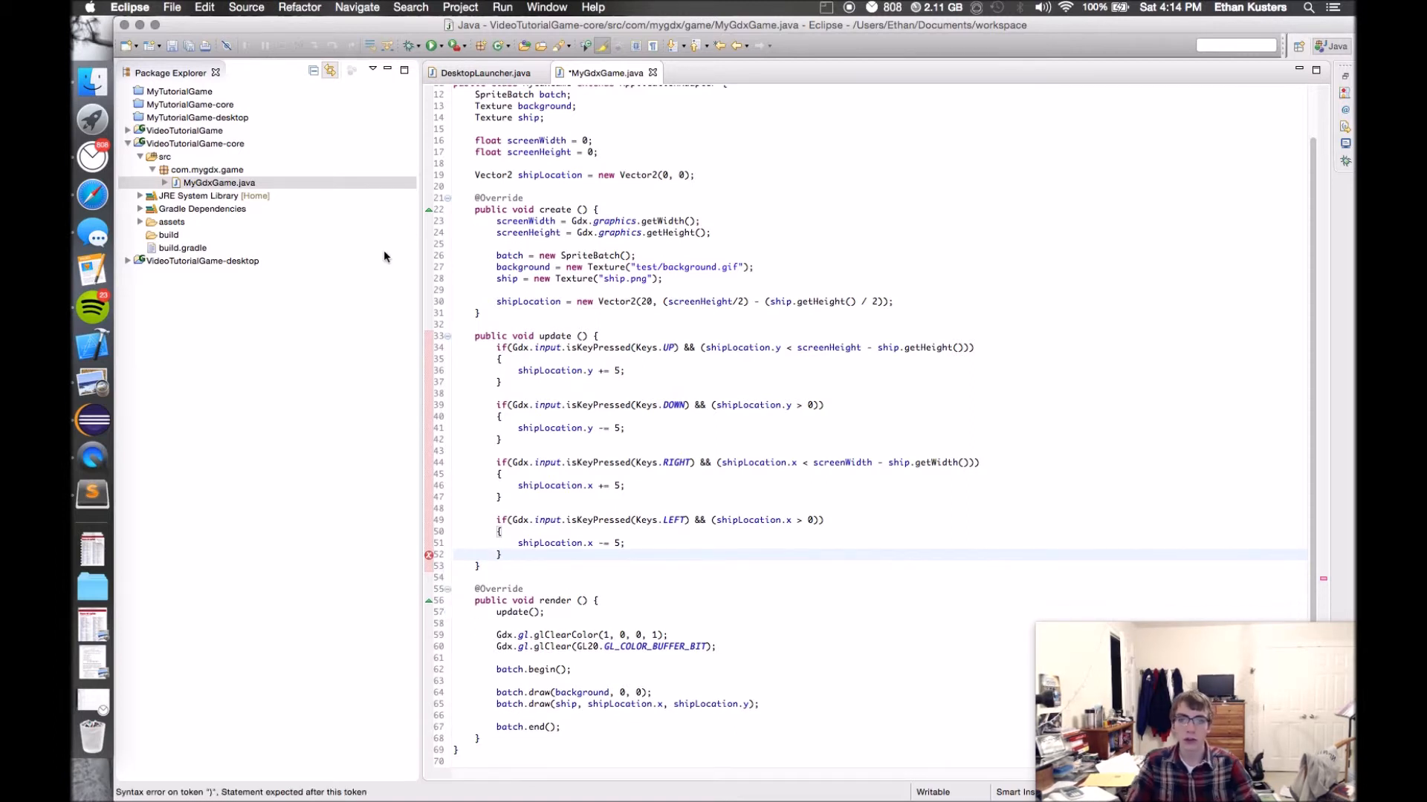
- Change the UP key check on line 34 to isKeyJustPressed(Keys.UP)
click(619, 347)
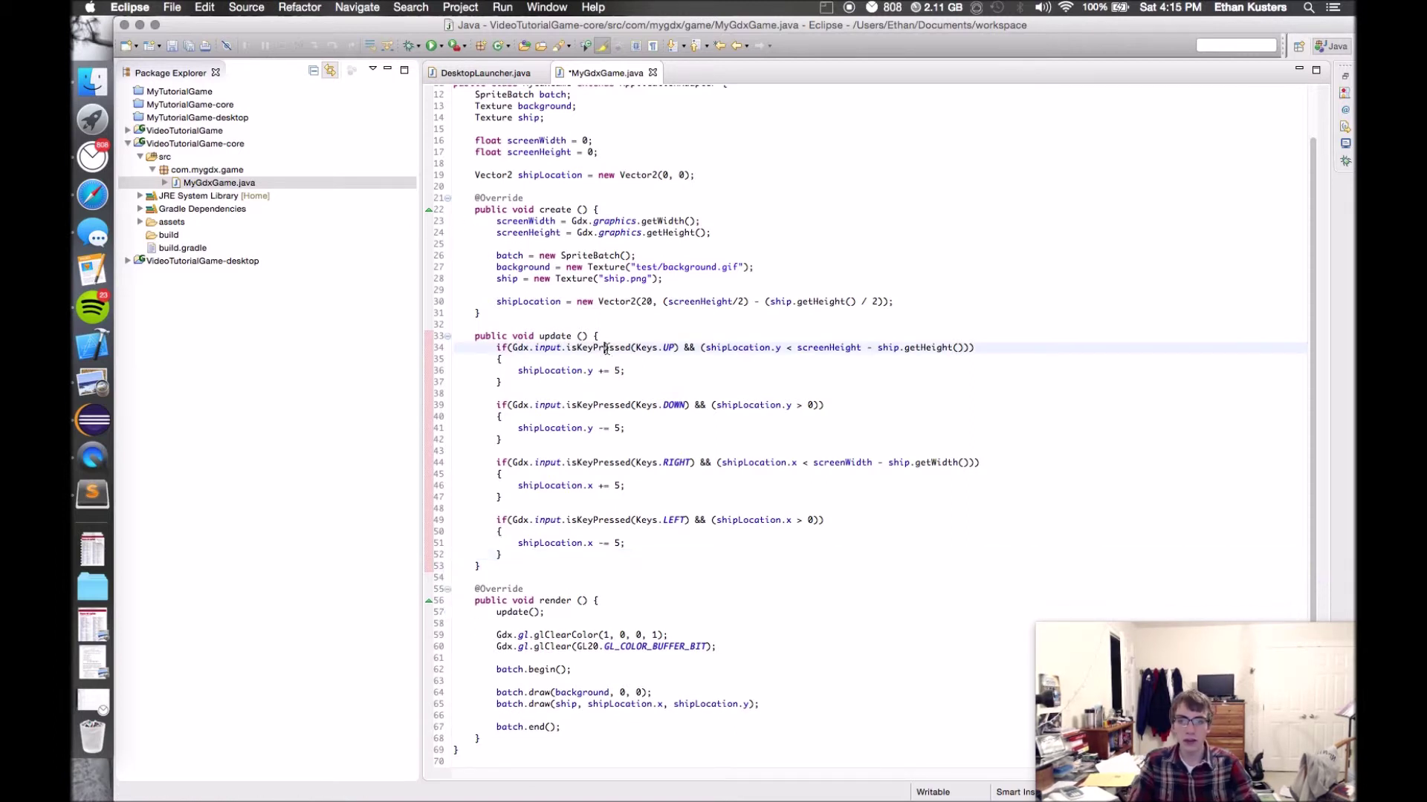
click(535, 405)
click(639, 383)
click(569, 370)
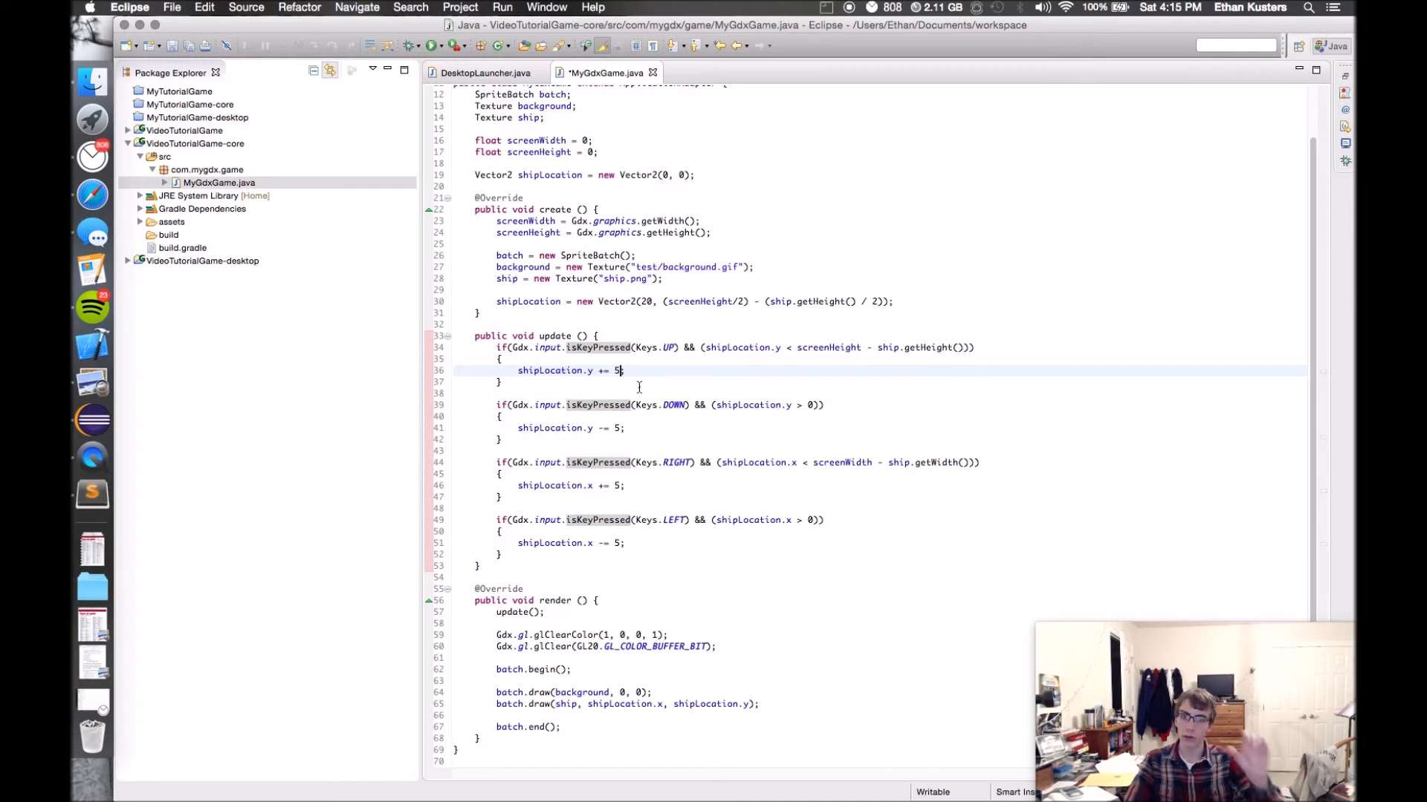
double_click(602, 346)
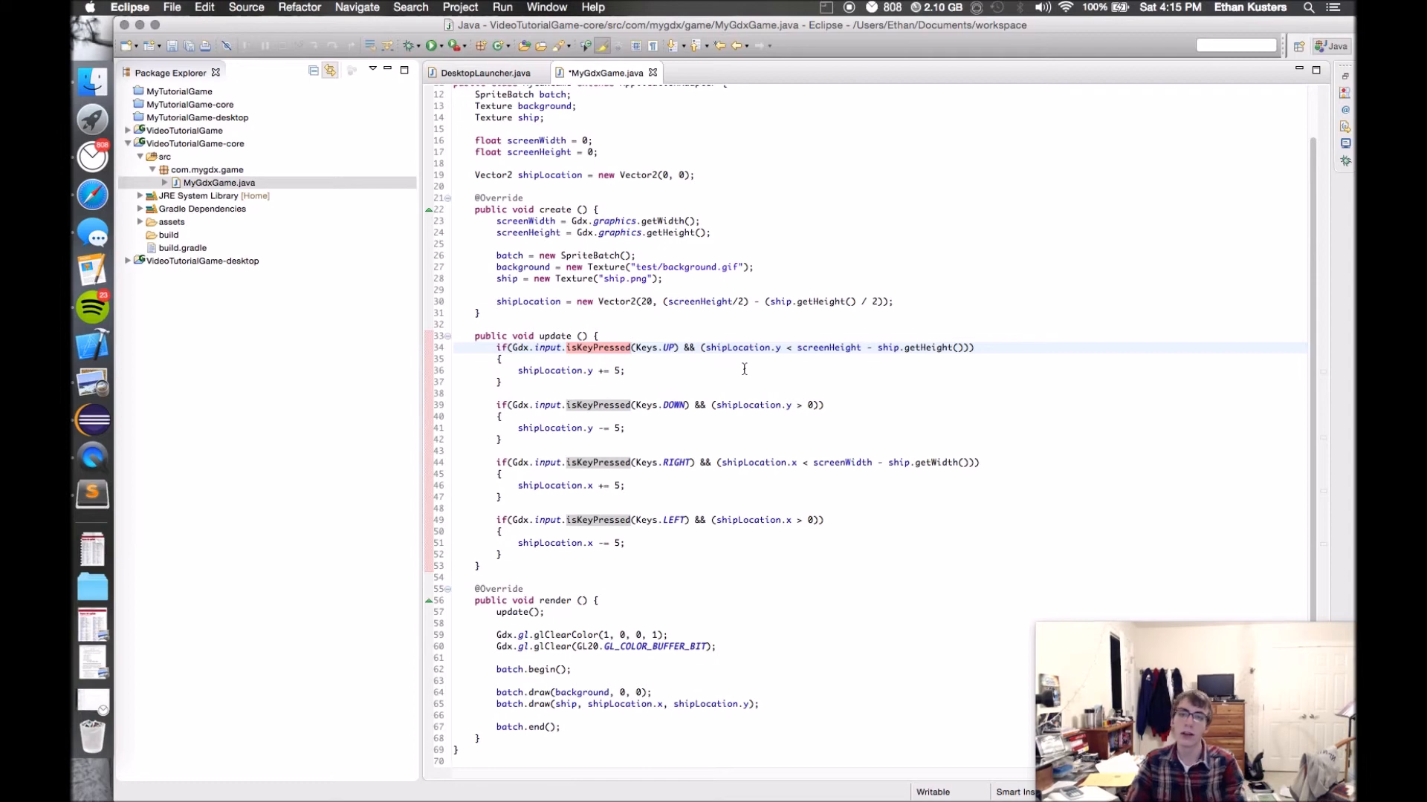
key(super+z)
text(.)
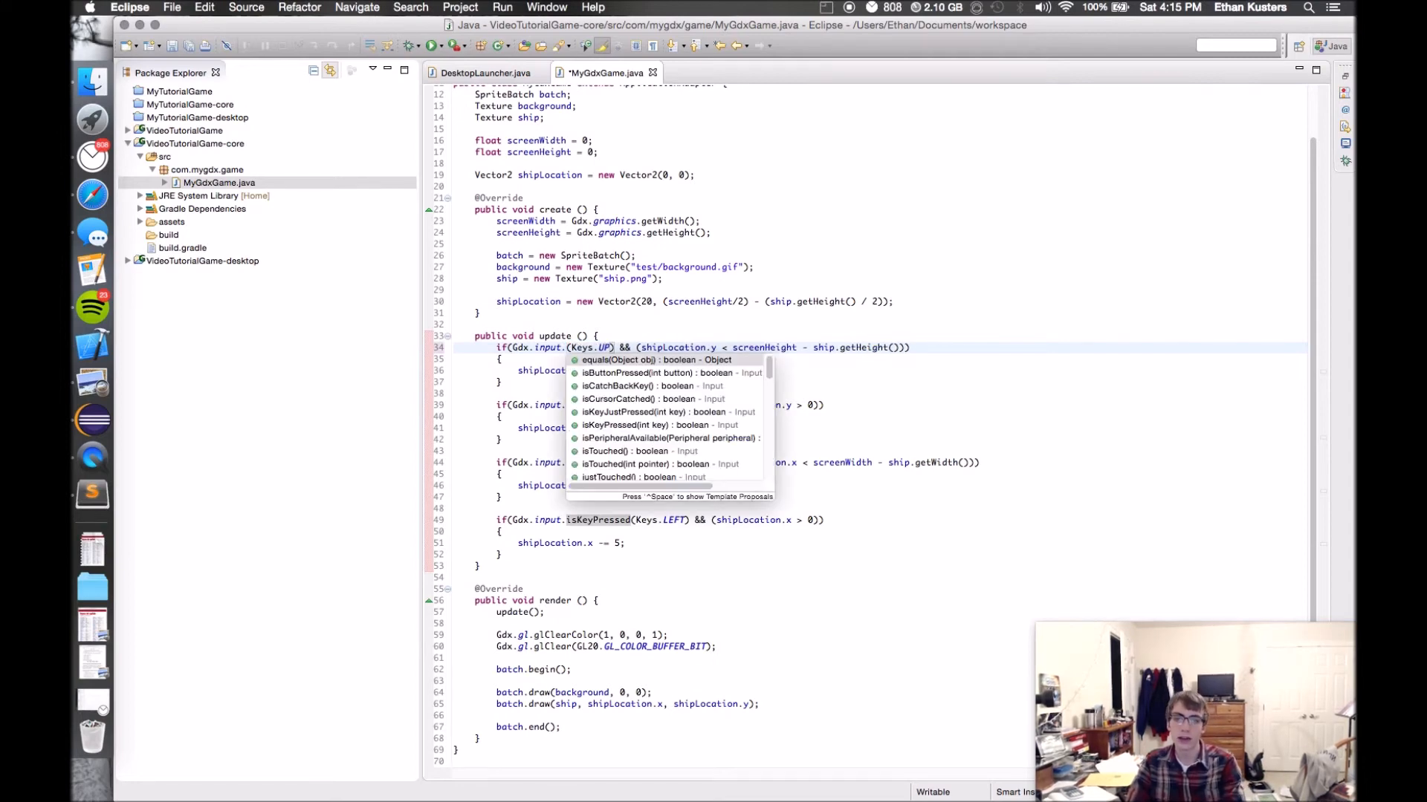
text(isKey)
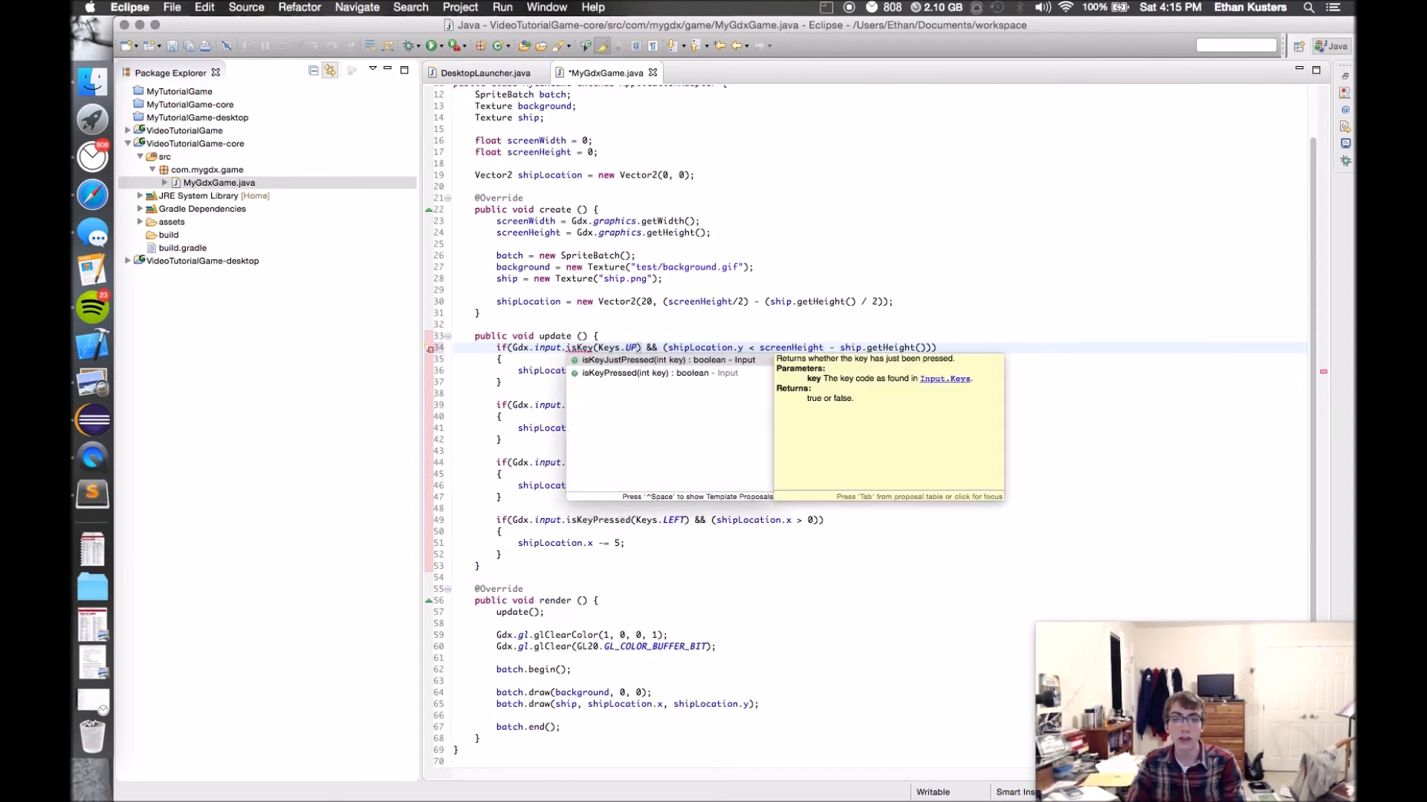
key(Return)
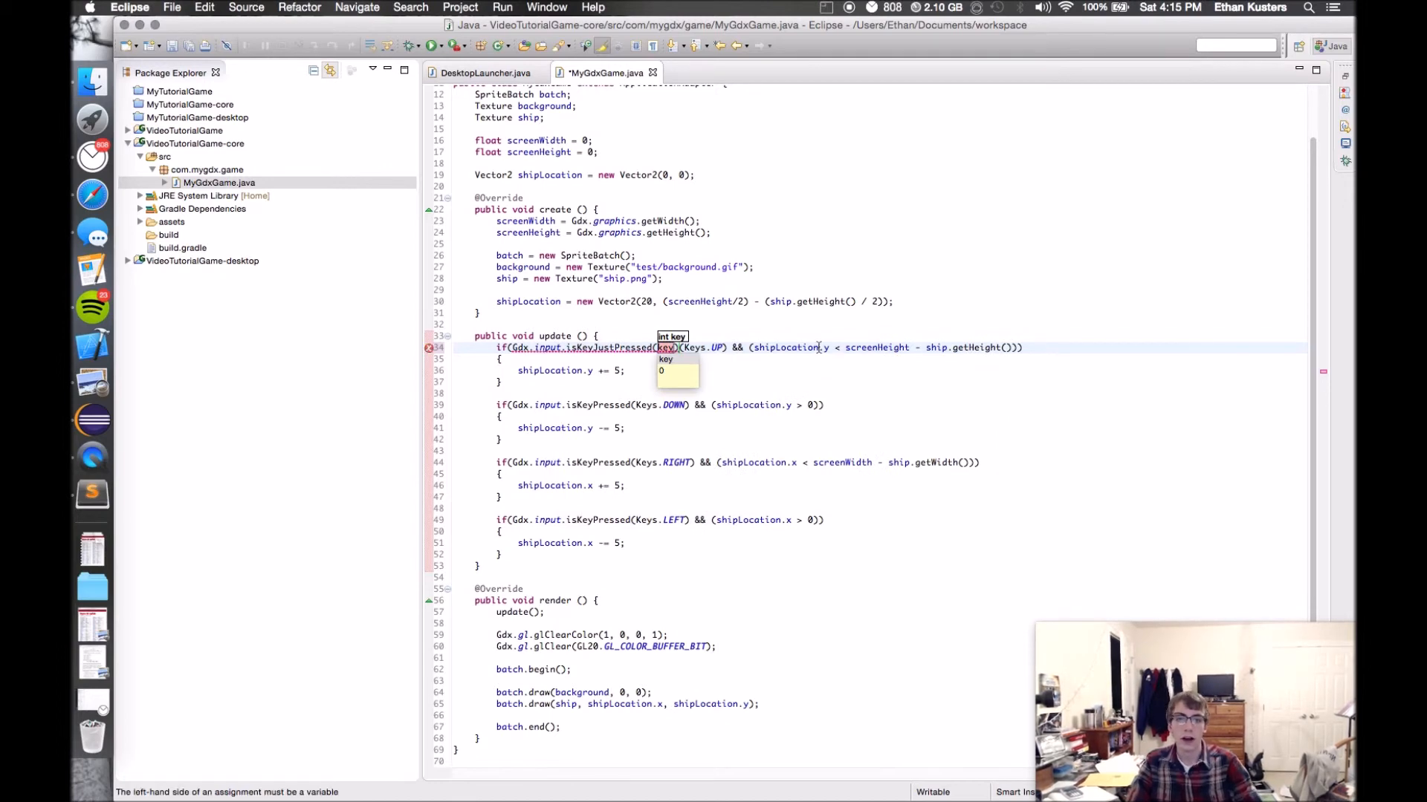
text(k)
key(Delete)
key(Delete)
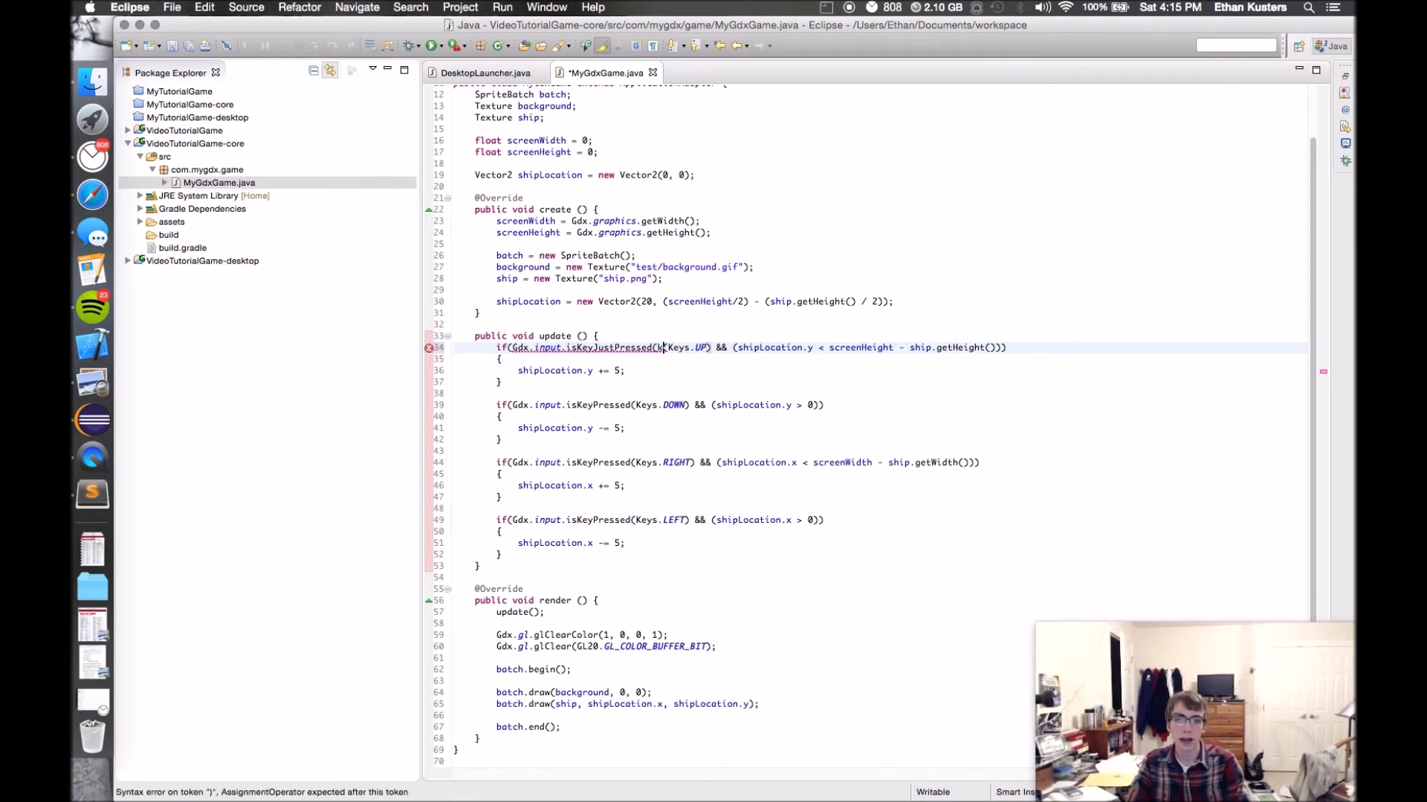
key(BackSpace)
key(BackSpace)
text(()
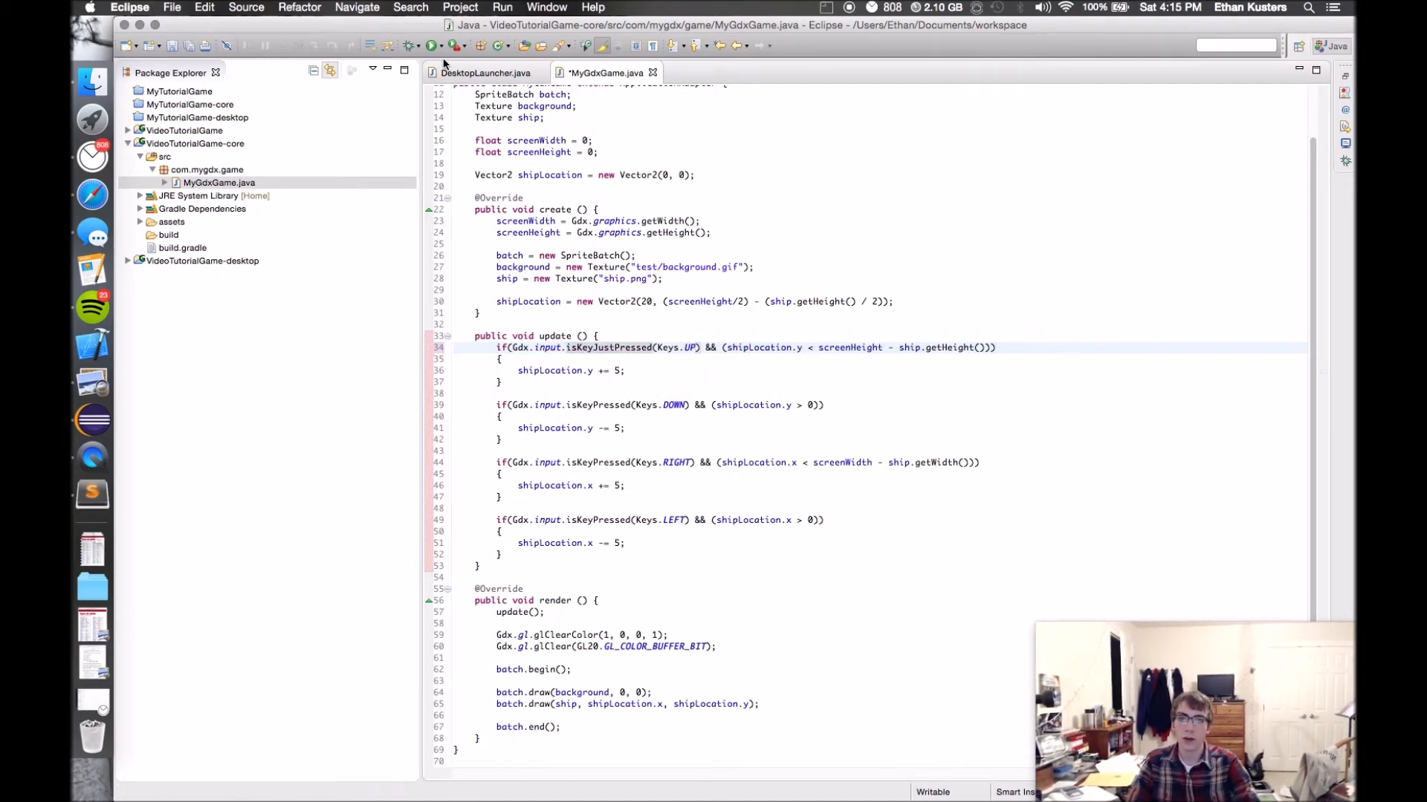
- Save MyGdxGame.java and relaunch the game
key(super+s)
click(453, 45)
key(Escape)
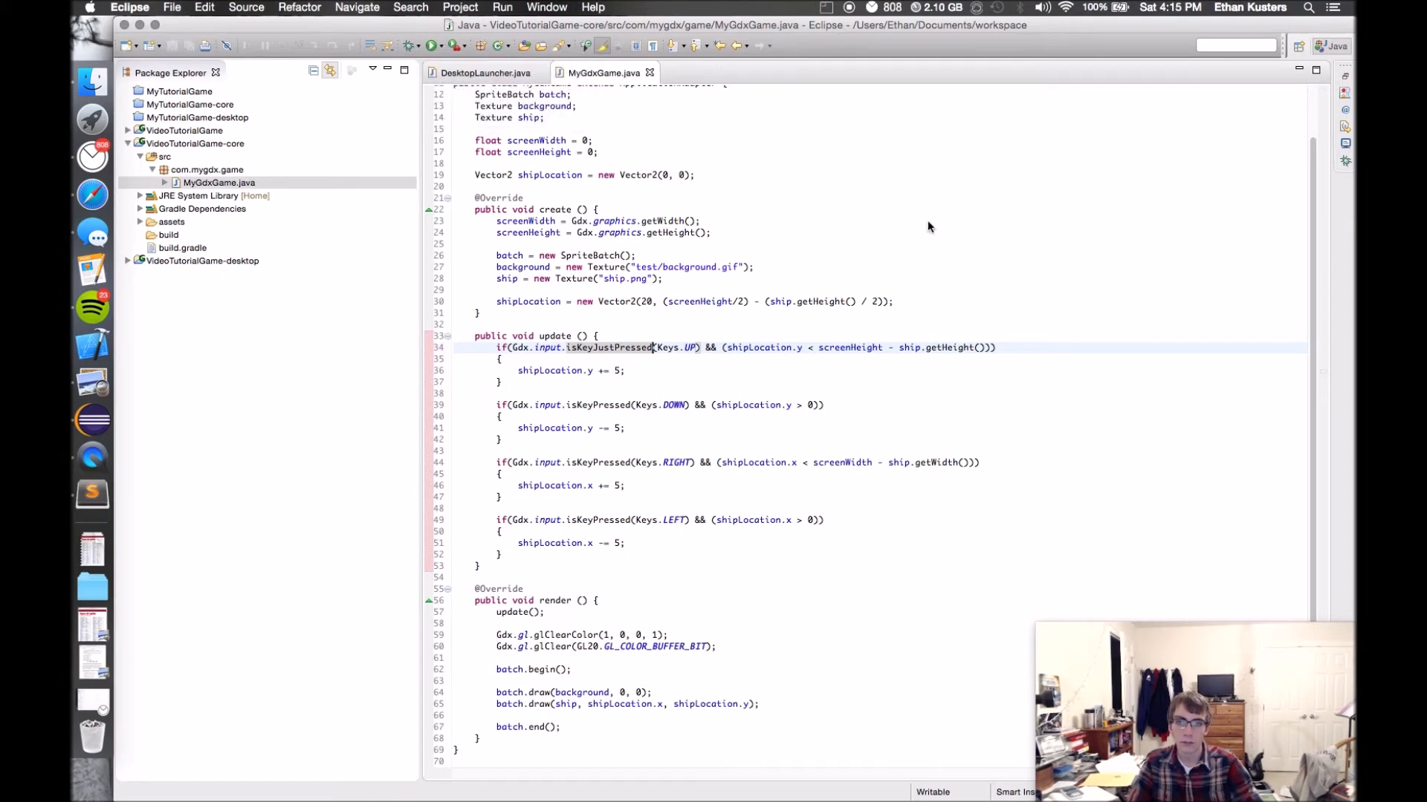
- Press Up repeatedly so the ship steps upward once per press
key(Up)
key(Up)
key(Up)
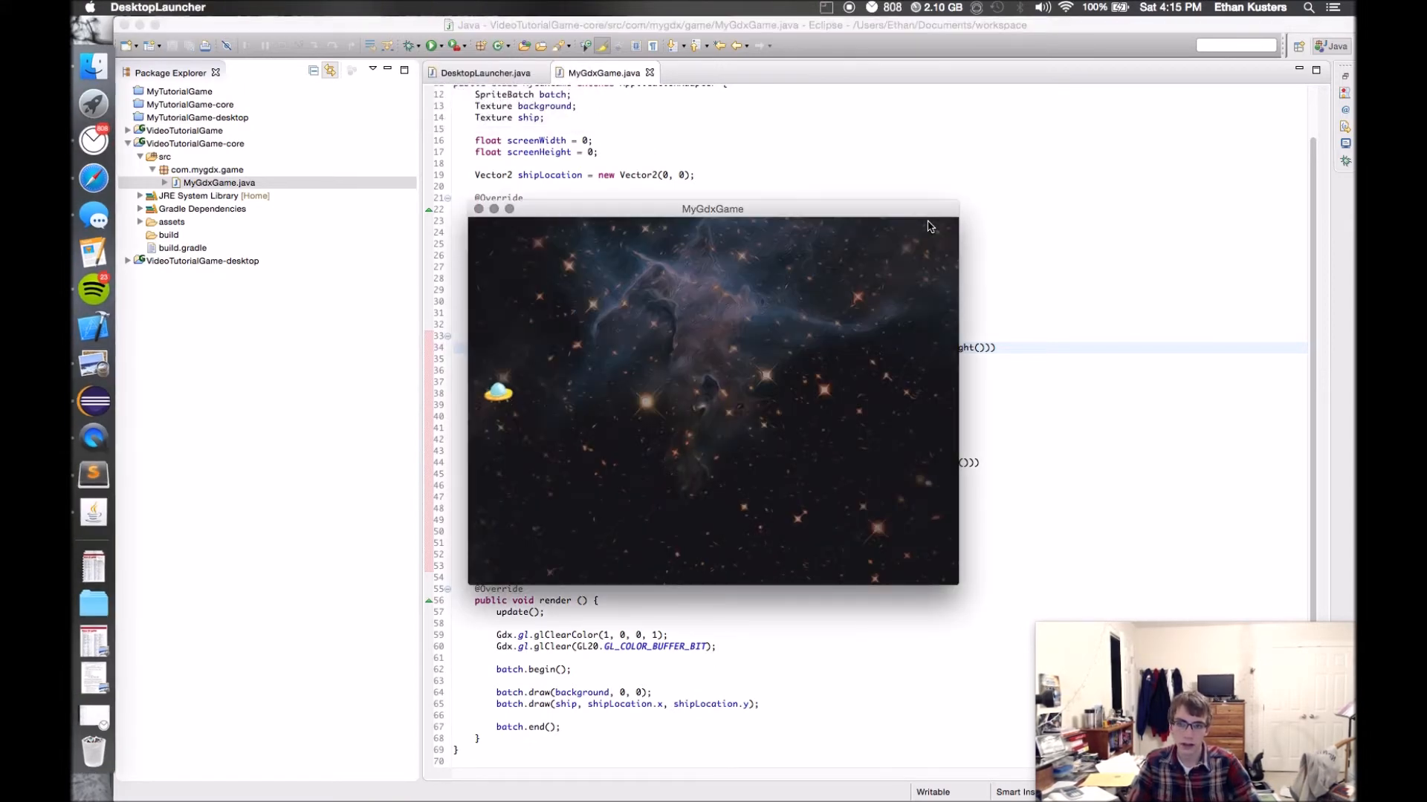
key(Up)
key(Up)
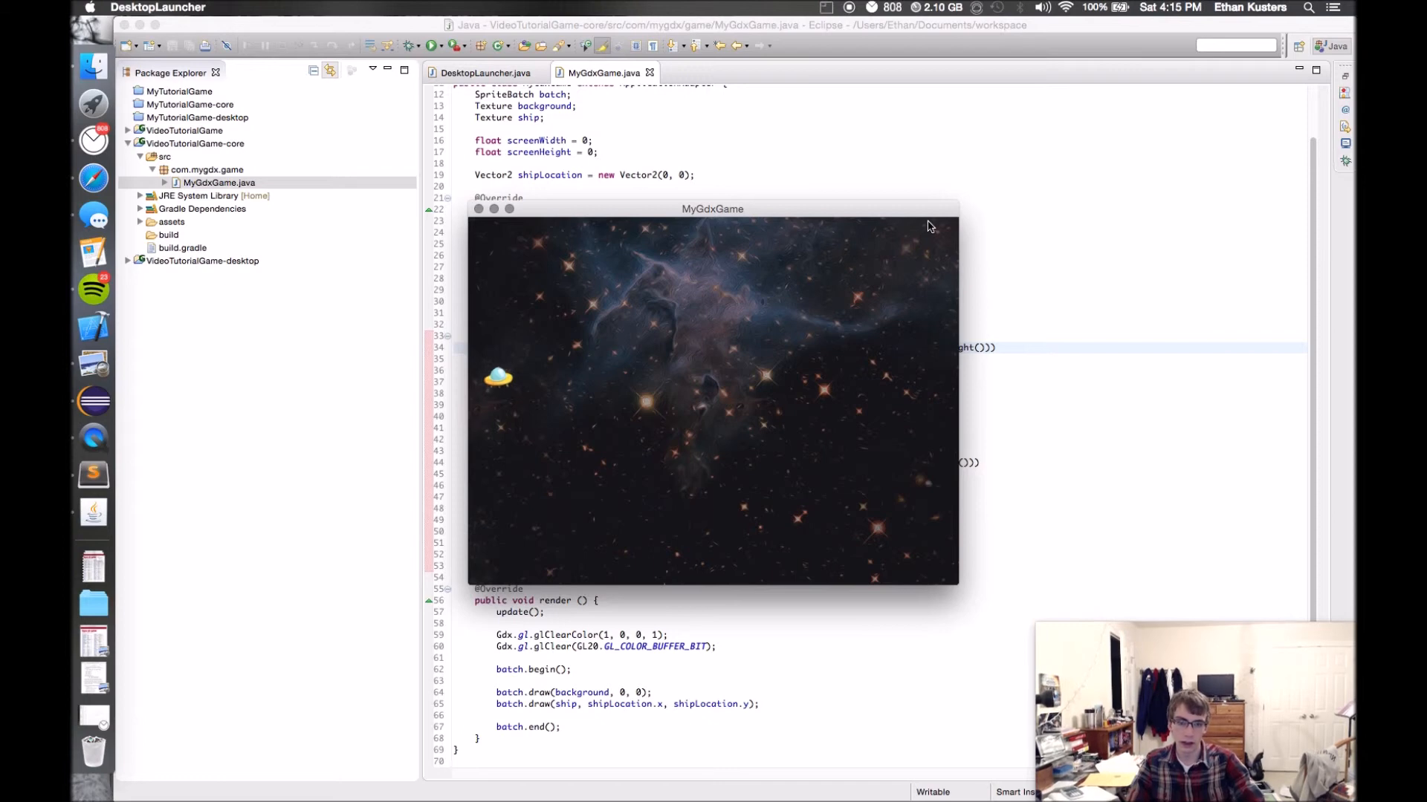
key(Up)
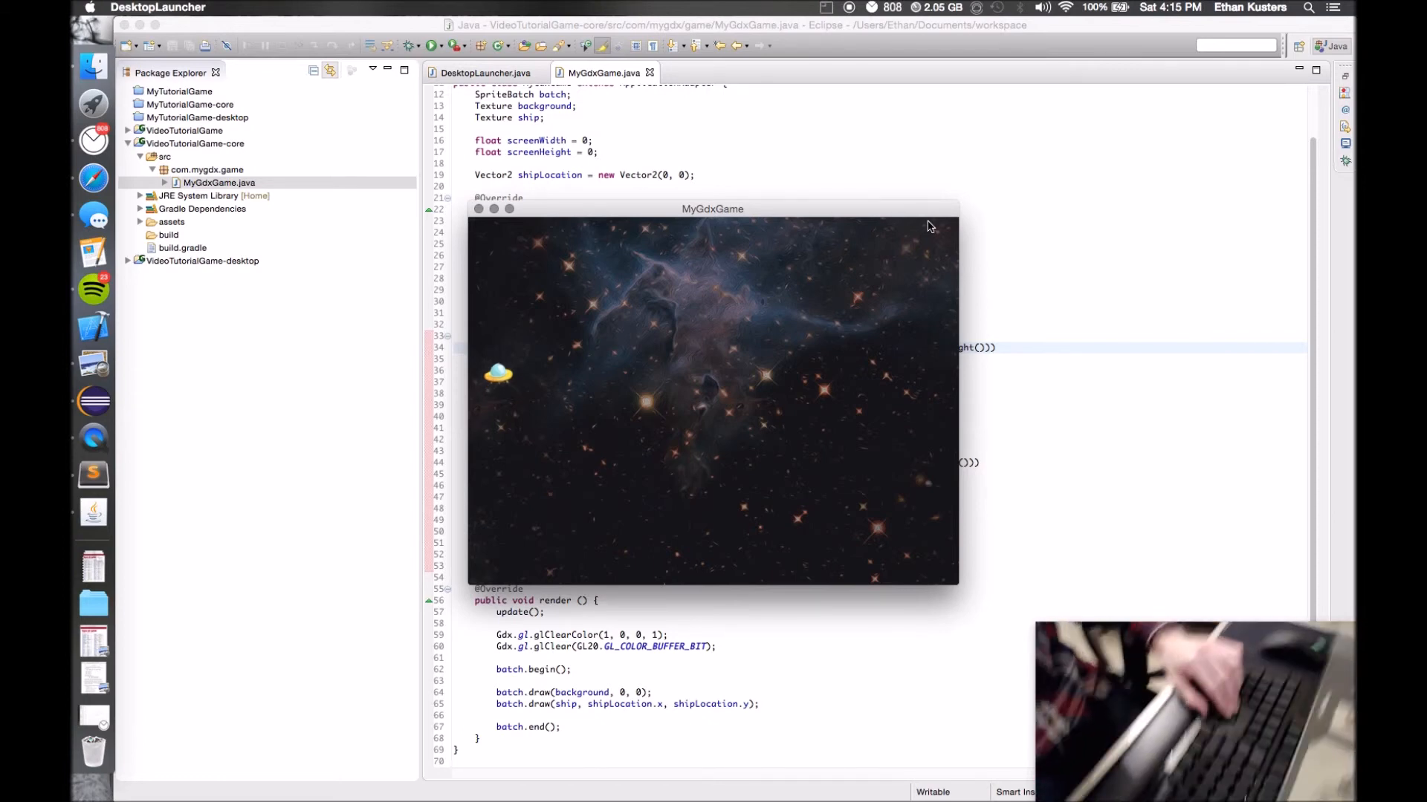
key(Up)
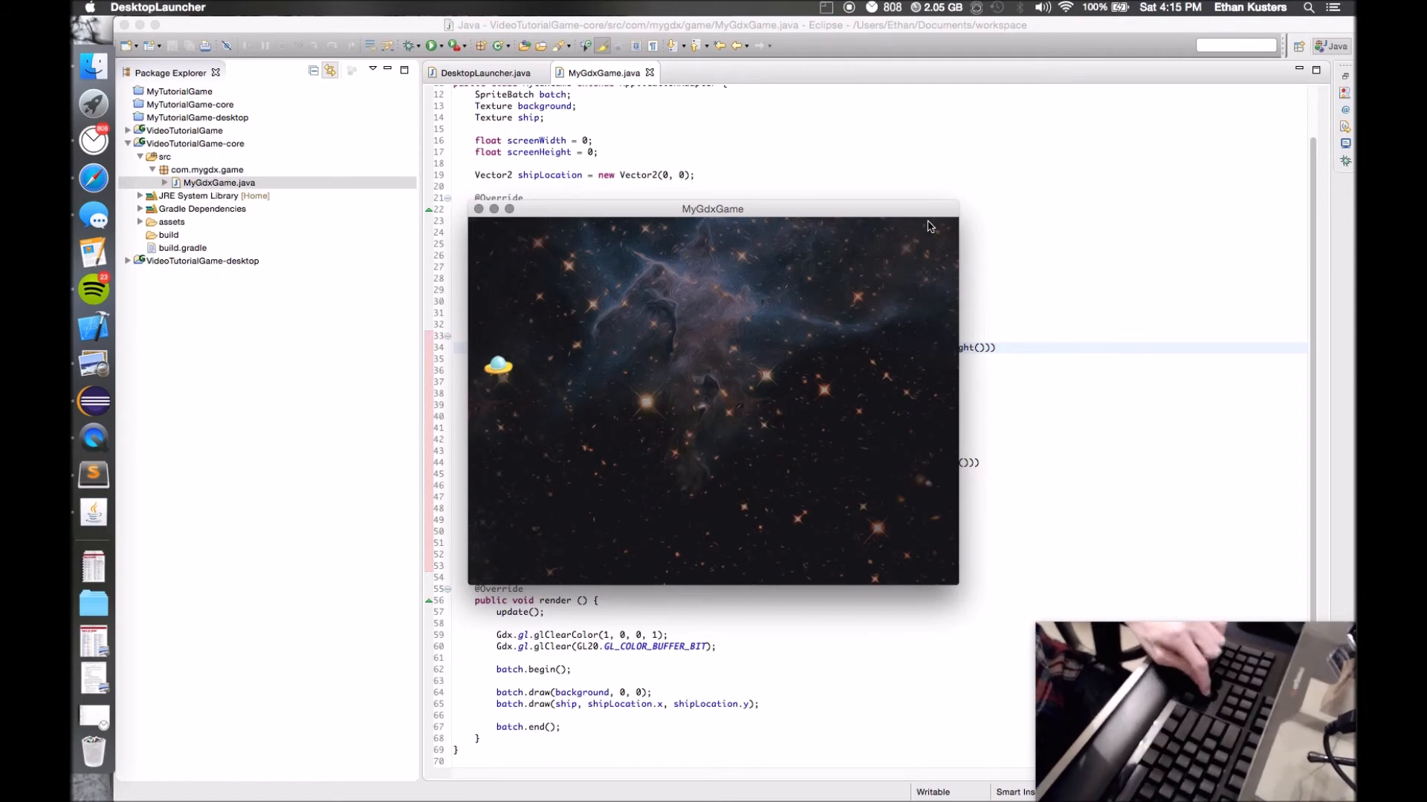
key(Up)
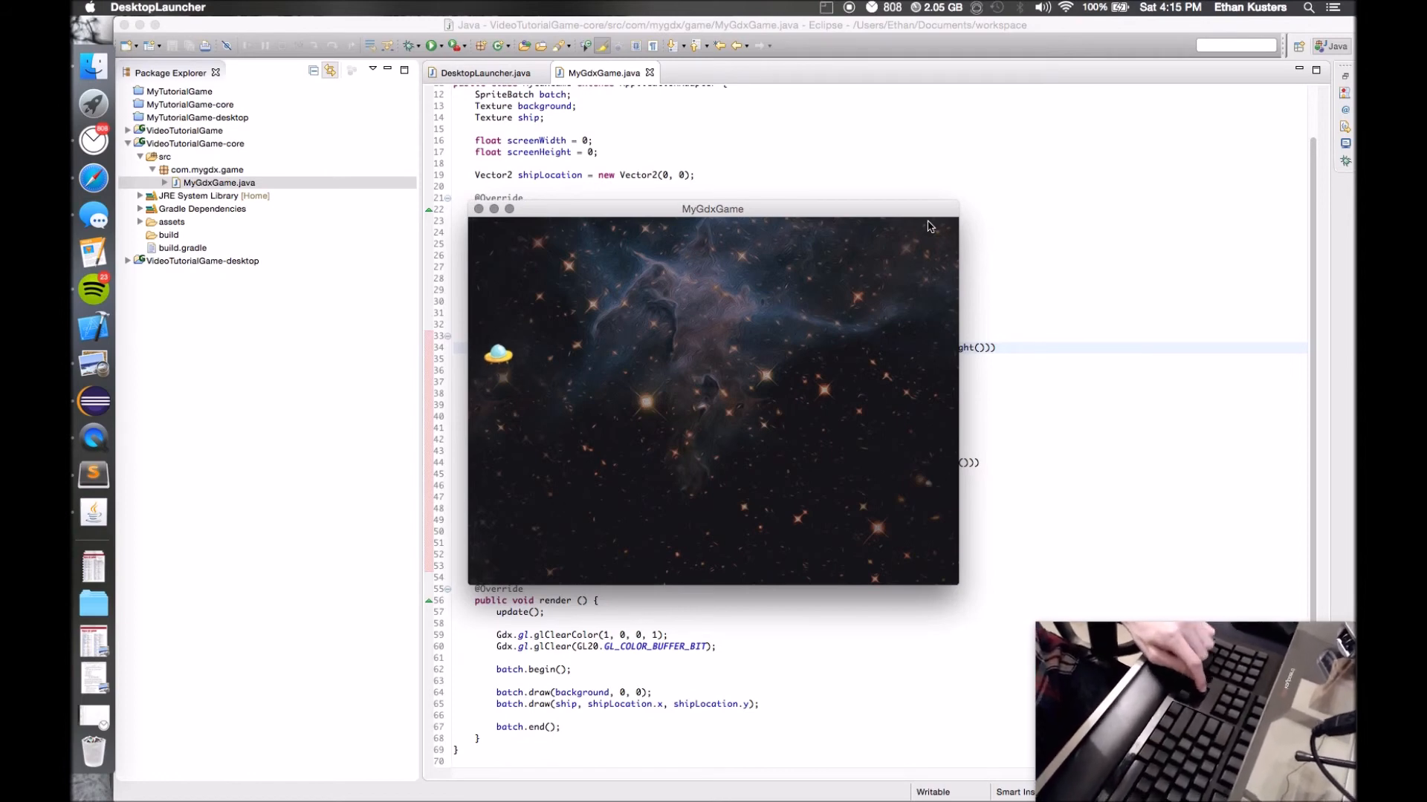
- Move the ship right, left, down and up once more to check continuous movement
key(Right)
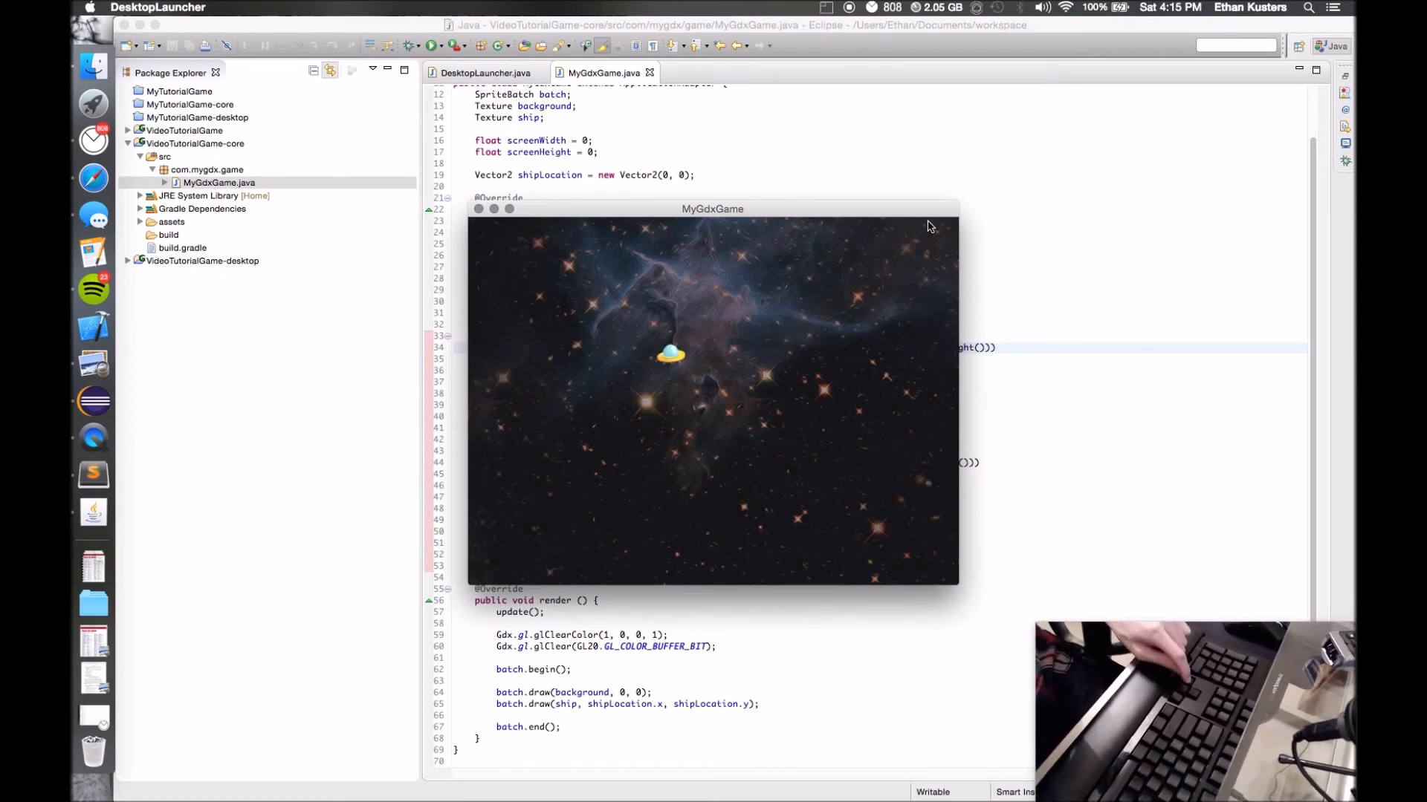
key(Right)
key(Left)
key(Left)
key(Left)
key(Left)
key(Down)
key(Down)
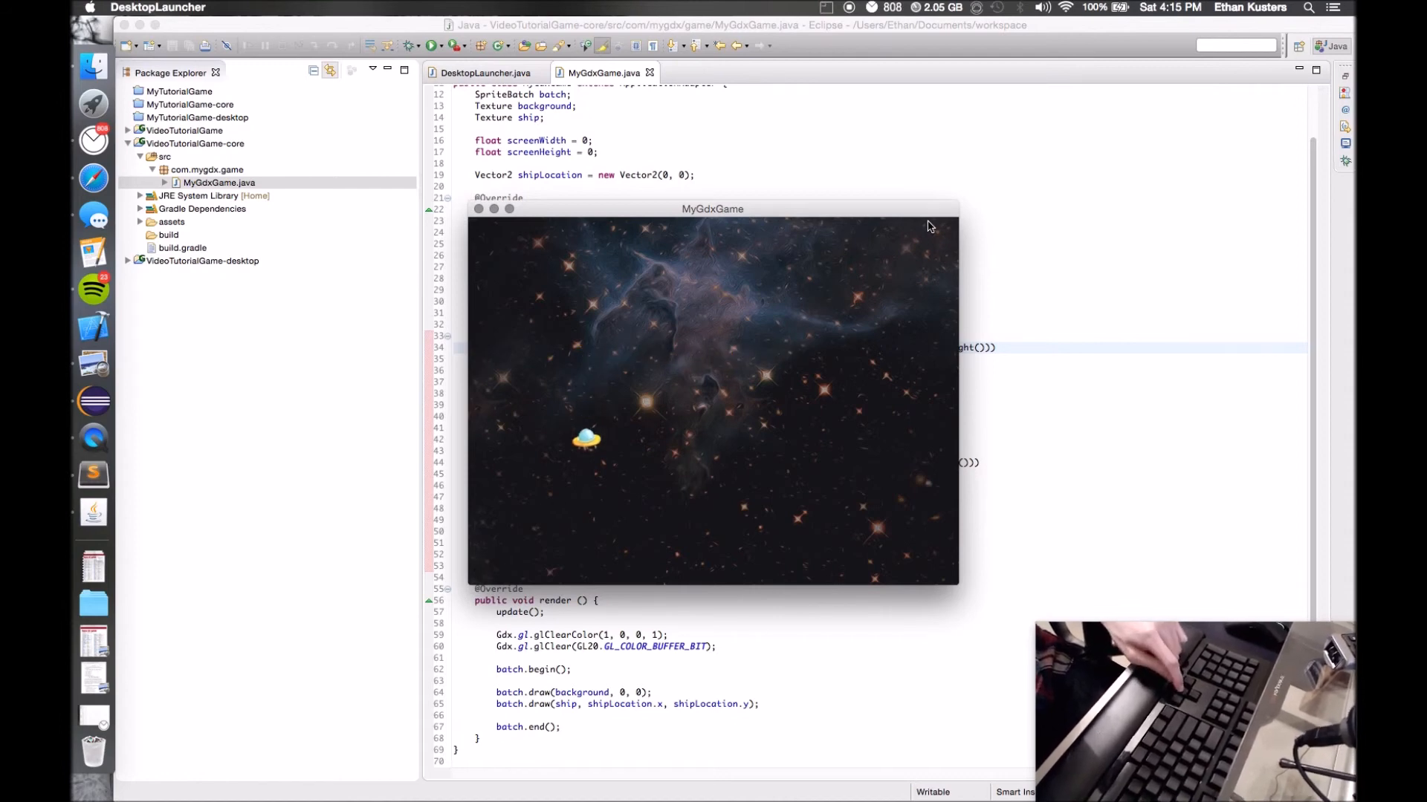
key(Up)
key(Up)
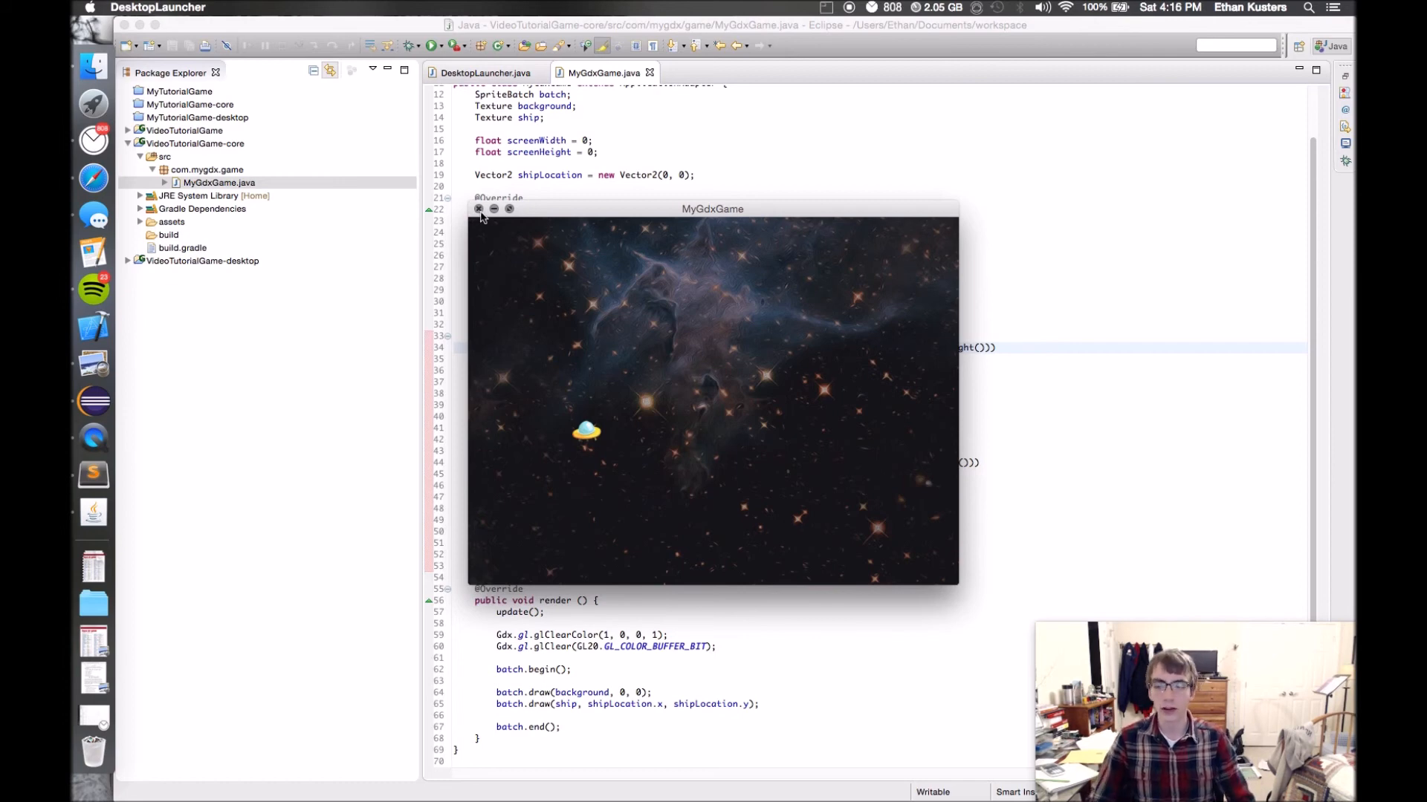
- Close the MyGdxGame window to return to the Eclipse editor
click(479, 210)
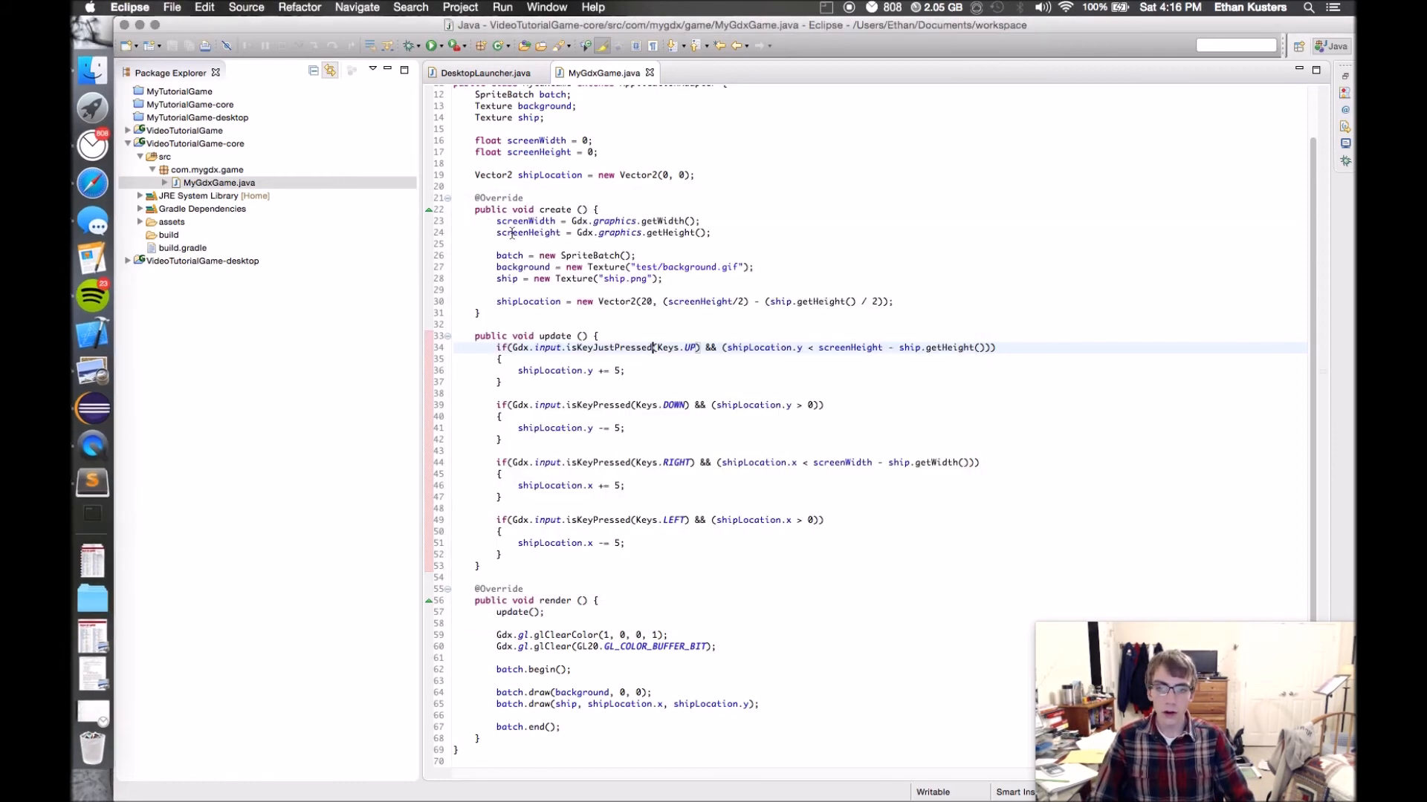